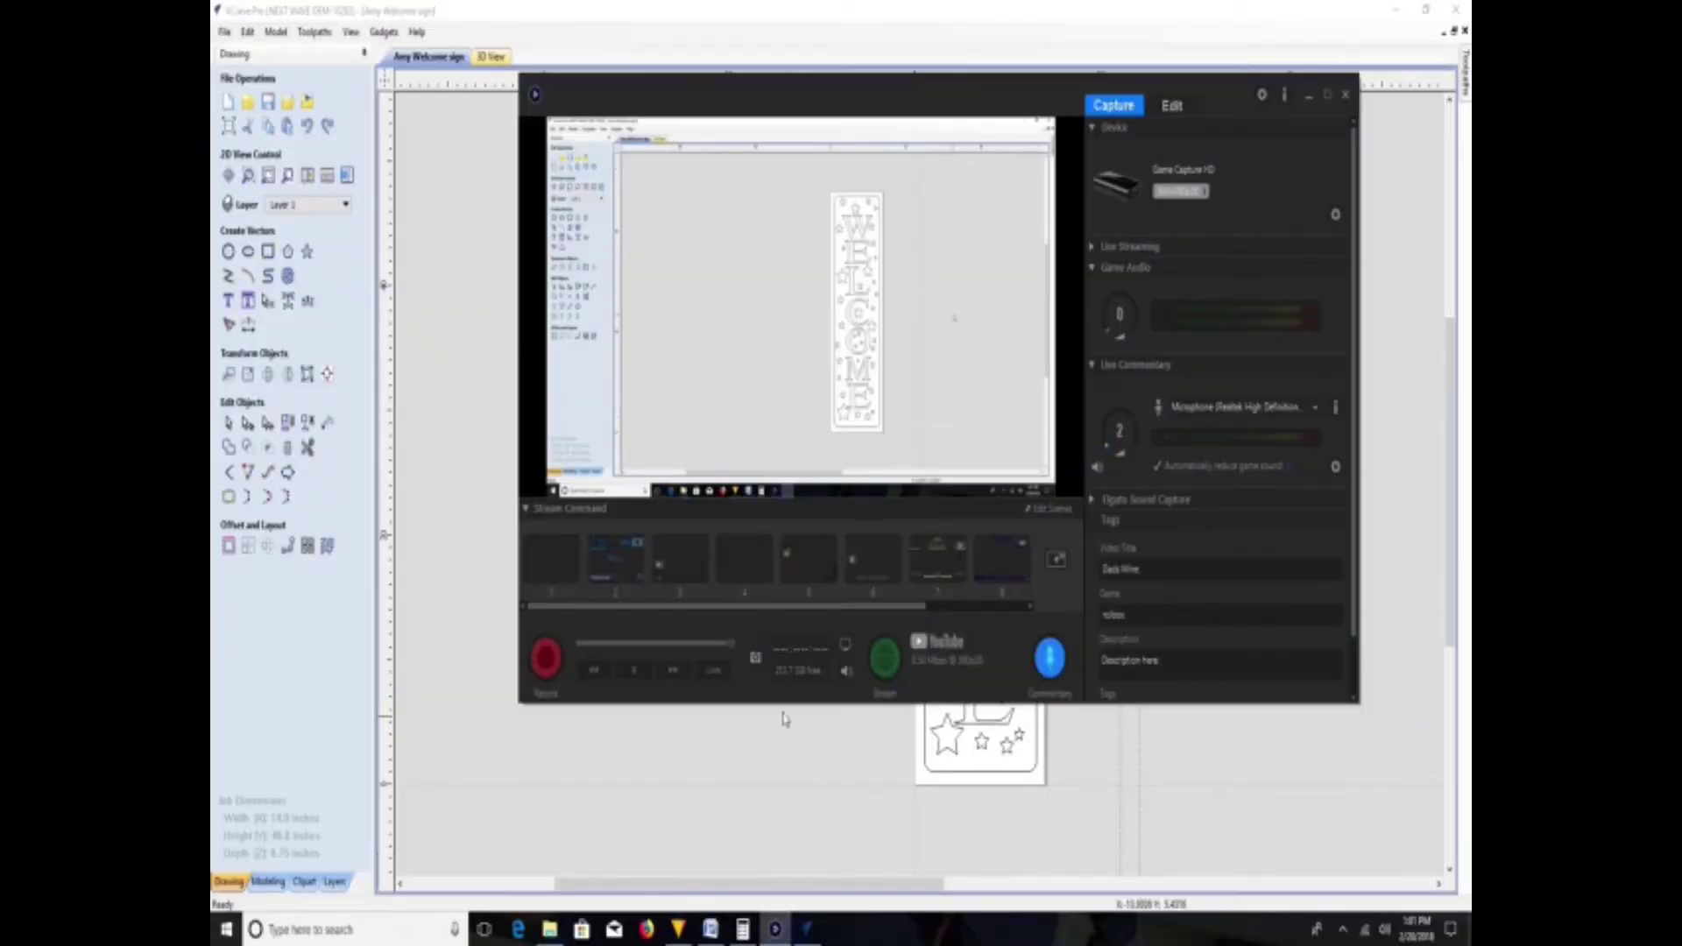
- Start the screen recording and minimize Elgato Game Capture HD to reveal the WELCOME design
click(546, 657)
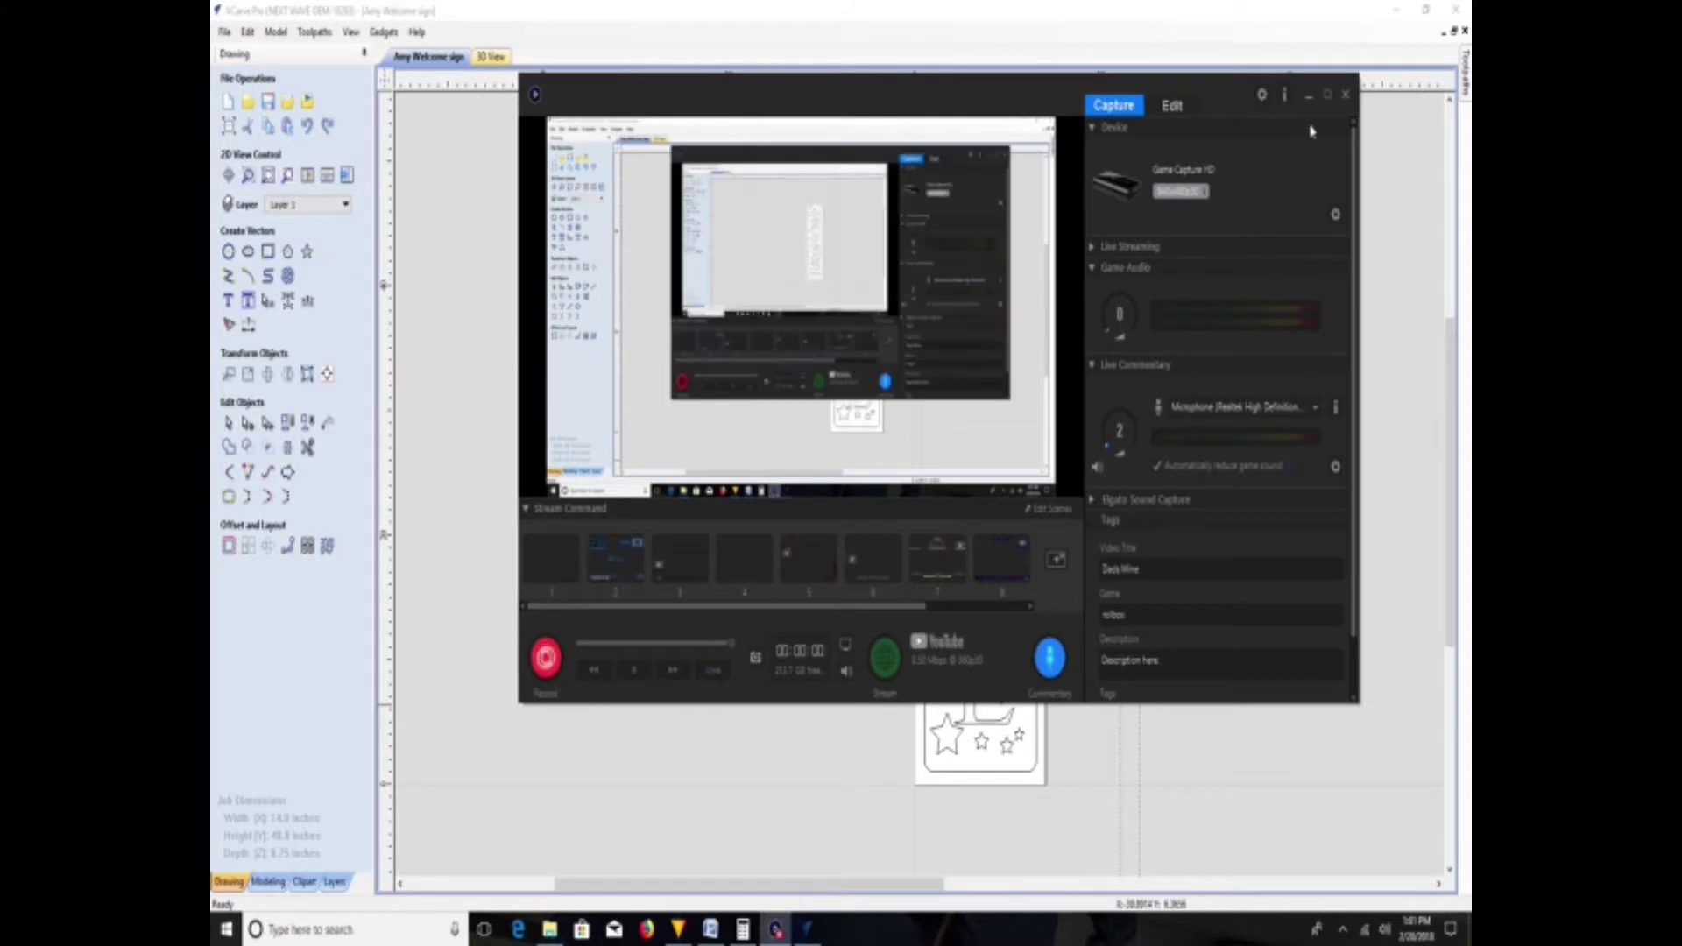
click(1311, 97)
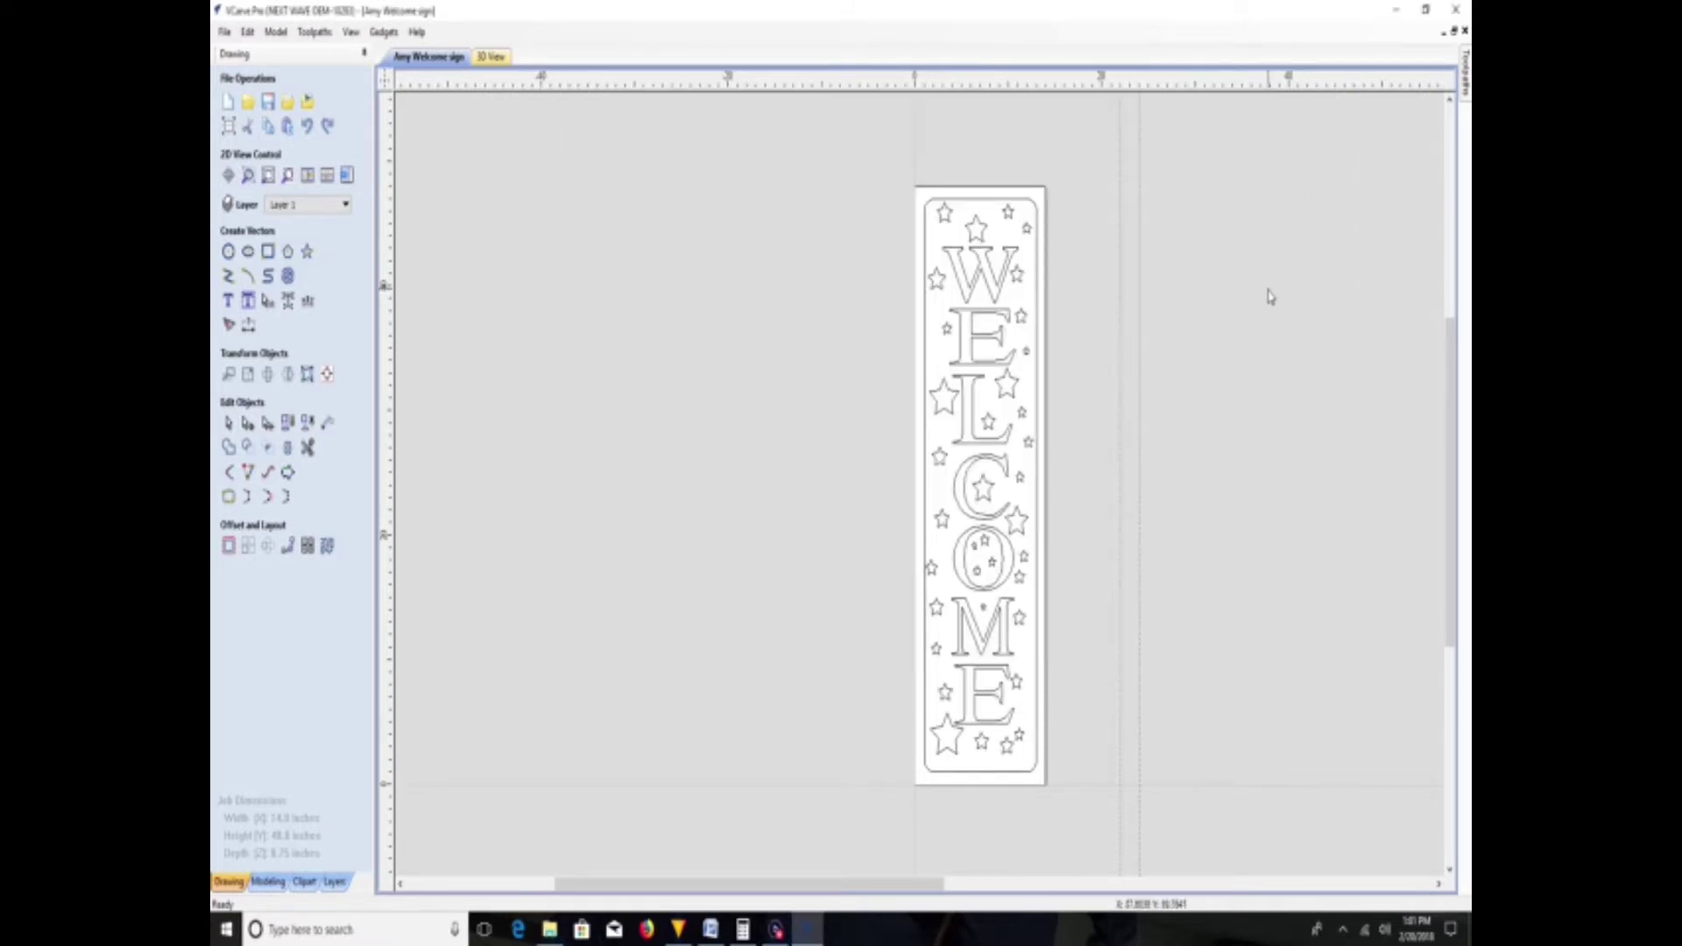
- Delete all existing toolpaths, including V-Carve 1
click(1466, 101)
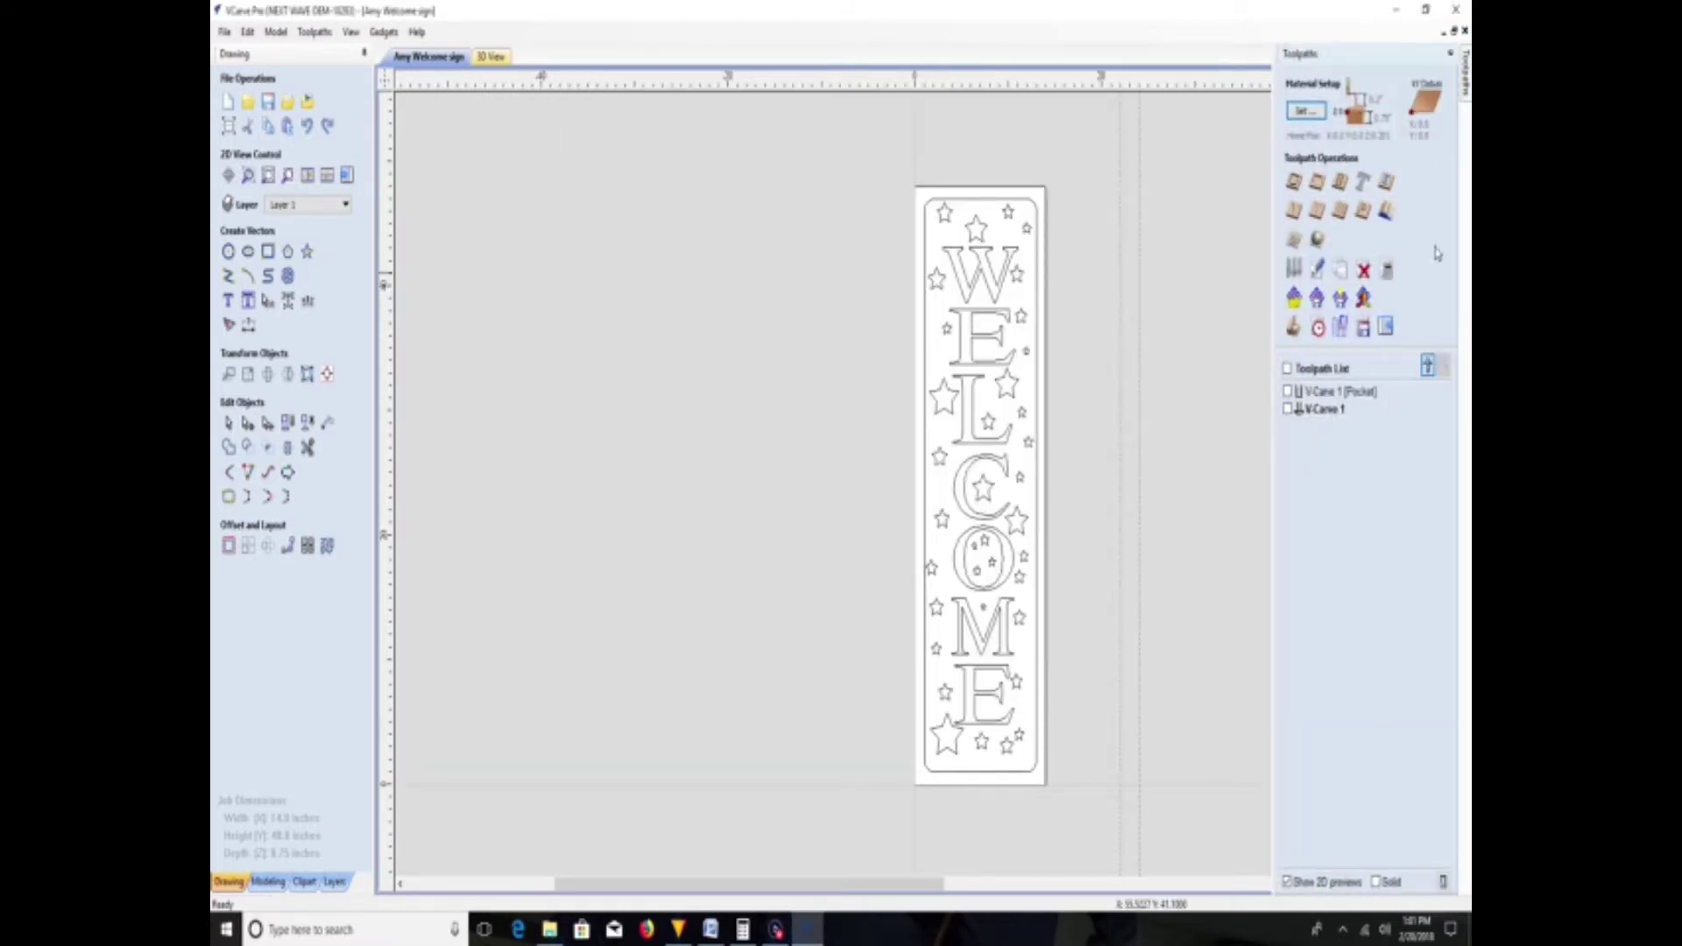
right_click(1330, 412)
mouse_move(1342, 569)
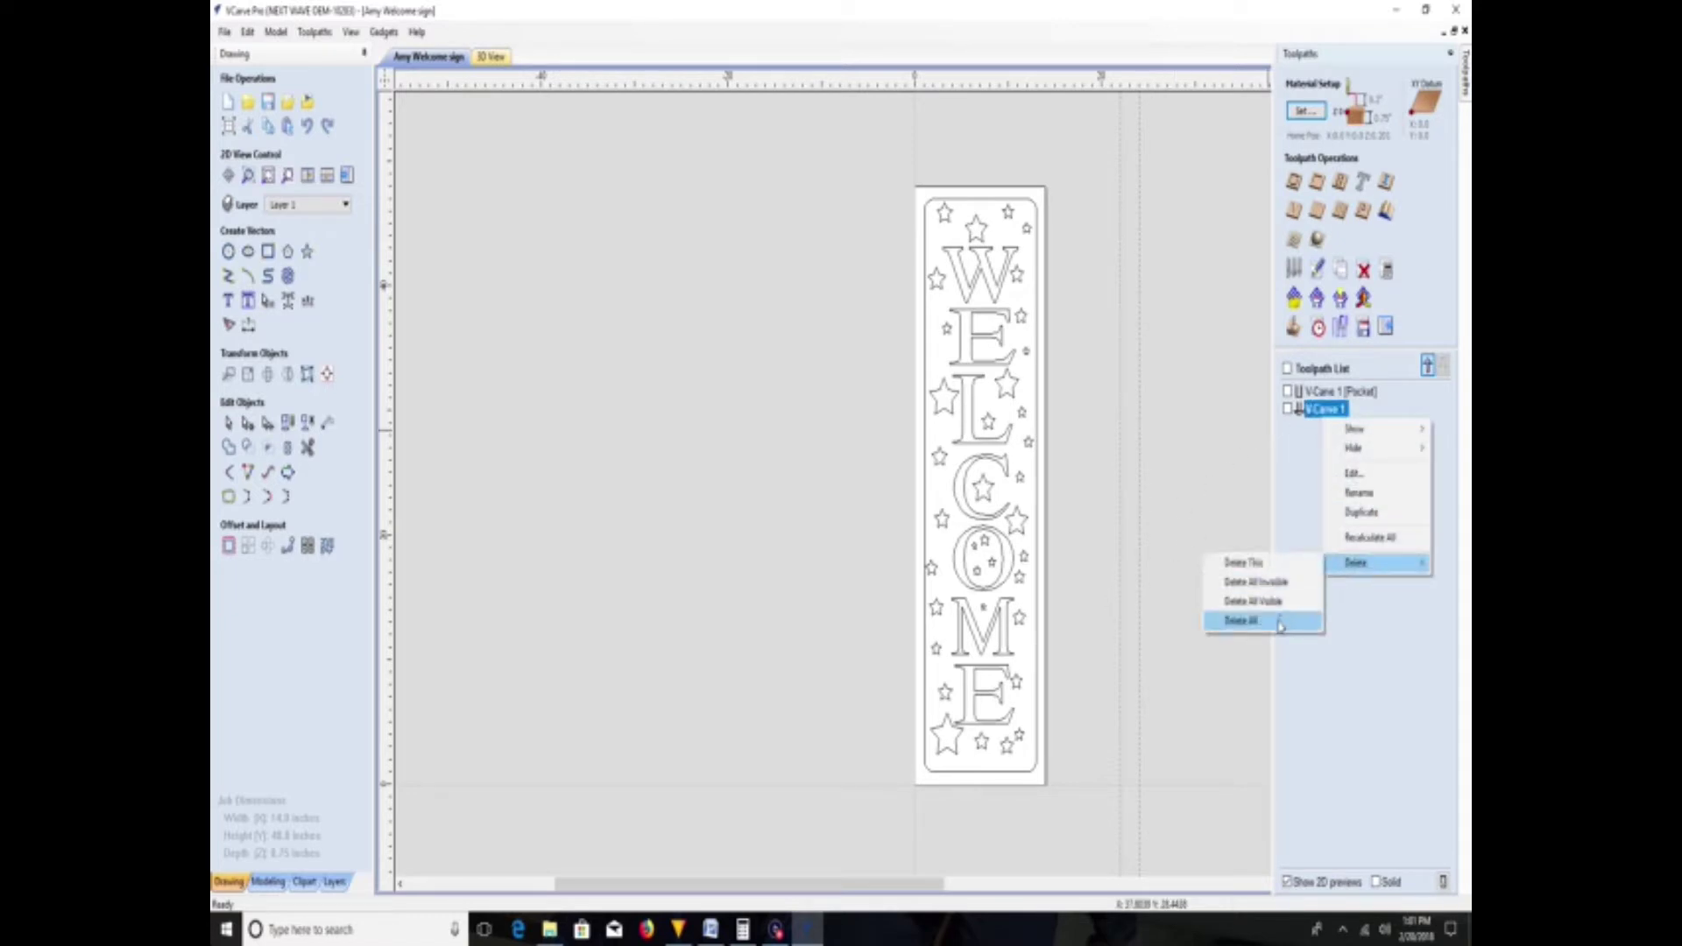
click(1277, 622)
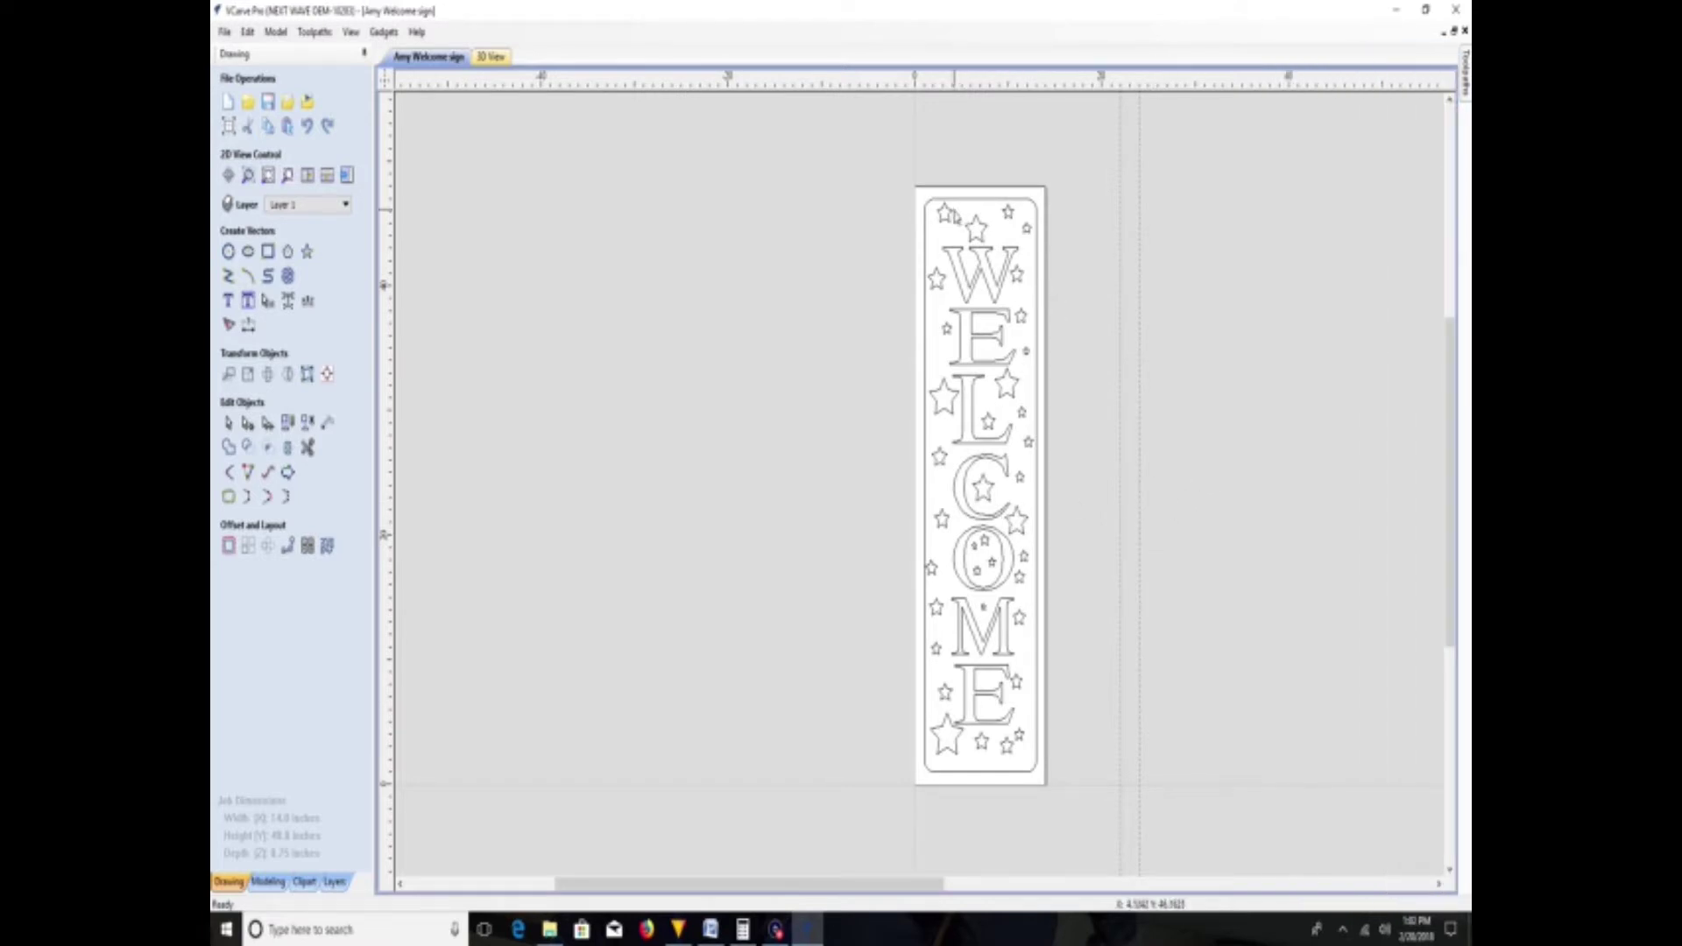
- Select every vector of the finished sign and drag it off the material to the left
click(950, 215)
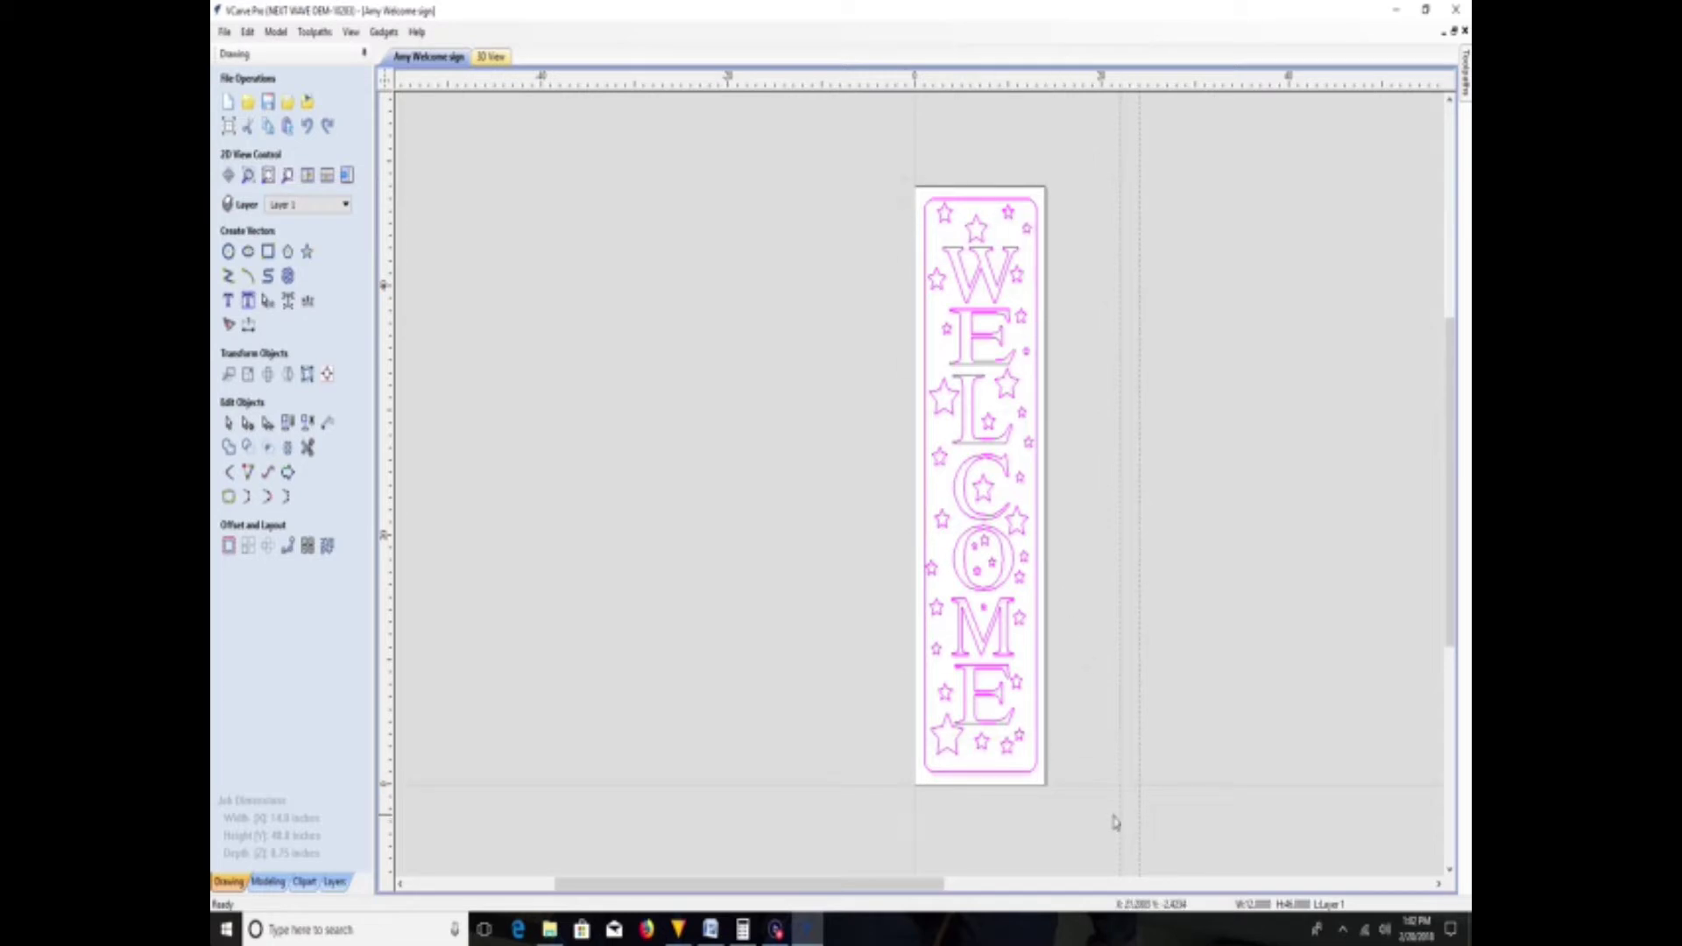
right_click(985, 541)
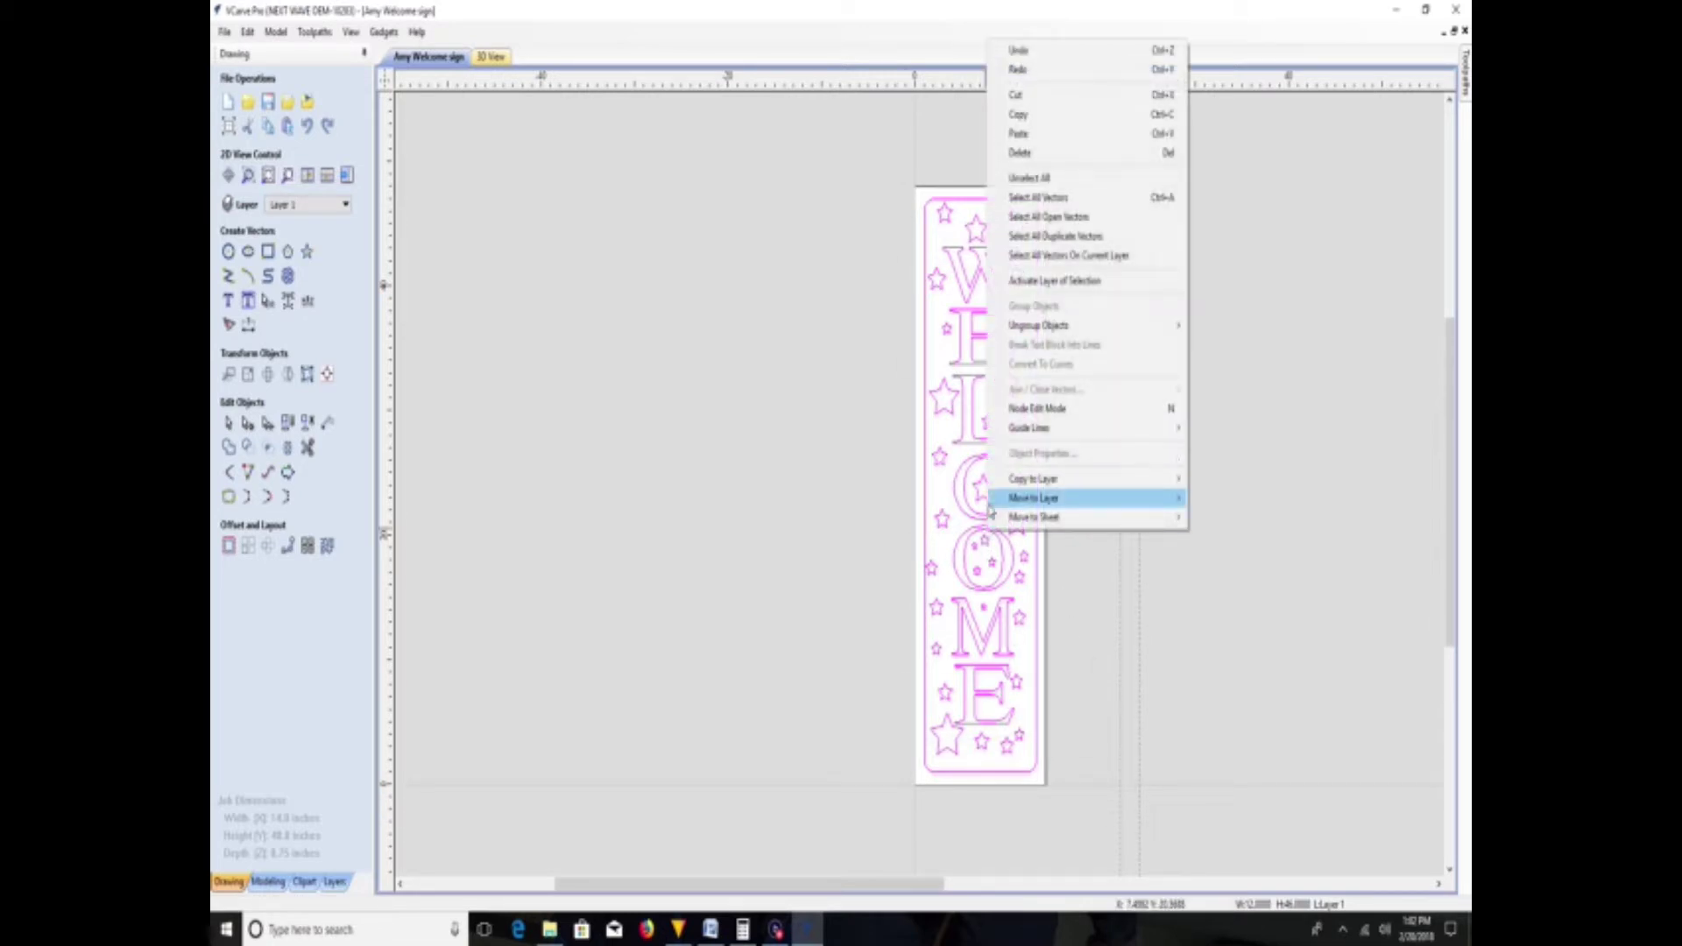
click(951, 377)
click(961, 381)
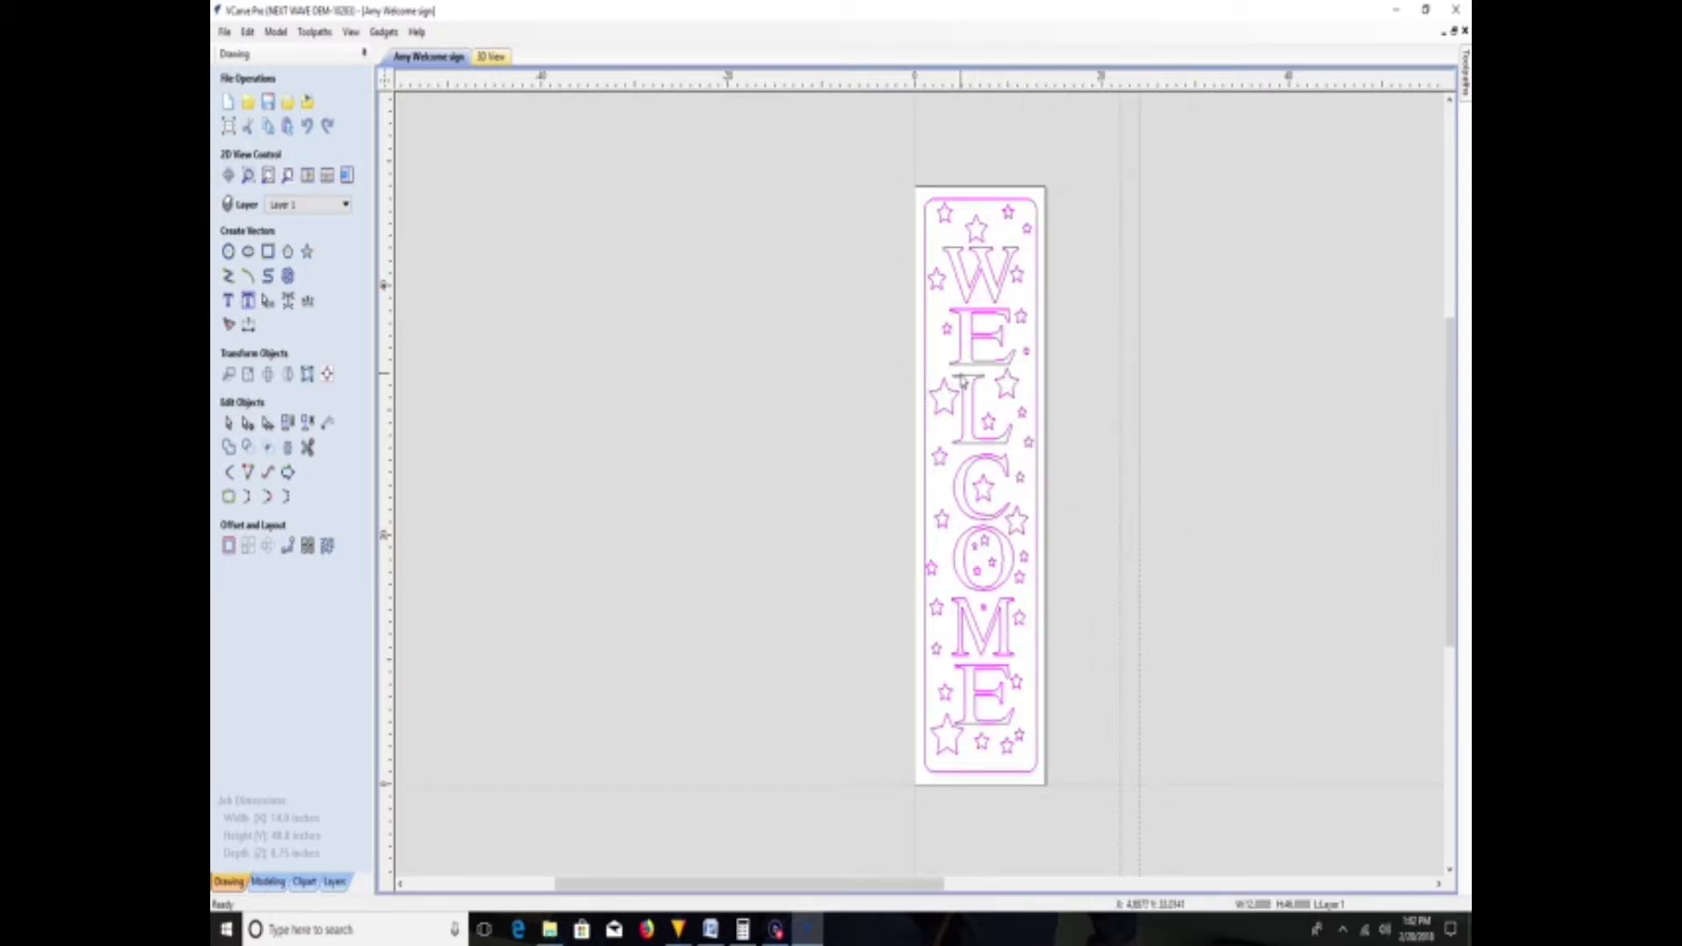
click(961, 381)
drag(924, 487, 498, 473)
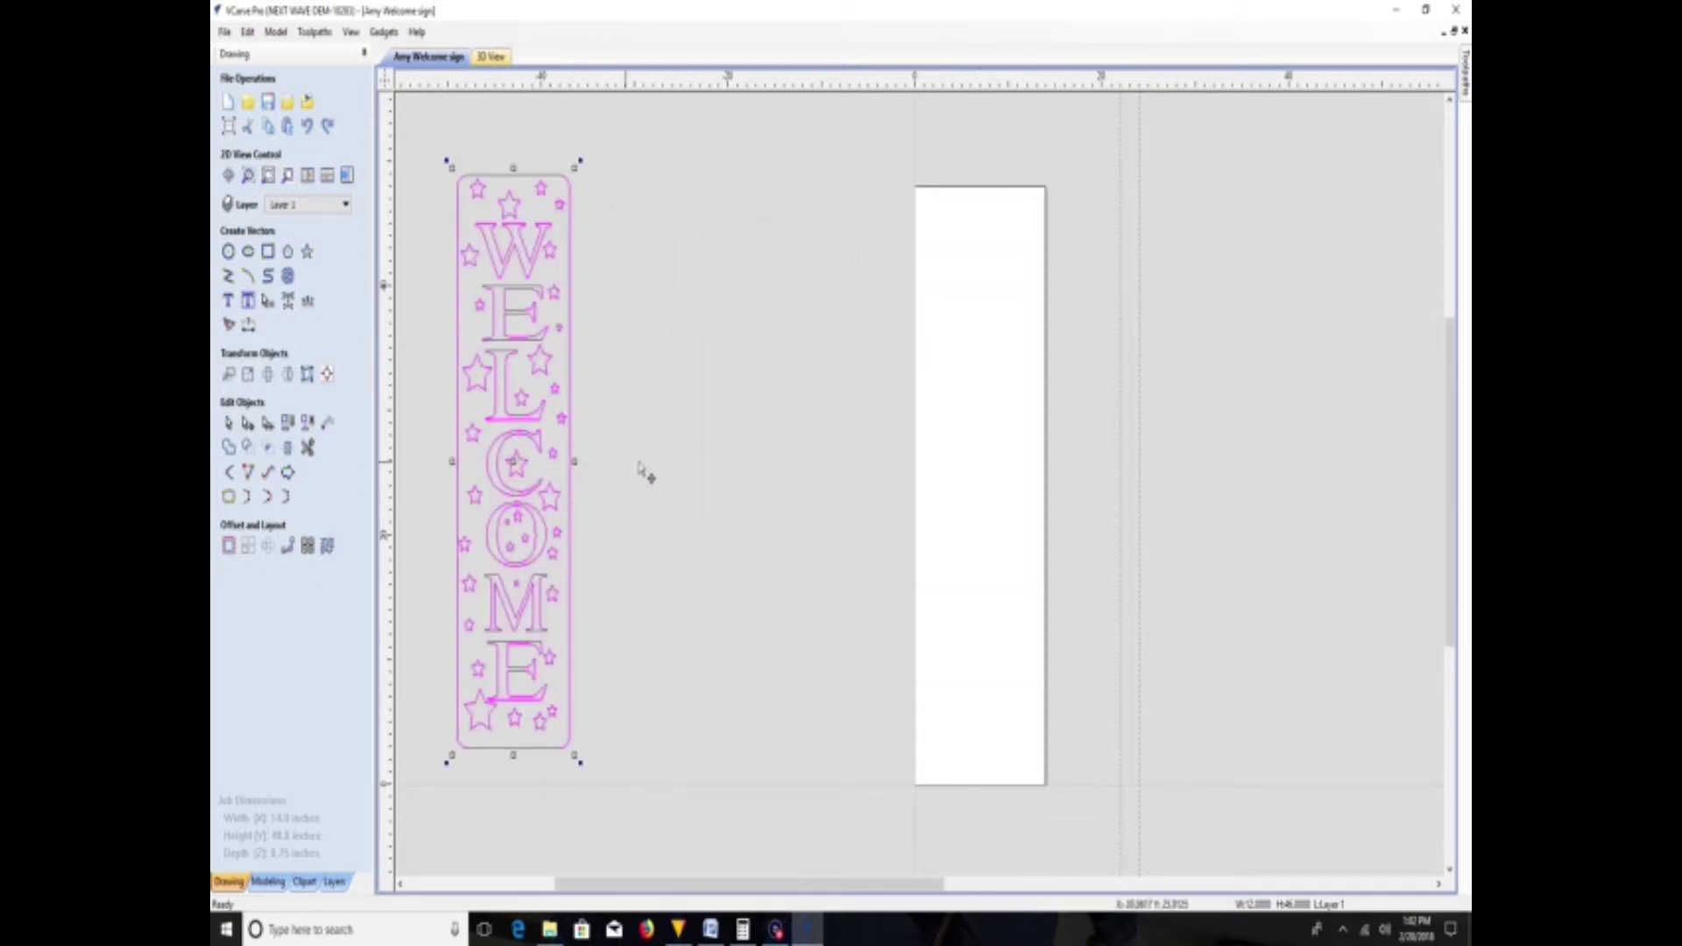
click(784, 367)
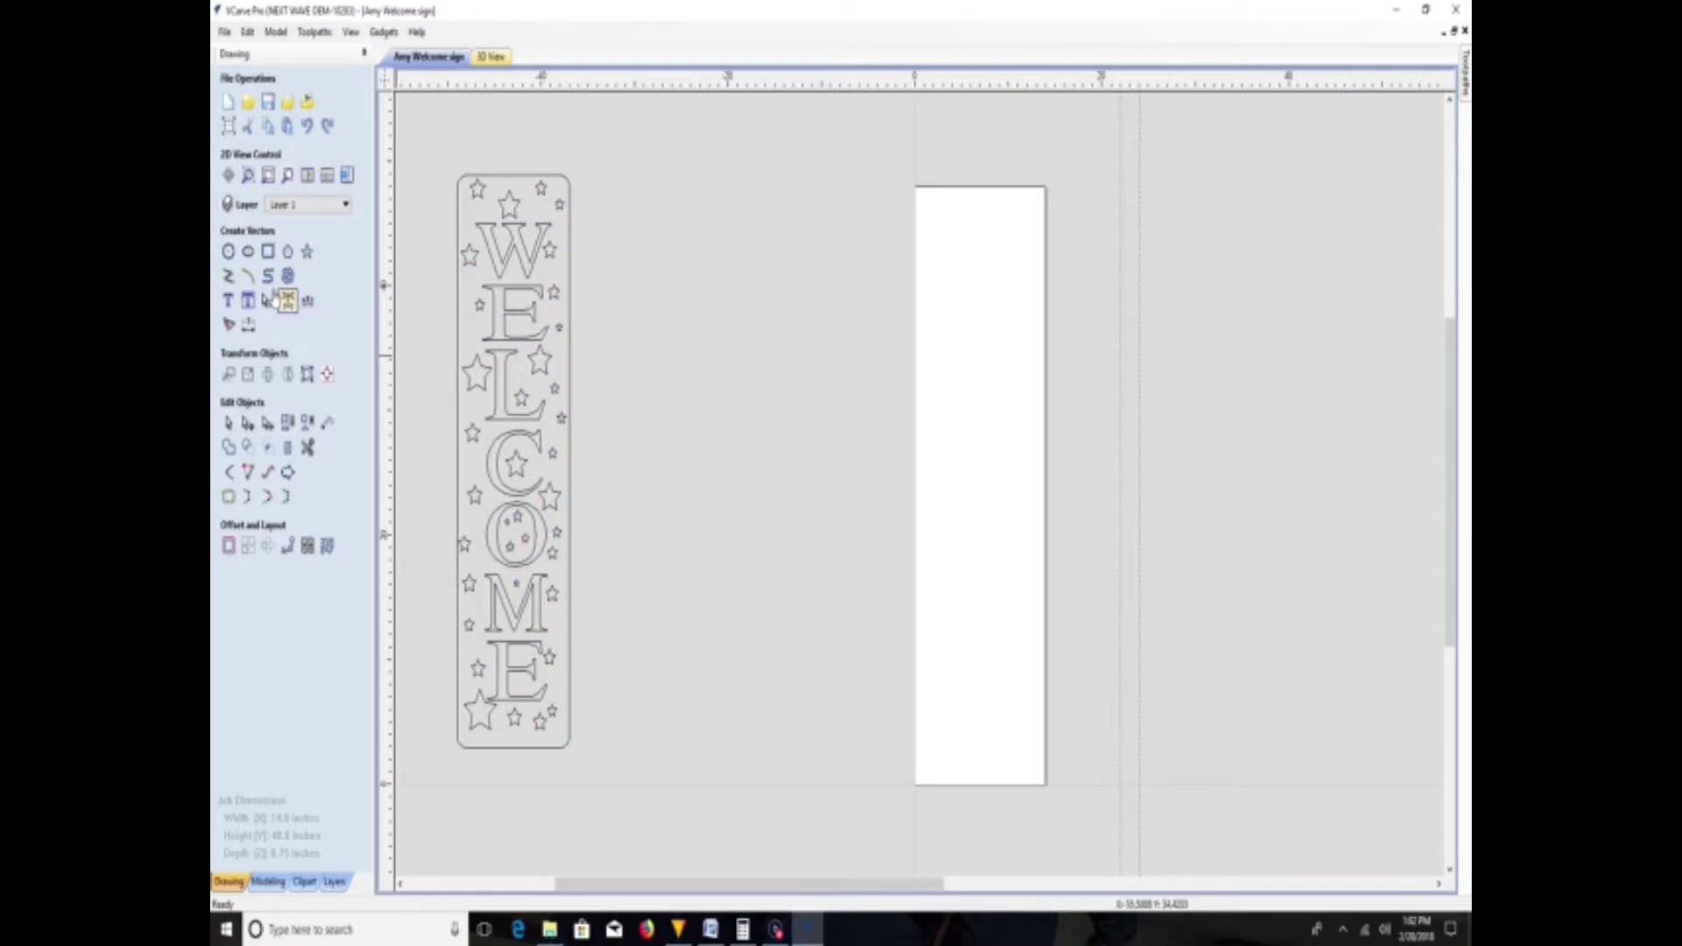
- Draw a 12 x 46 inch rectangle with 1 inch radiused corners and centre it with F9
click(267, 252)
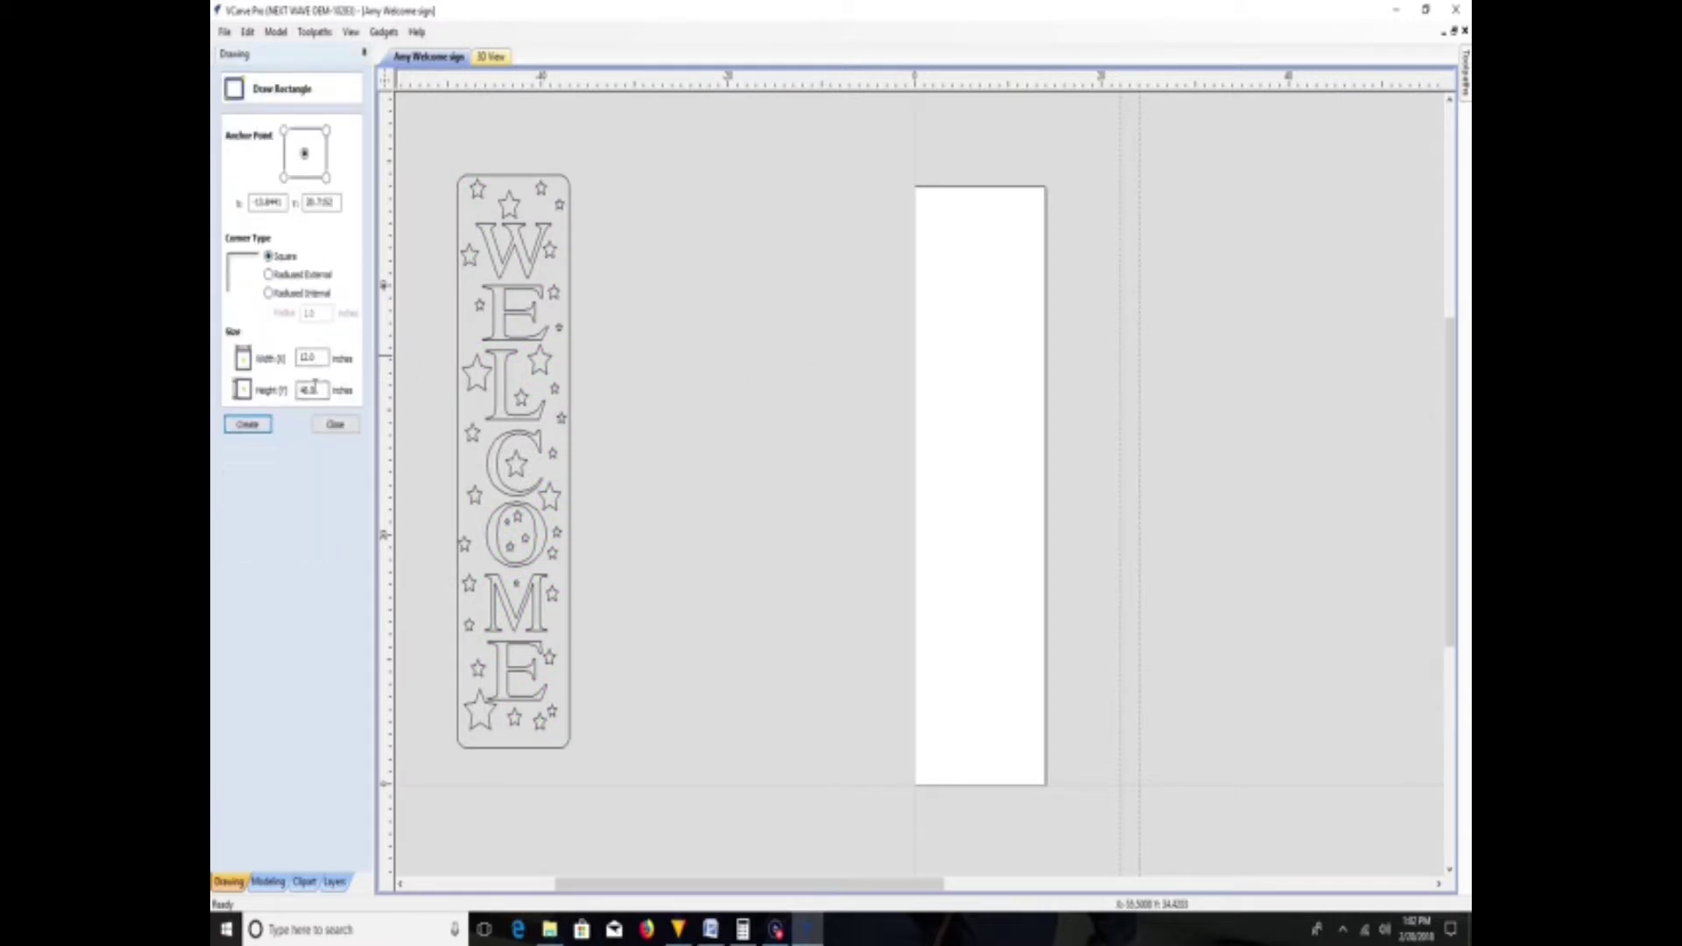
click(269, 275)
click(248, 424)
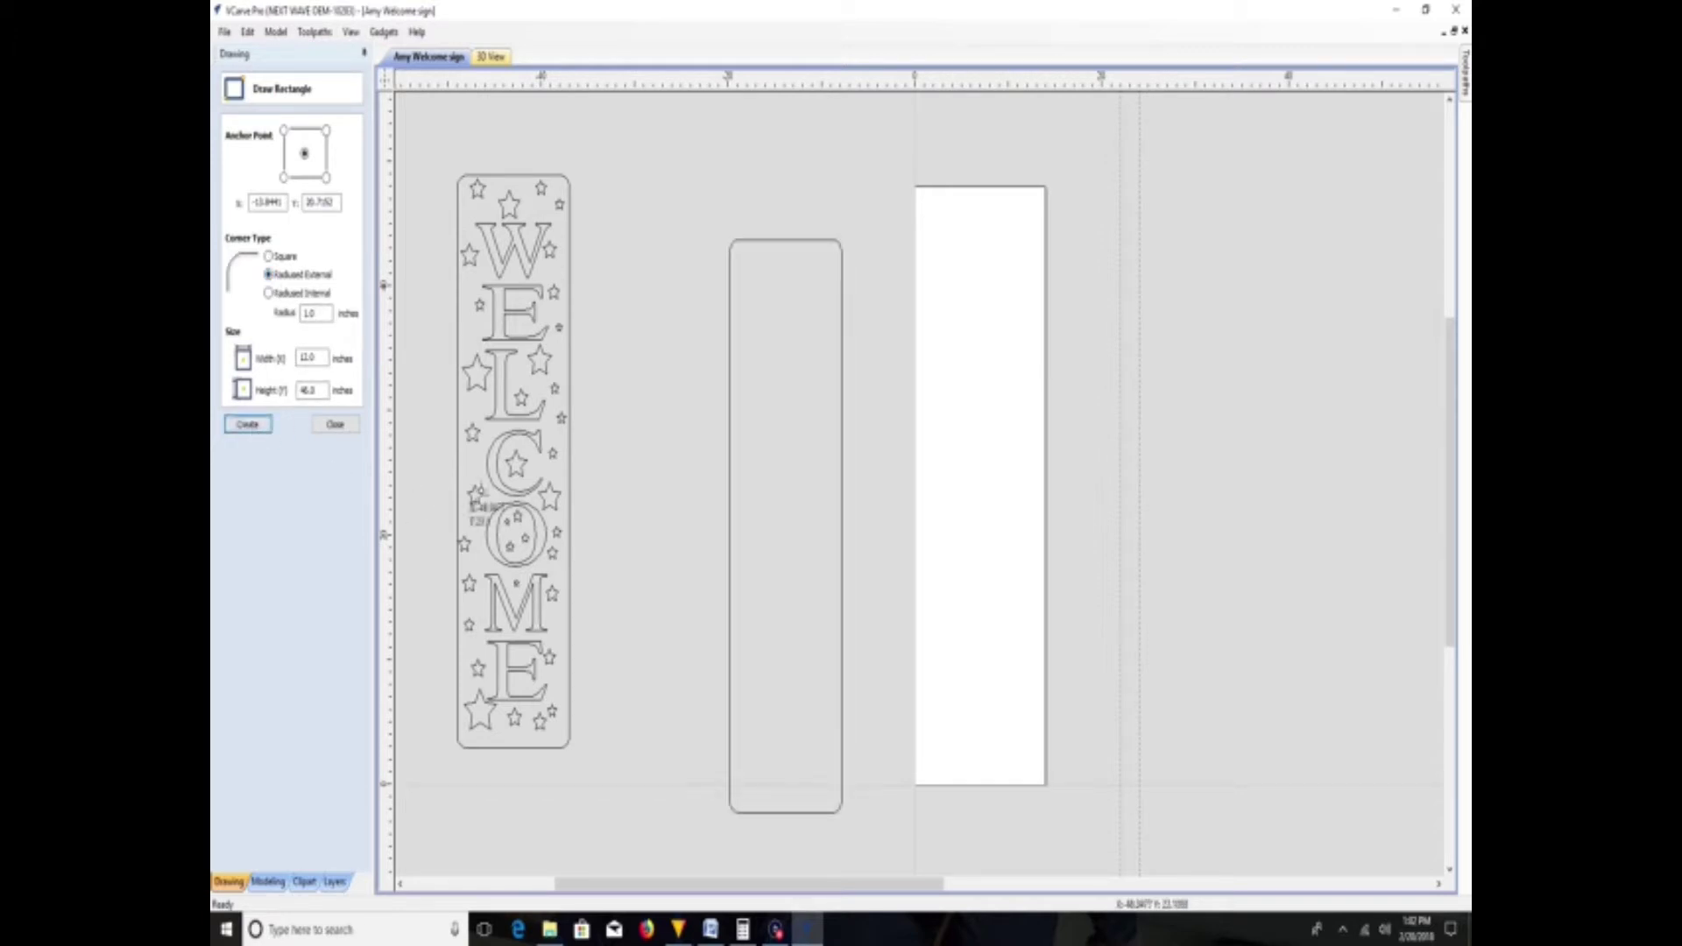
click(335, 424)
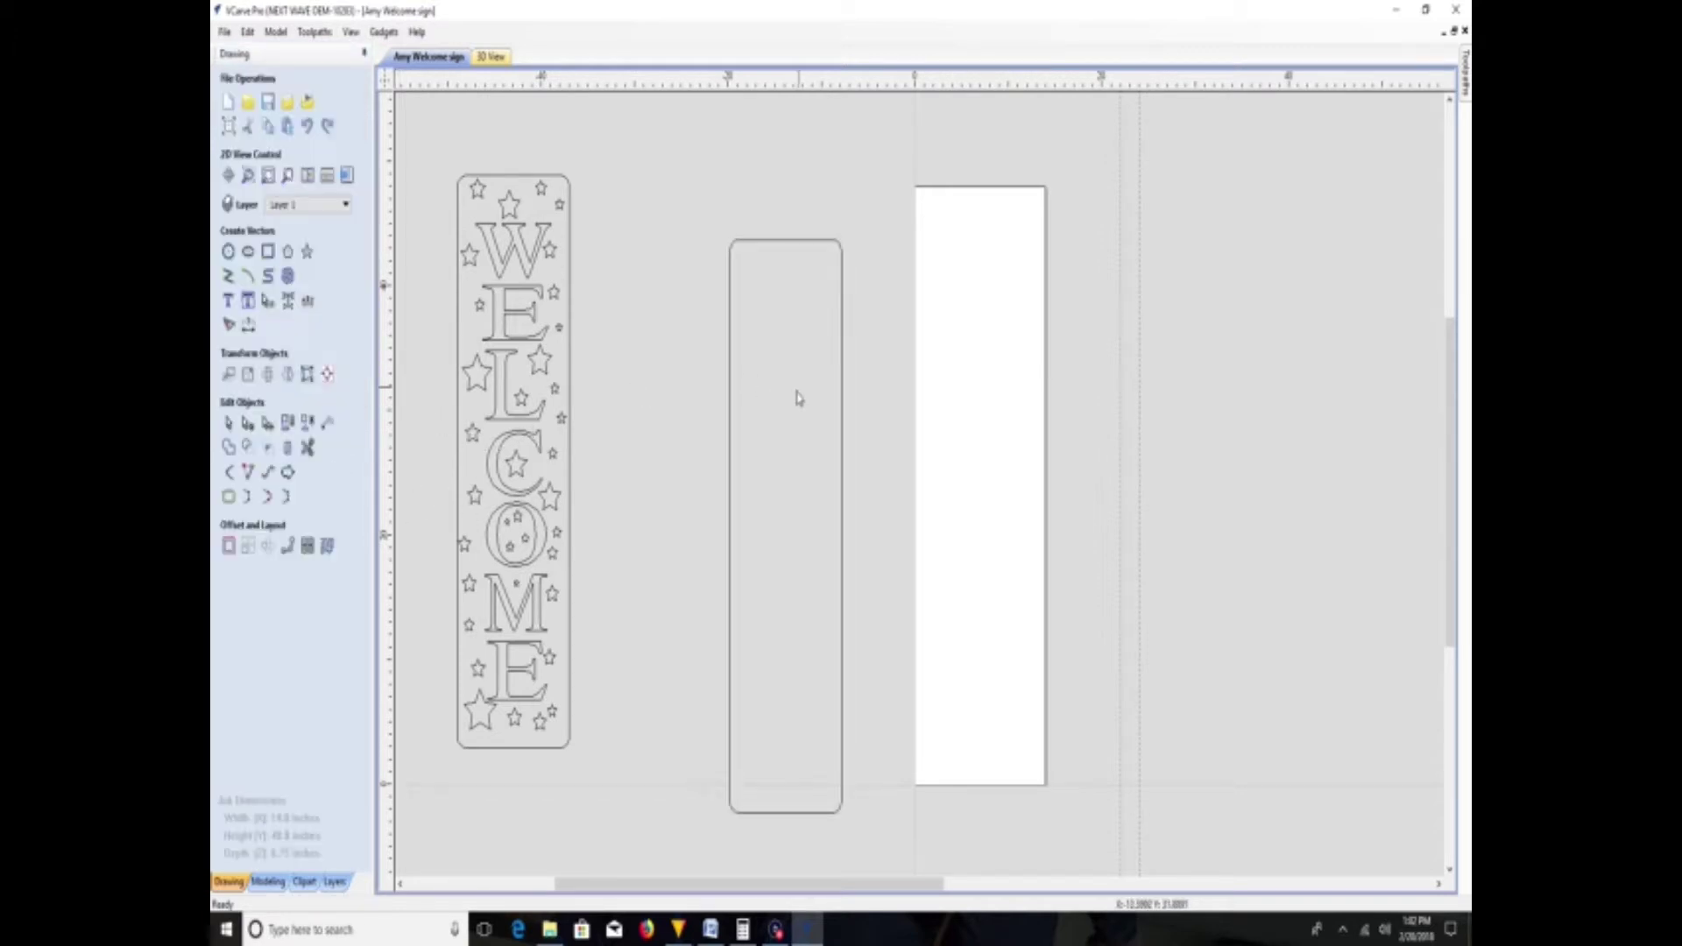
click(732, 424)
key(F9)
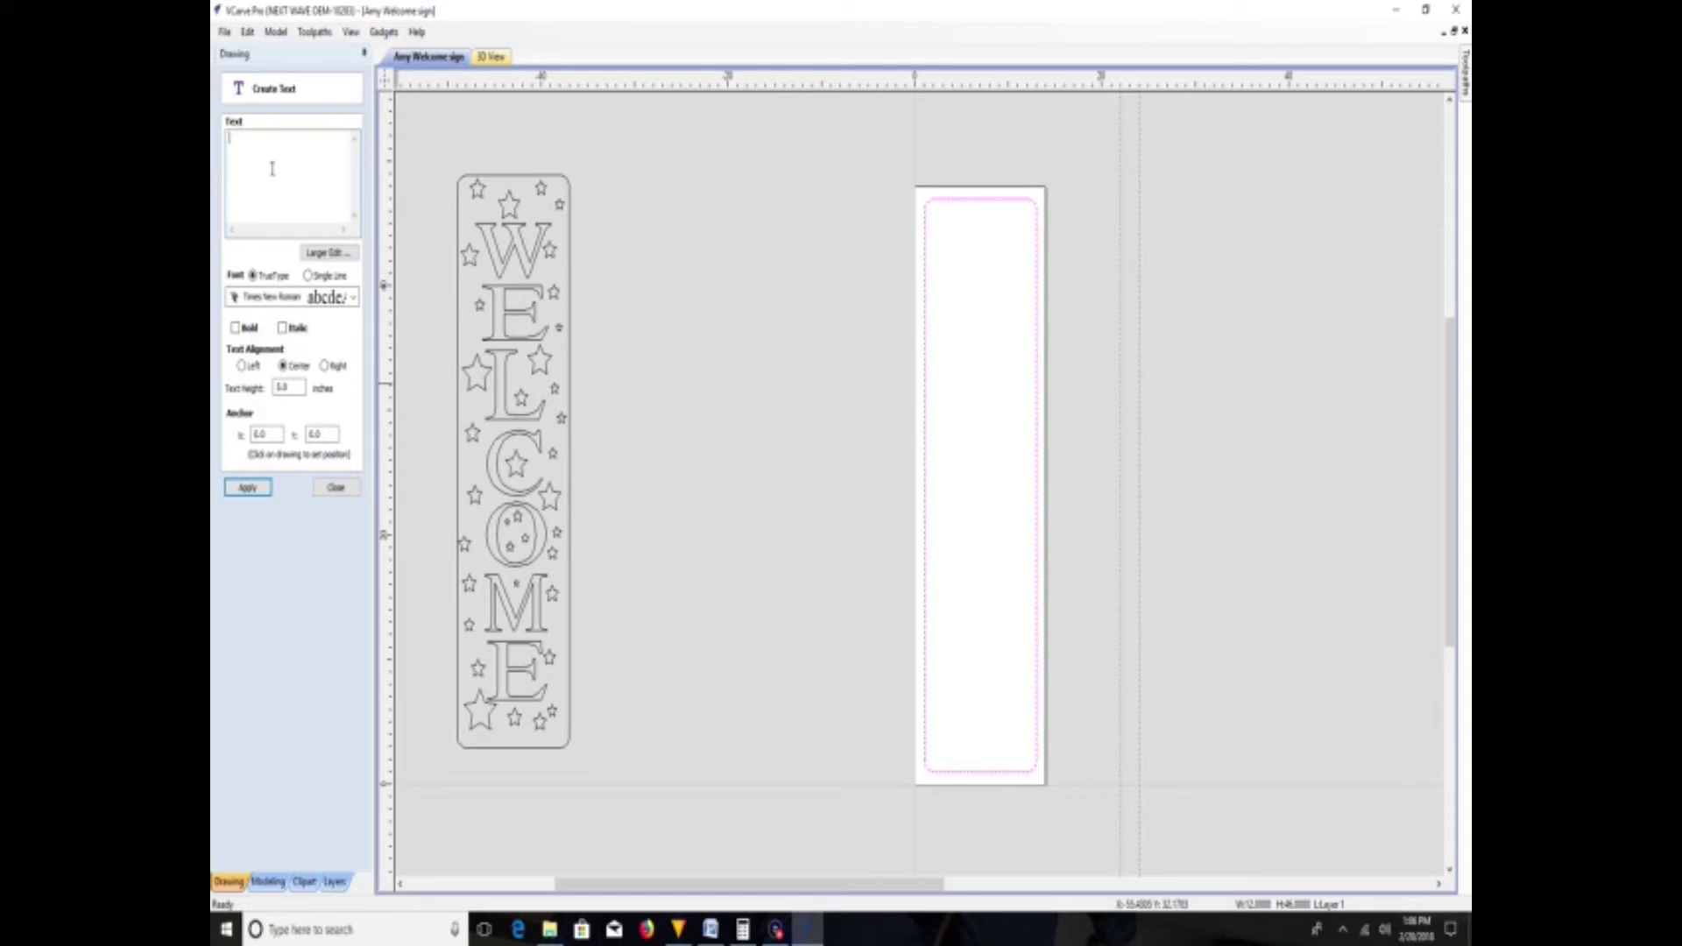
- Create the 5-inch Times New Roman letters W, E and L as separate text pieces
click(248, 487)
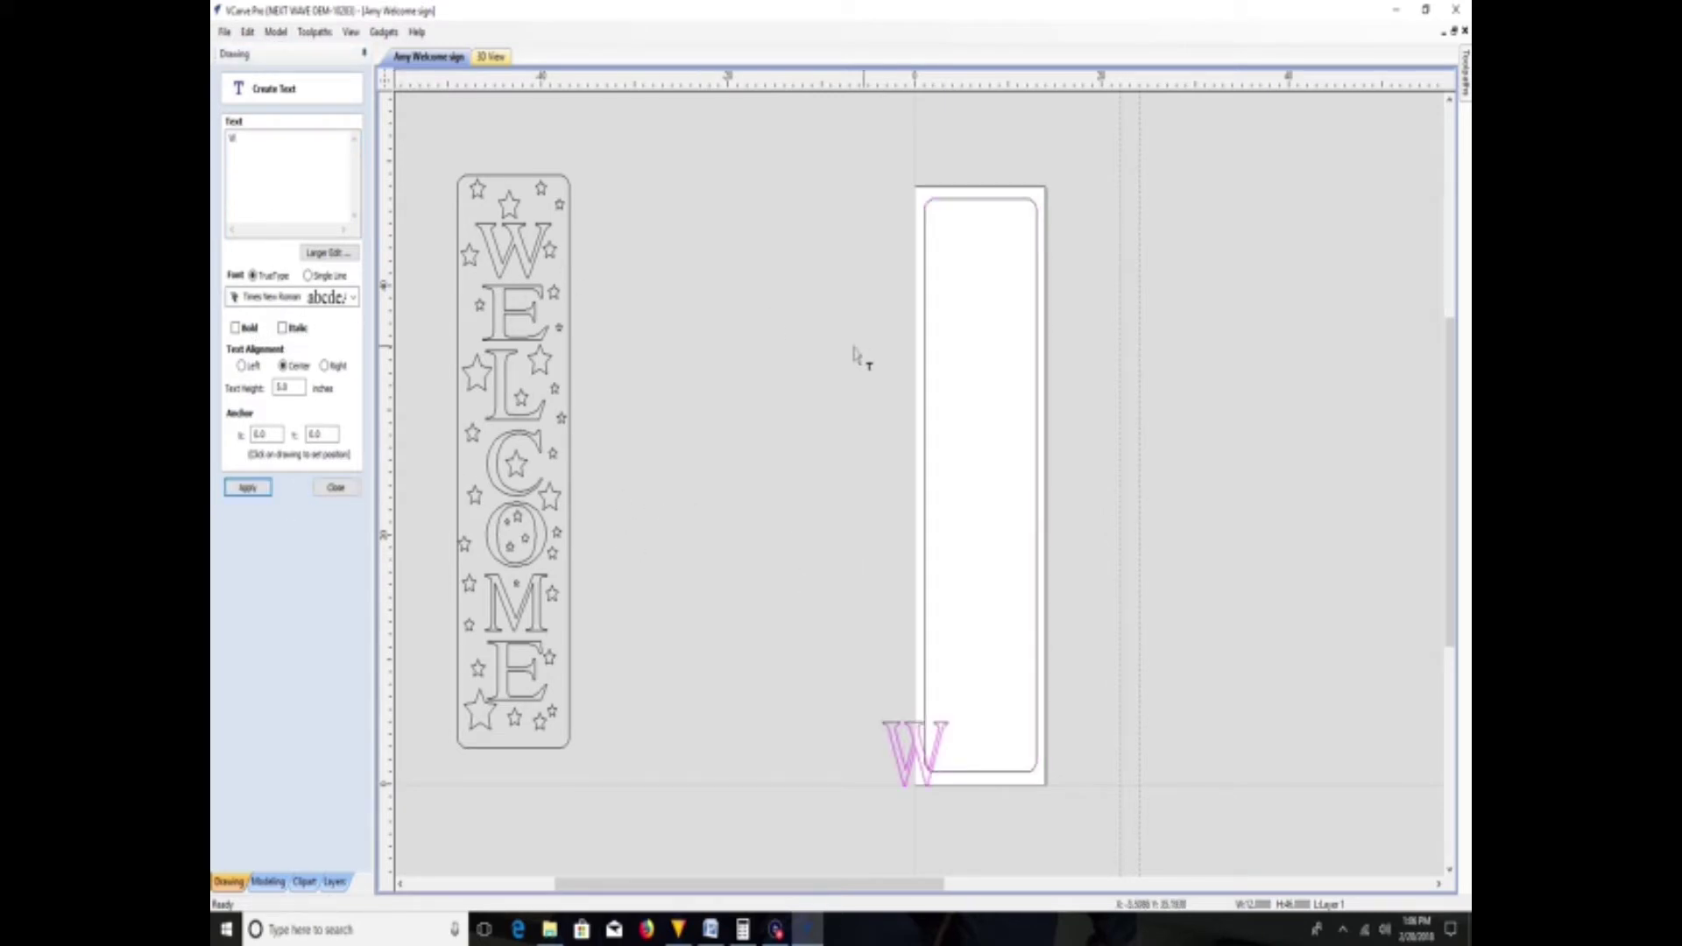
click(766, 356)
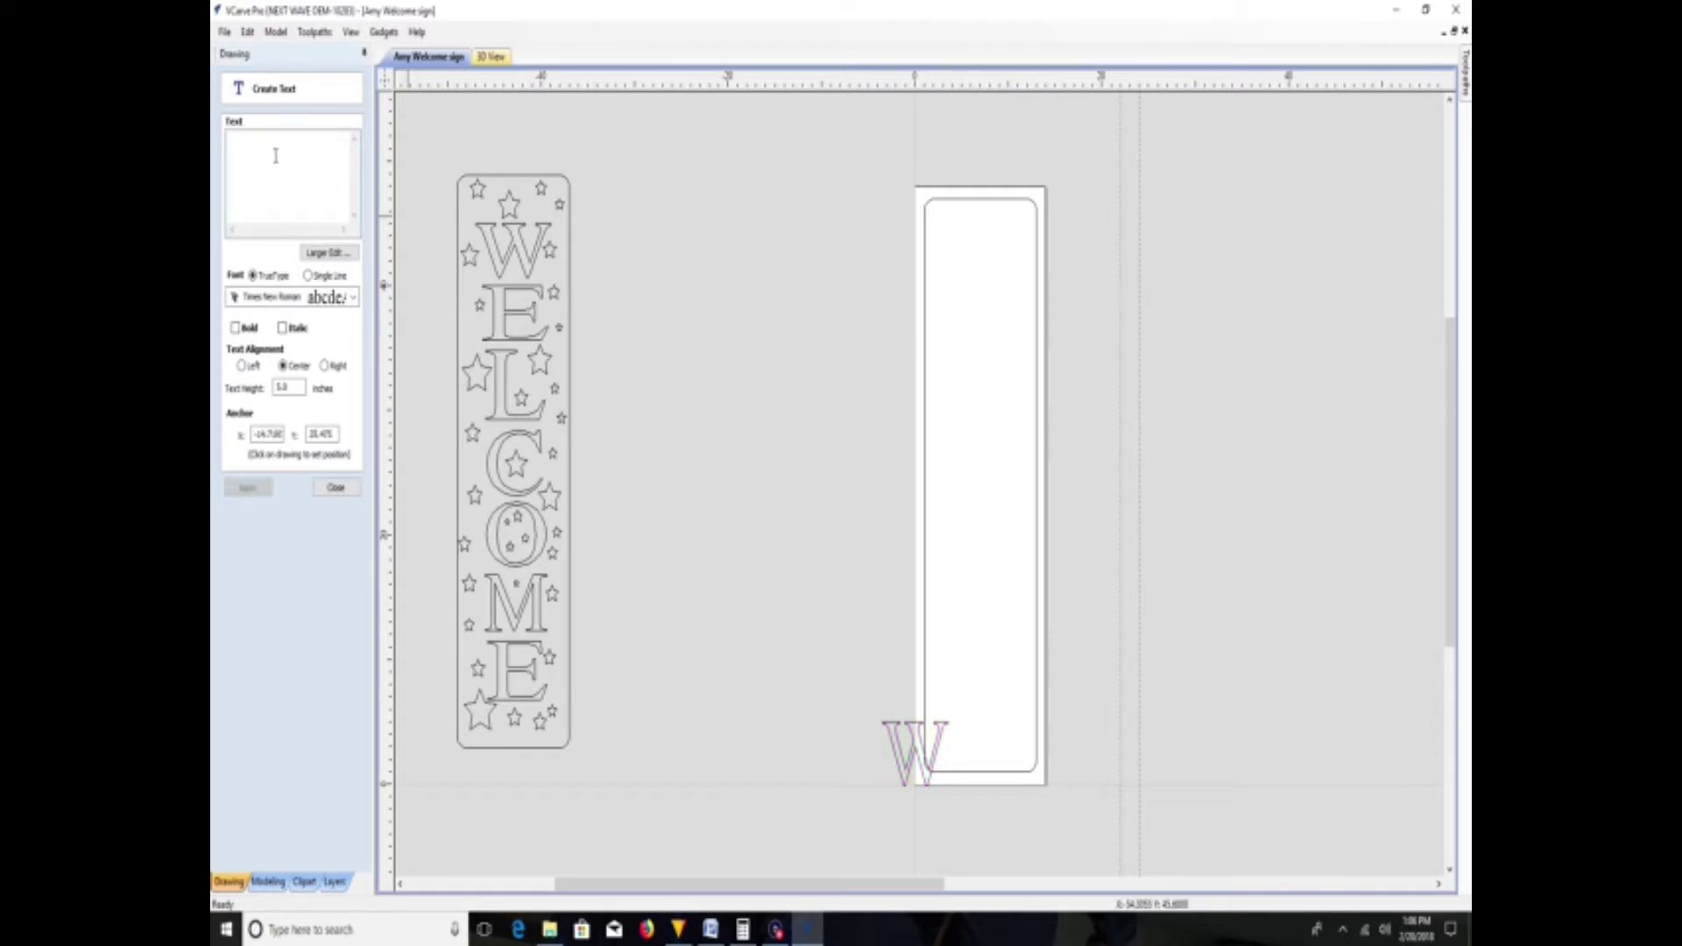
text(E)
click(248, 487)
click(727, 536)
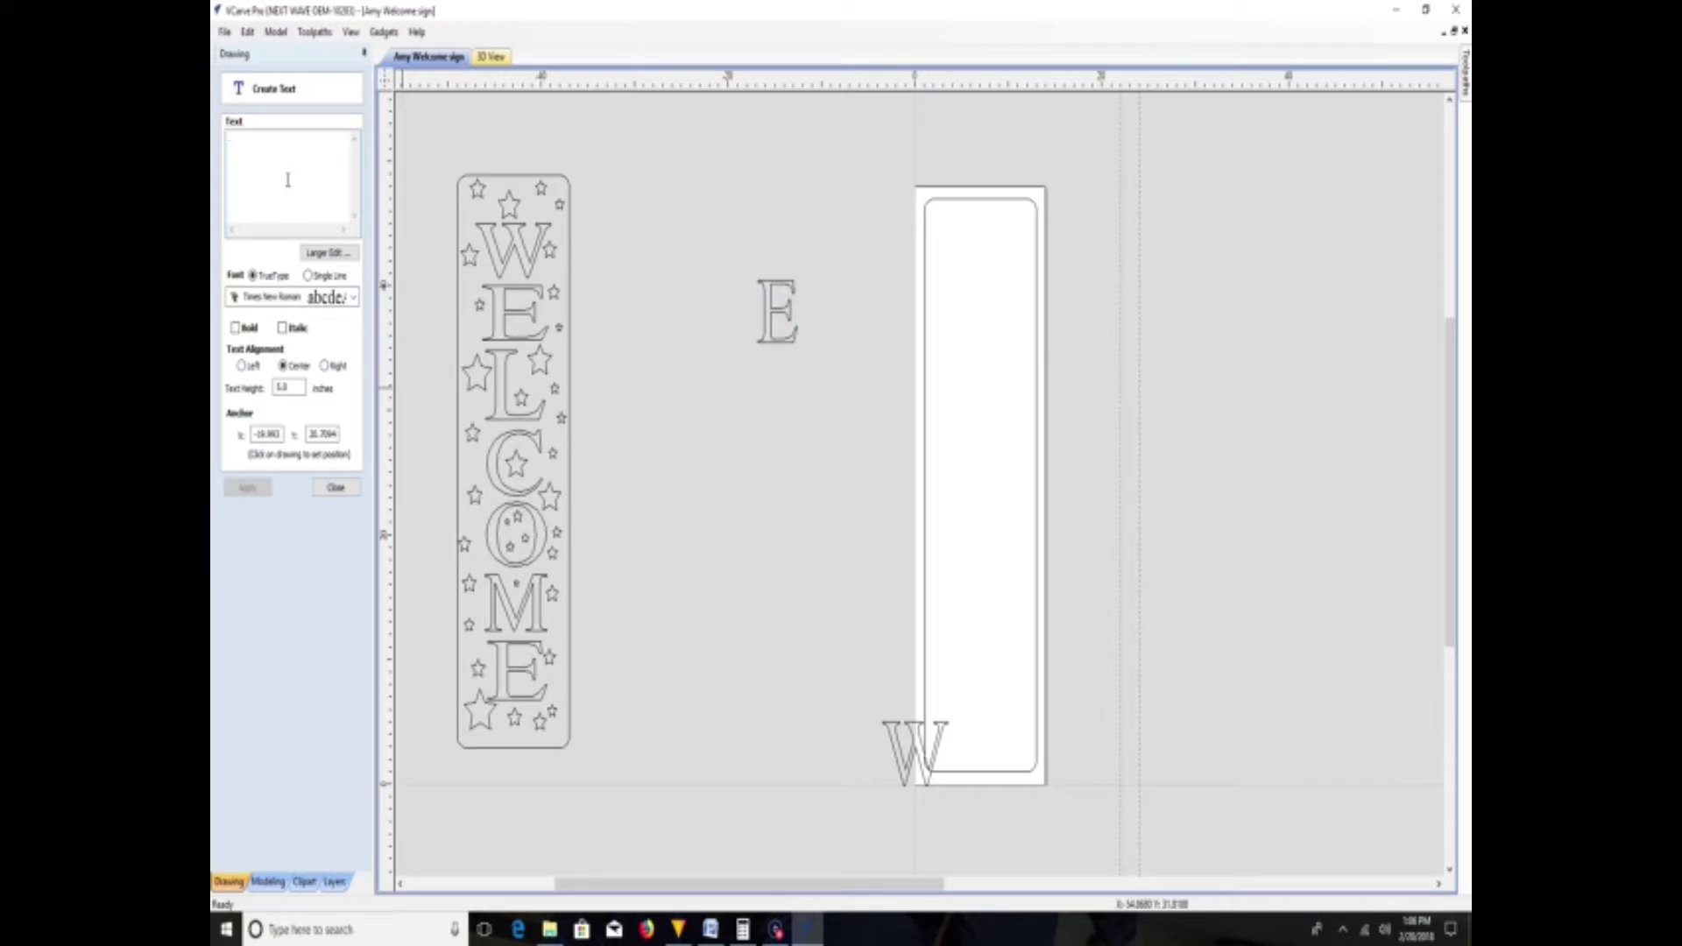
text(L)
click(246, 488)
click(739, 466)
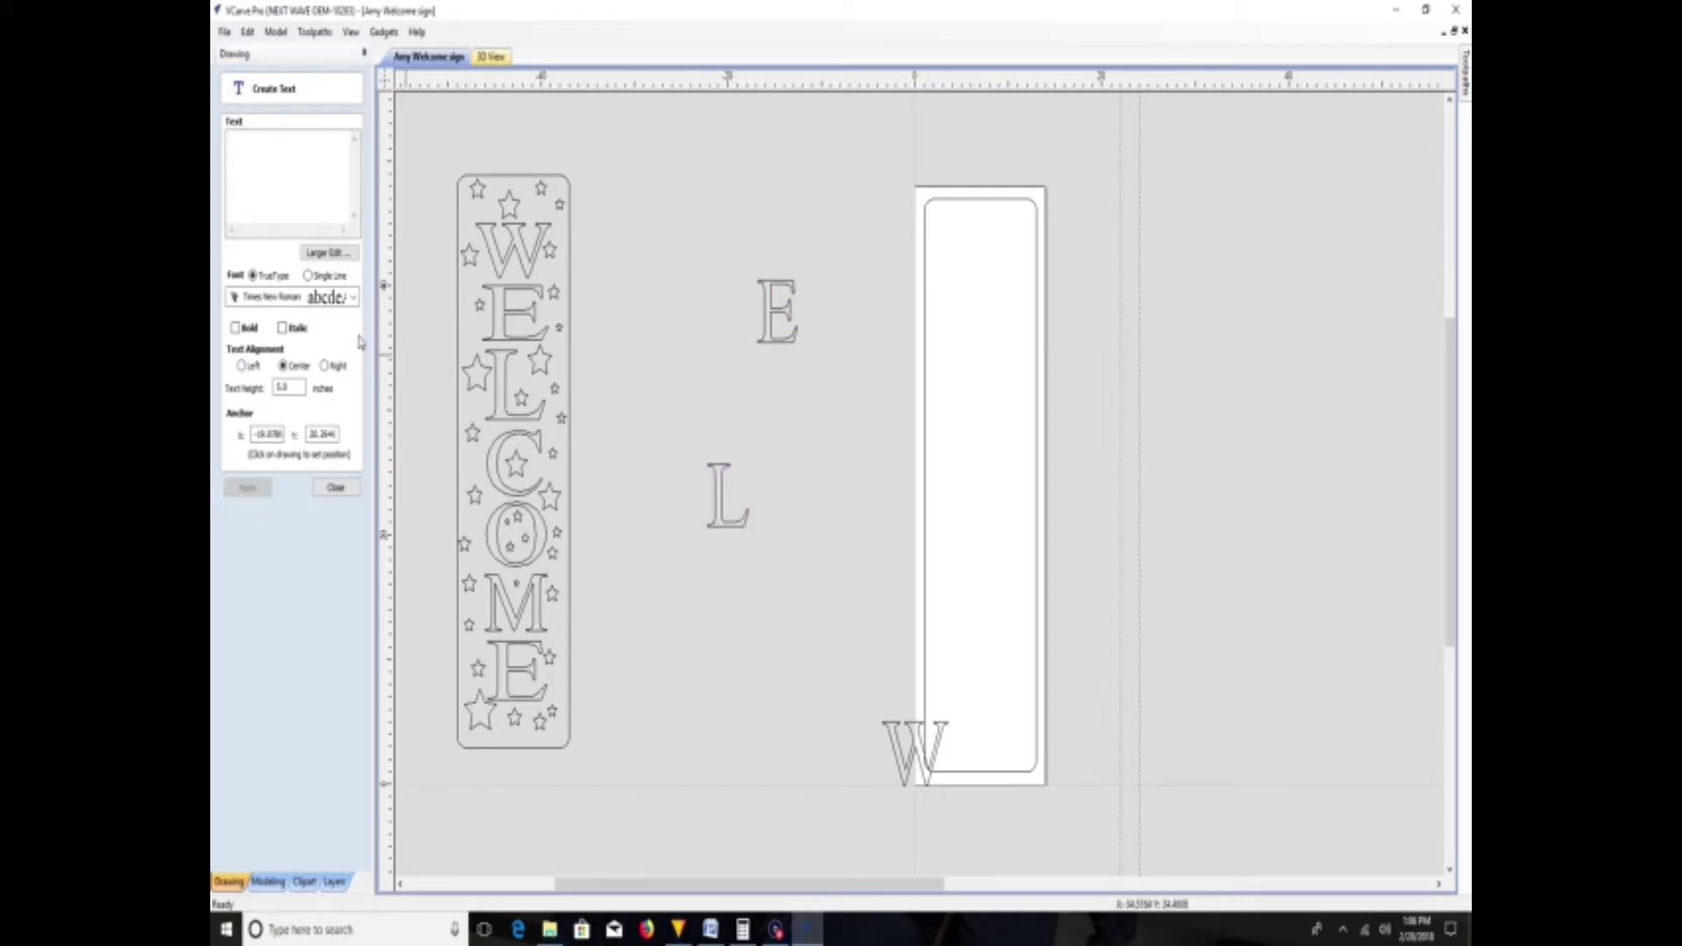
- Add the letters C, O, M and a final E as separate text pieces on the canvas
click(271, 221)
text(C)
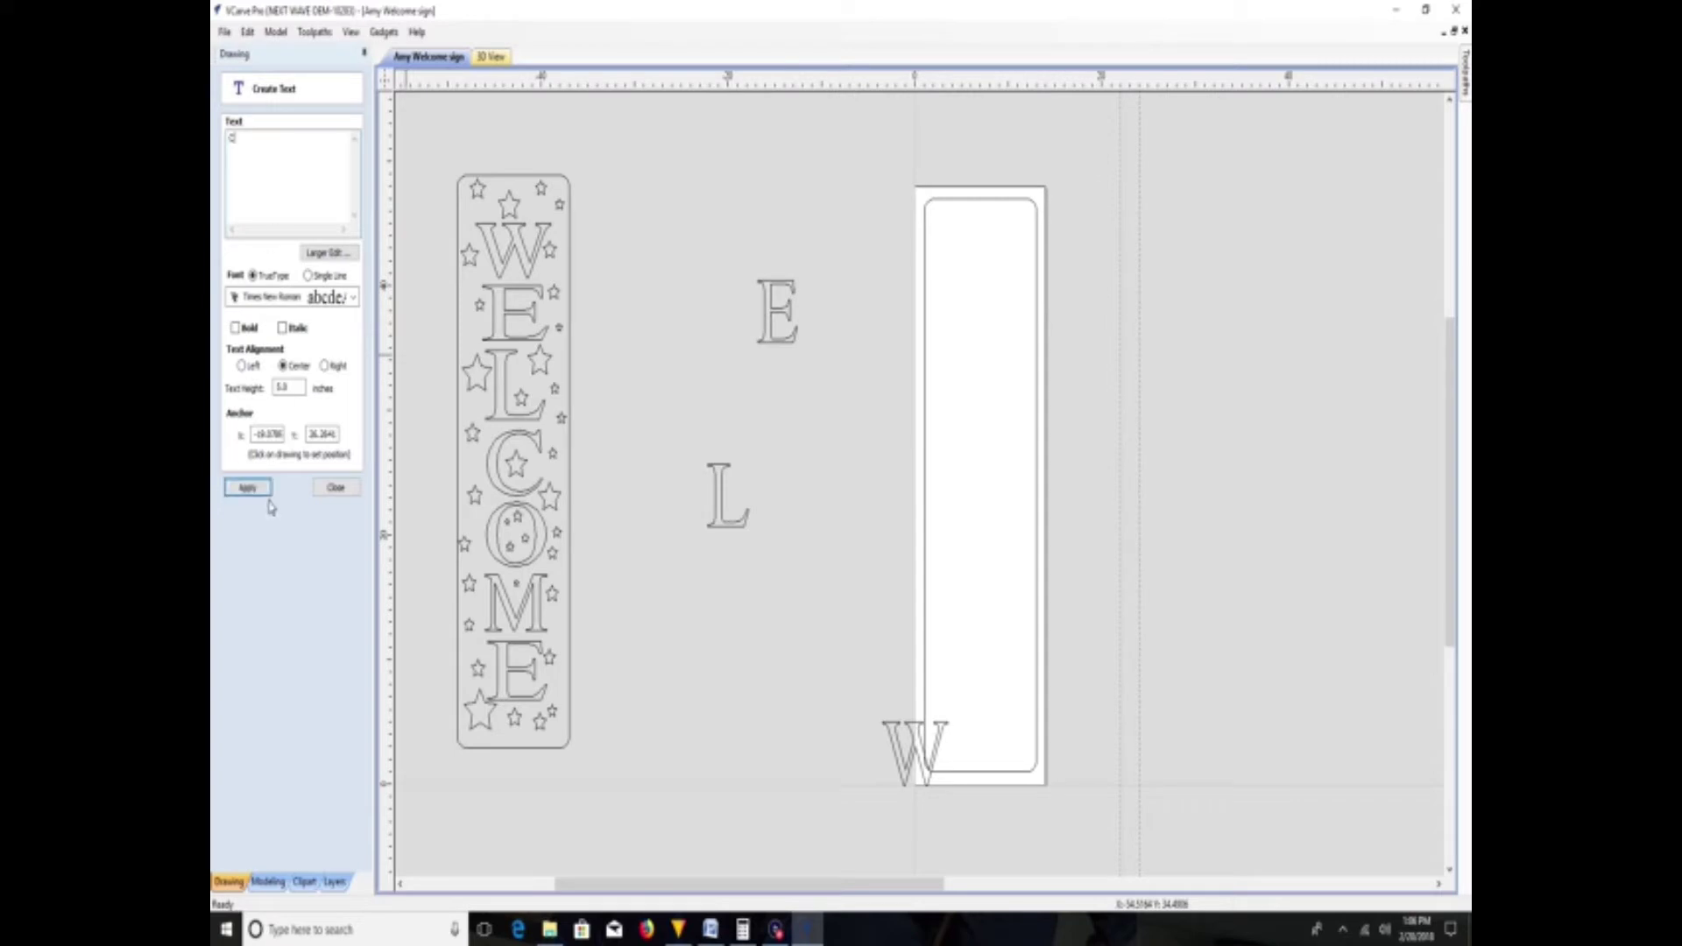
click(246, 488)
click(751, 574)
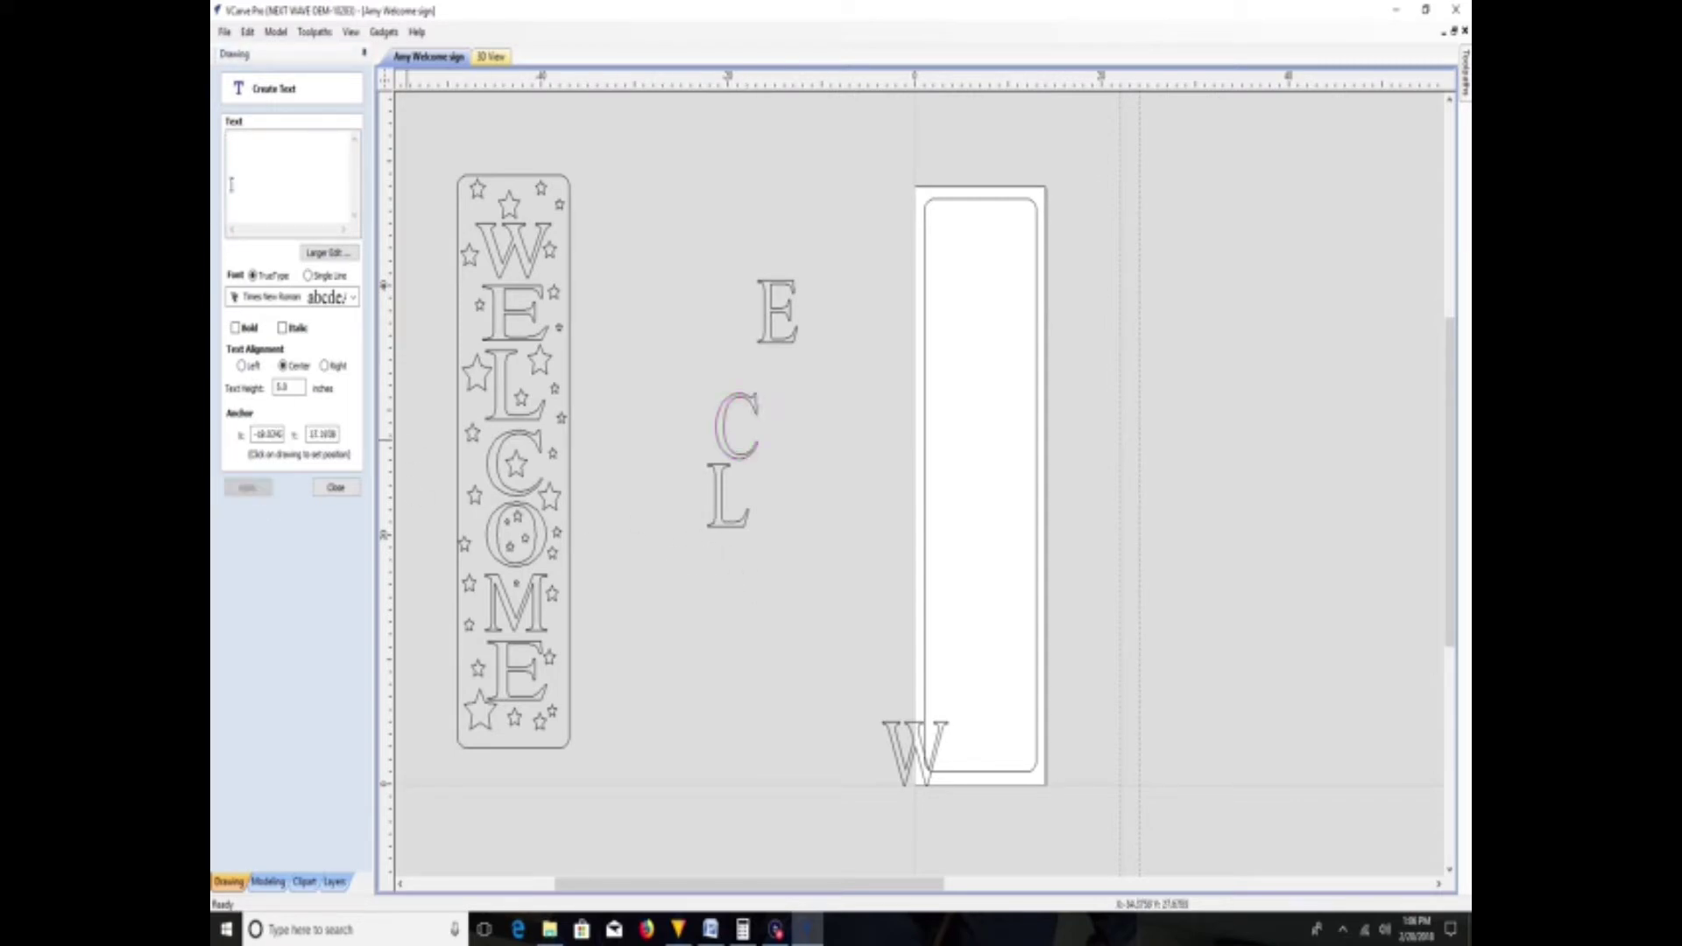
click(249, 175)
text(O)
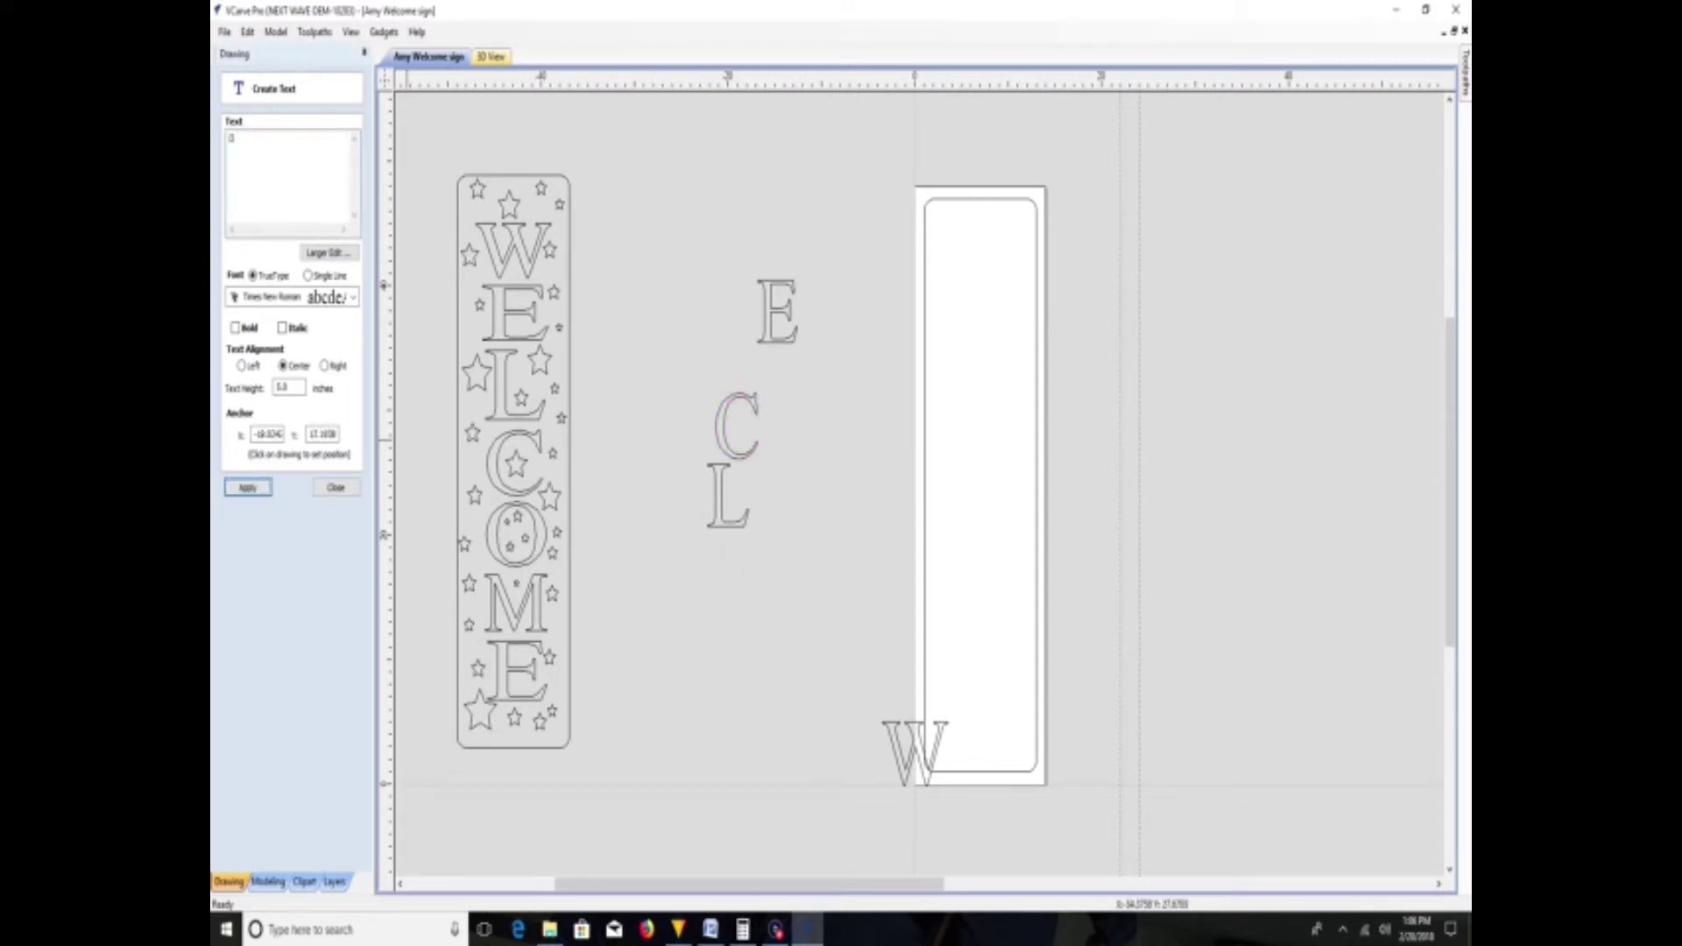
click(246, 488)
click(735, 681)
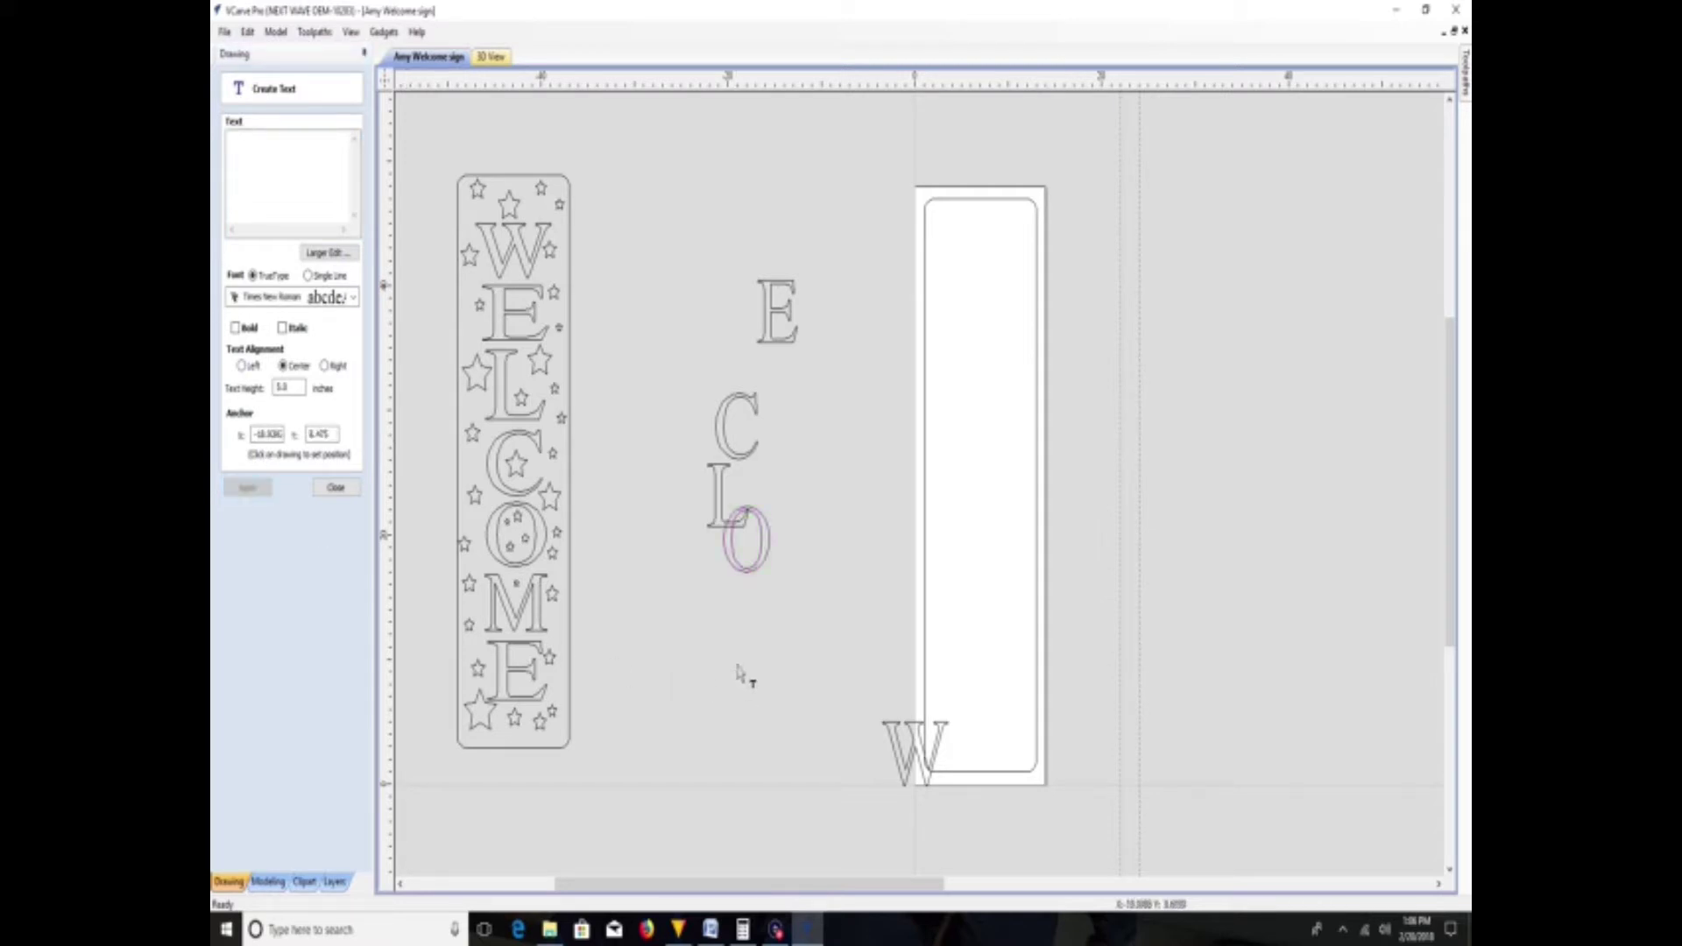
click(279, 159)
text(M)
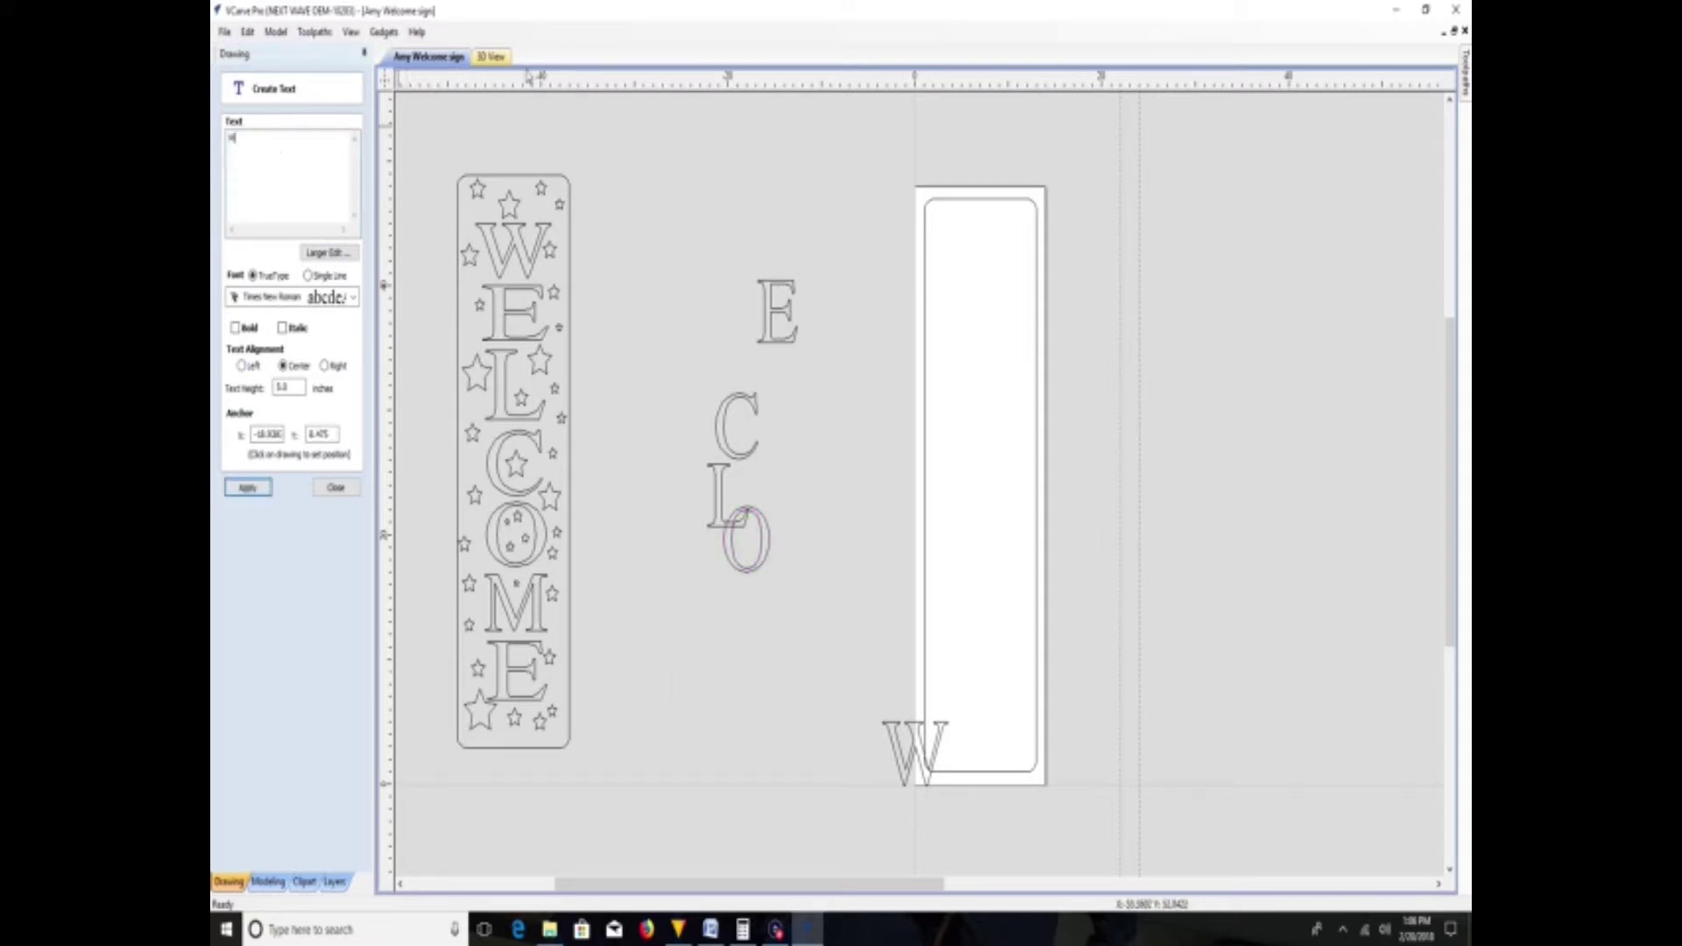
click(258, 487)
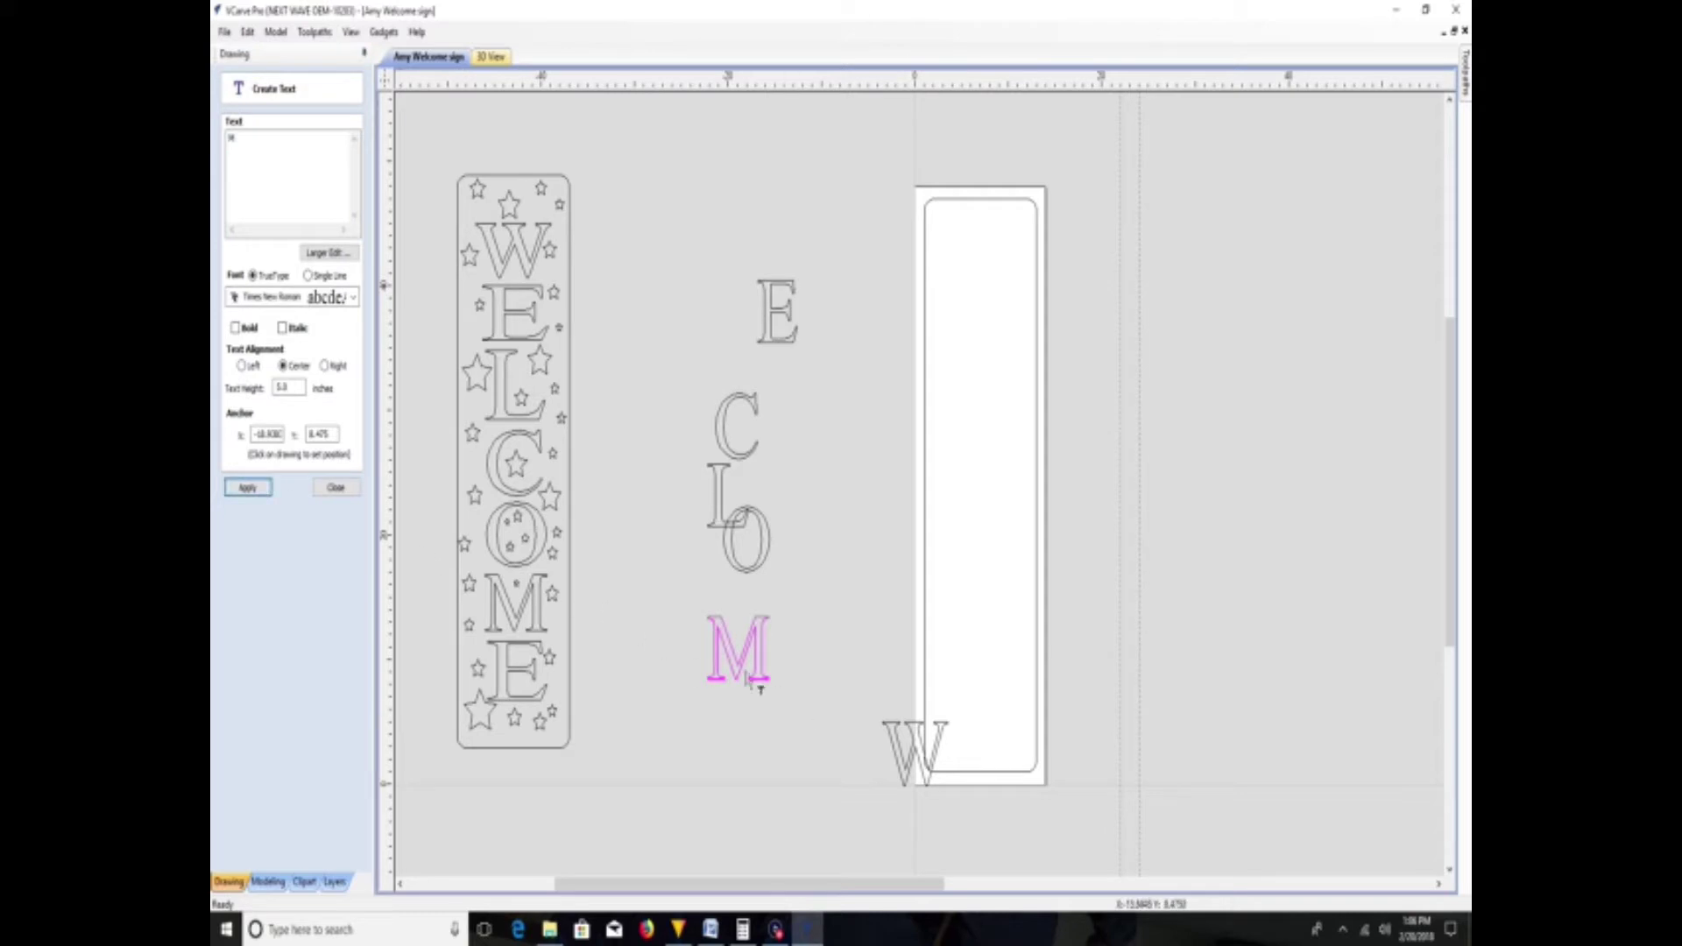
click(248, 172)
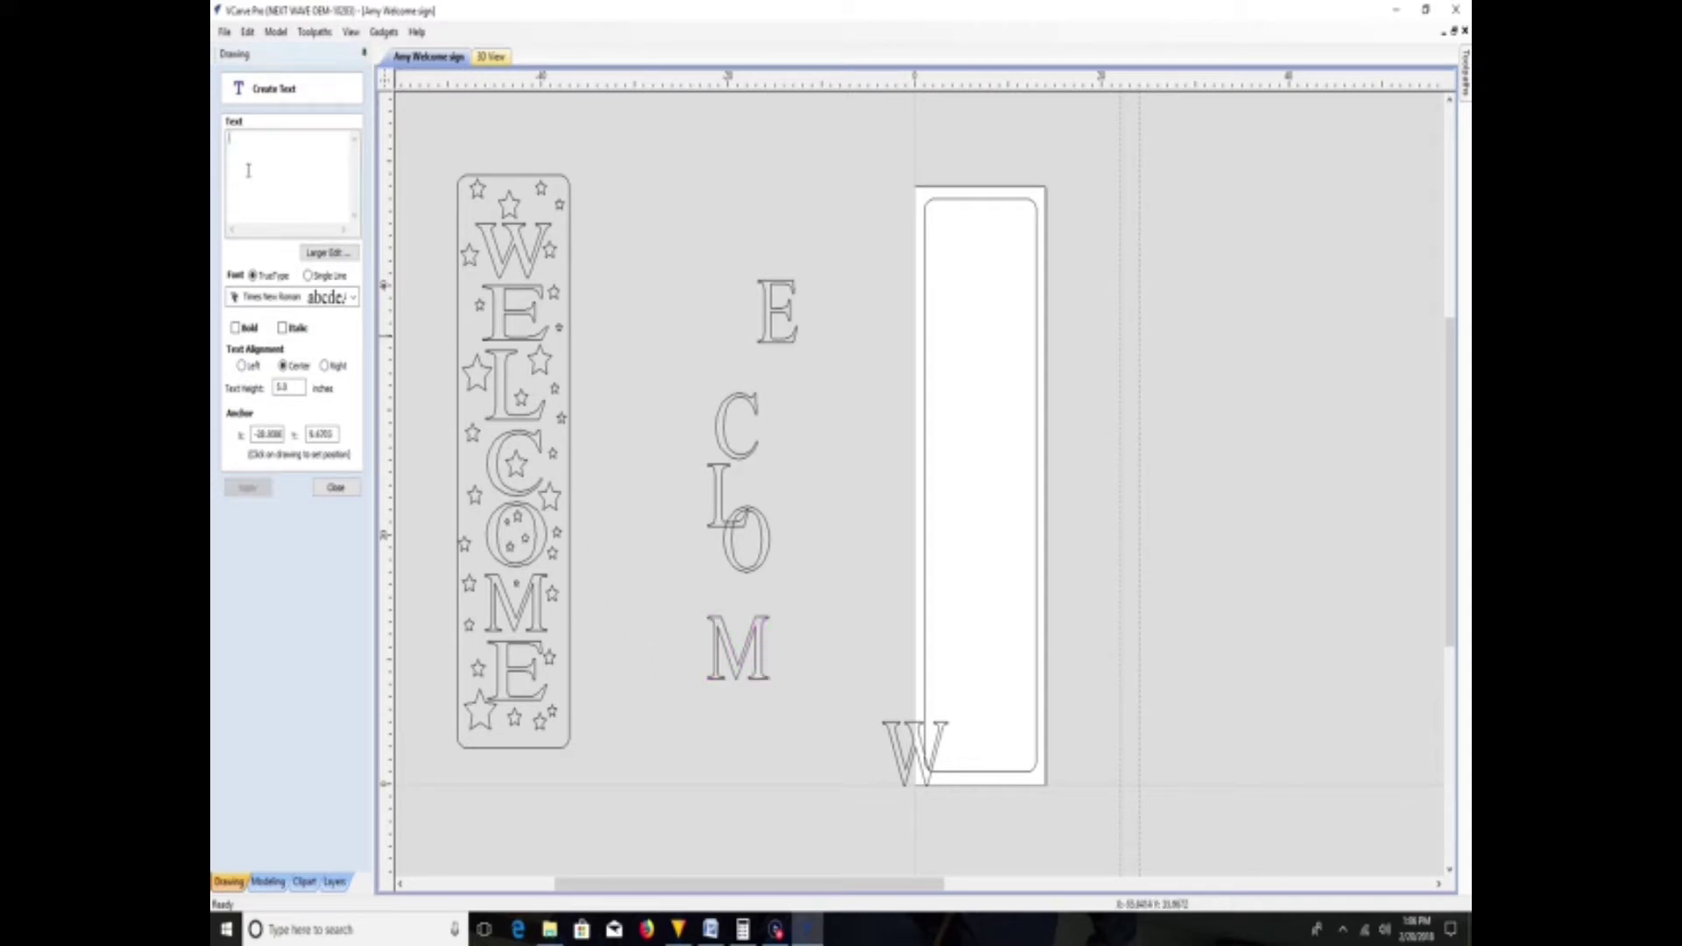
text(E)
click(248, 487)
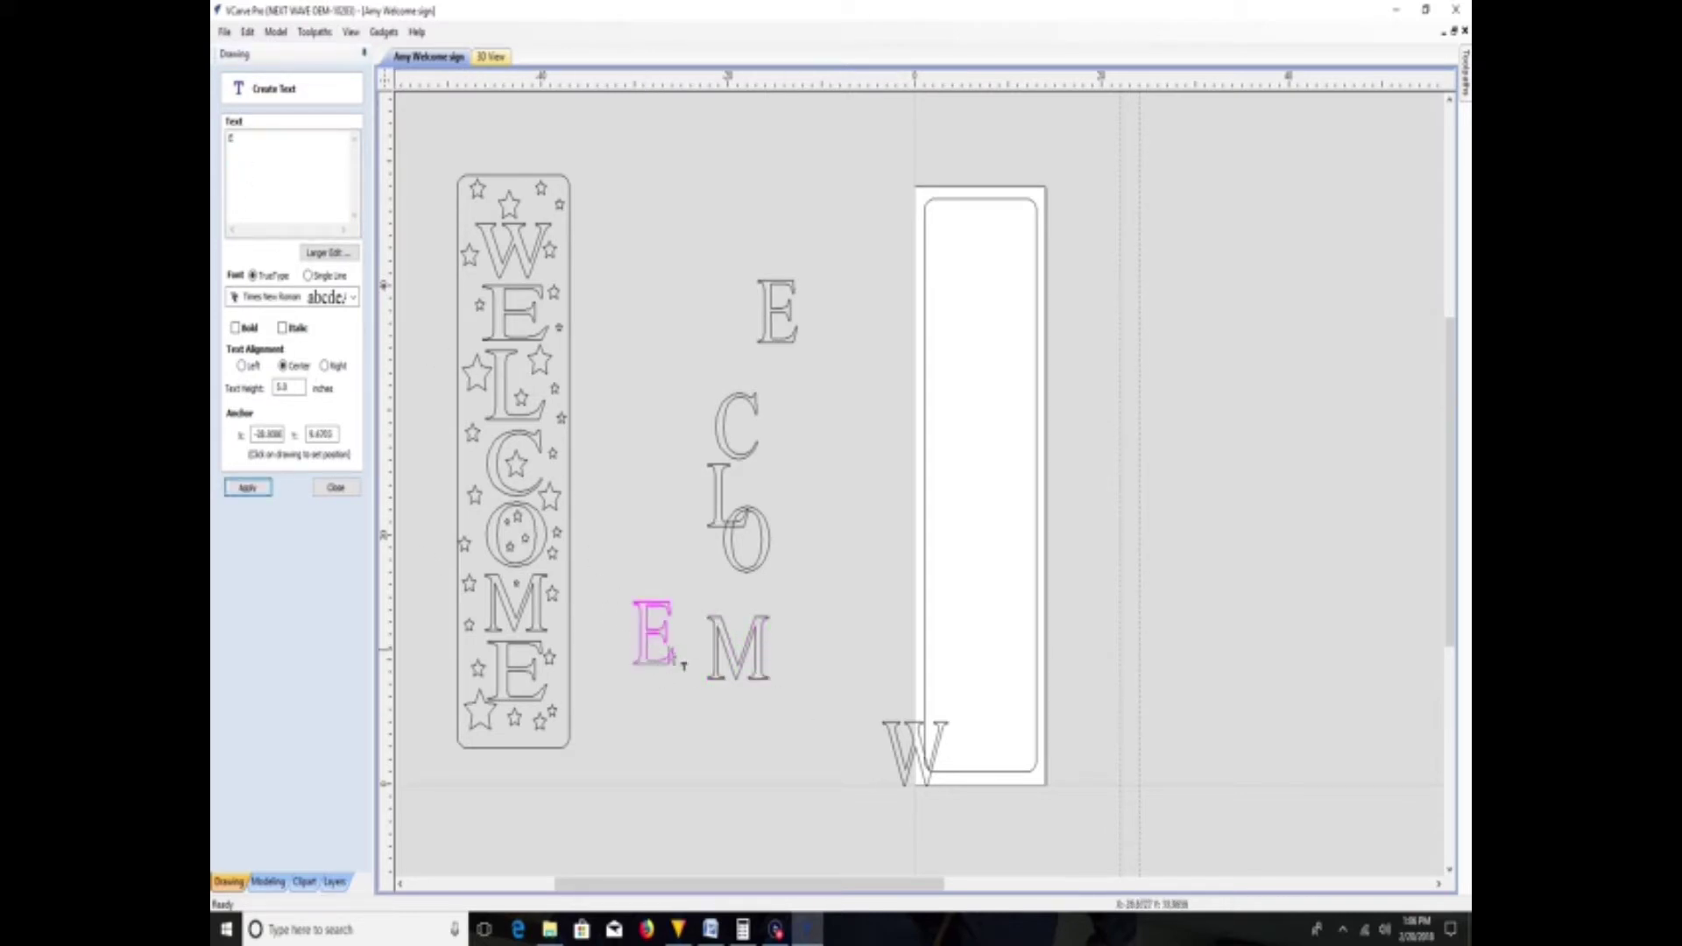
click(925, 750)
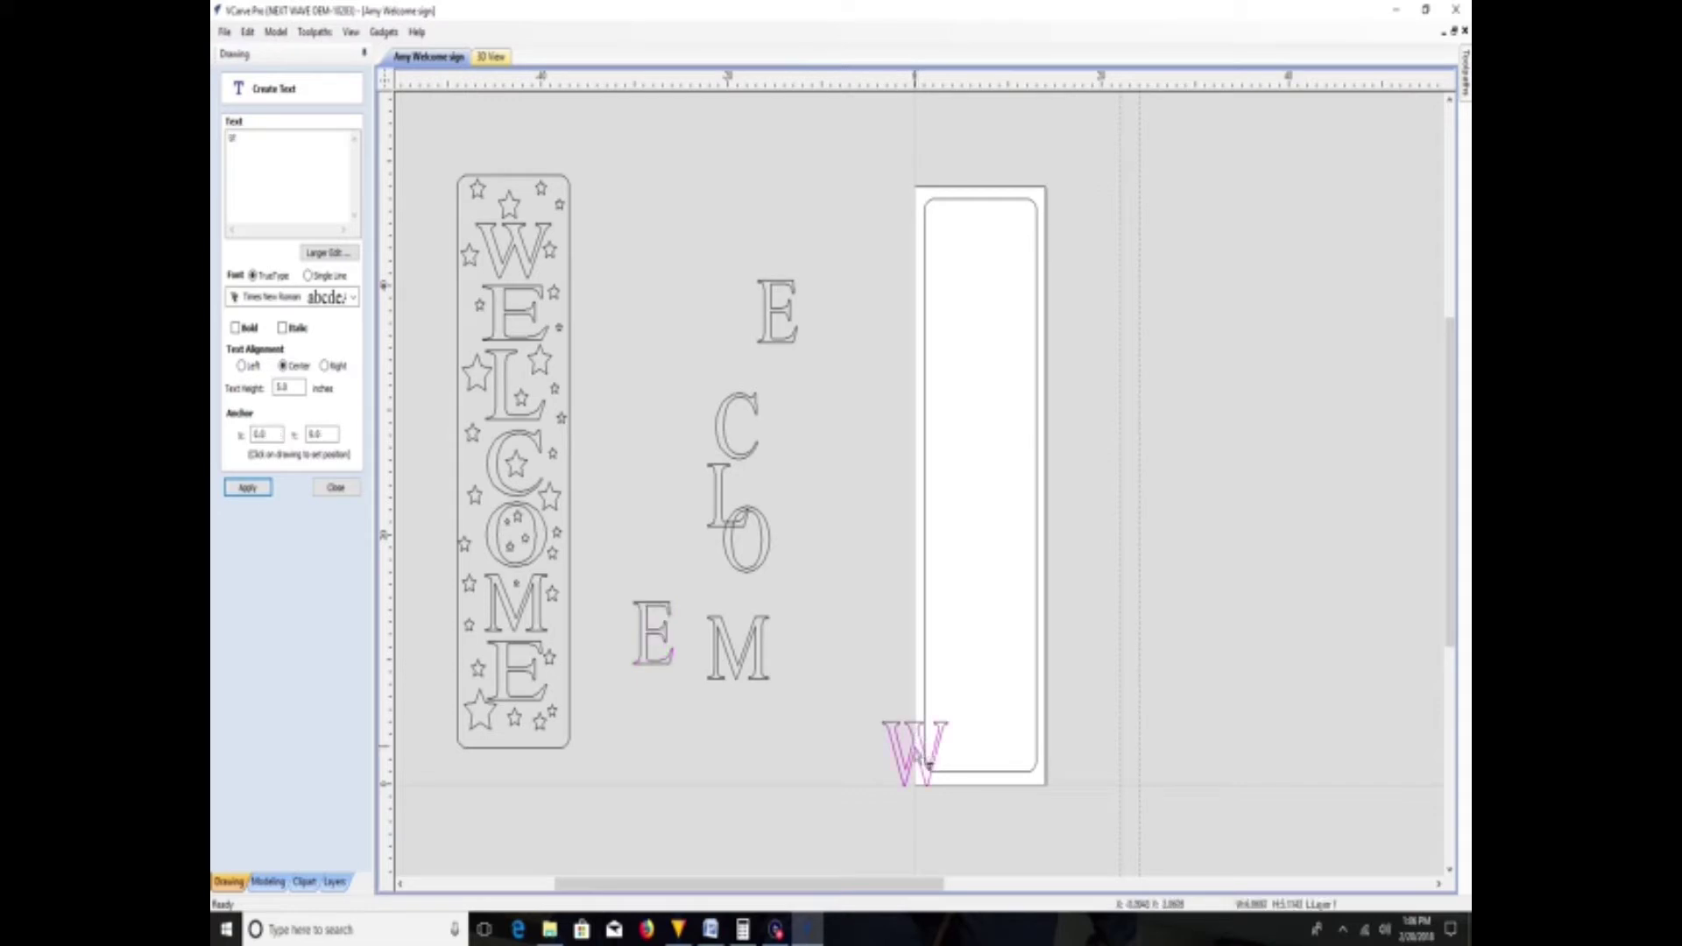
- Move the W to the top of the border and stack the E and L beneath it
drag(920, 745, 982, 237)
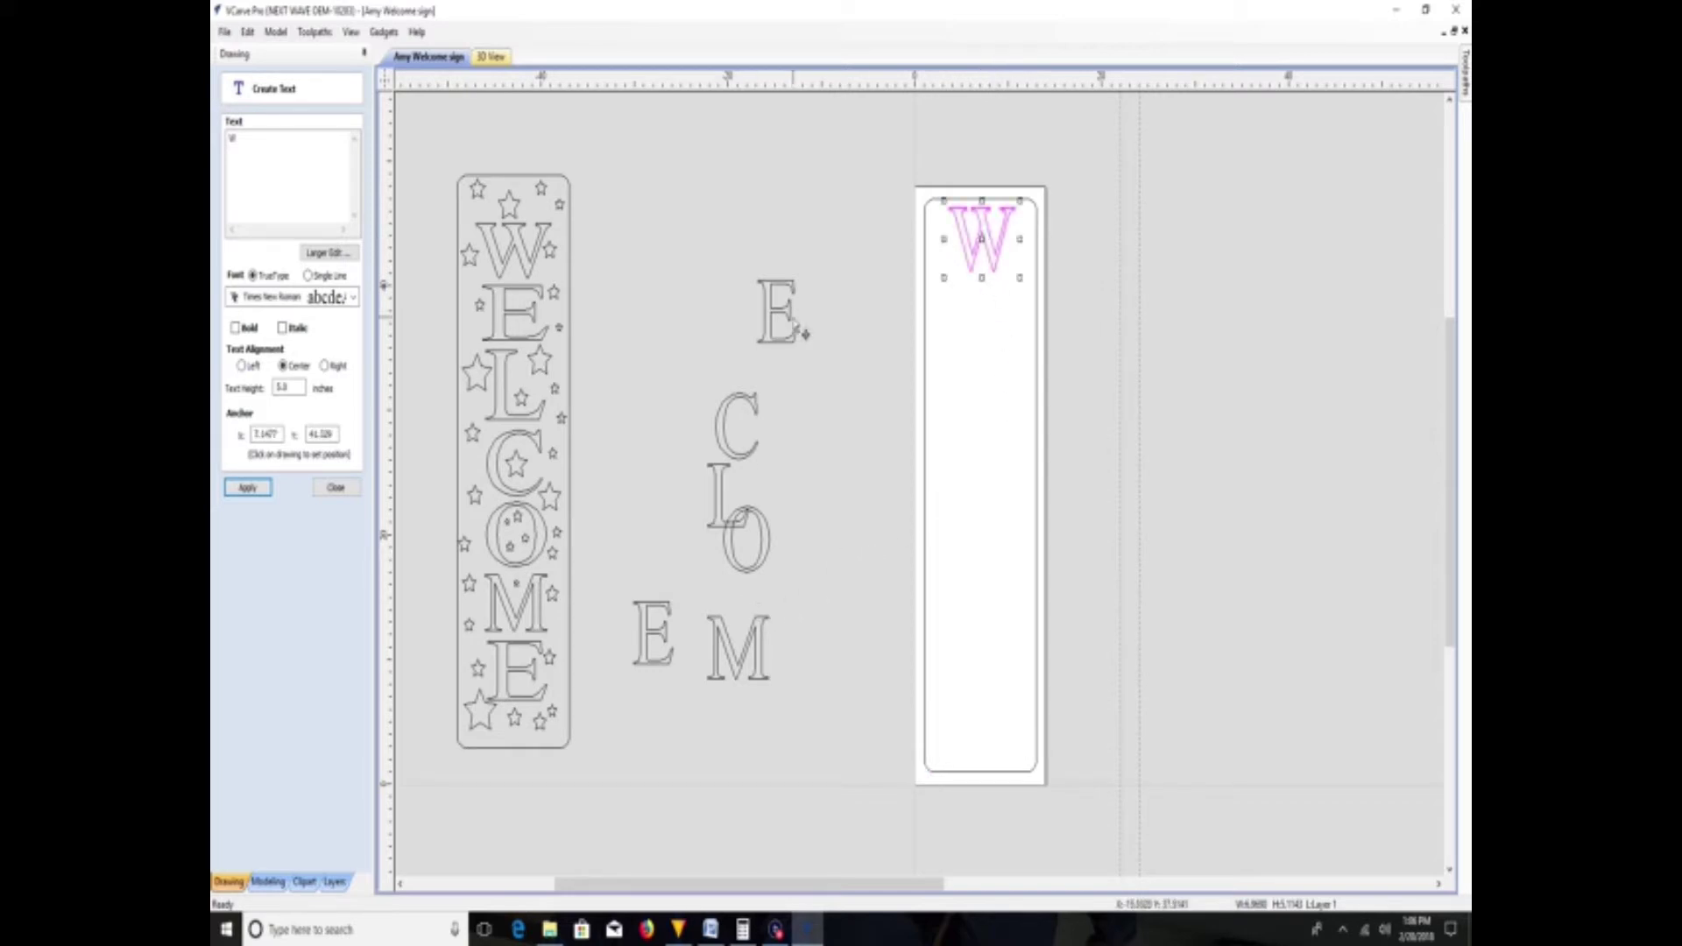
click(791, 312)
click(777, 326)
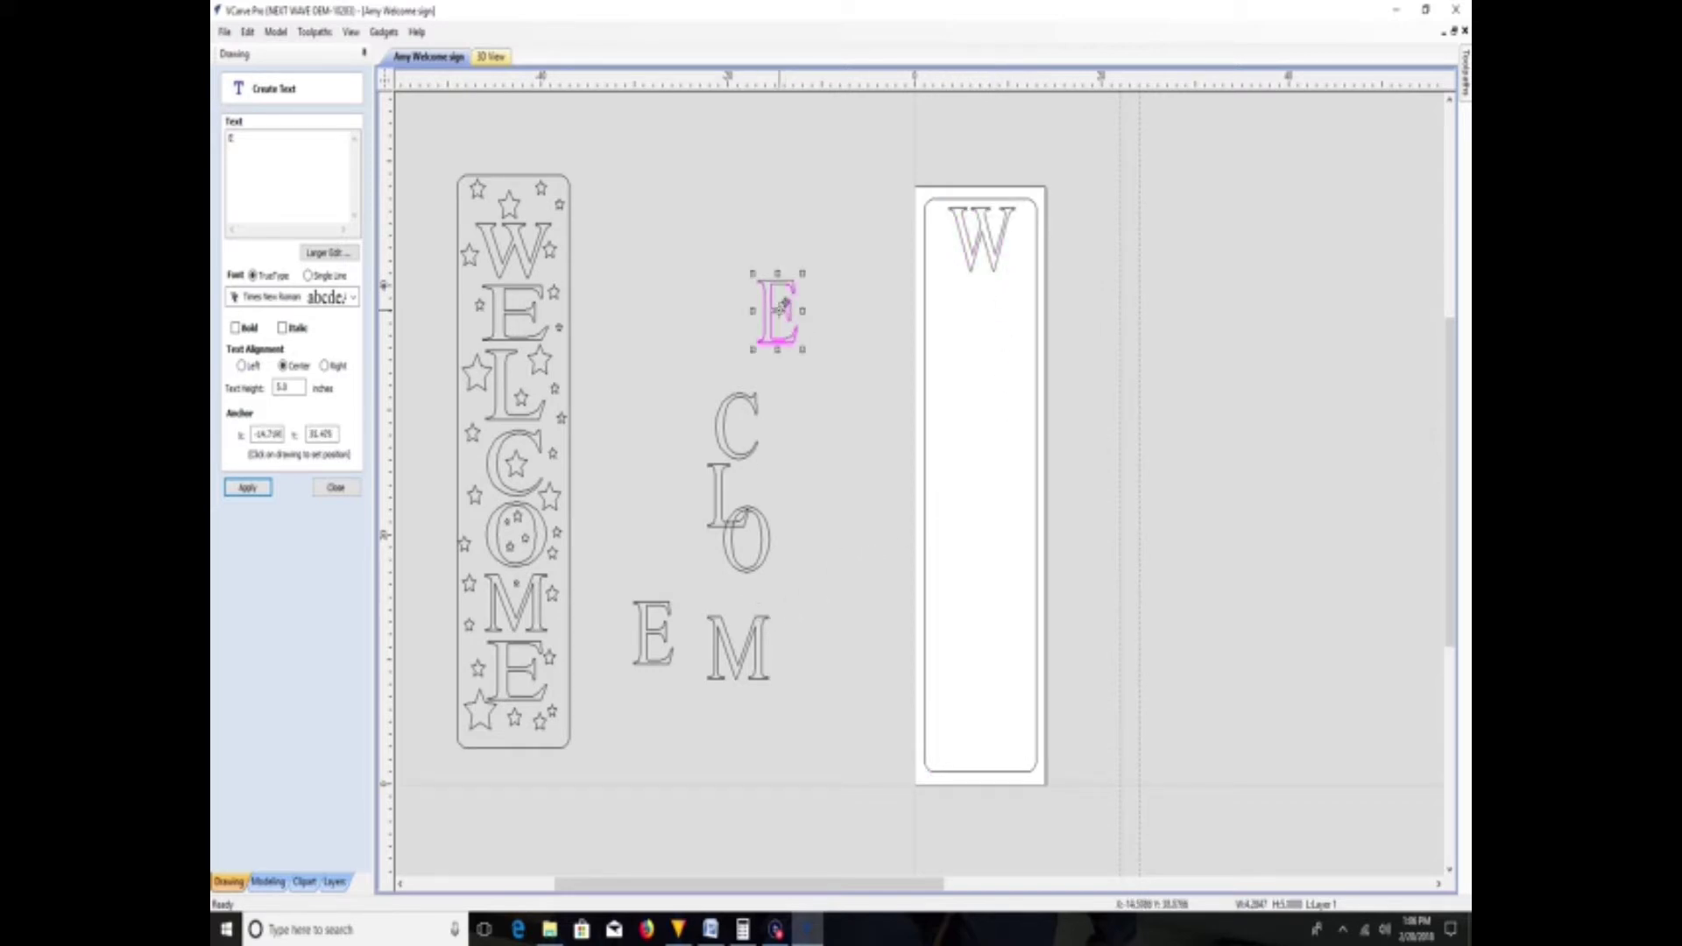
drag(779, 307, 982, 314)
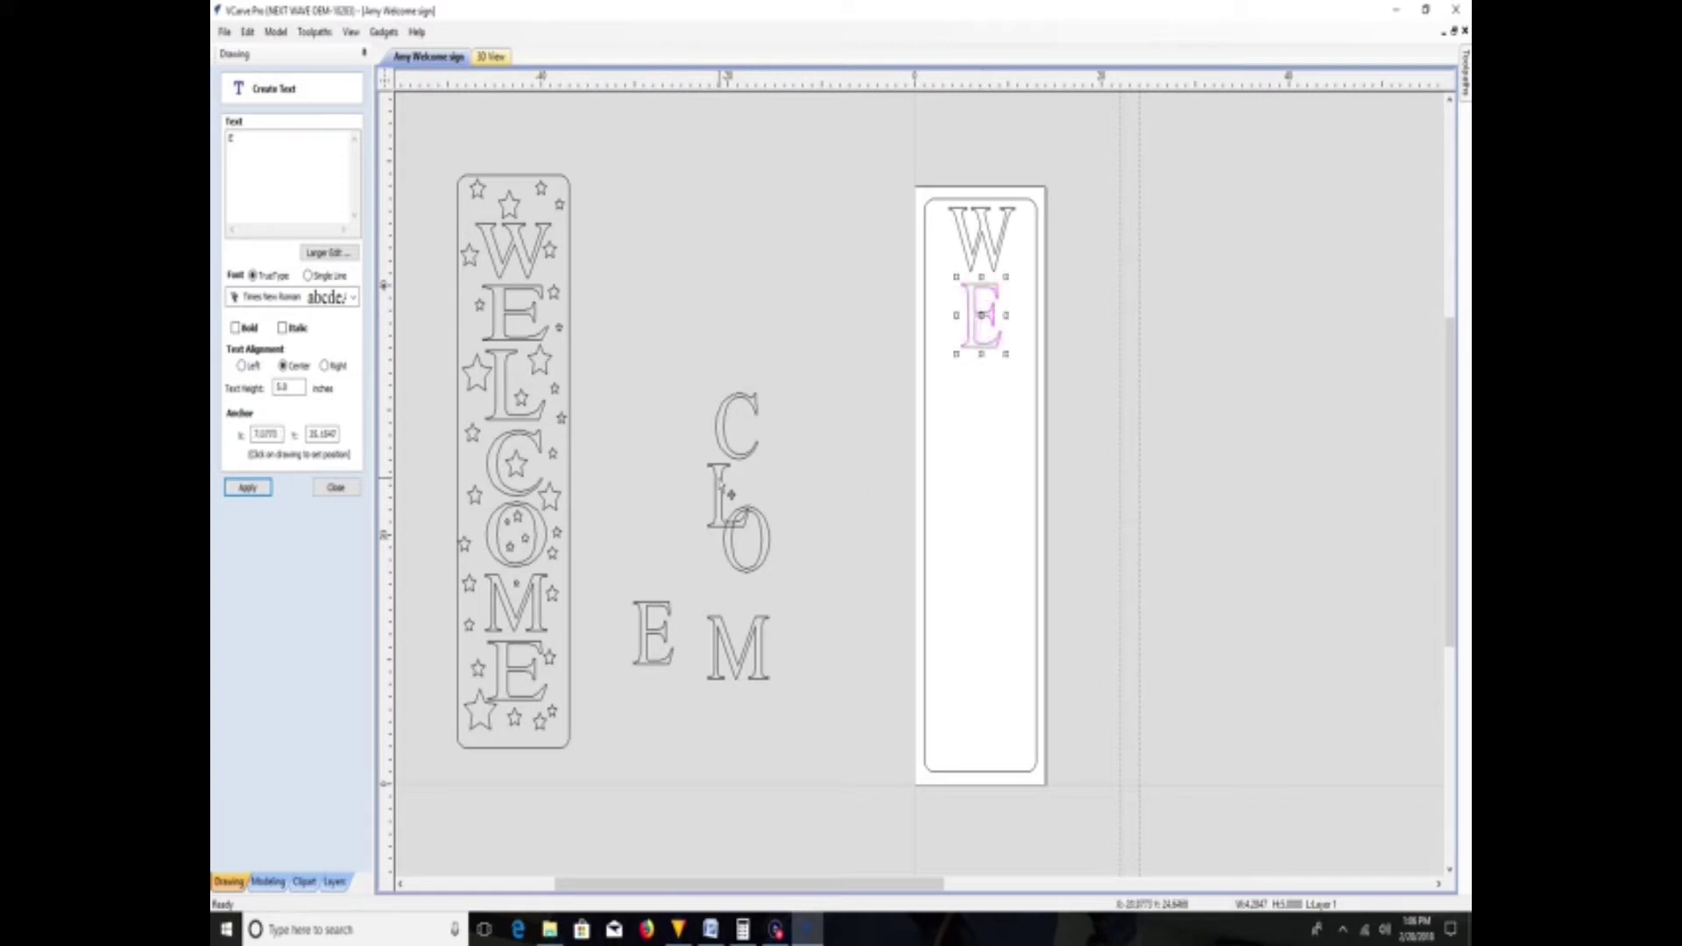
click(723, 495)
drag(730, 511, 984, 380)
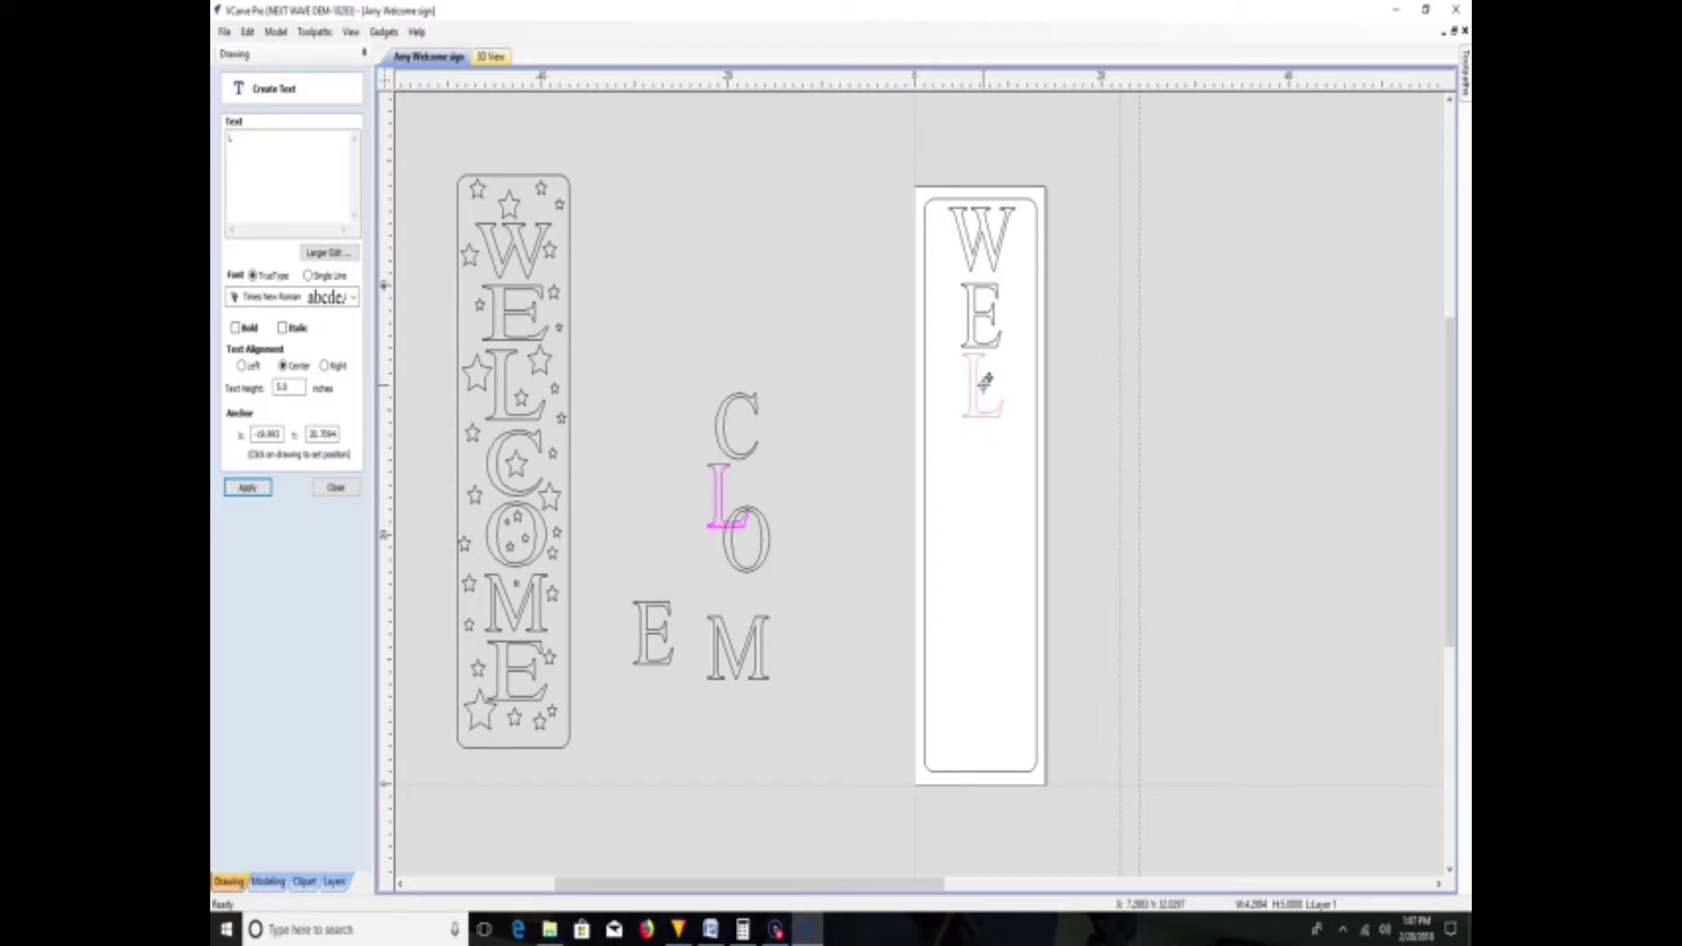
drag(984, 380, 986, 382)
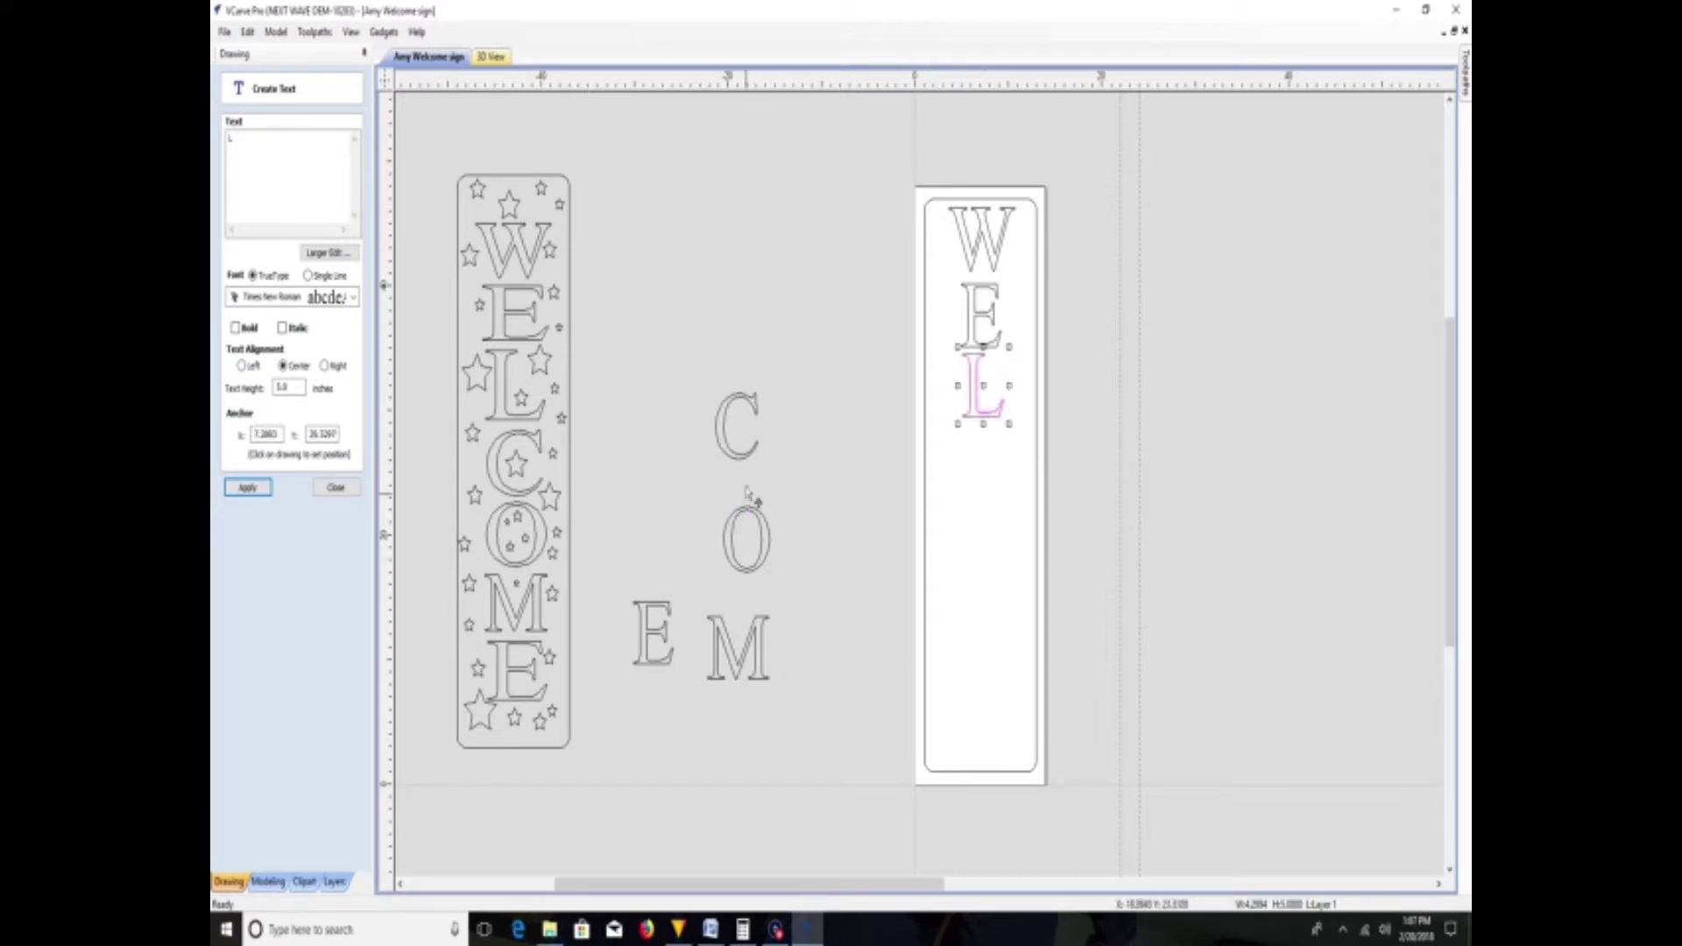
- Insert two vertical guide lines and position one at 11.0 beside the letters
right_click(813, 428)
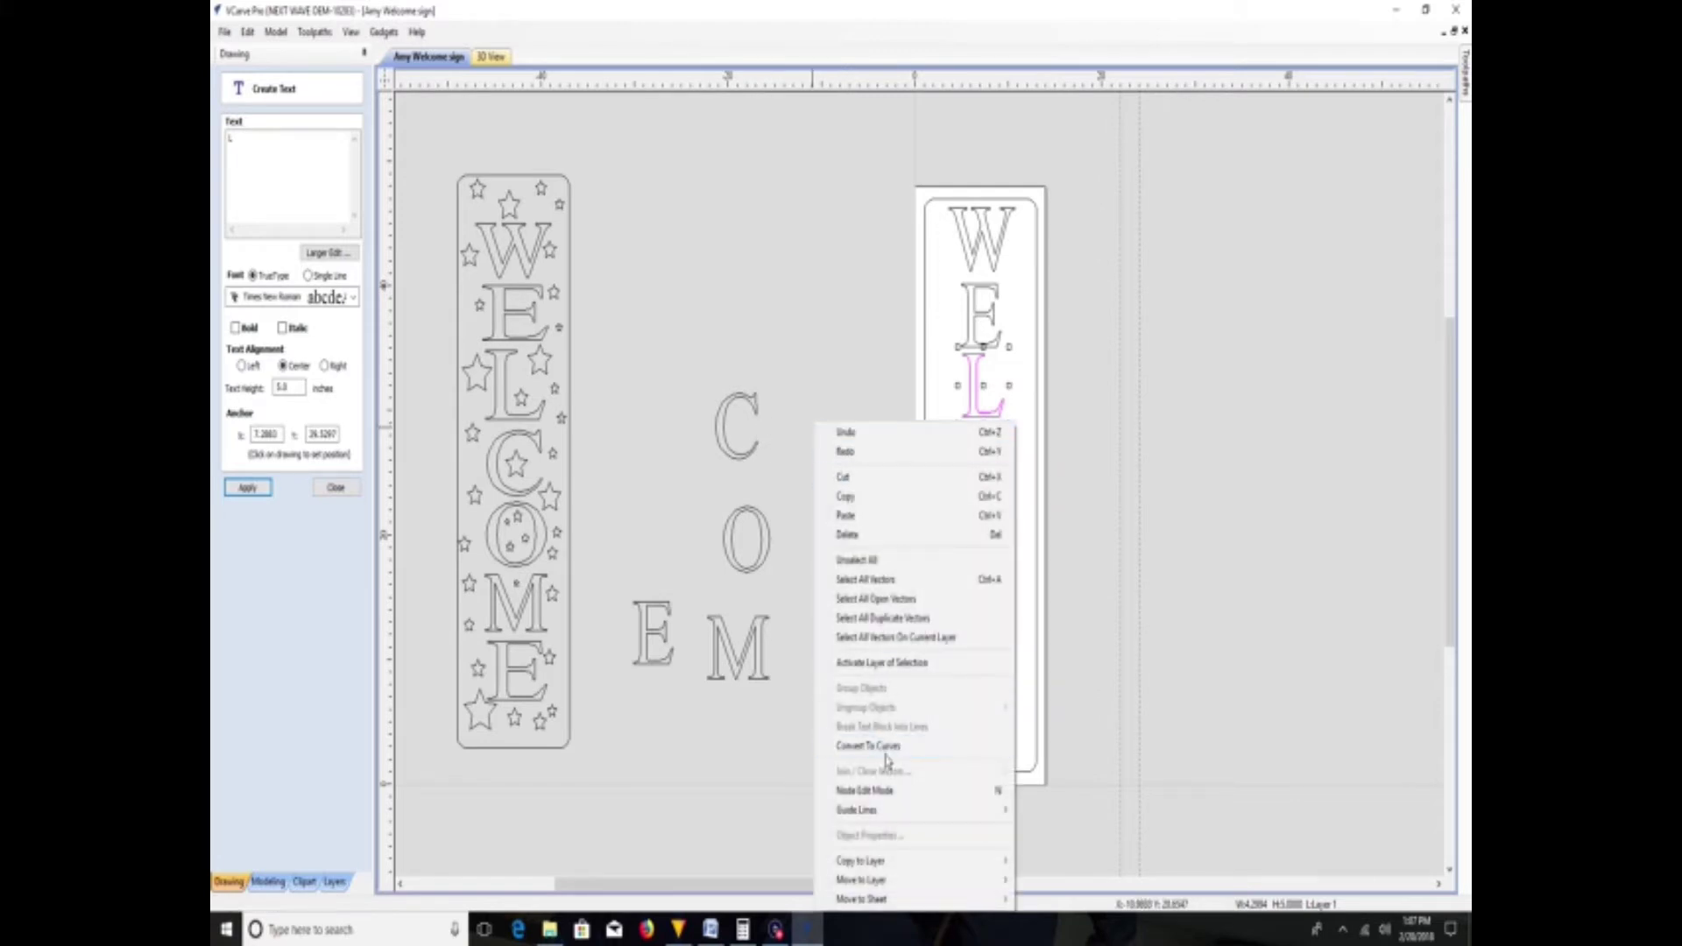
mouse_move(891, 819)
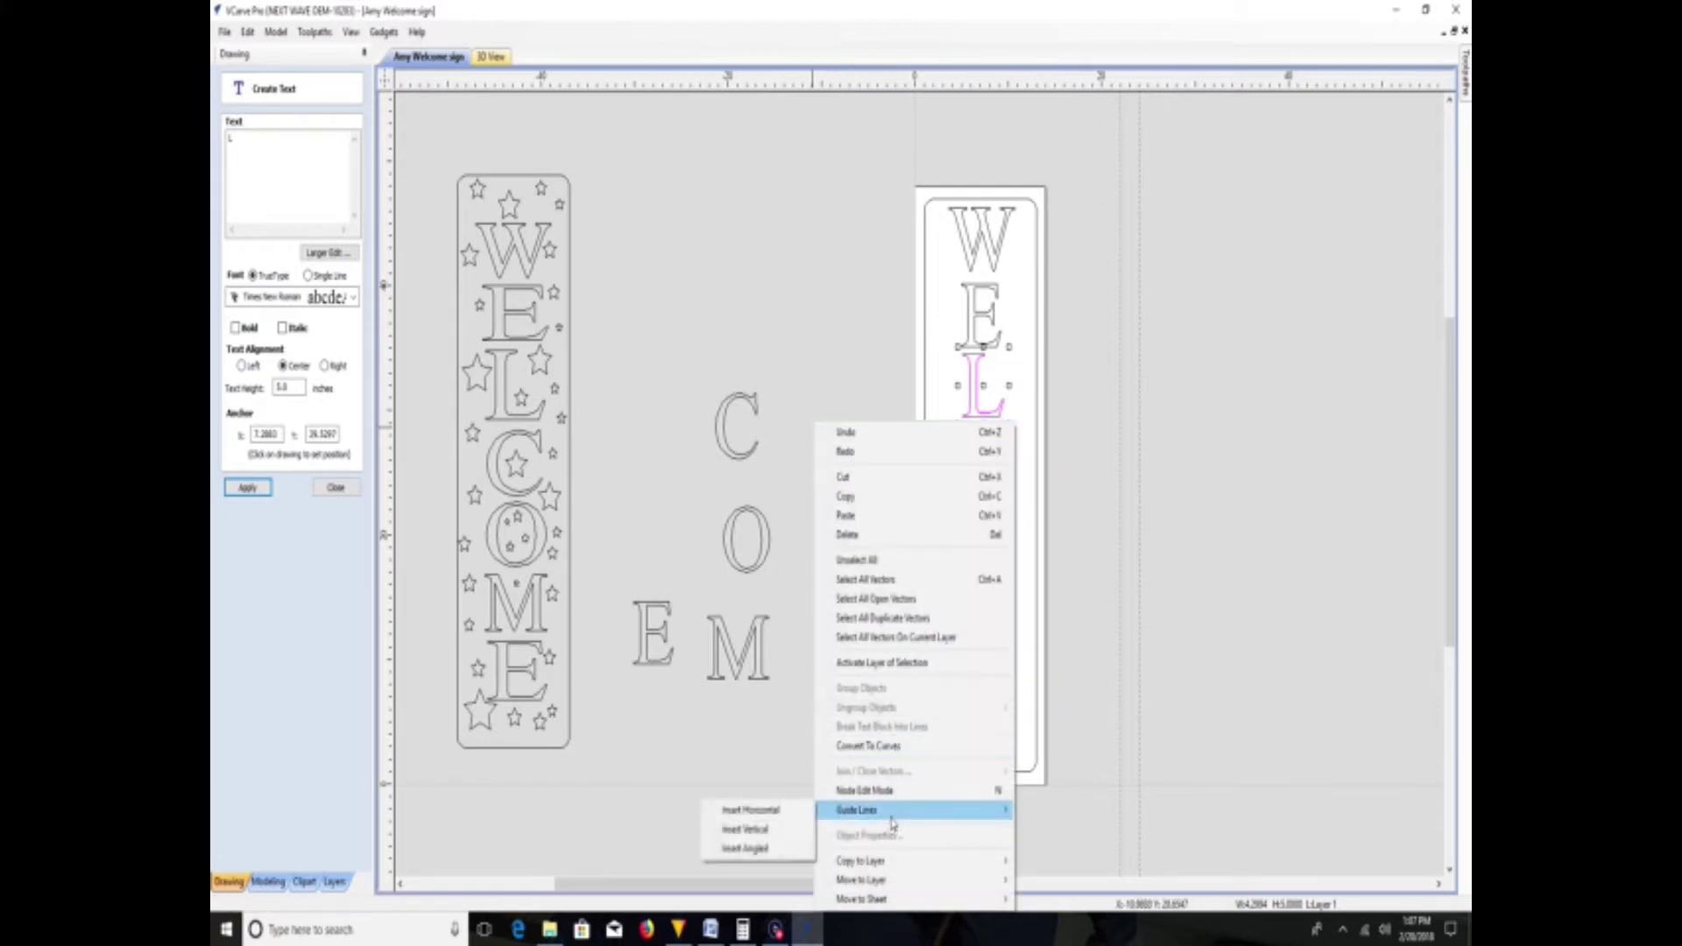
click(768, 837)
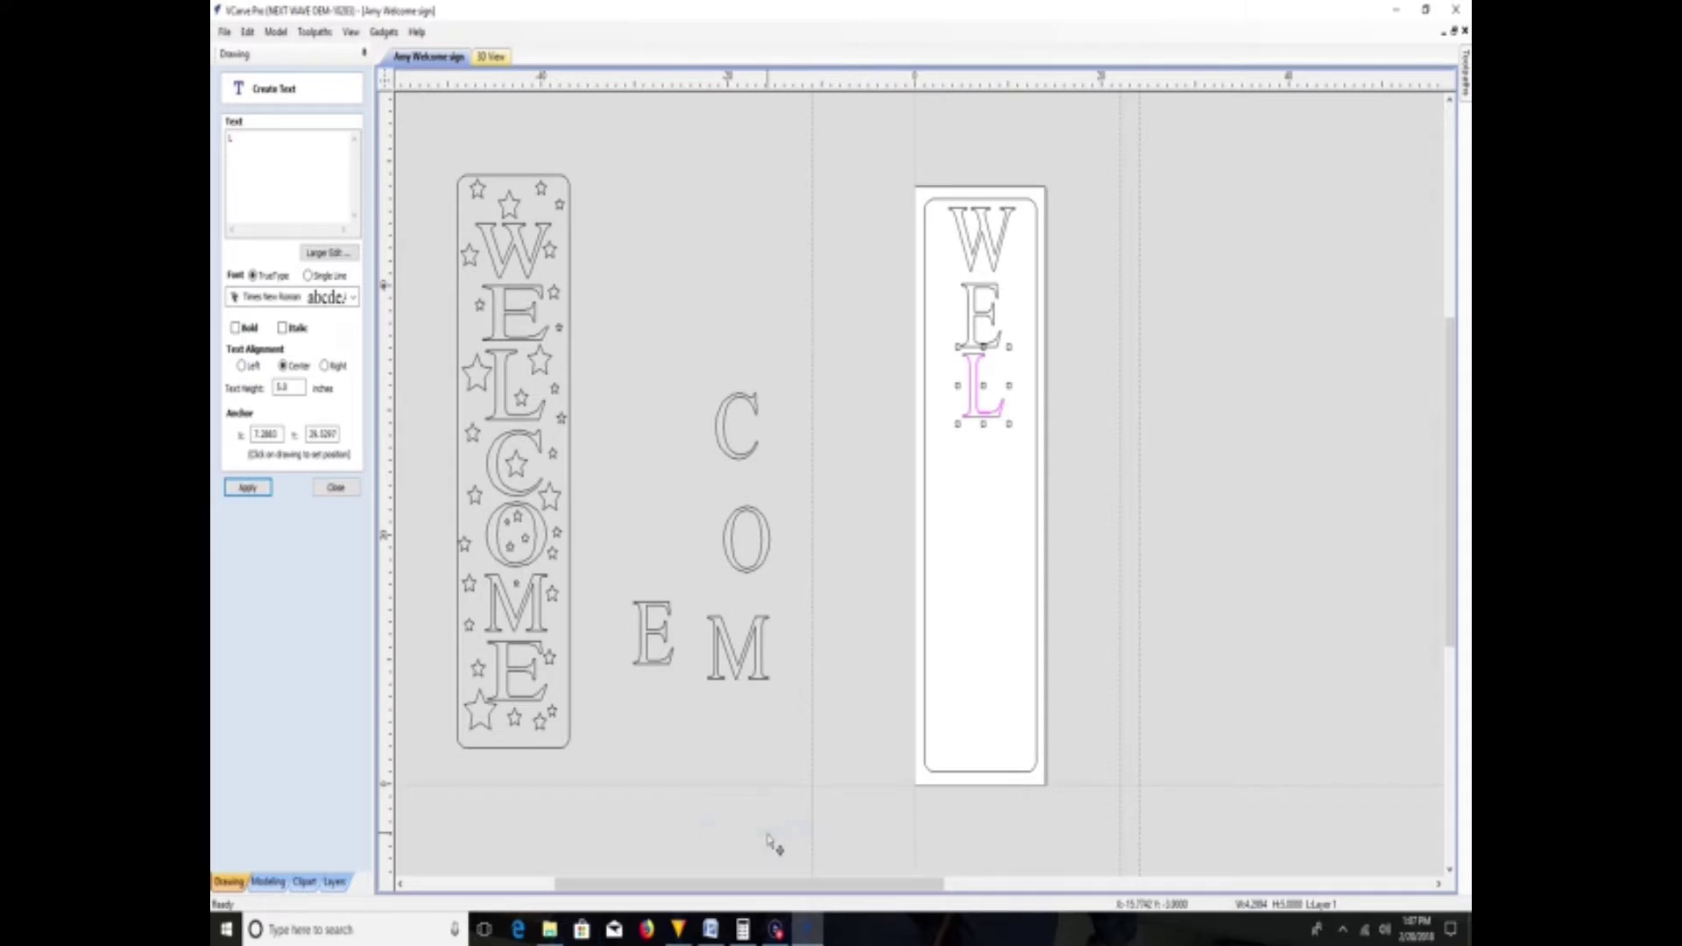
right_click(890, 745)
mouse_move(936, 627)
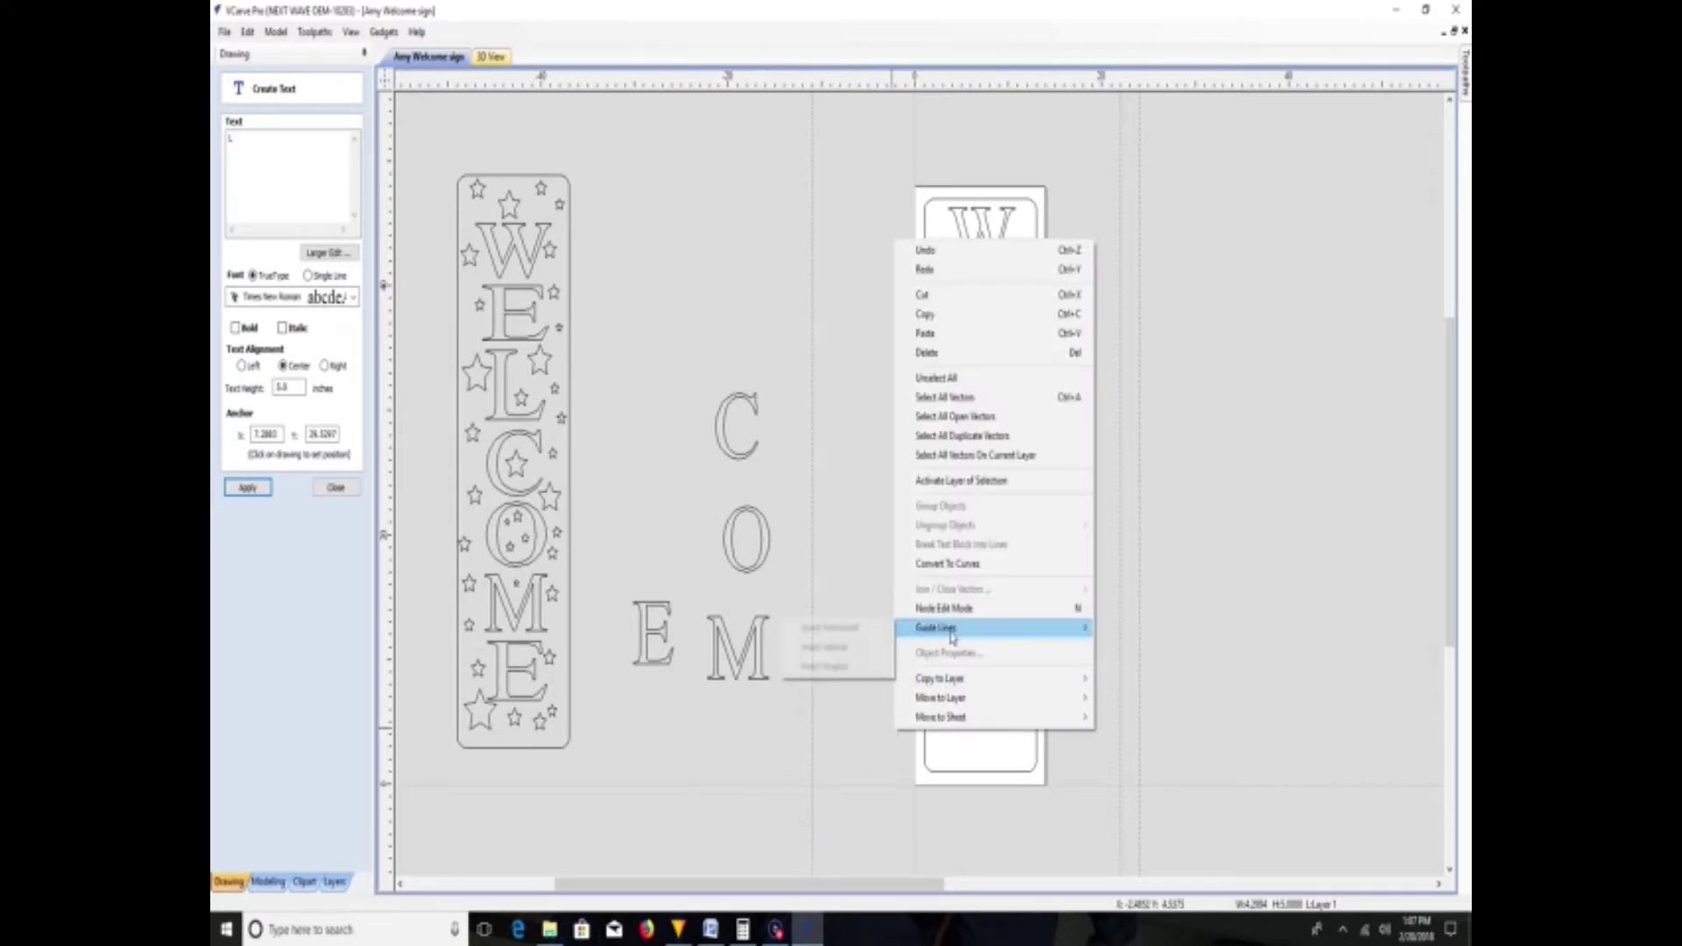
click(814, 648)
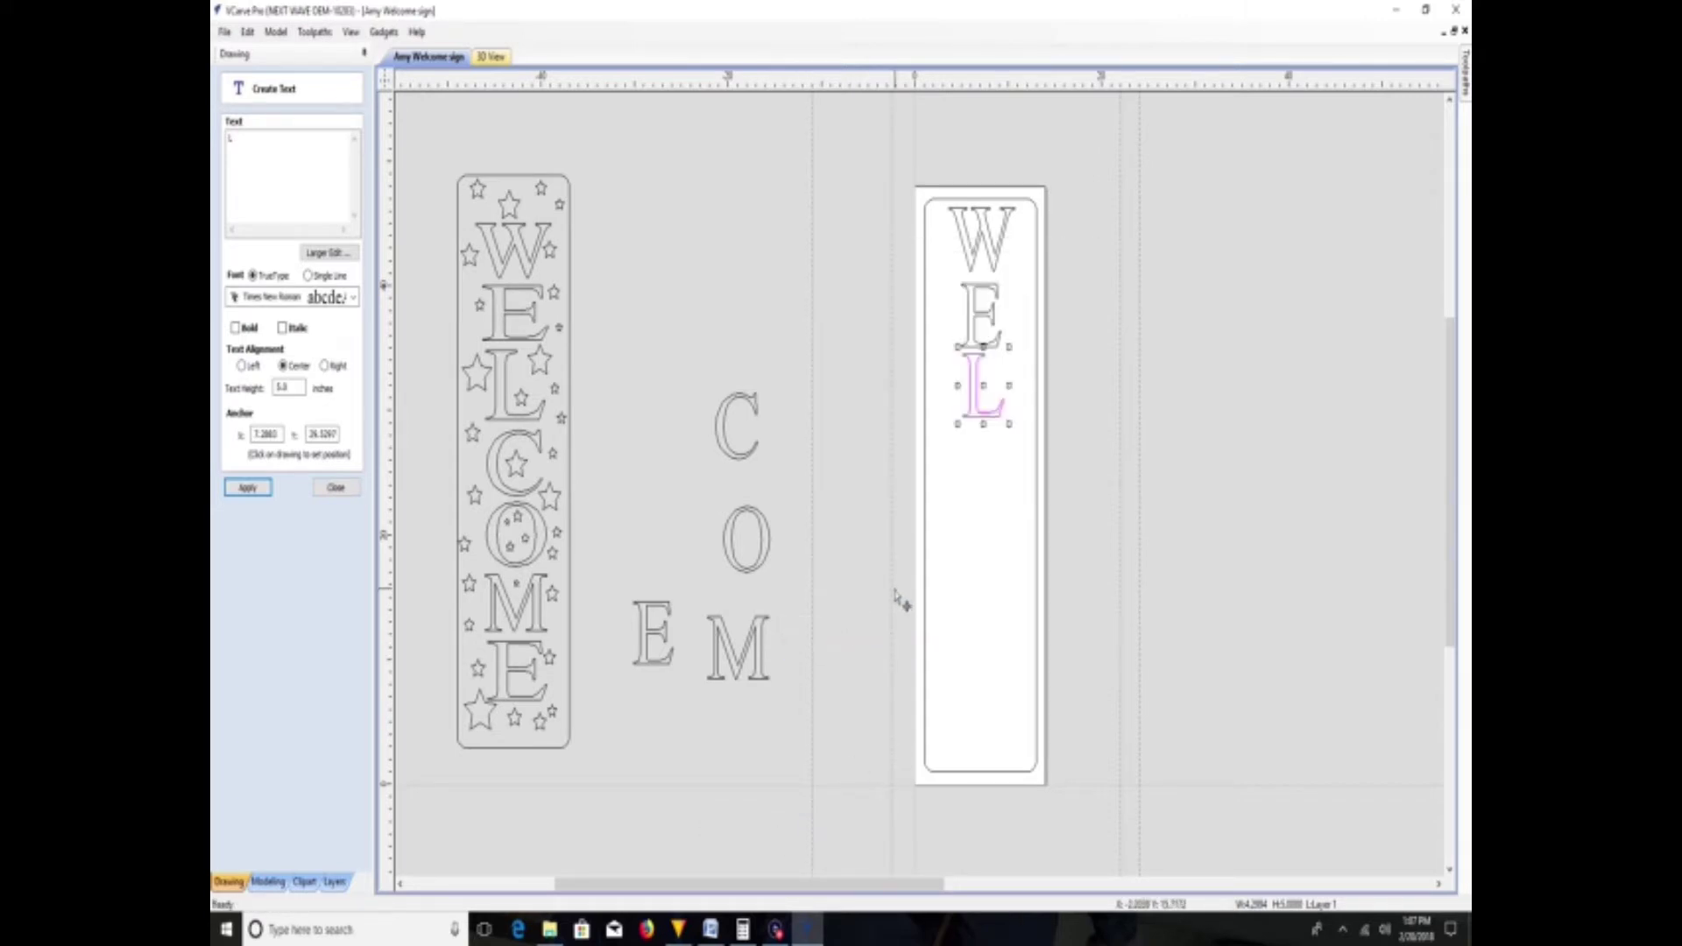
scroll(974, 522, up, 2)
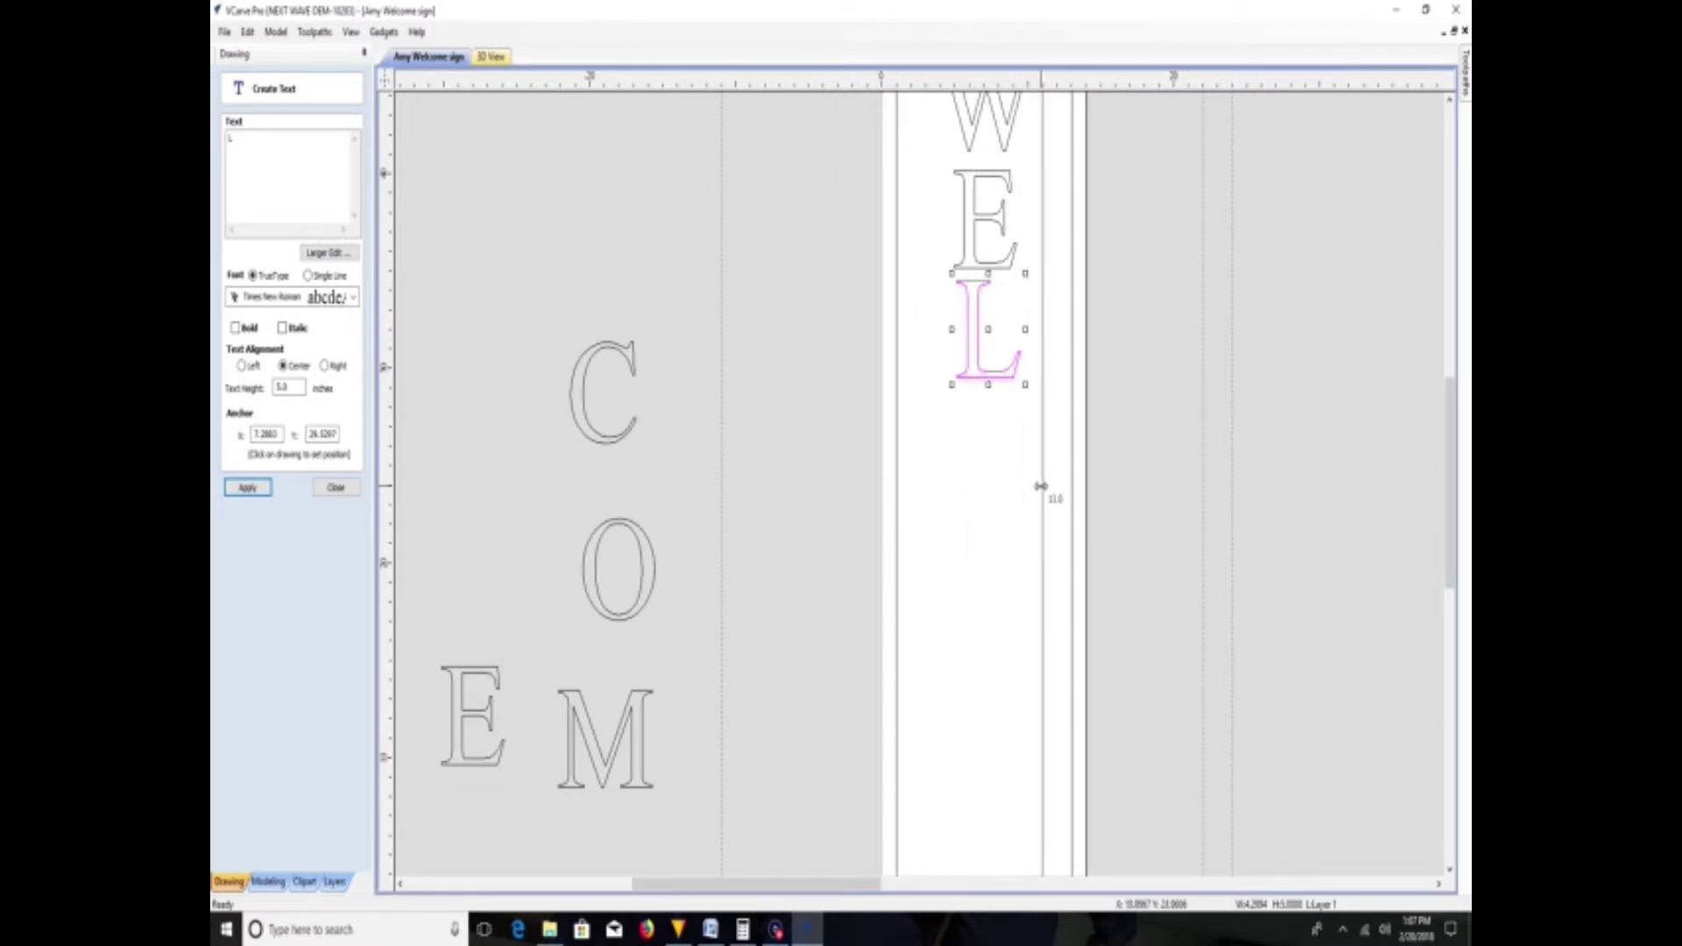
drag(1035, 486, 1042, 486)
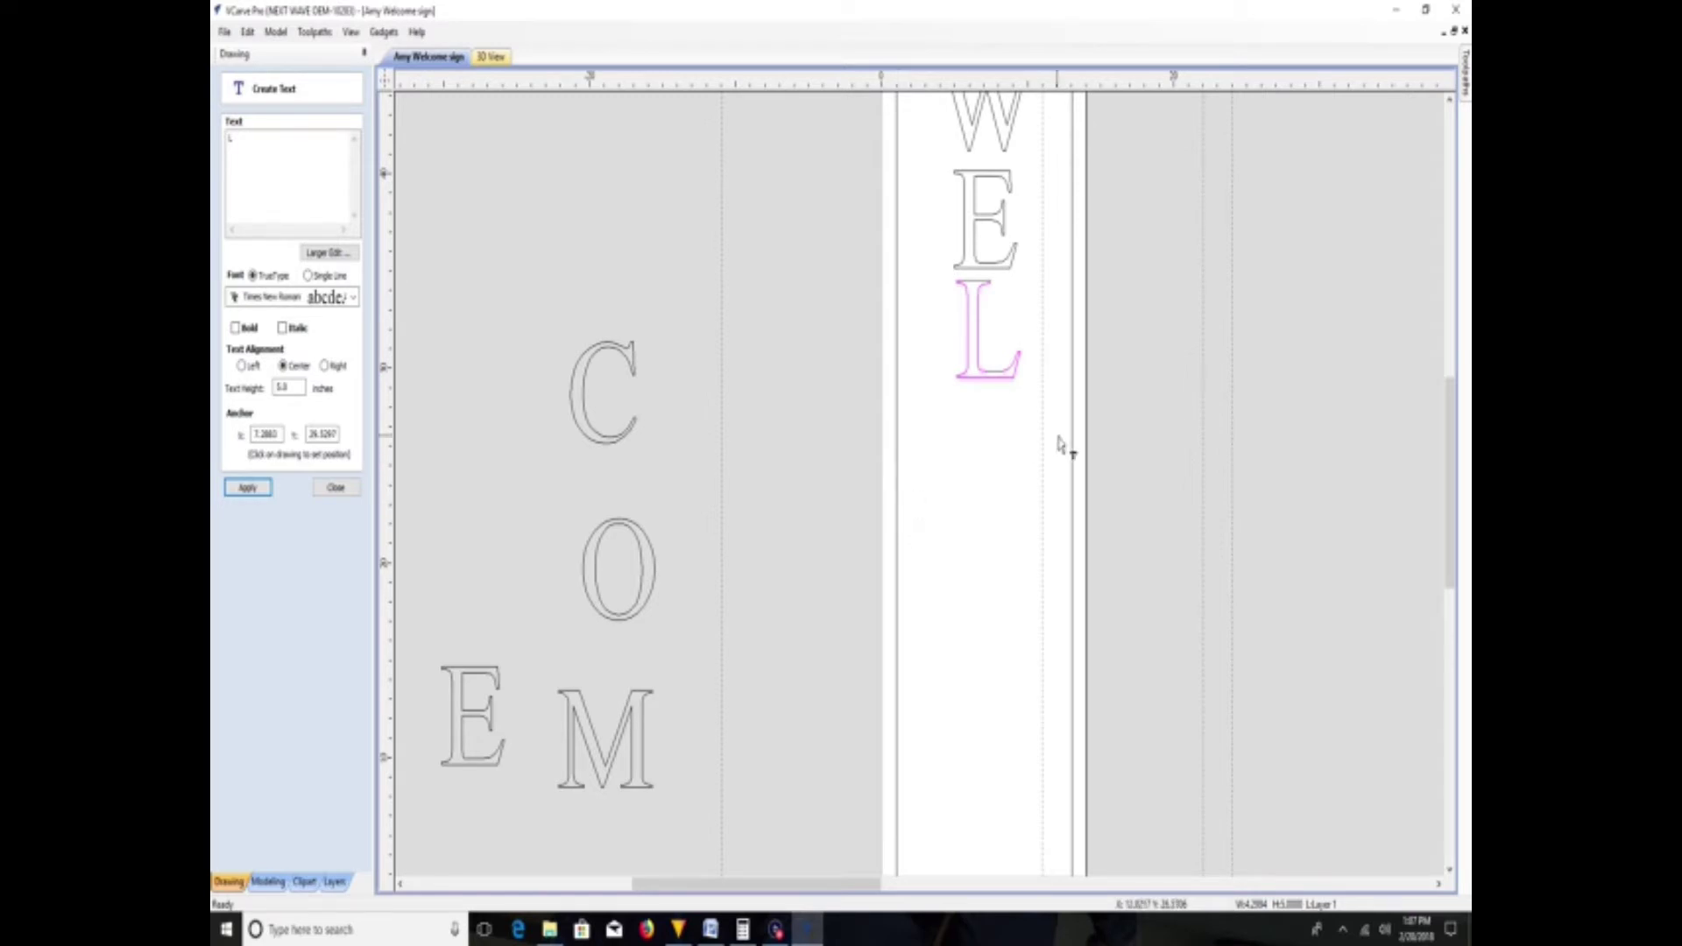
- Move one vertical guide to 10.0 and drag the other over the letter strip
drag(1043, 461, 1029, 451)
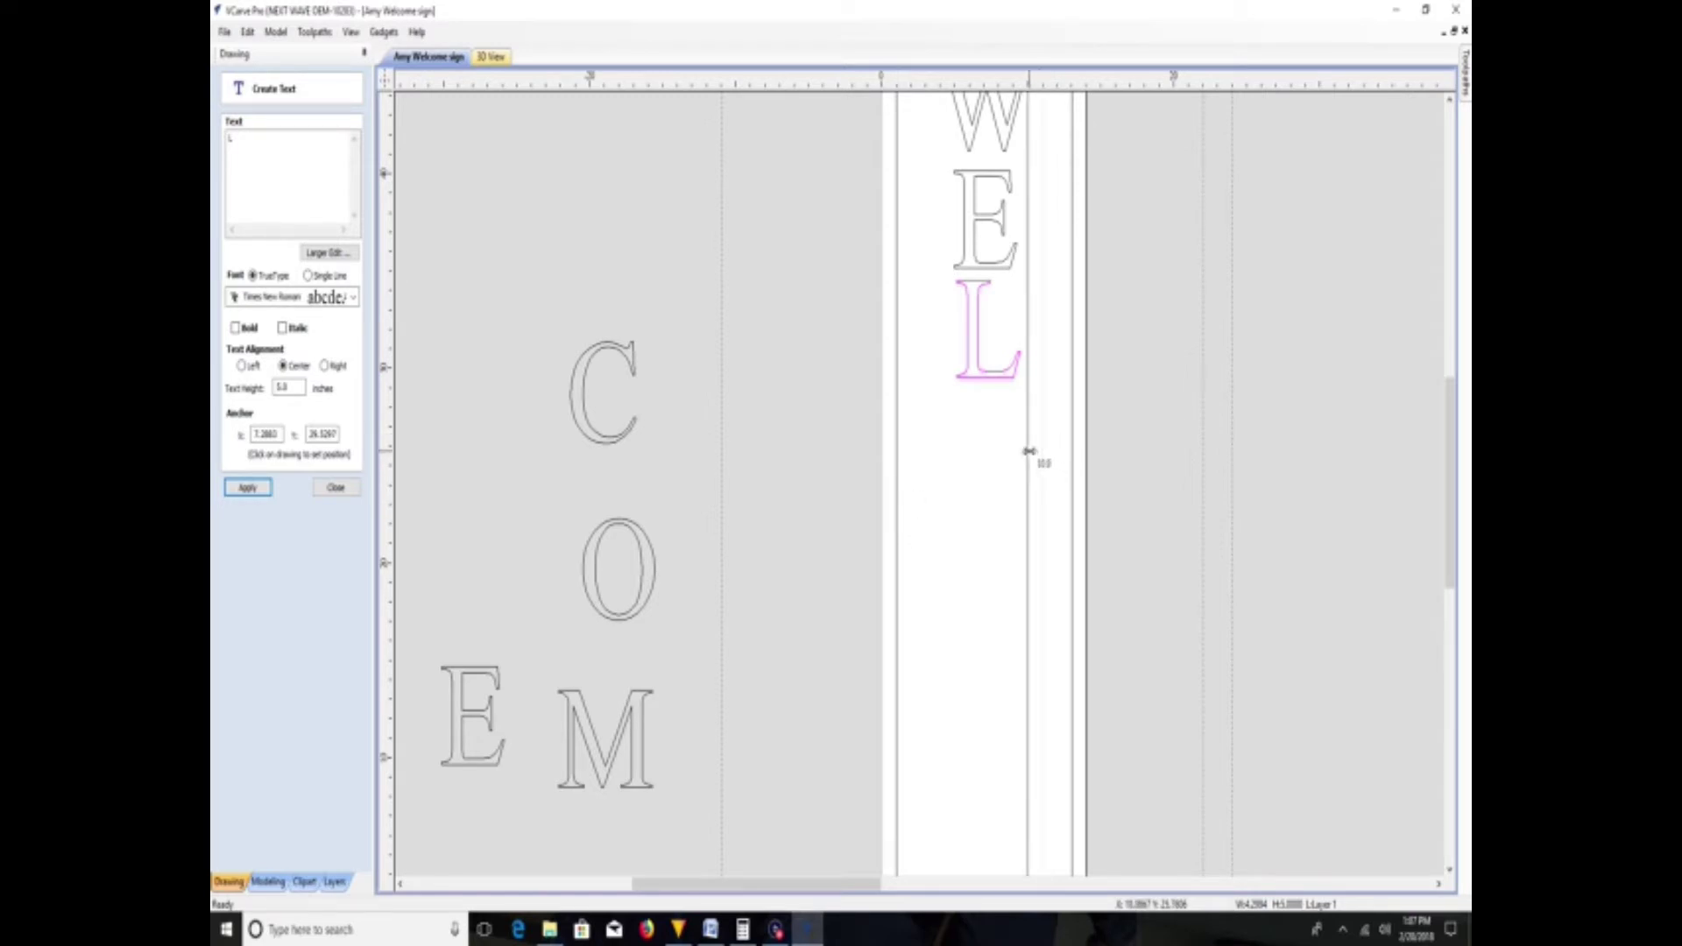
drag(1028, 452, 1028, 453)
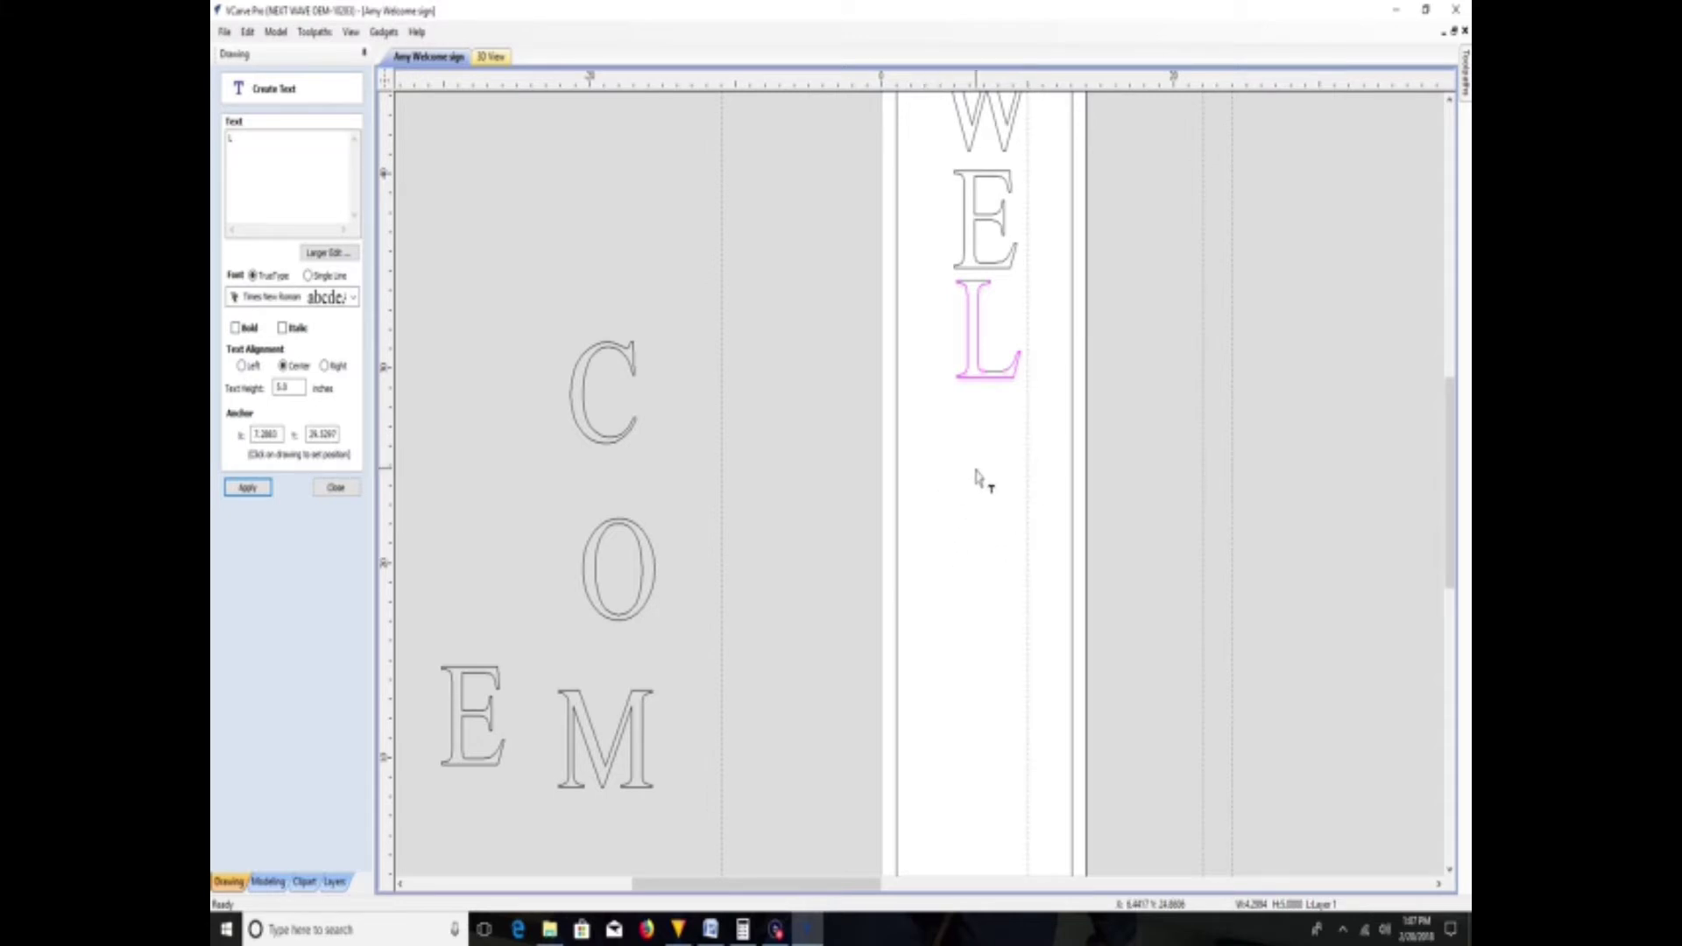
scroll(975, 475, up, 3)
scroll(721, 522, down, 3)
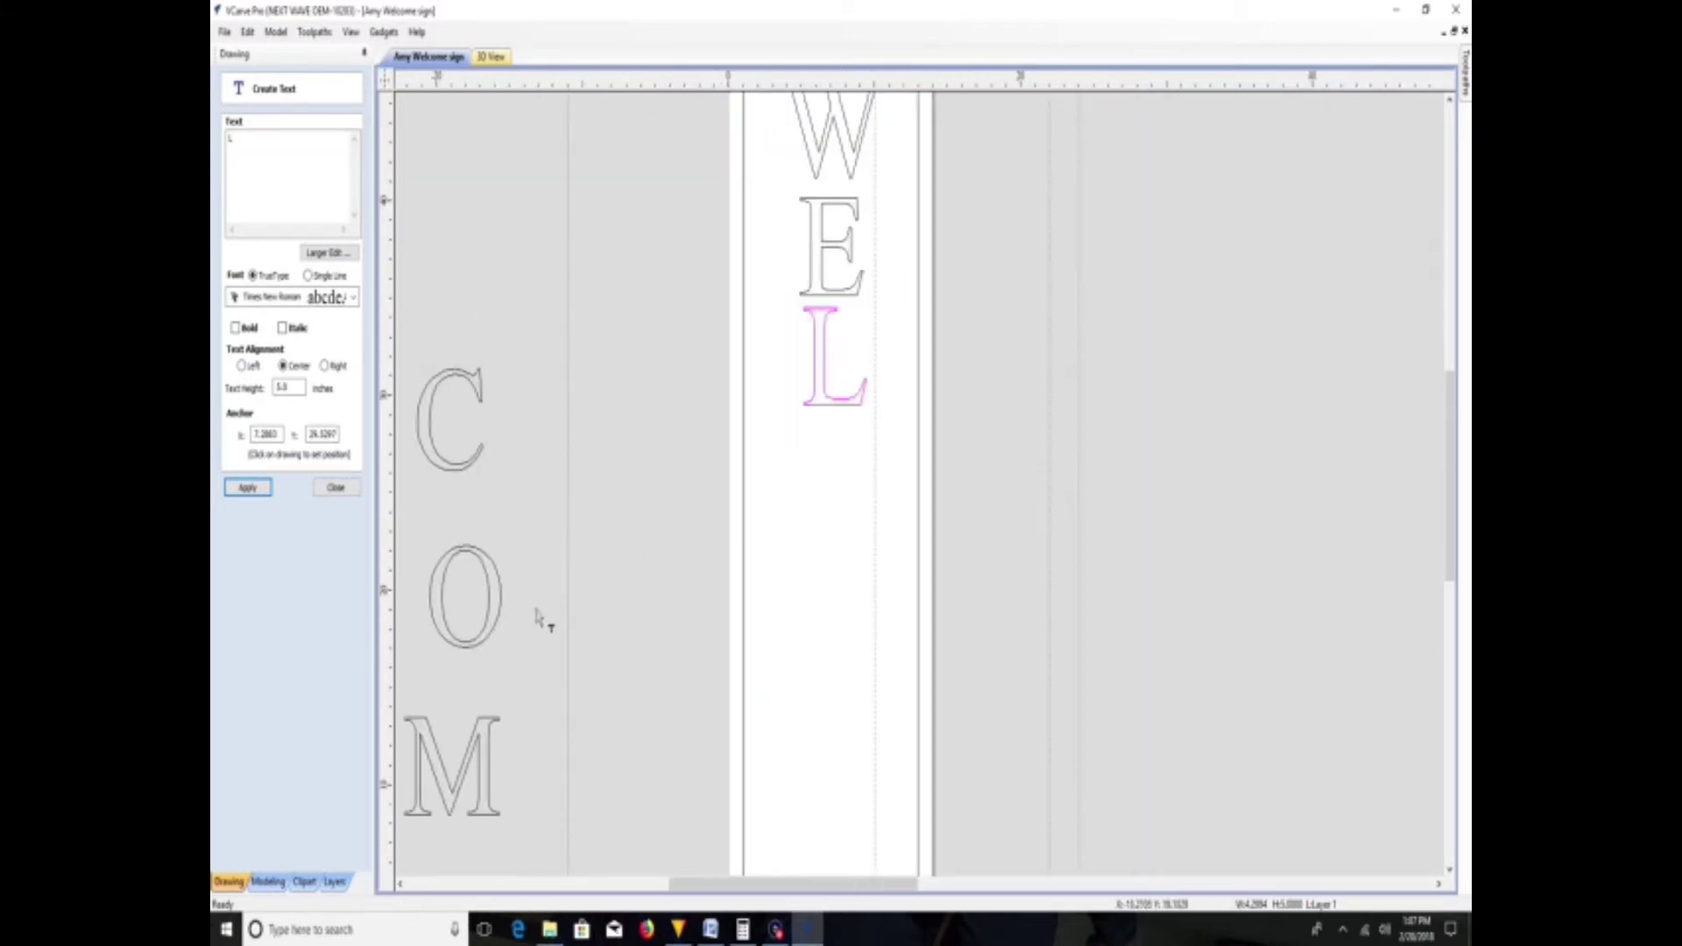
drag(569, 601, 785, 554)
scroll(806, 569, up, 5)
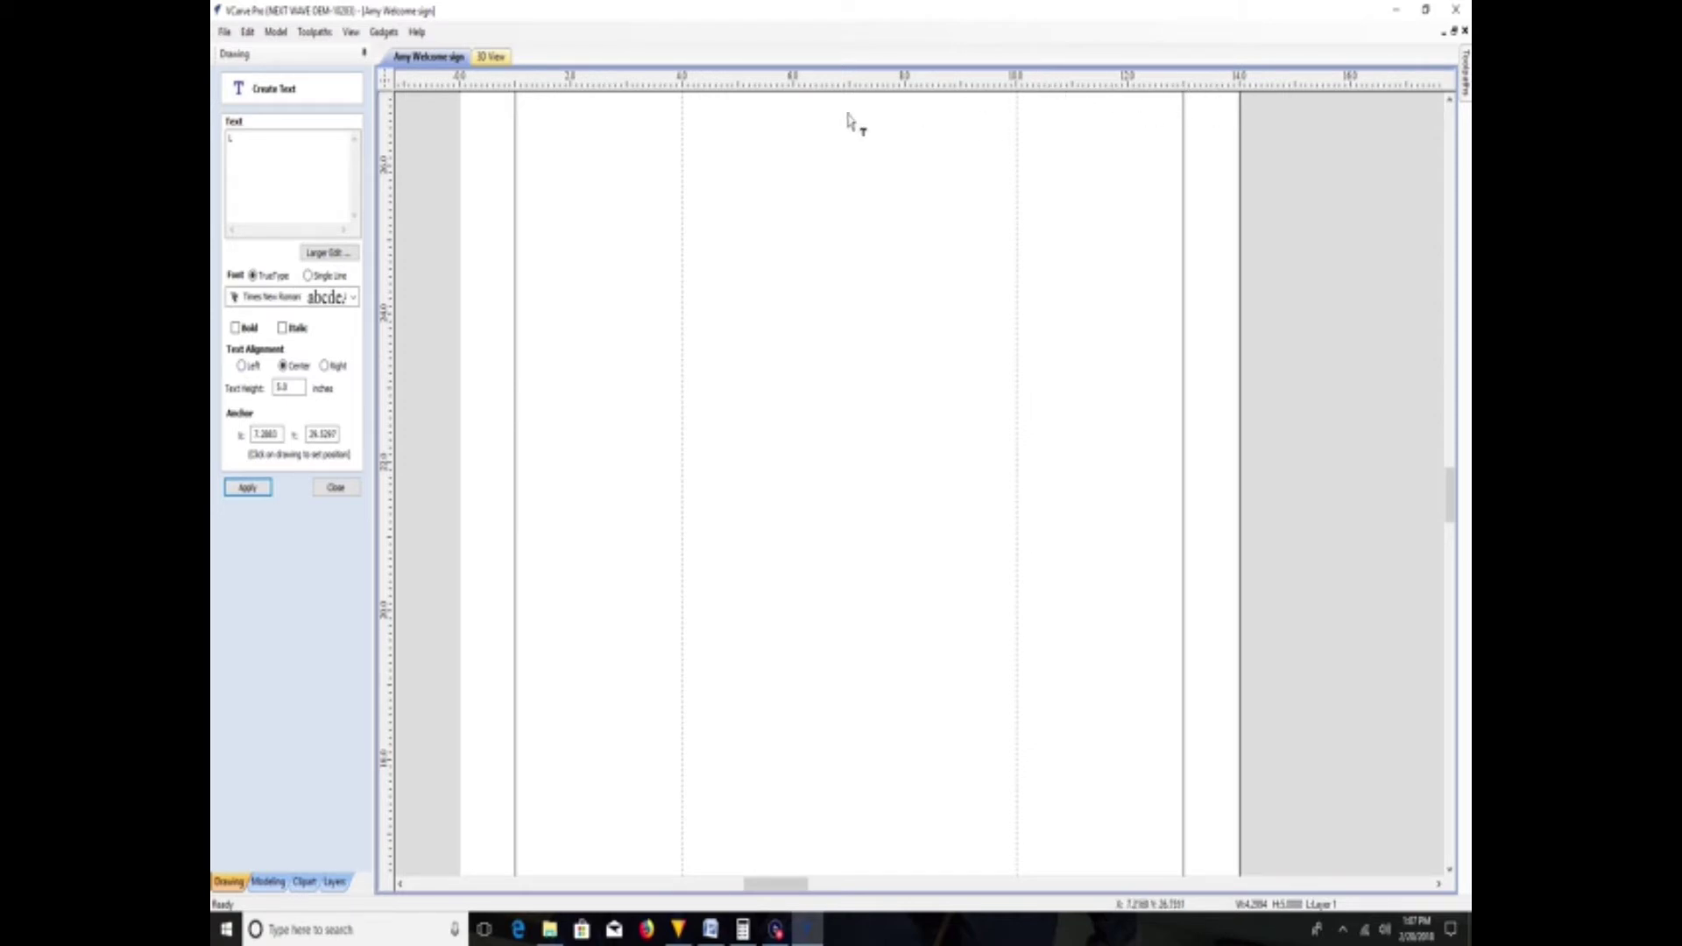
scroll(807, 386, down, 5)
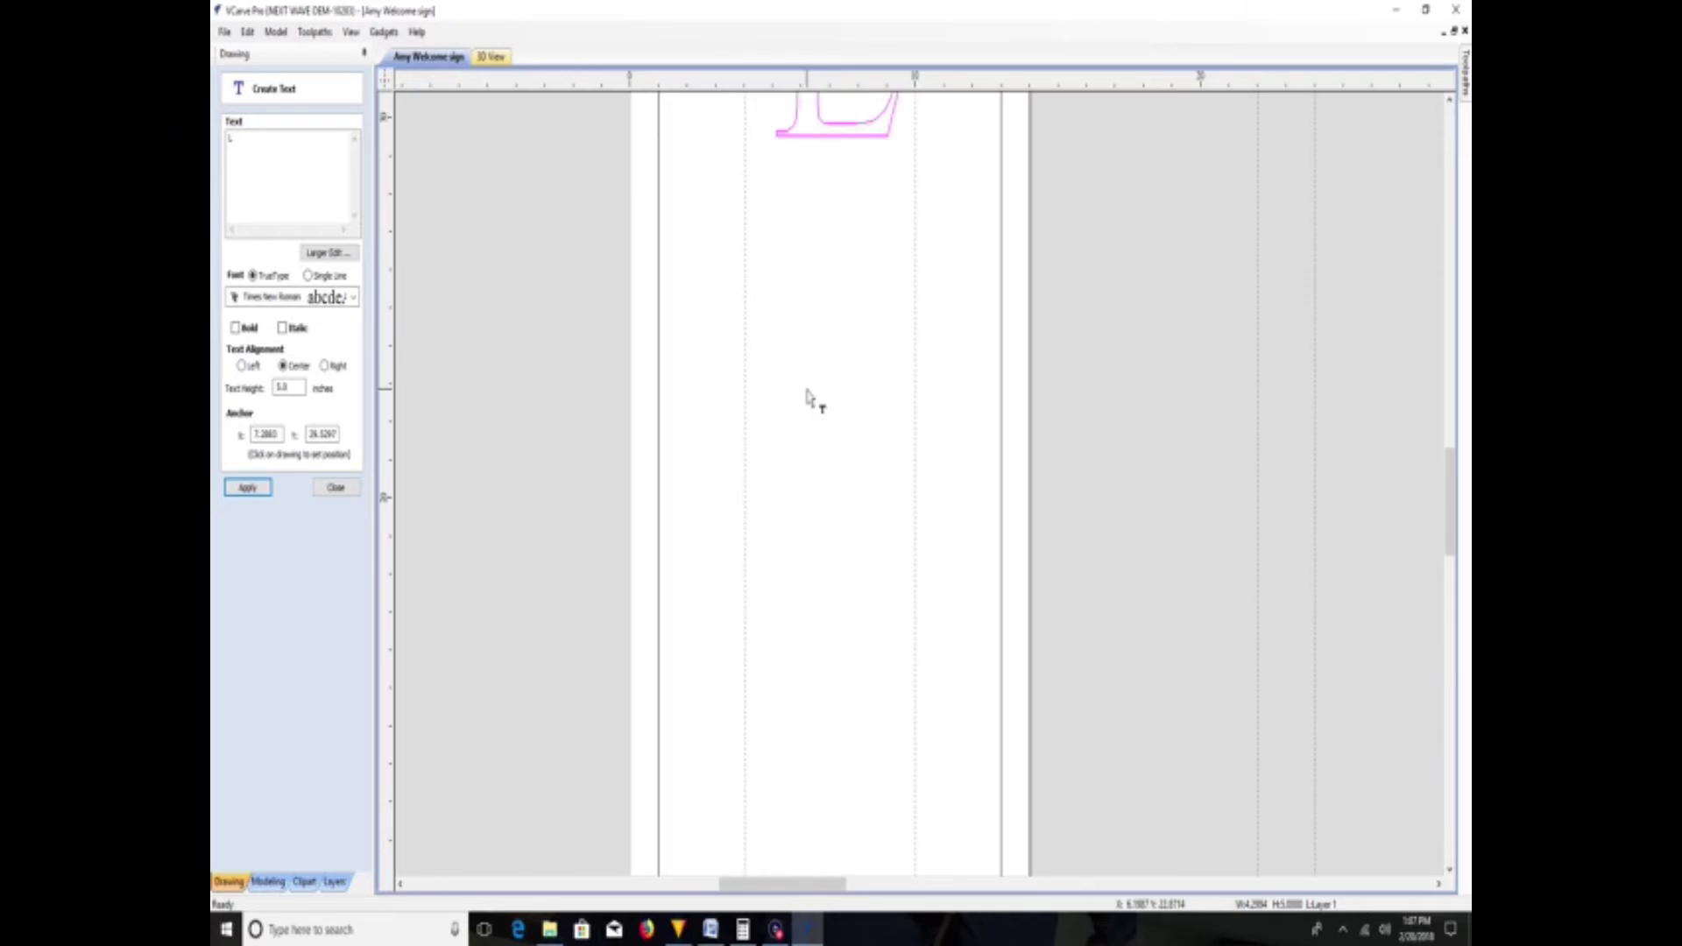
scroll(811, 428, down, 1)
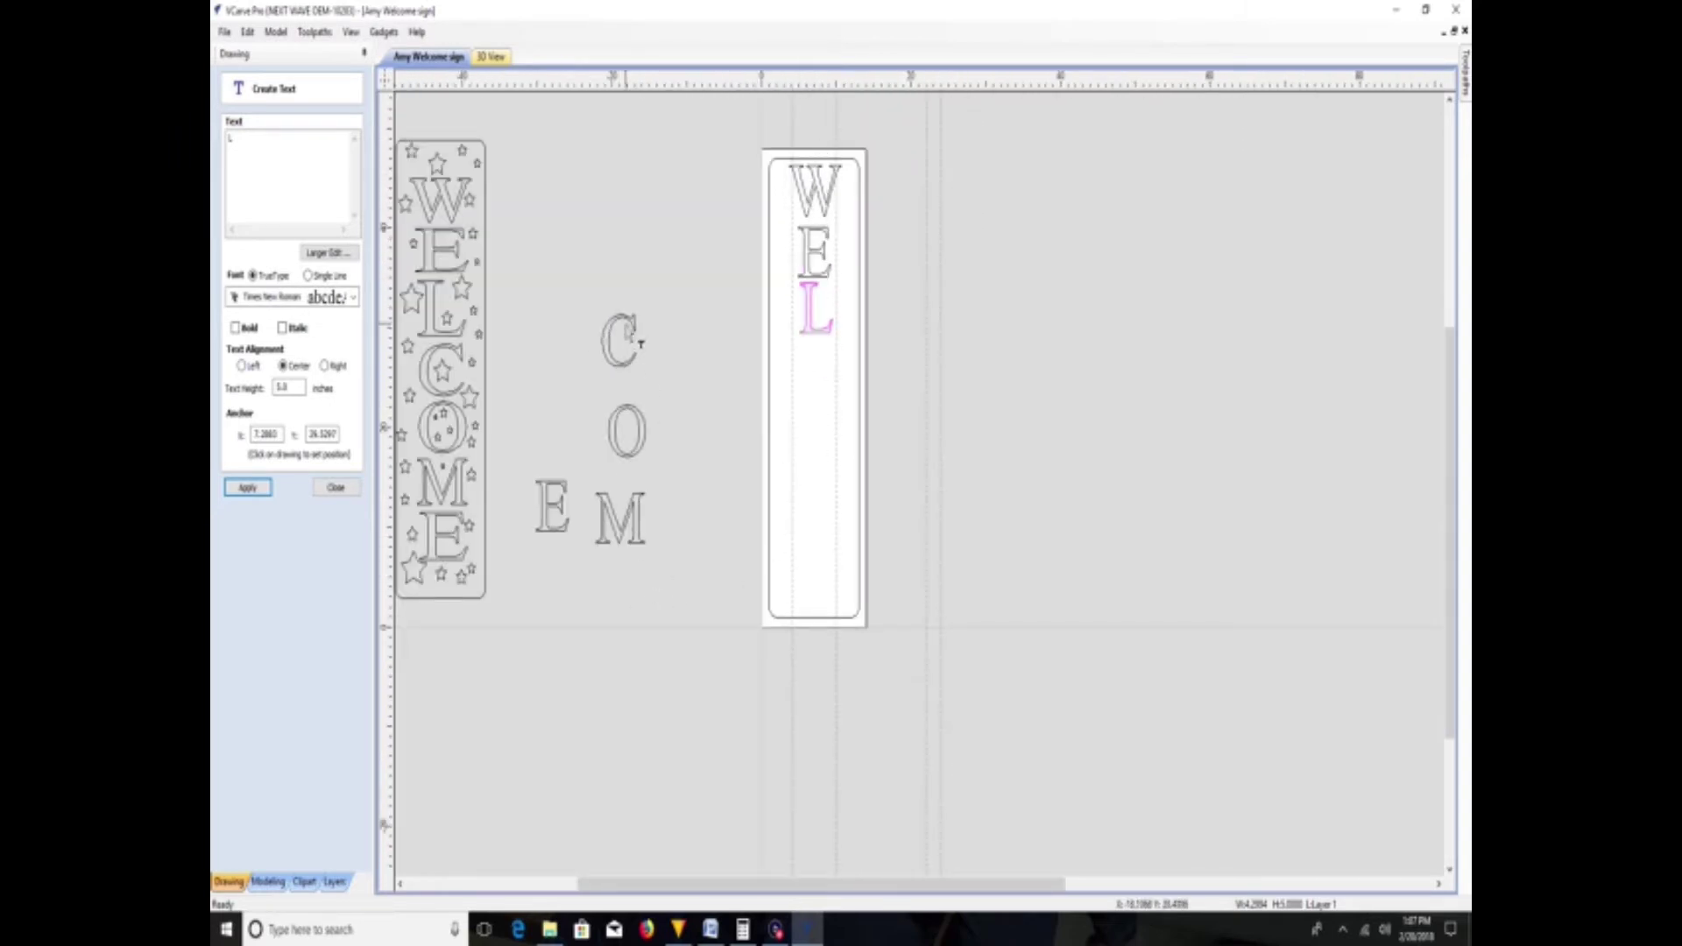
- Drag the C, O, M and final E into the strip, stacked in order under the L
click(627, 371)
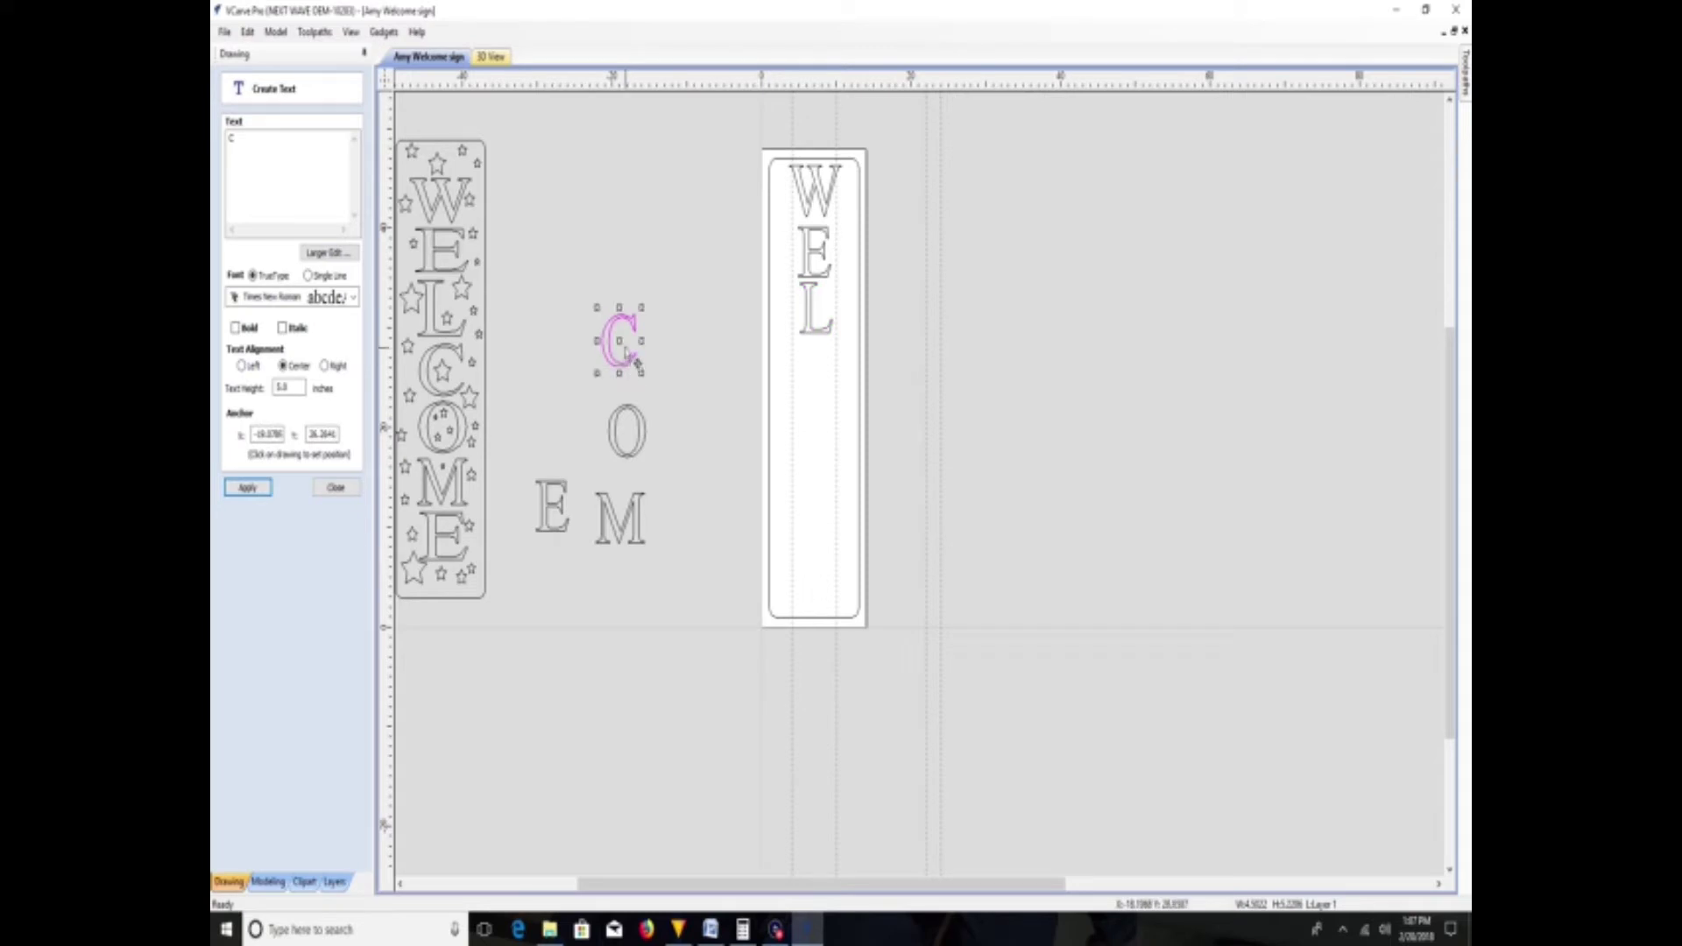
drag(637, 363, 815, 368)
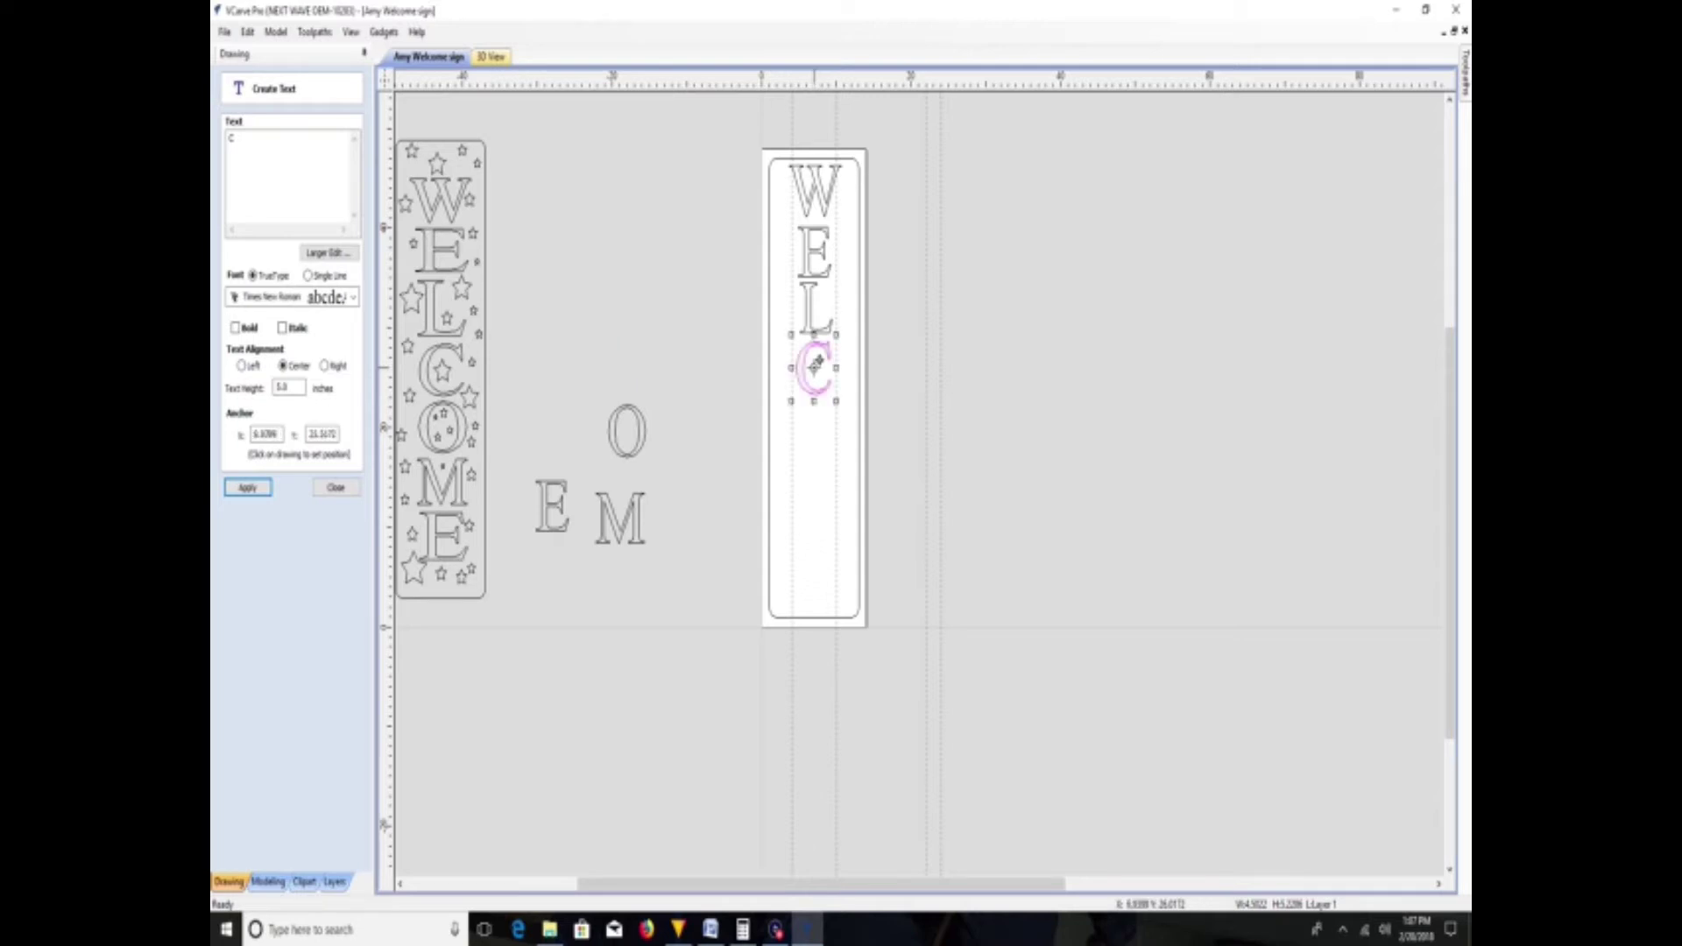
click(644, 457)
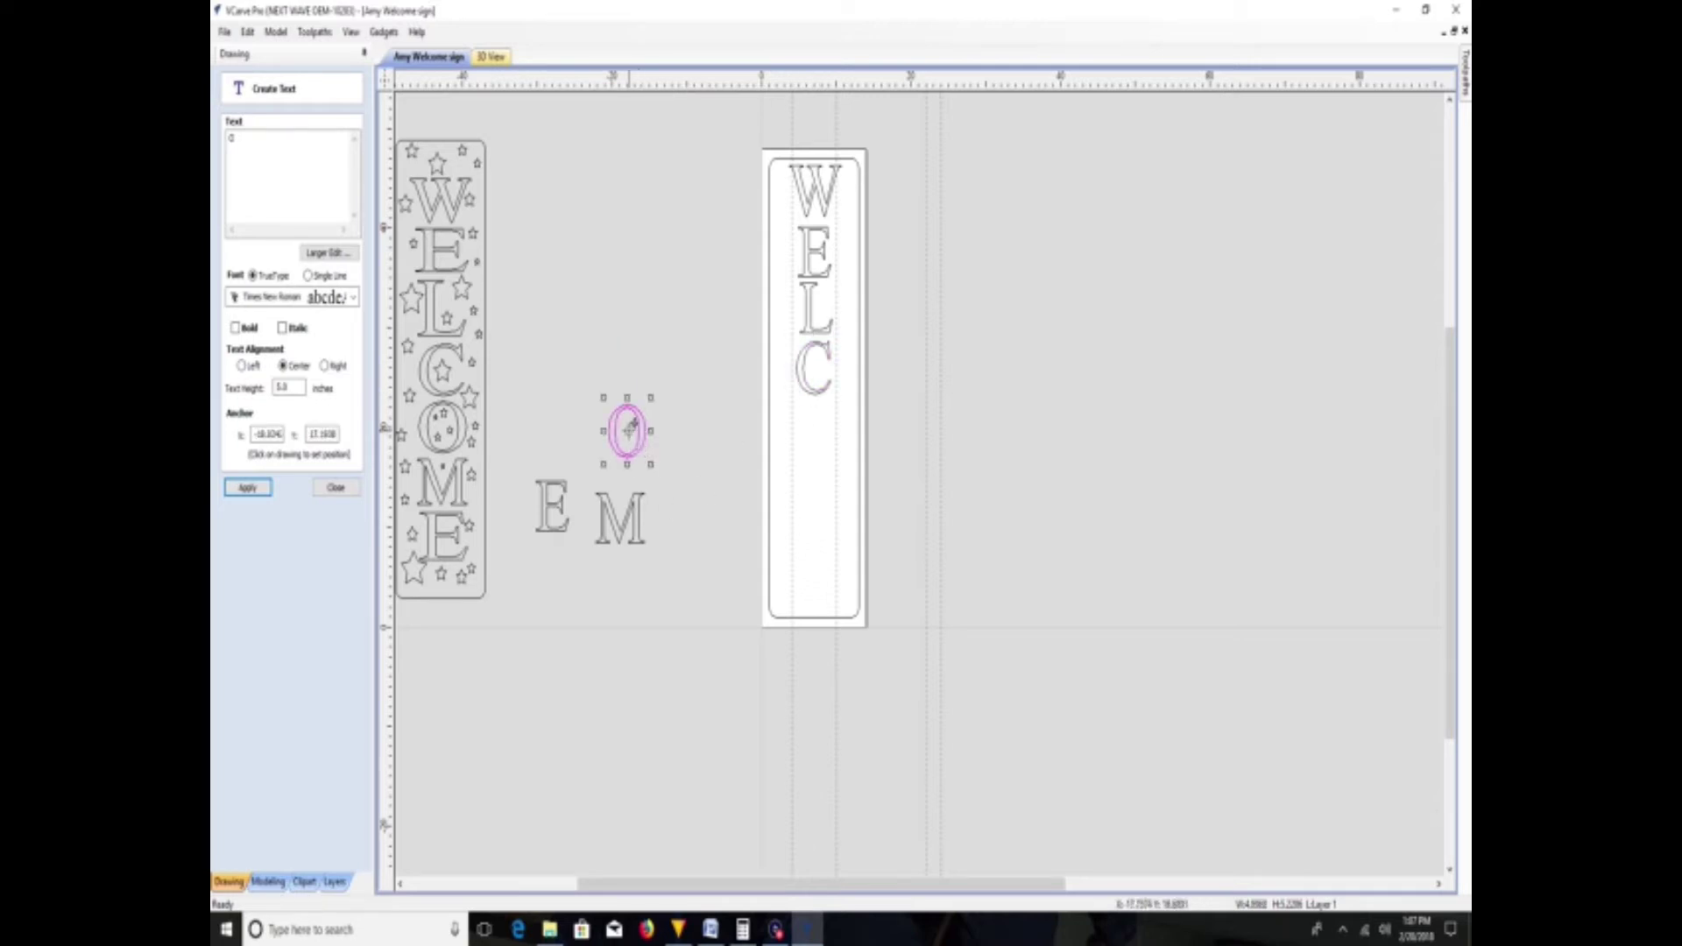
drag(630, 434, 814, 427)
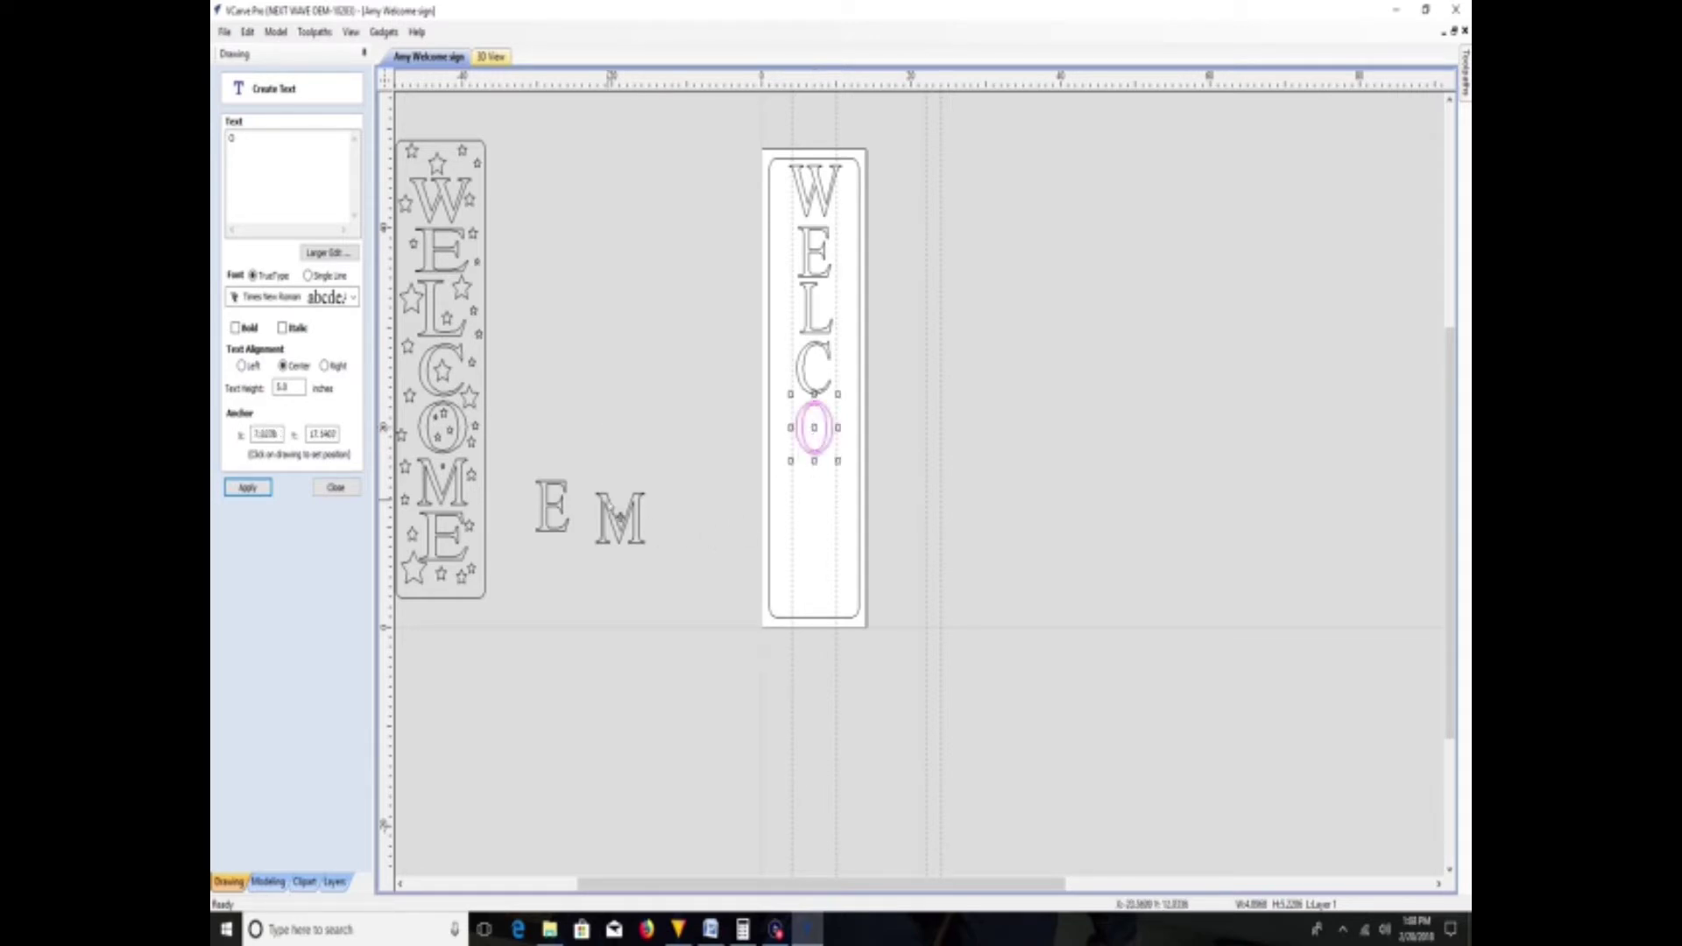
click(621, 524)
drag(621, 524, 817, 477)
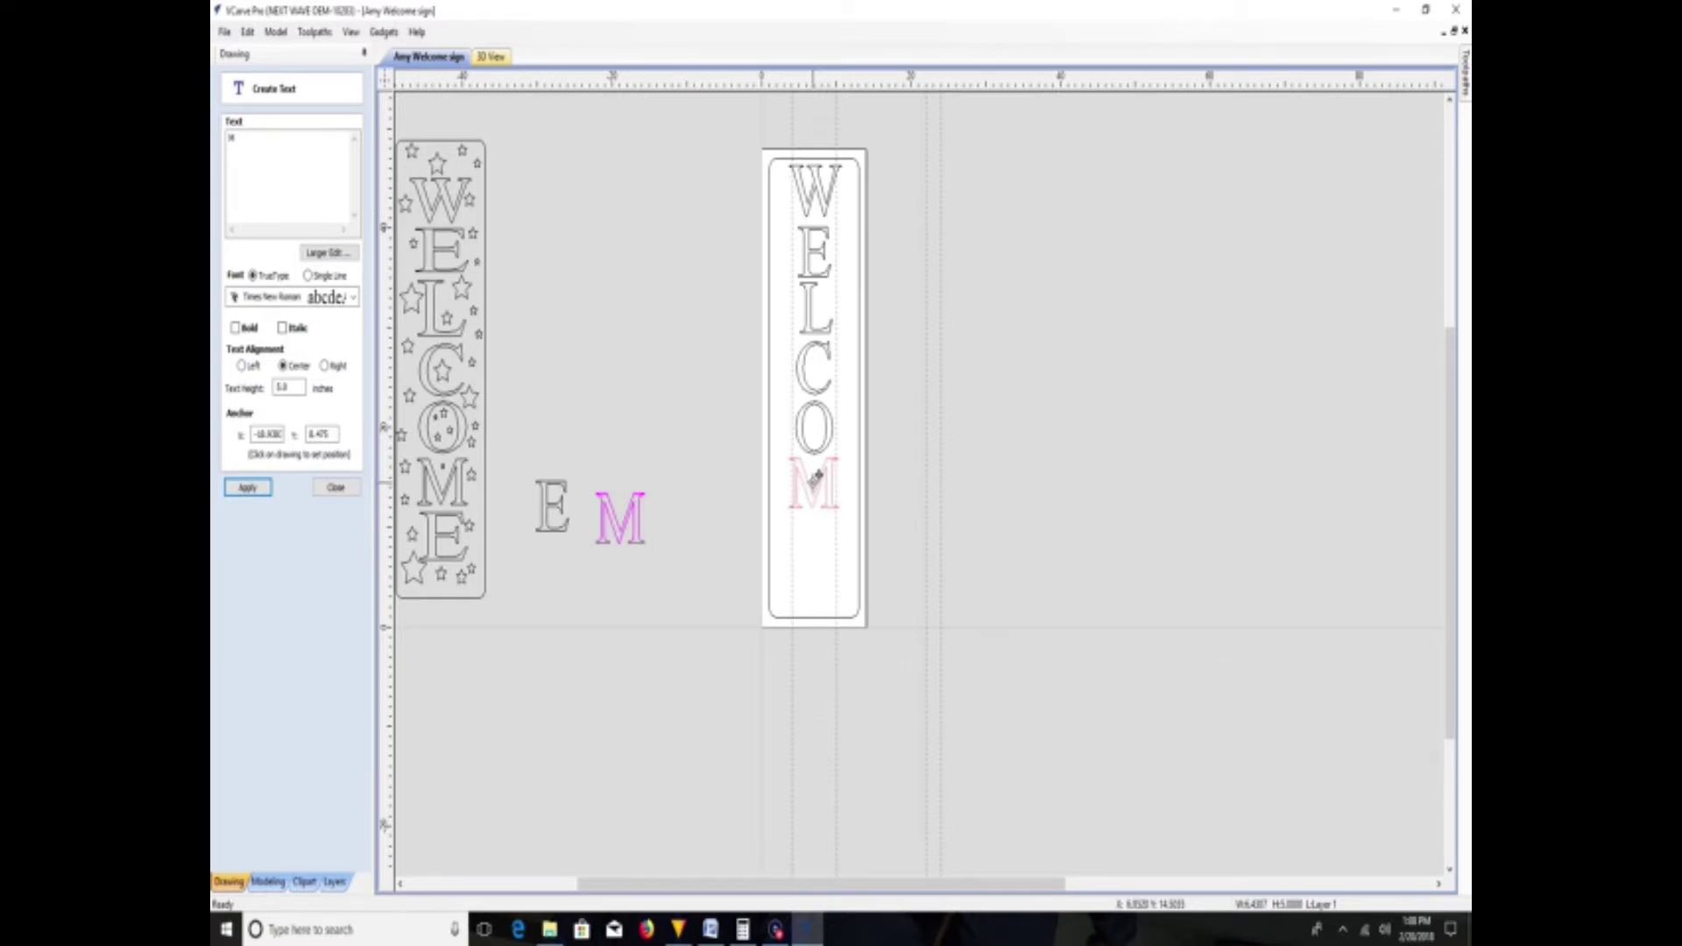
drag(816, 477, 816, 479)
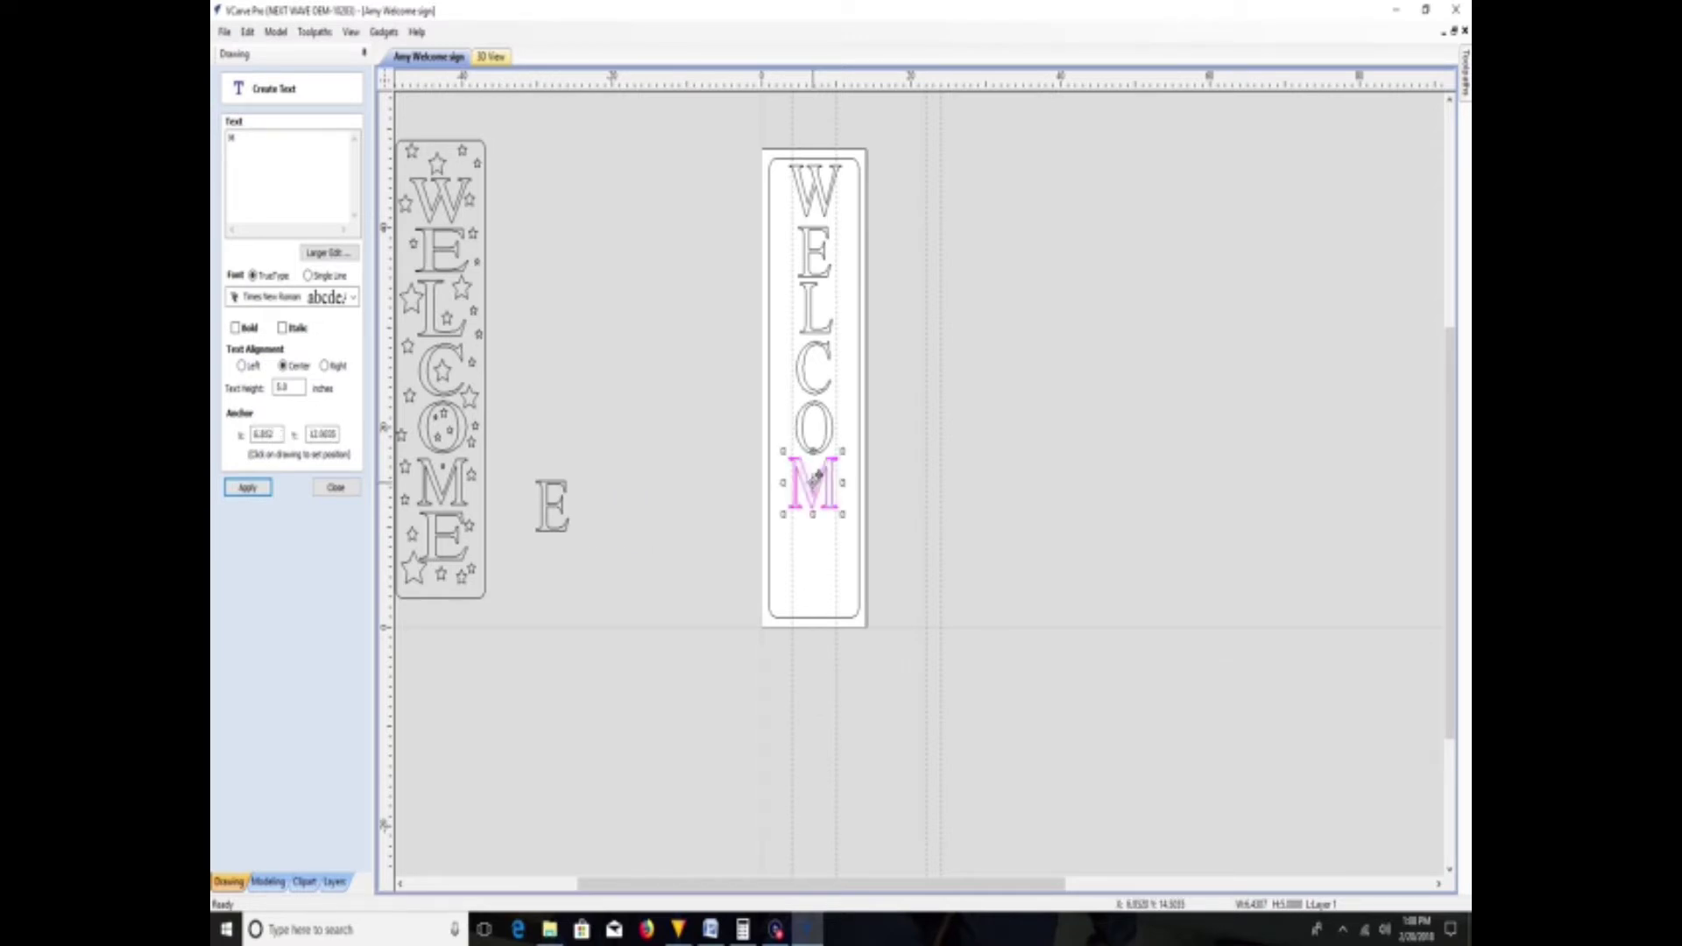
click(566, 522)
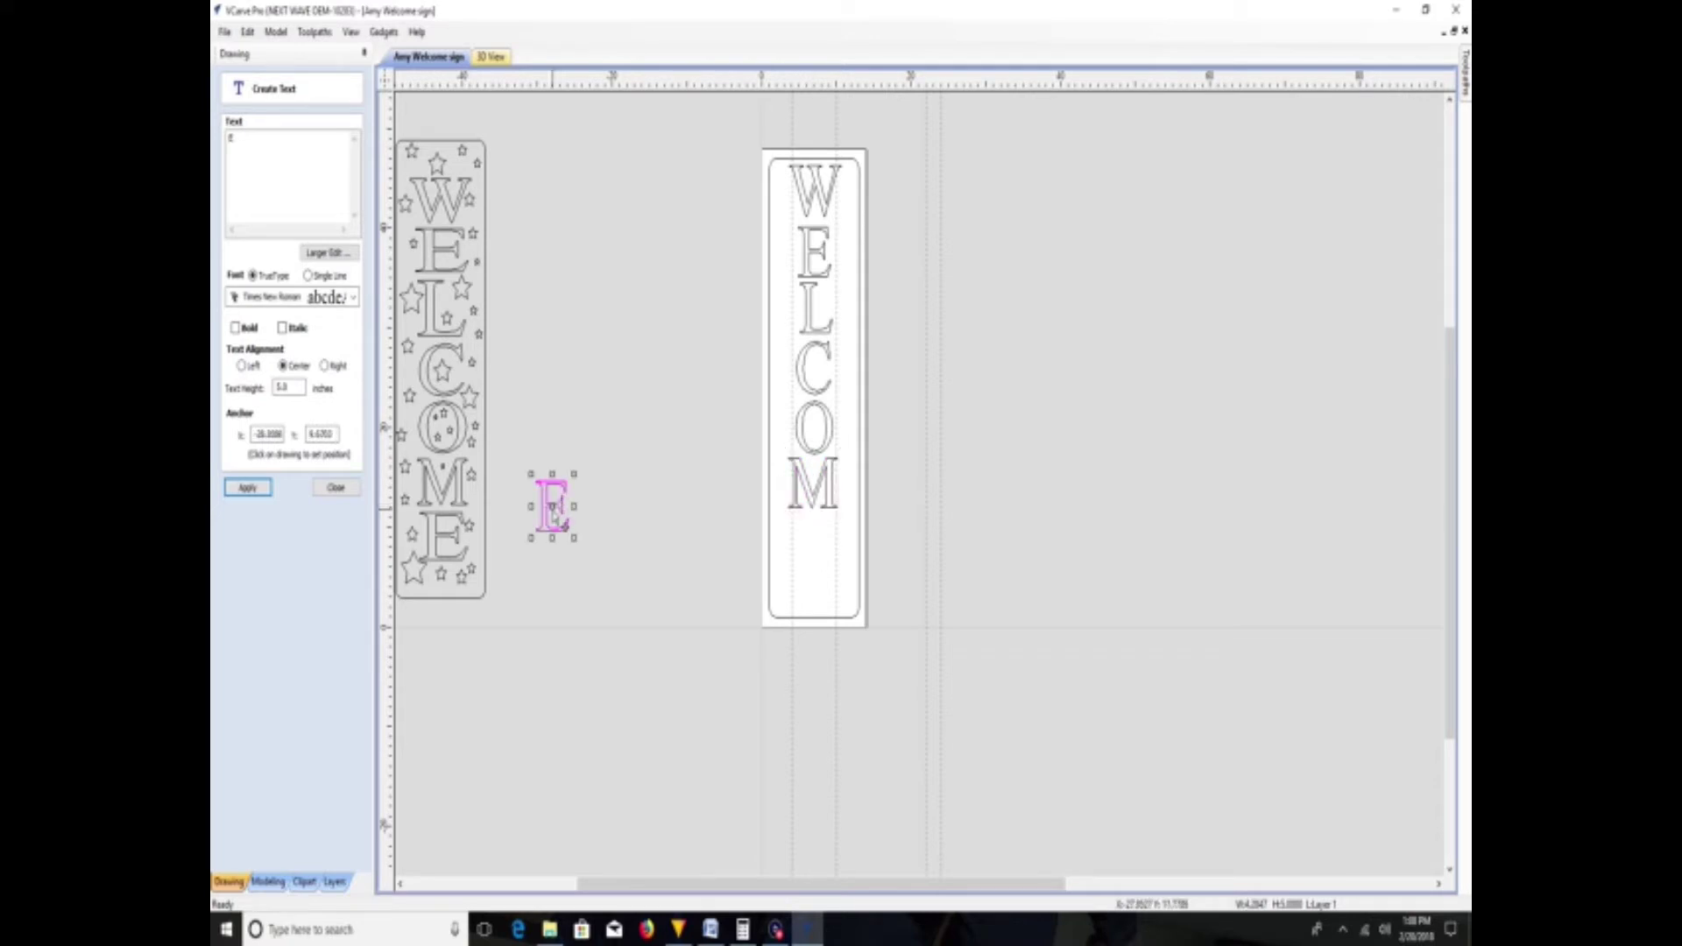
drag(555, 501, 817, 575)
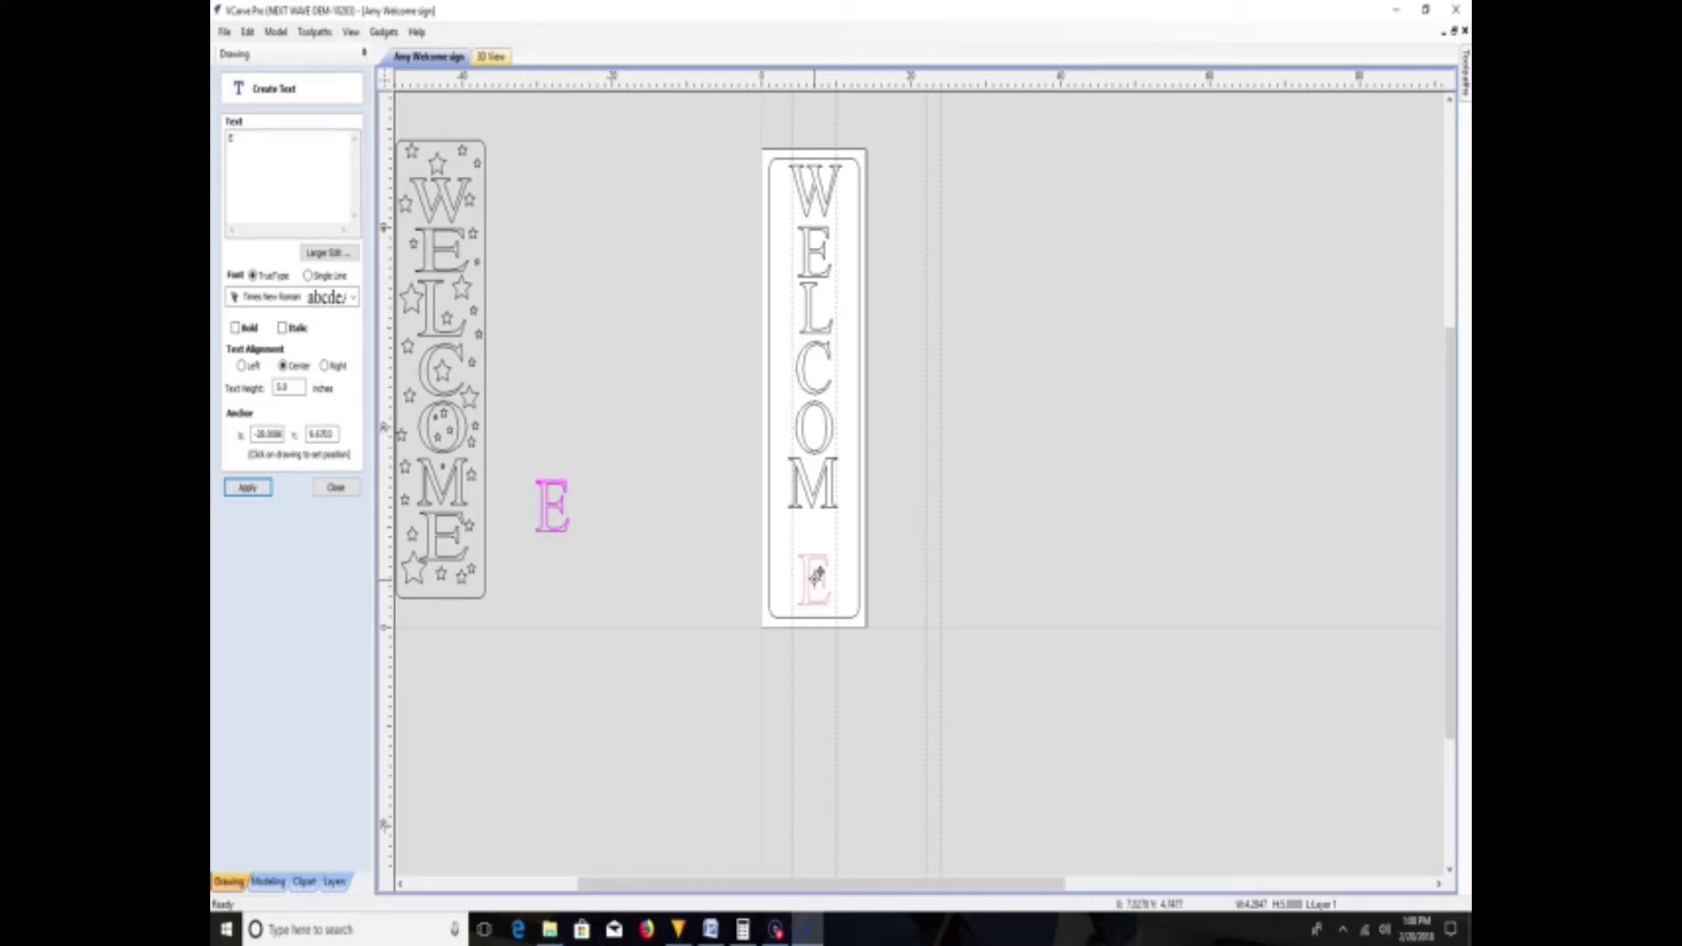
drag(816, 575, 816, 565)
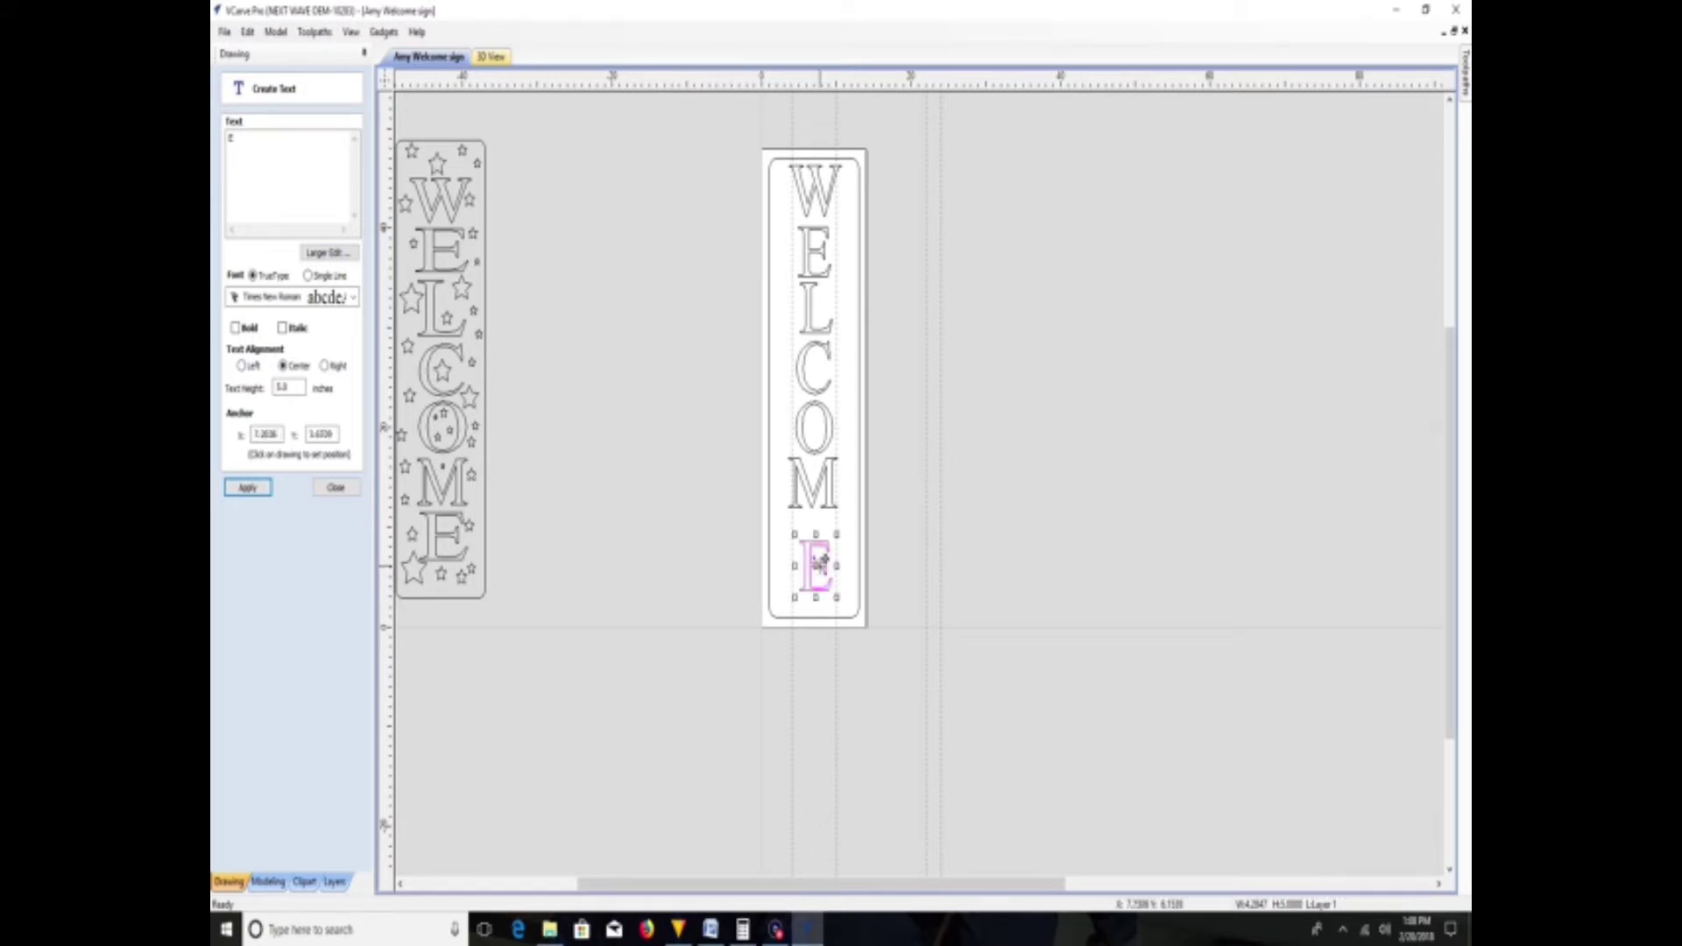
click(815, 487)
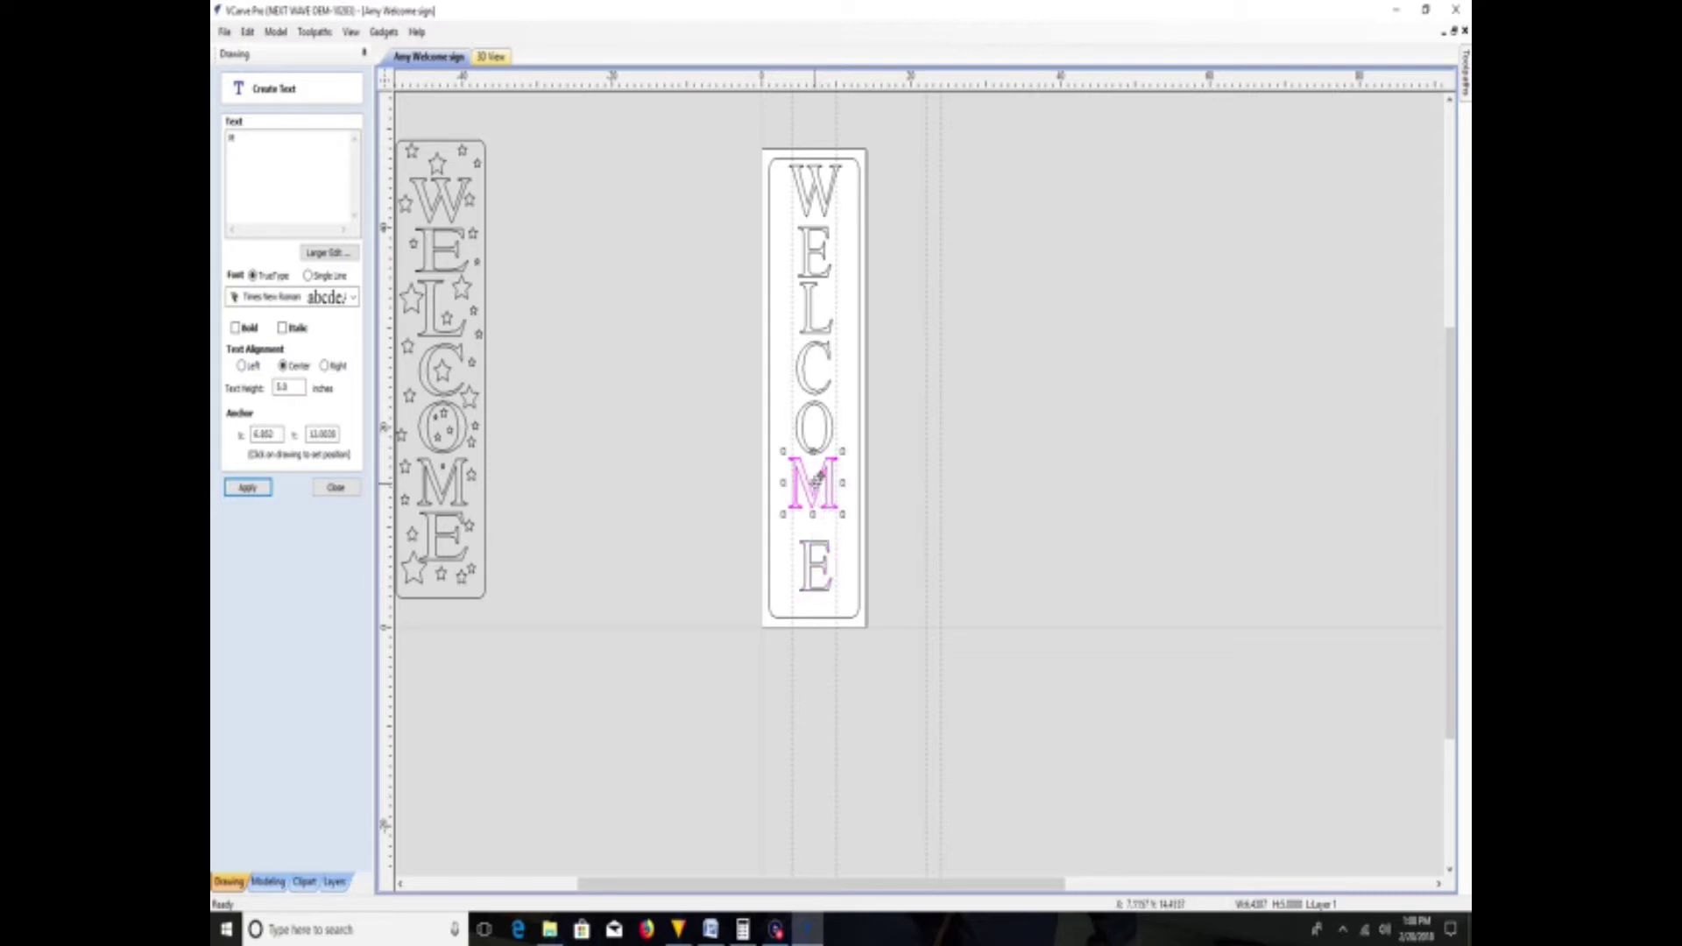
- Lower the M, O and C slightly to even out the lower letter spacing
drag(814, 478, 816, 498)
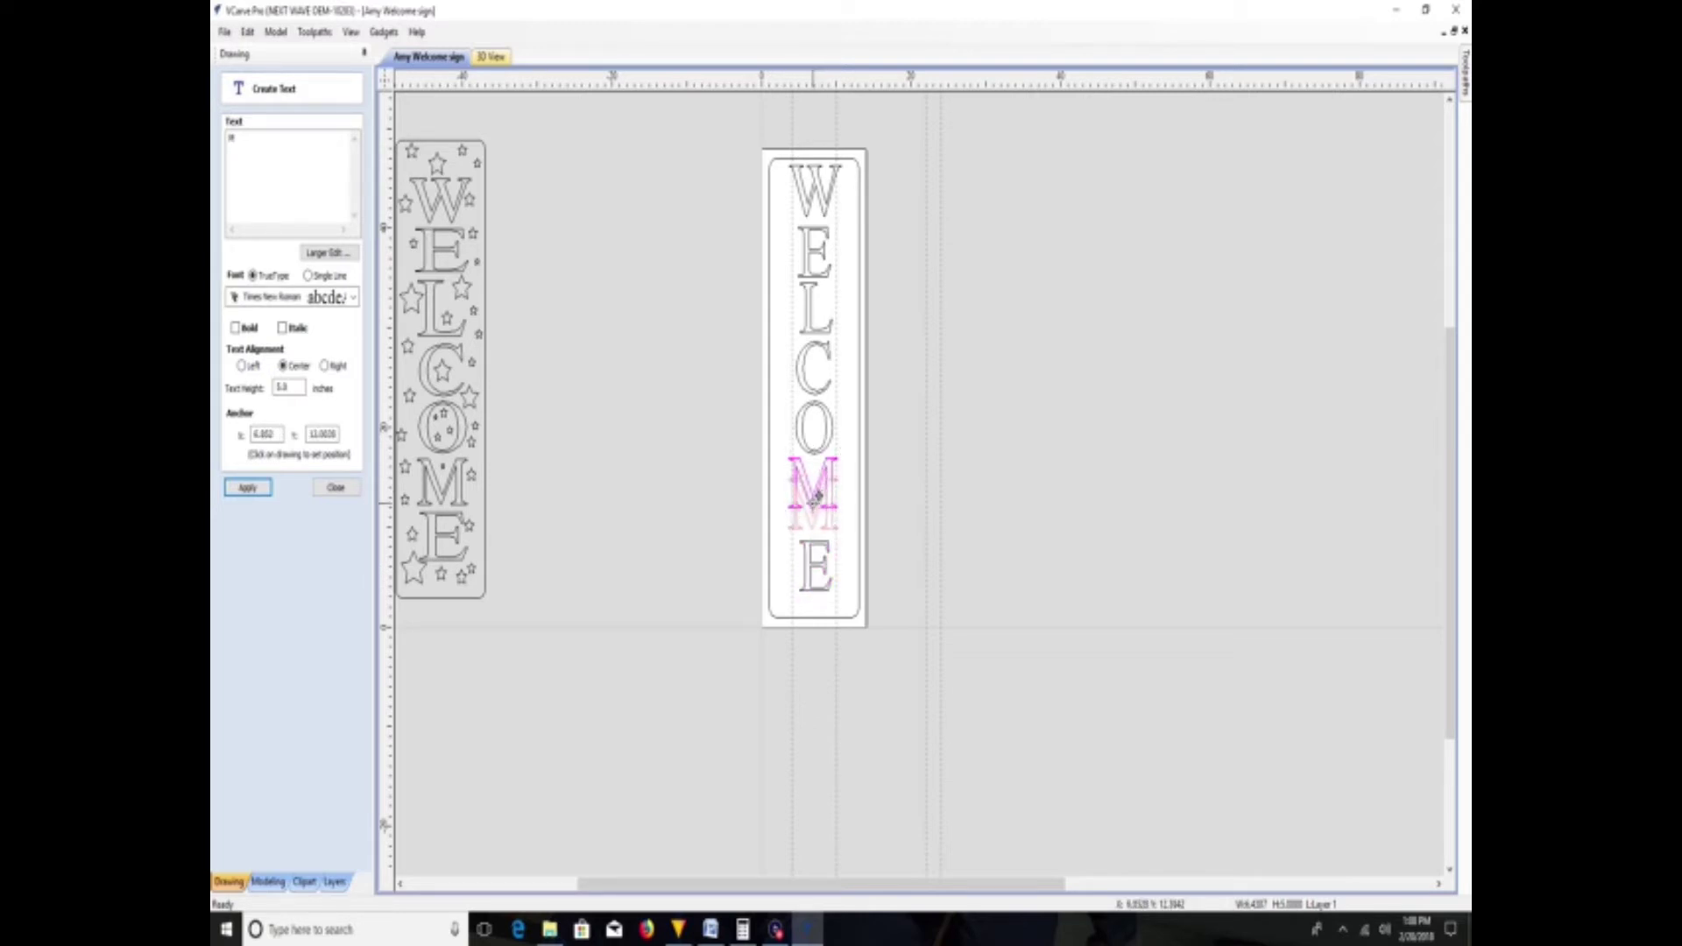
drag(815, 497, 815, 500)
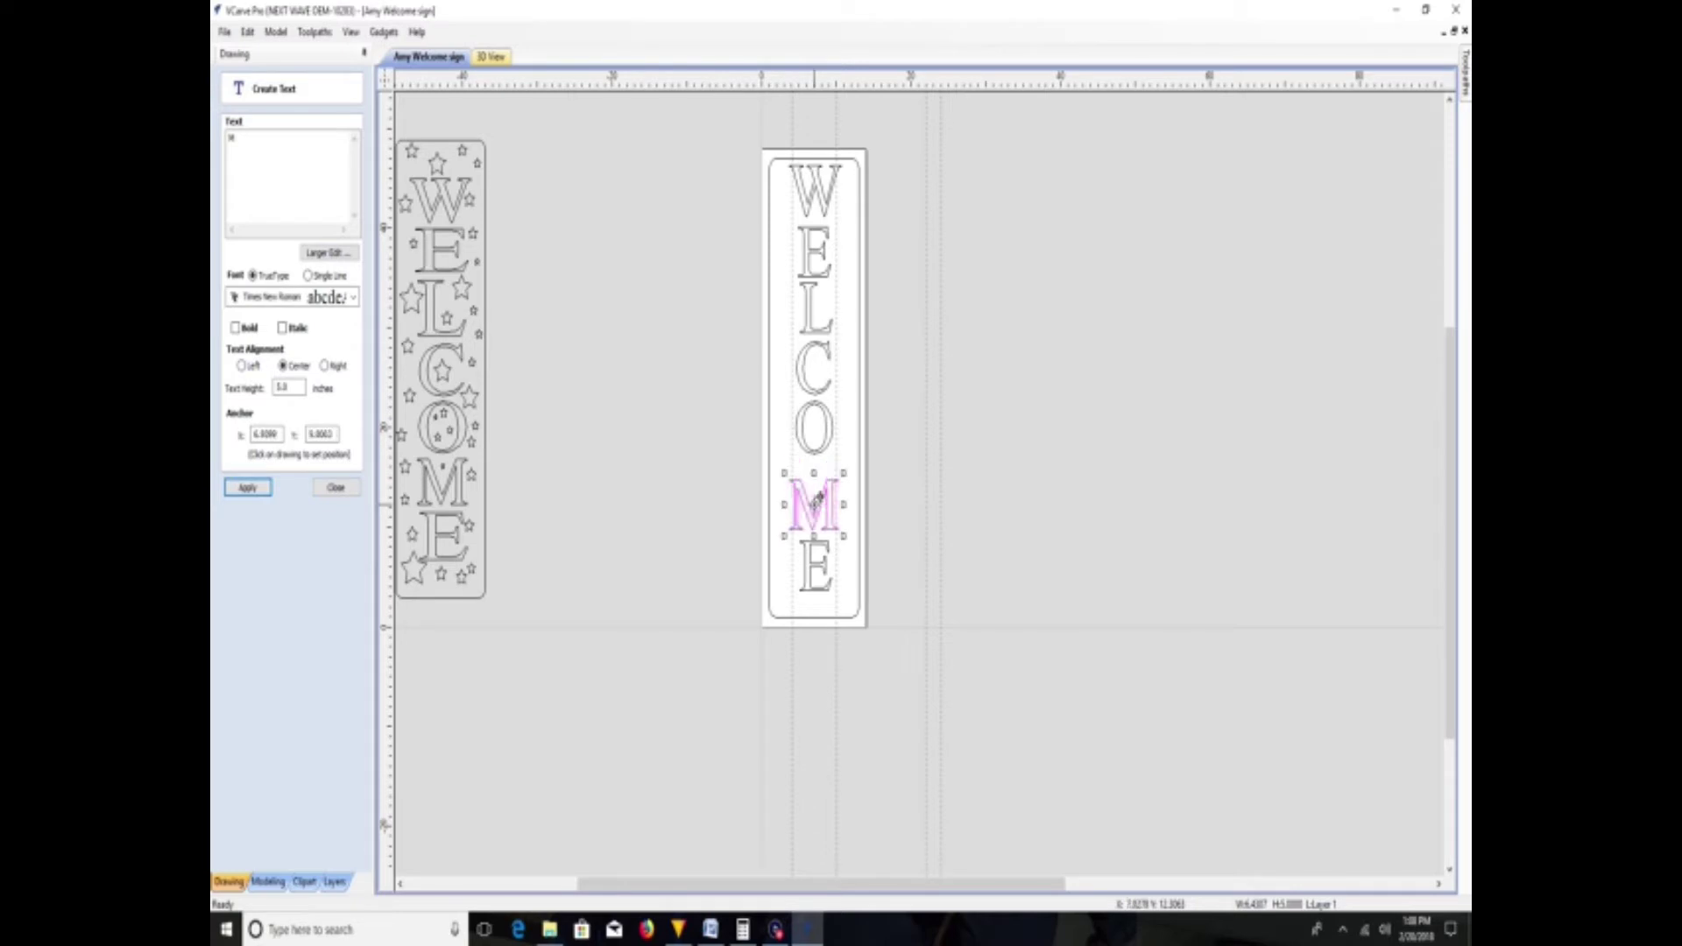
click(809, 440)
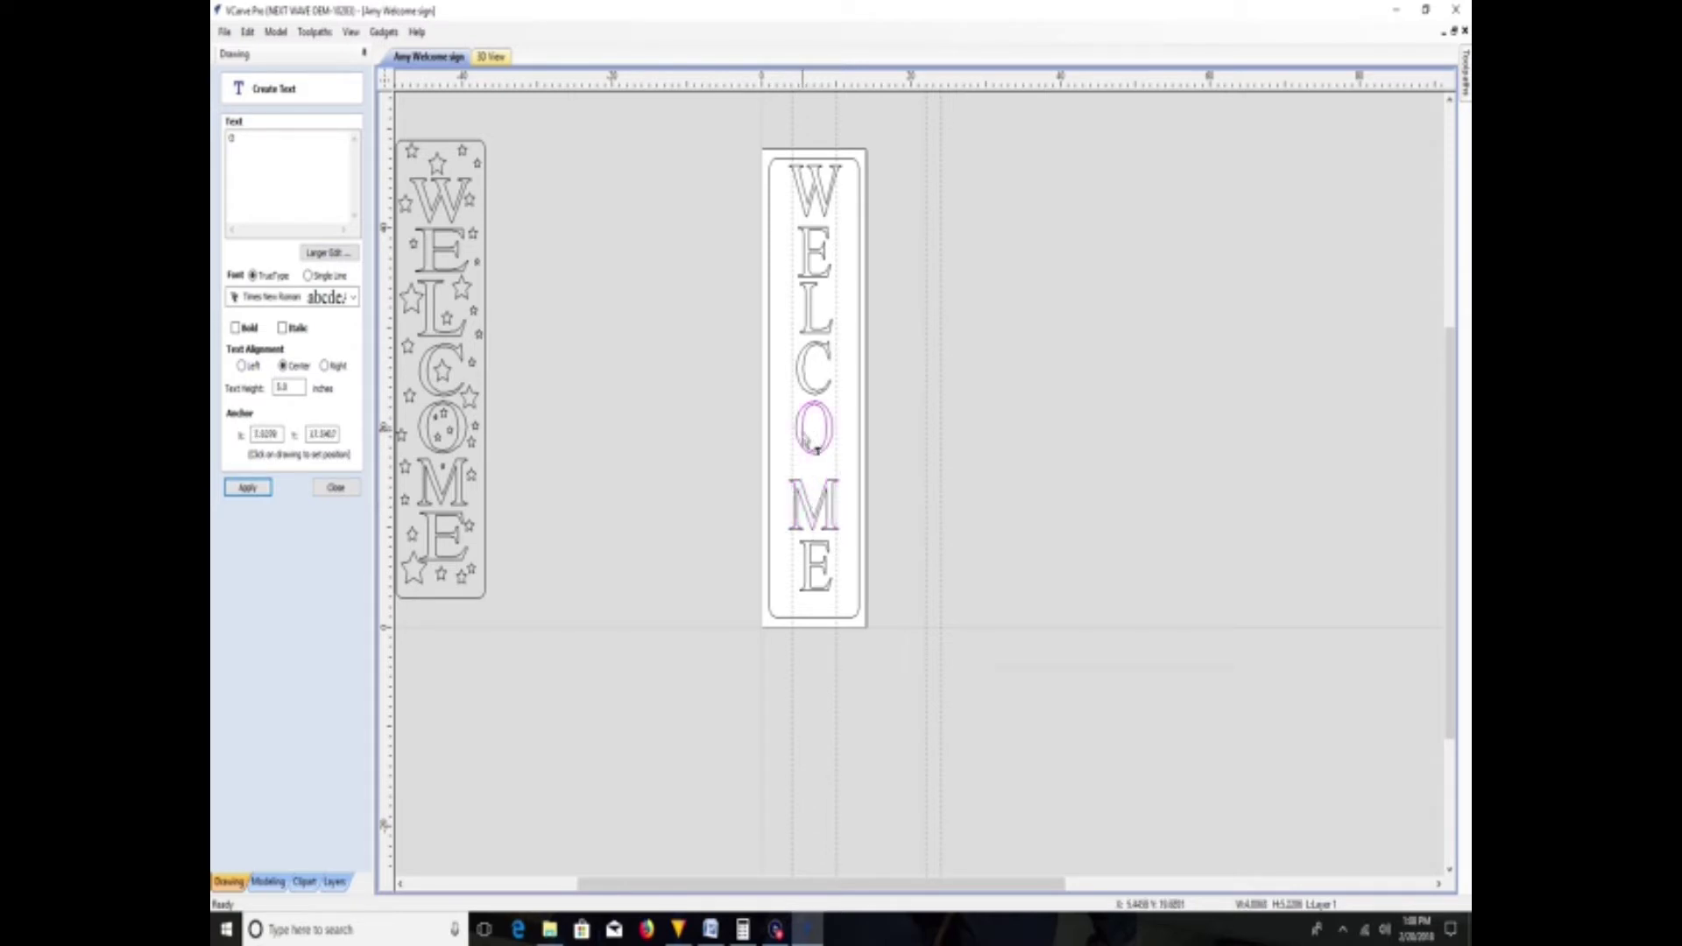
click(807, 443)
drag(811, 428, 813, 375)
click(813, 379)
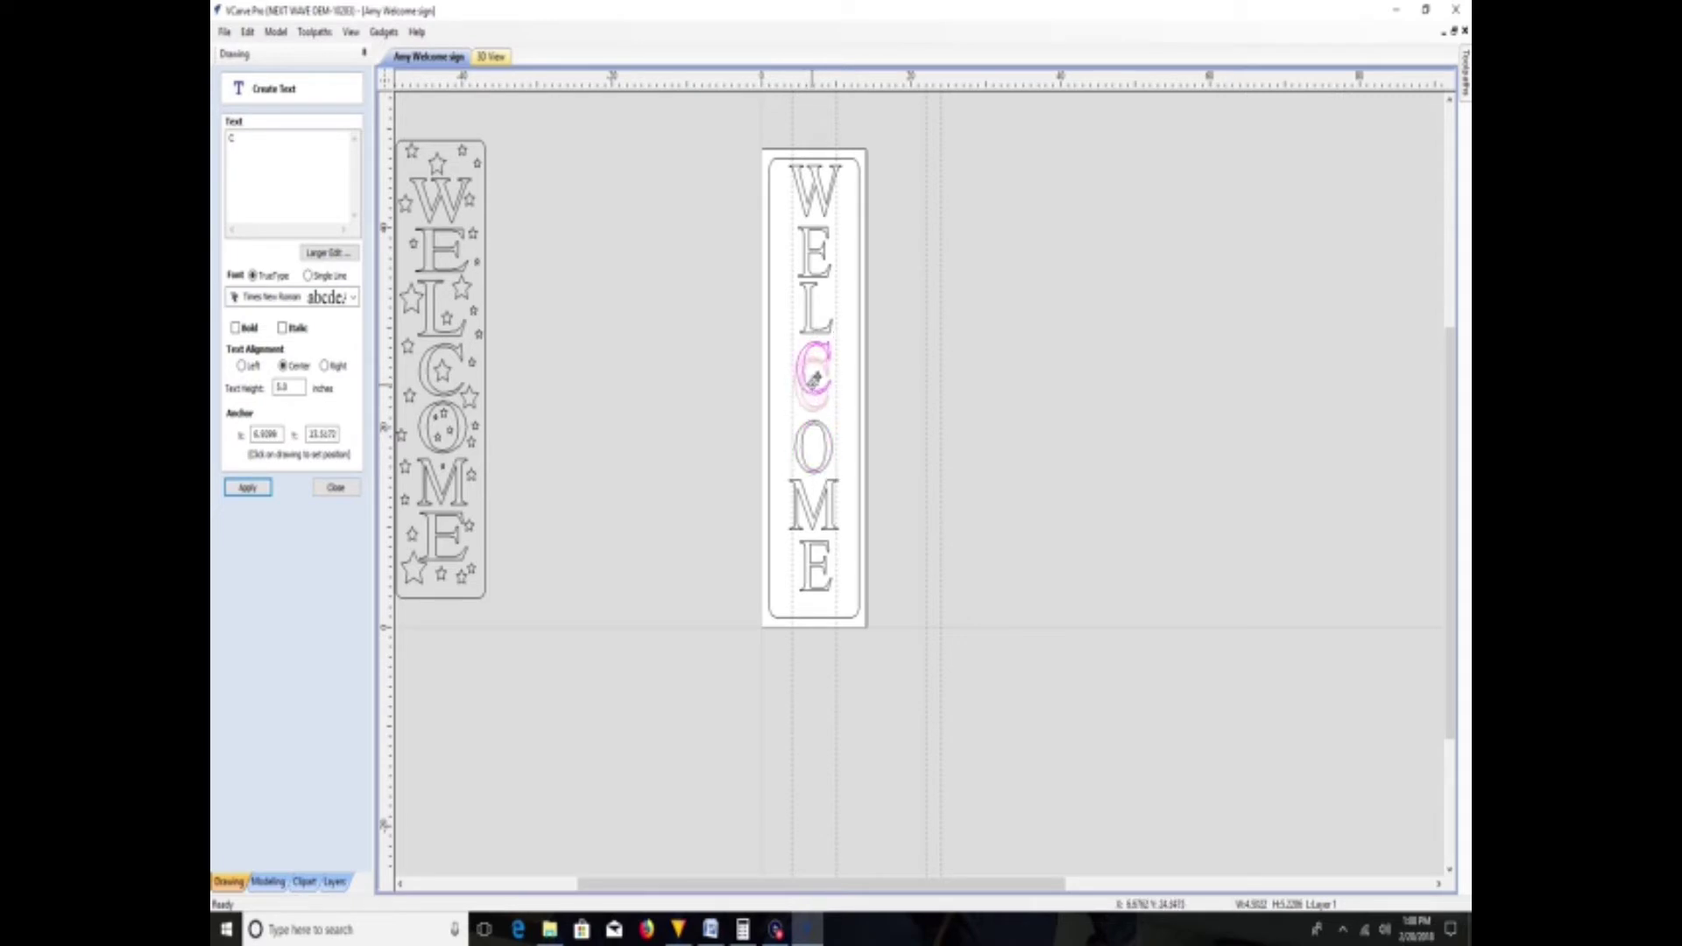
drag(813, 378, 813, 380)
- Nudge the L, upper E and W to even out the upper letter spacing
click(804, 299)
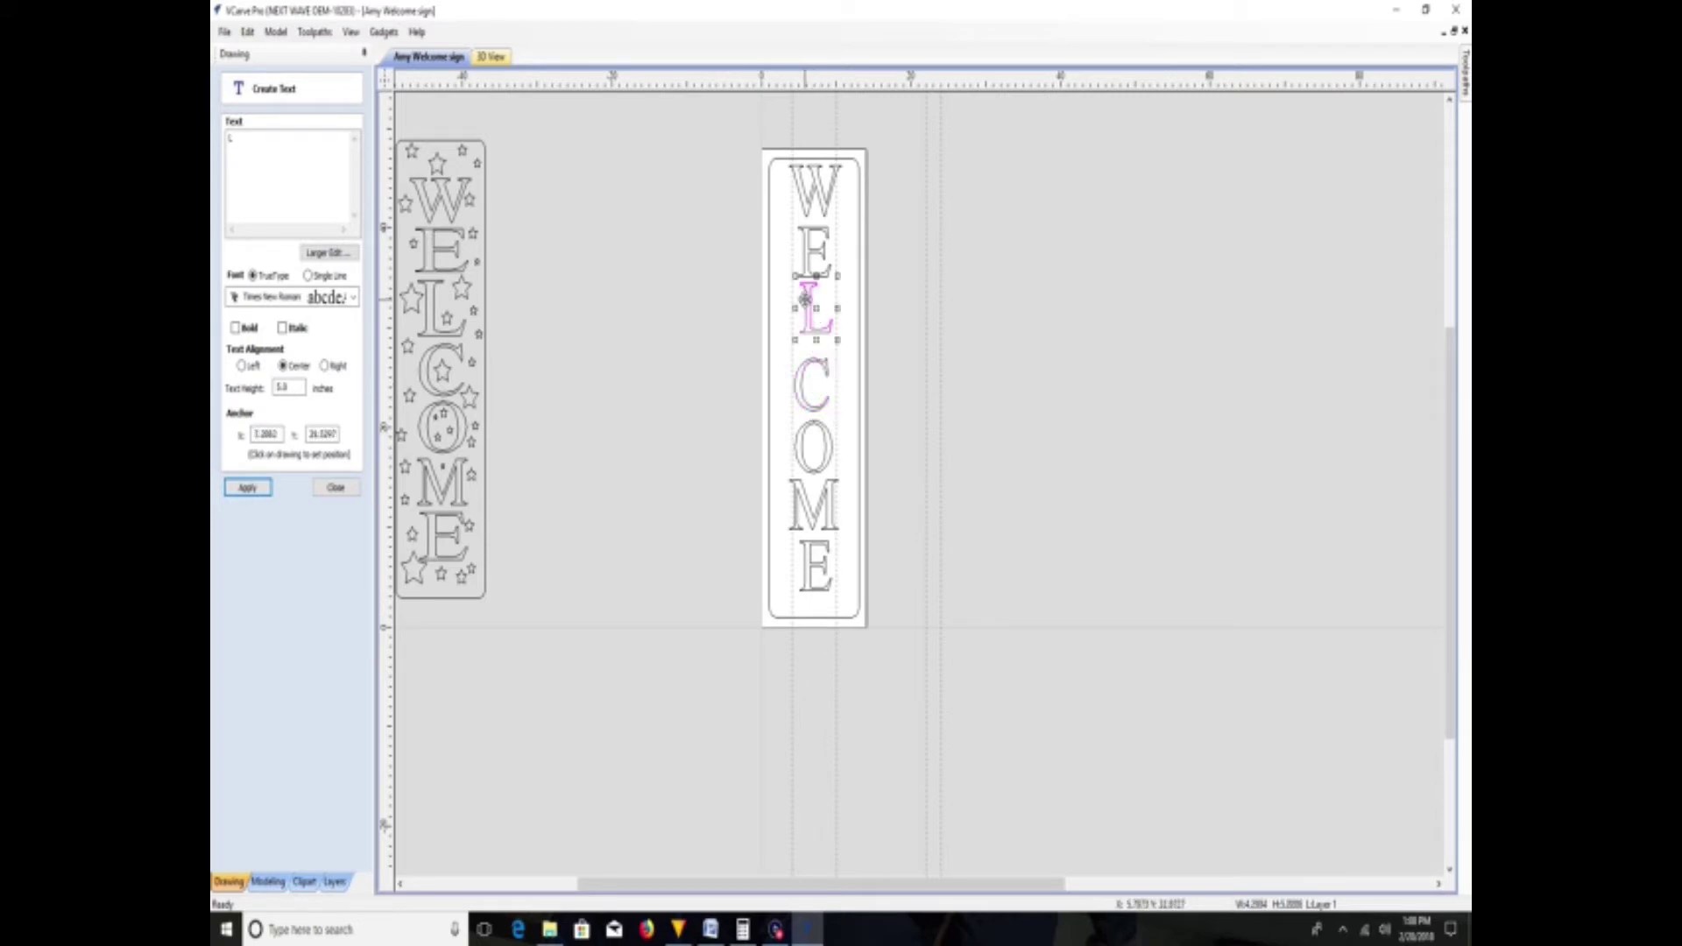
drag(804, 300, 818, 321)
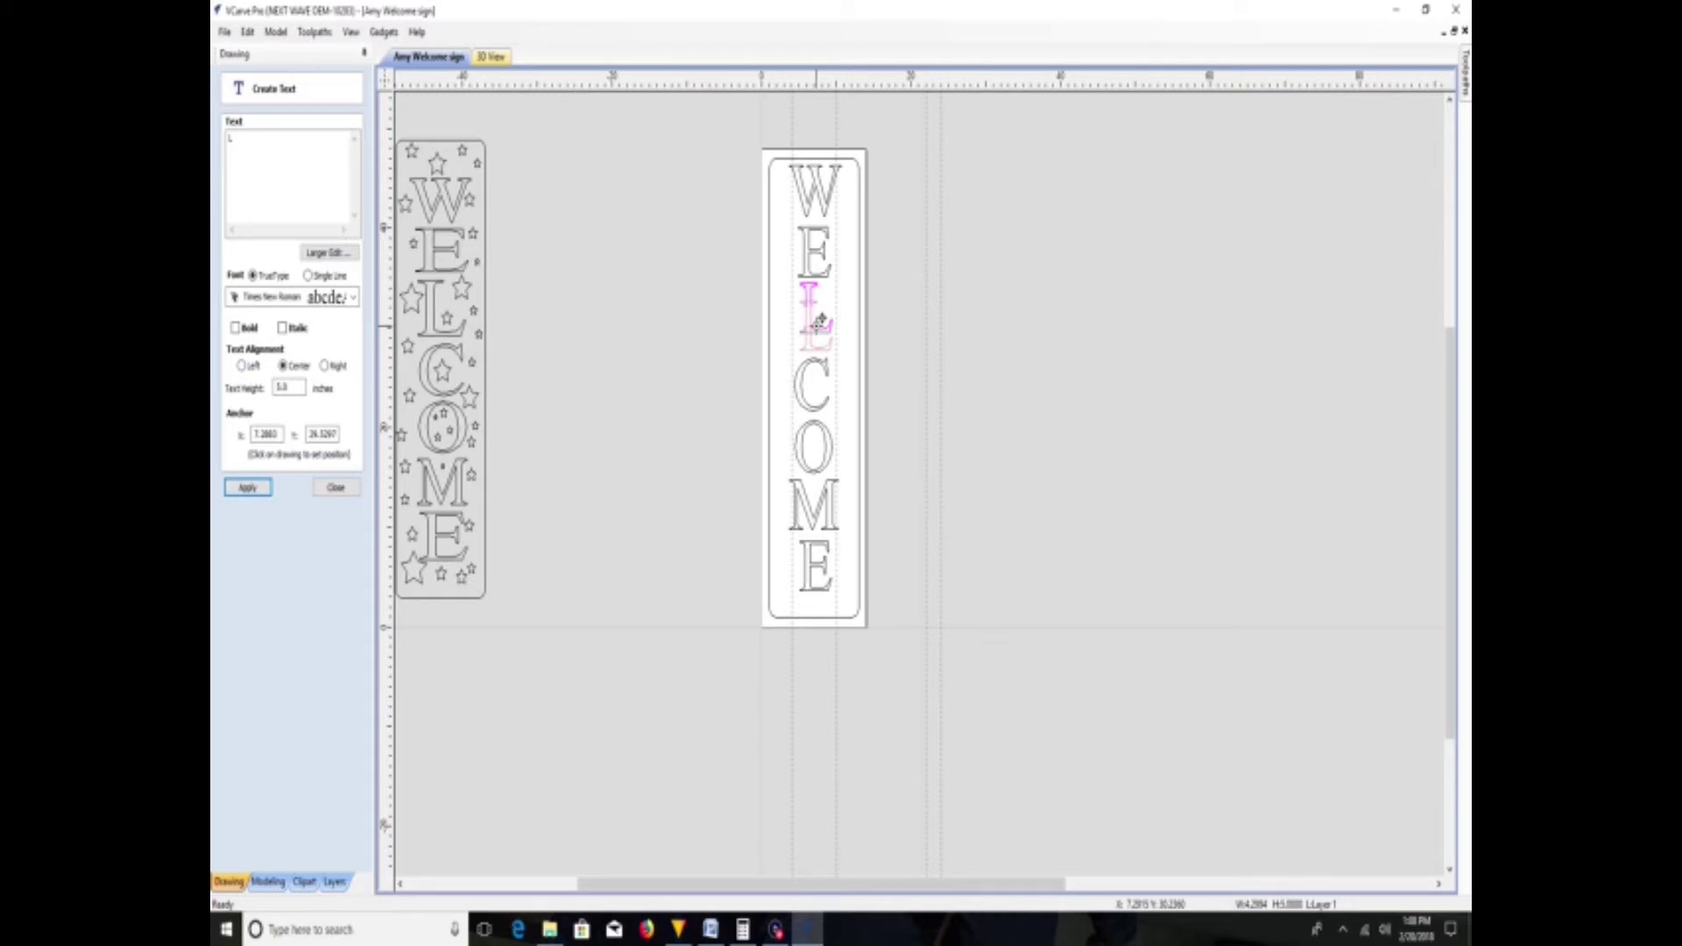
drag(818, 322, 821, 318)
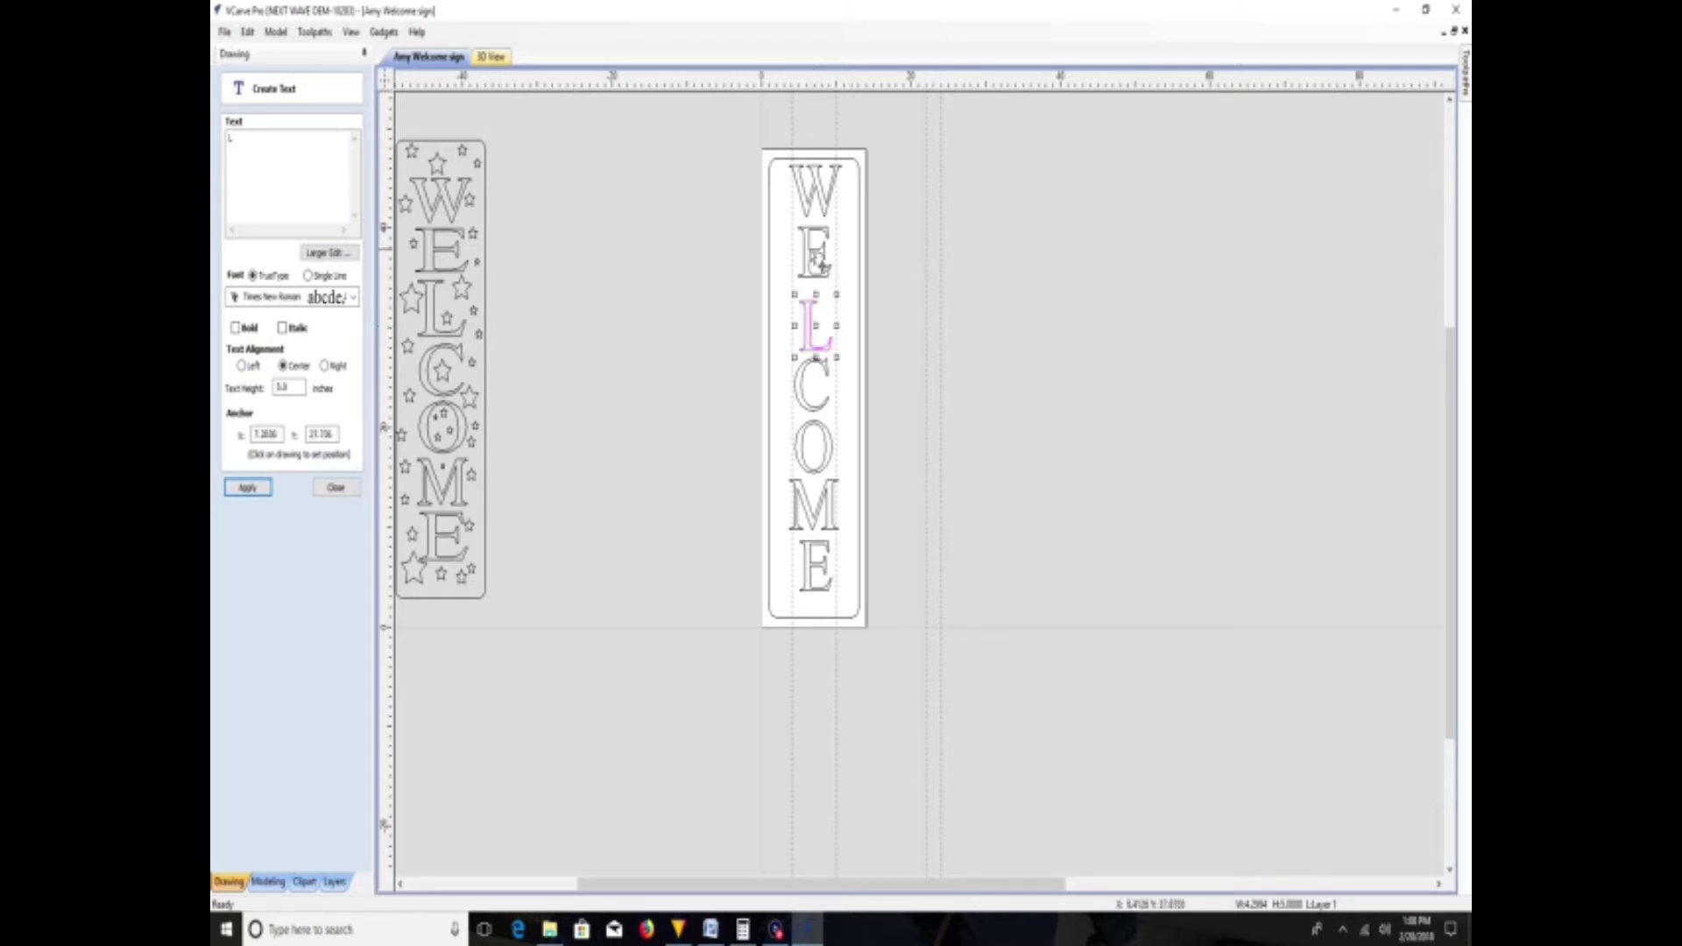
click(820, 265)
drag(816, 251, 815, 262)
click(812, 199)
drag(809, 205, 818, 203)
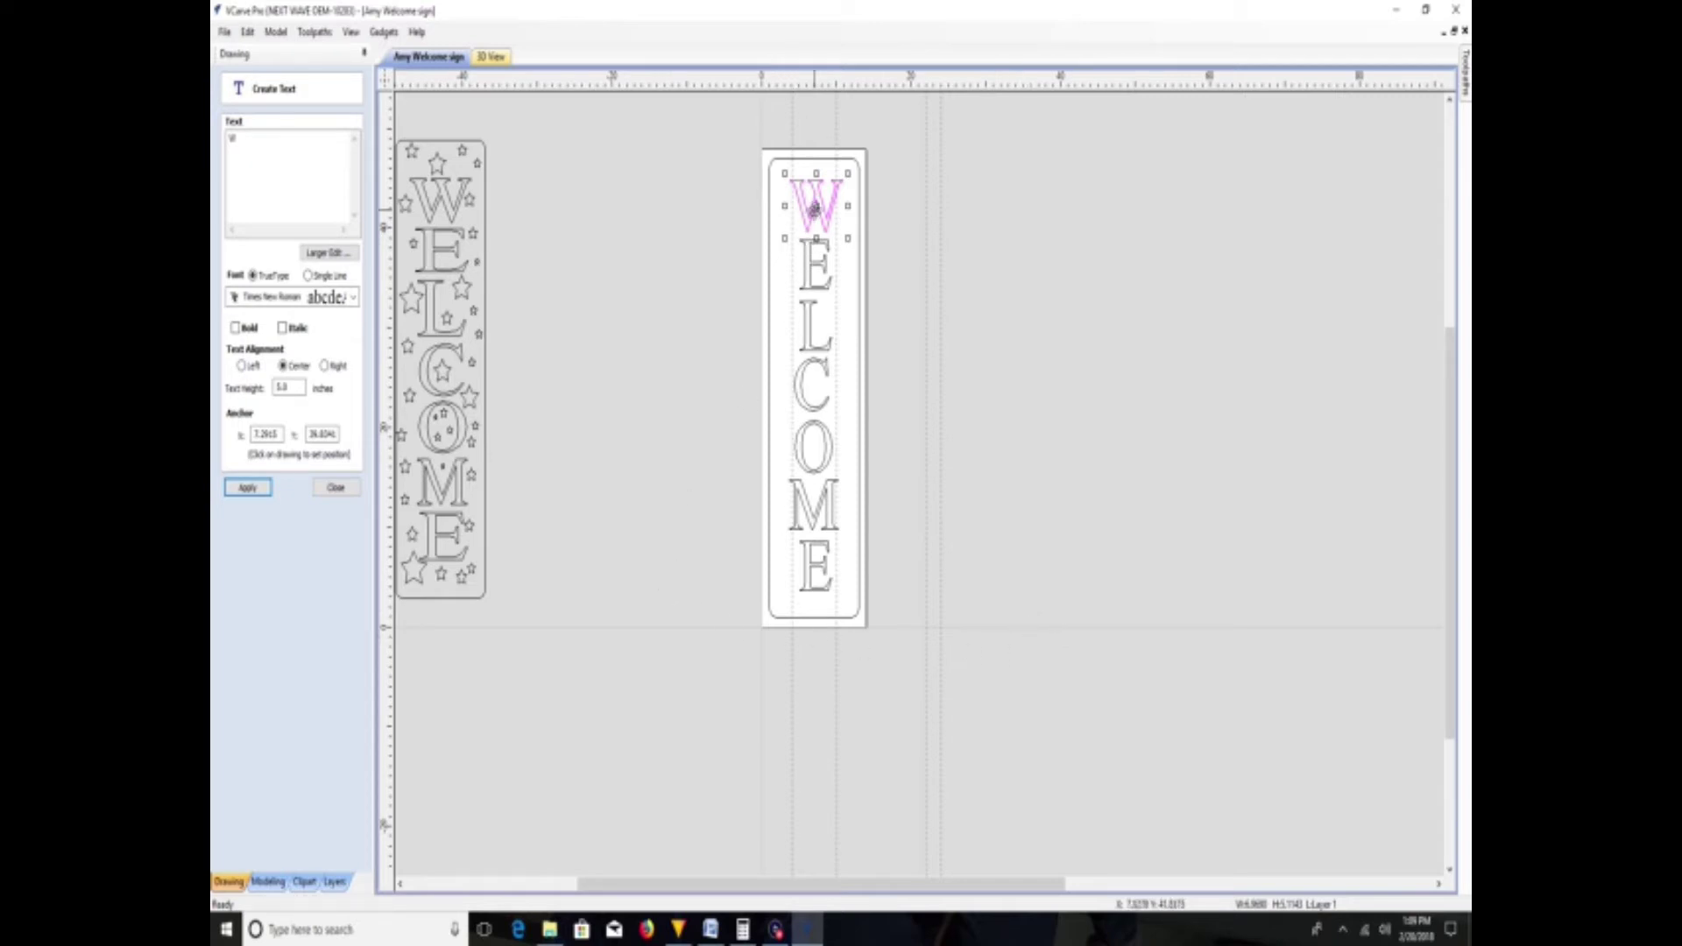
- Nudge the W, bottom E, M and O slightly into even spacing
drag(817, 201, 813, 207)
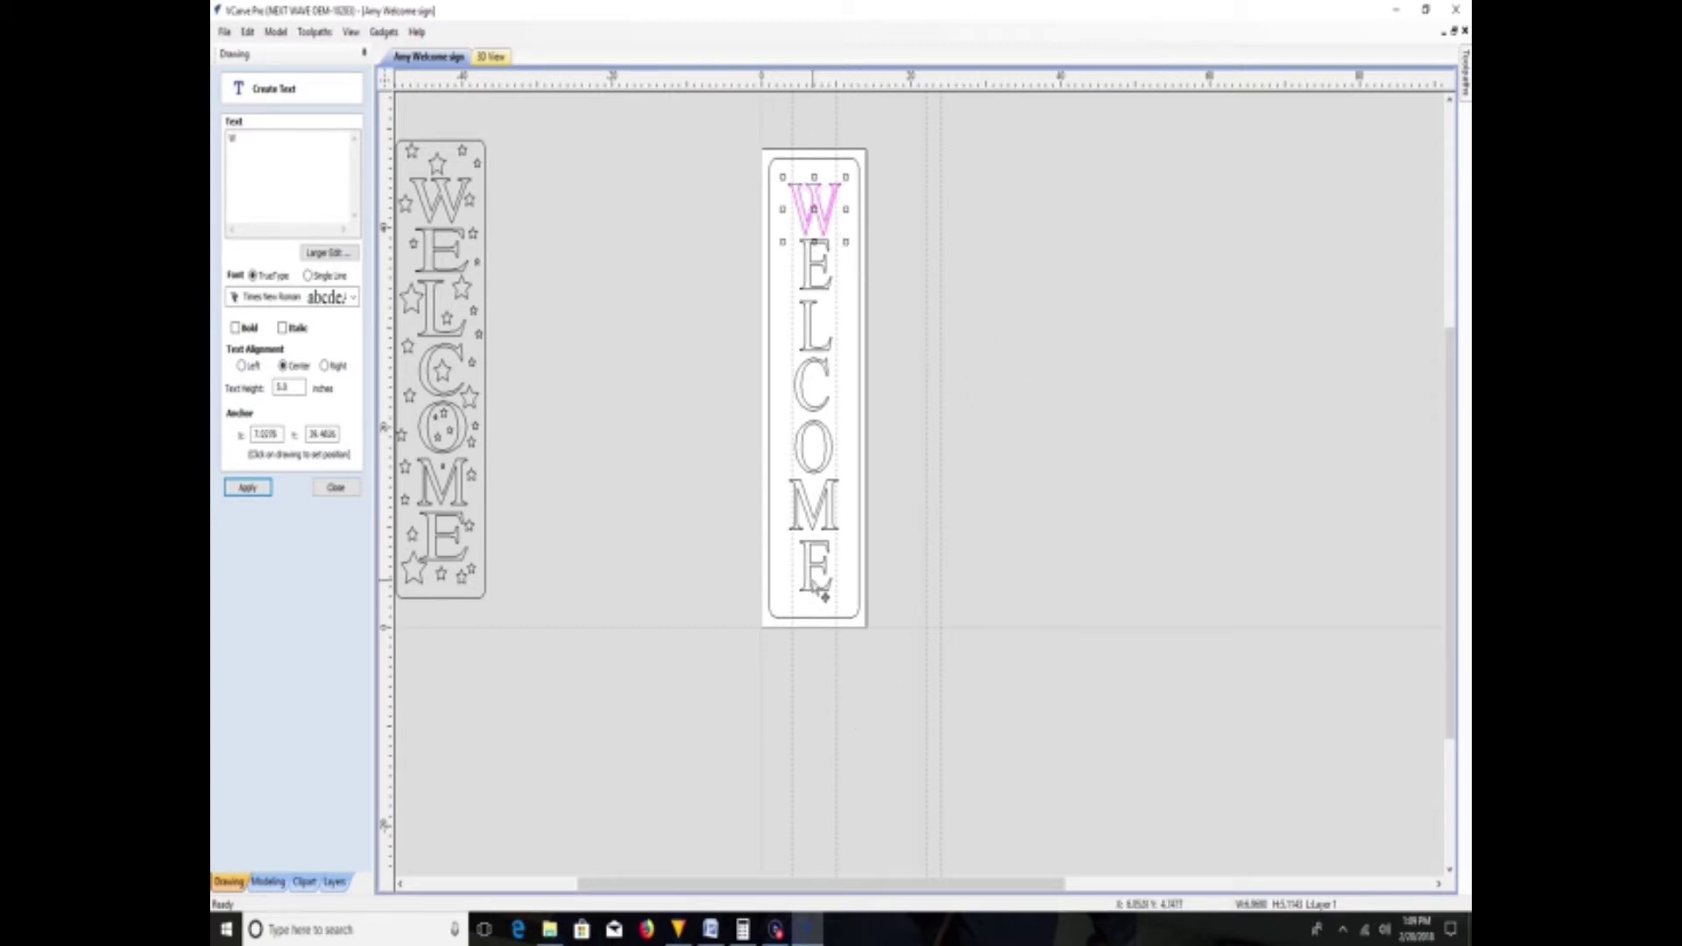
click(825, 580)
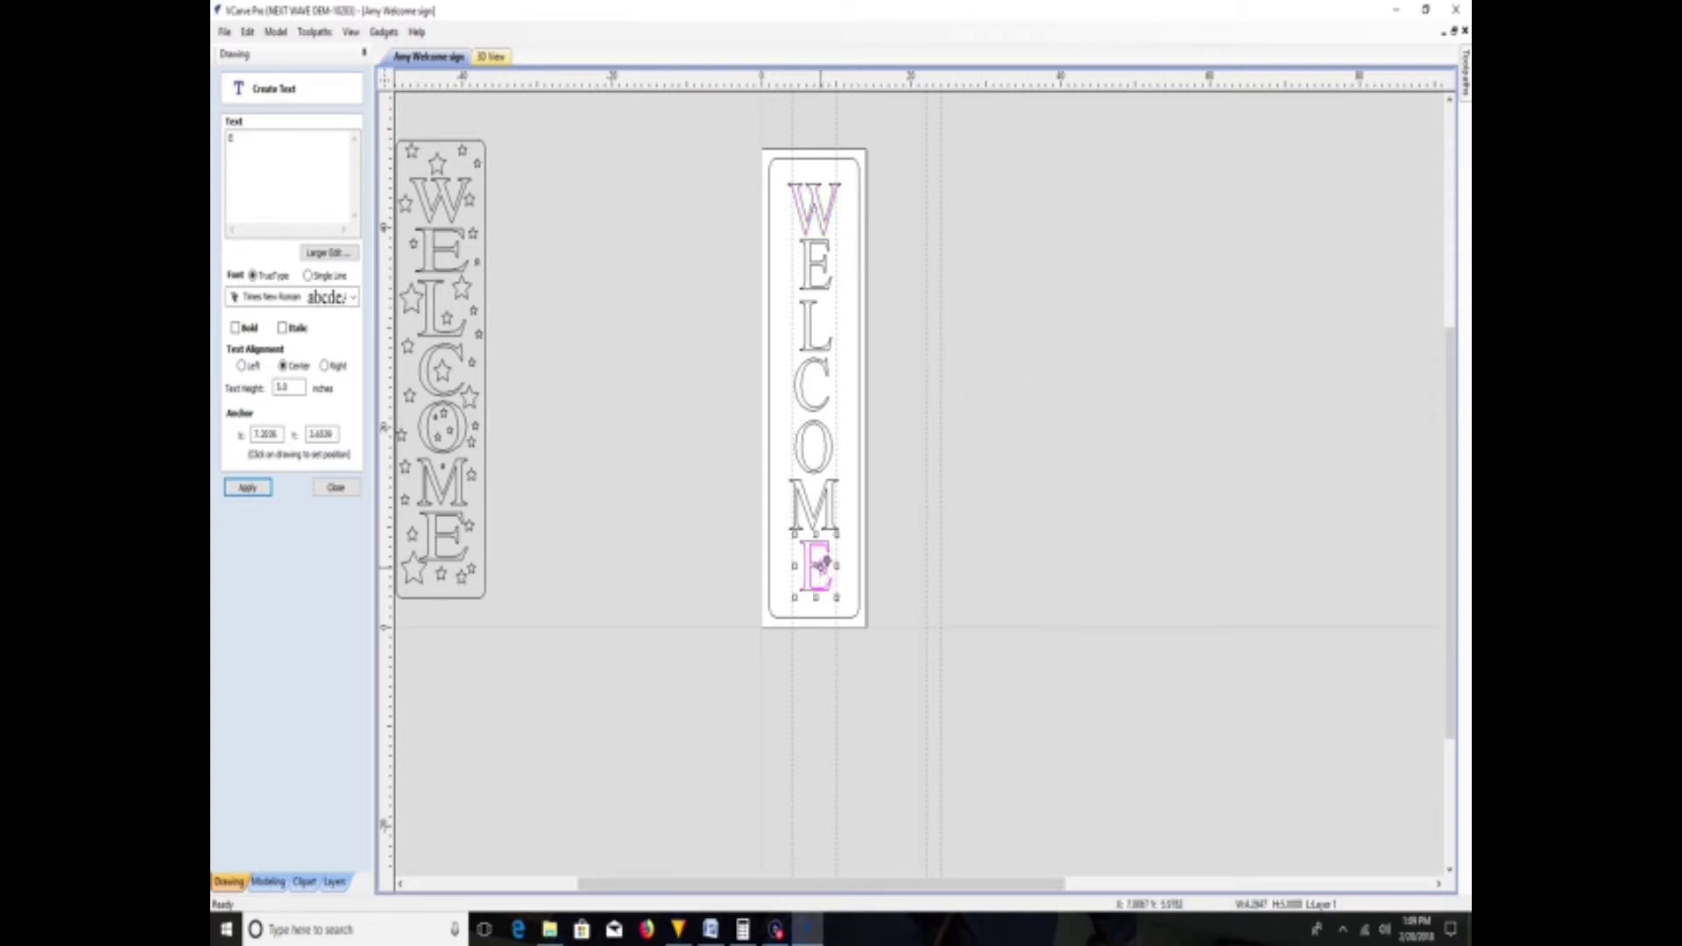
drag(817, 561, 817, 565)
click(824, 524)
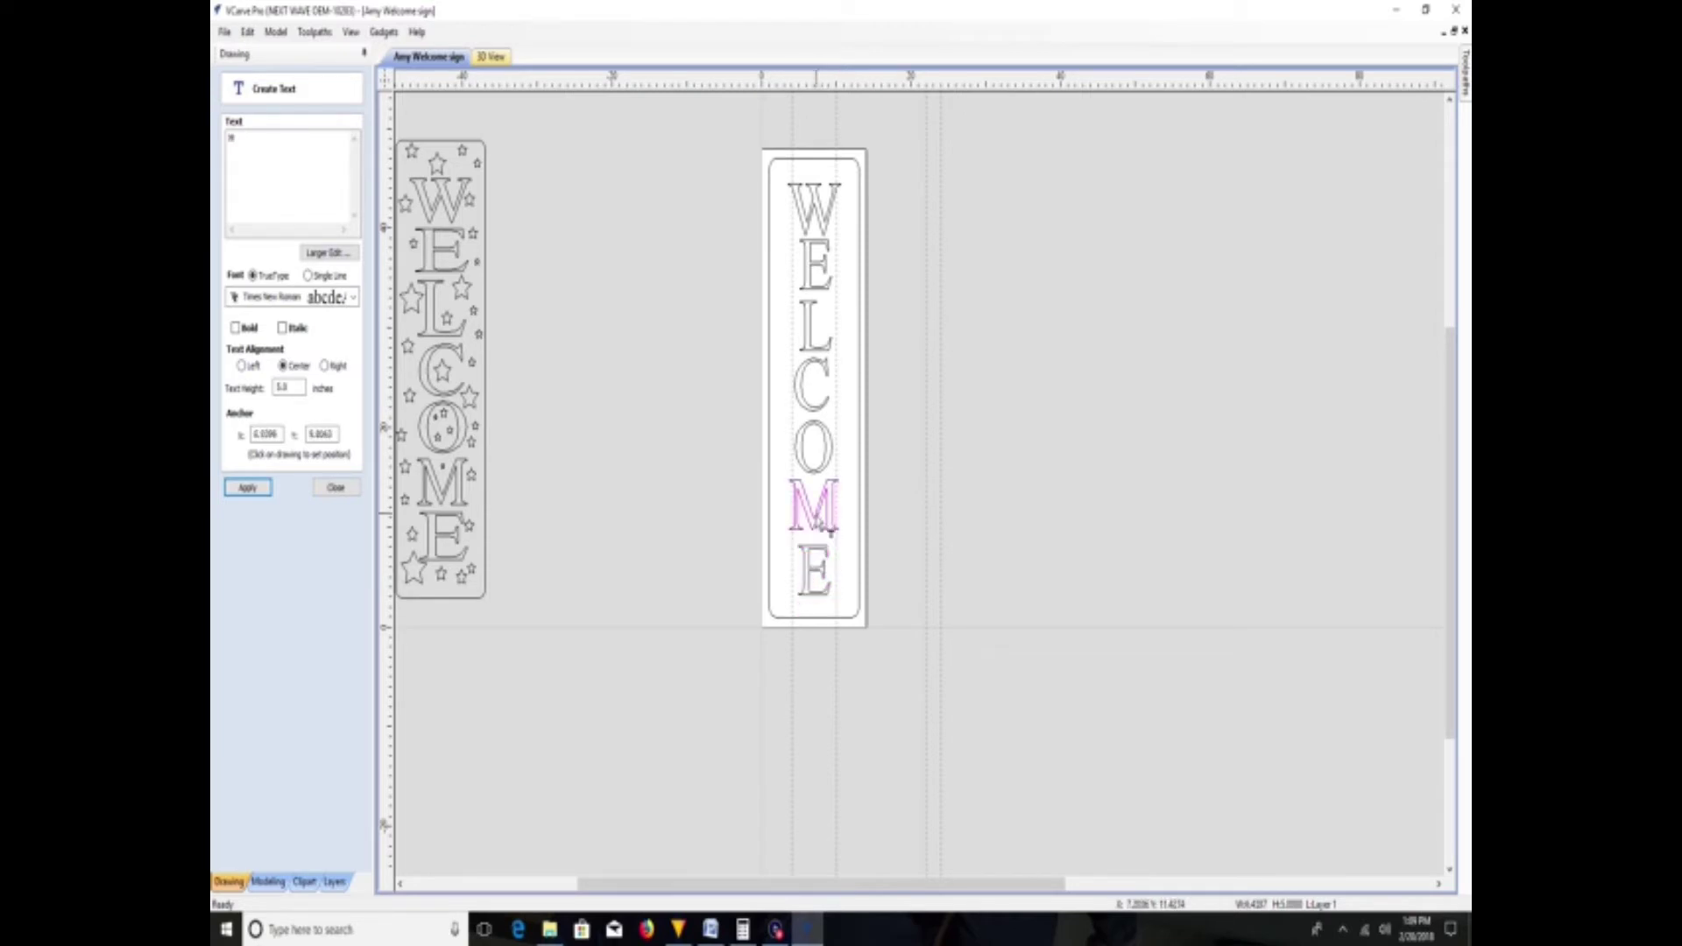
click(815, 511)
drag(816, 501, 816, 505)
click(811, 467)
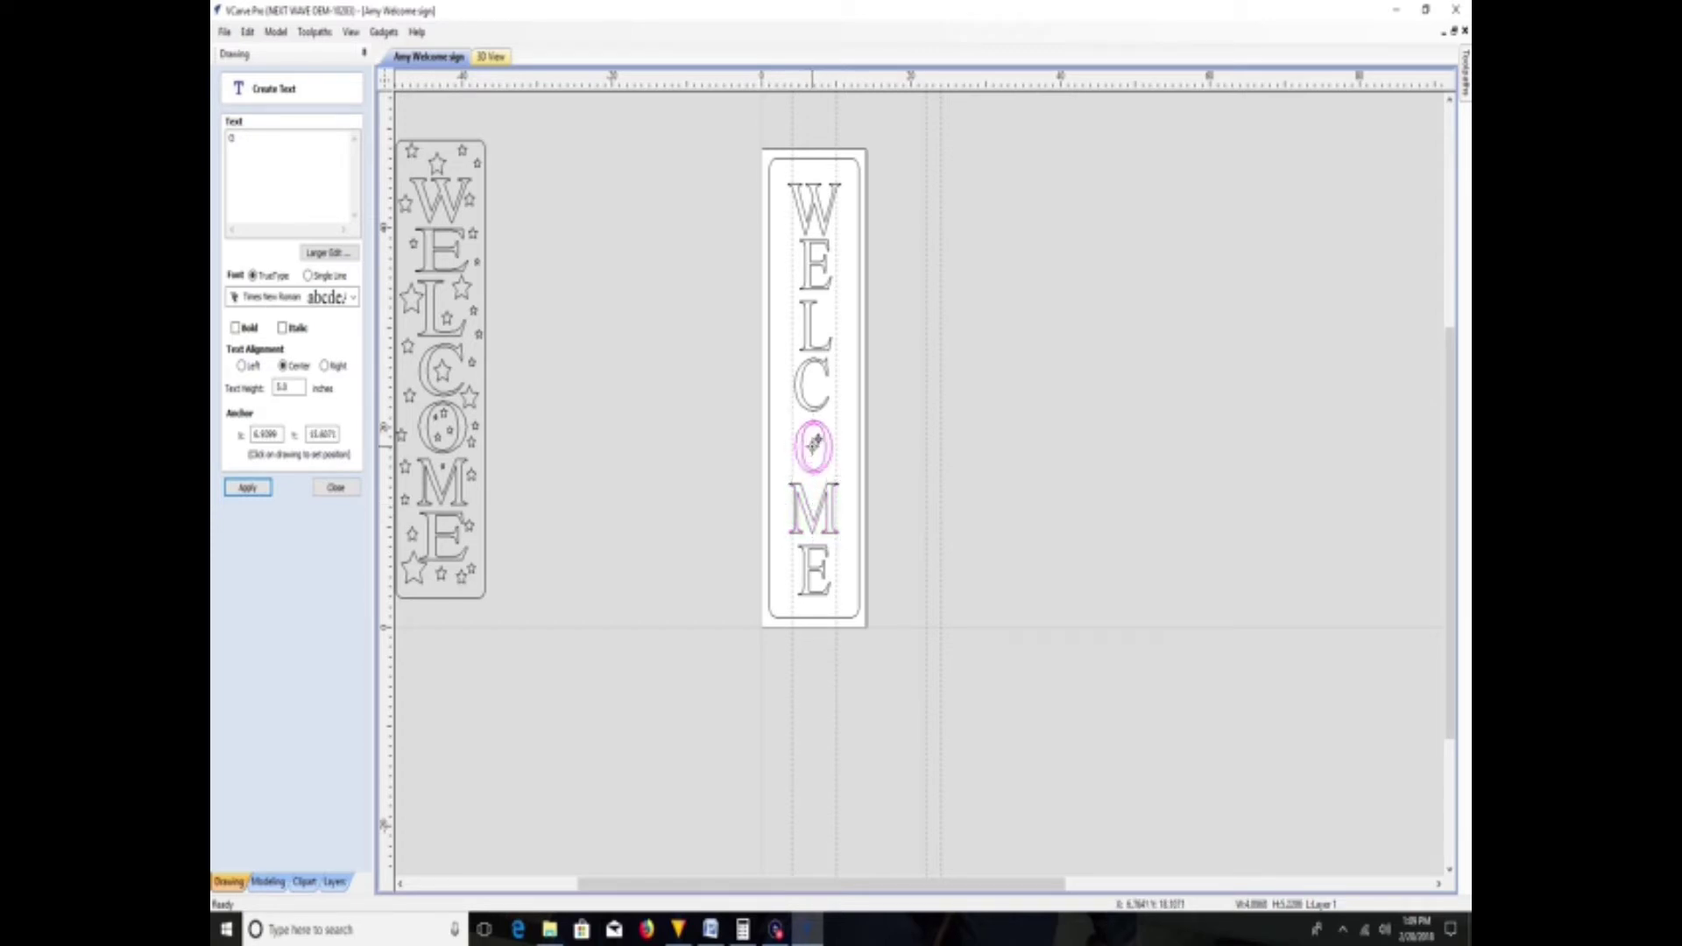
drag(814, 444, 815, 447)
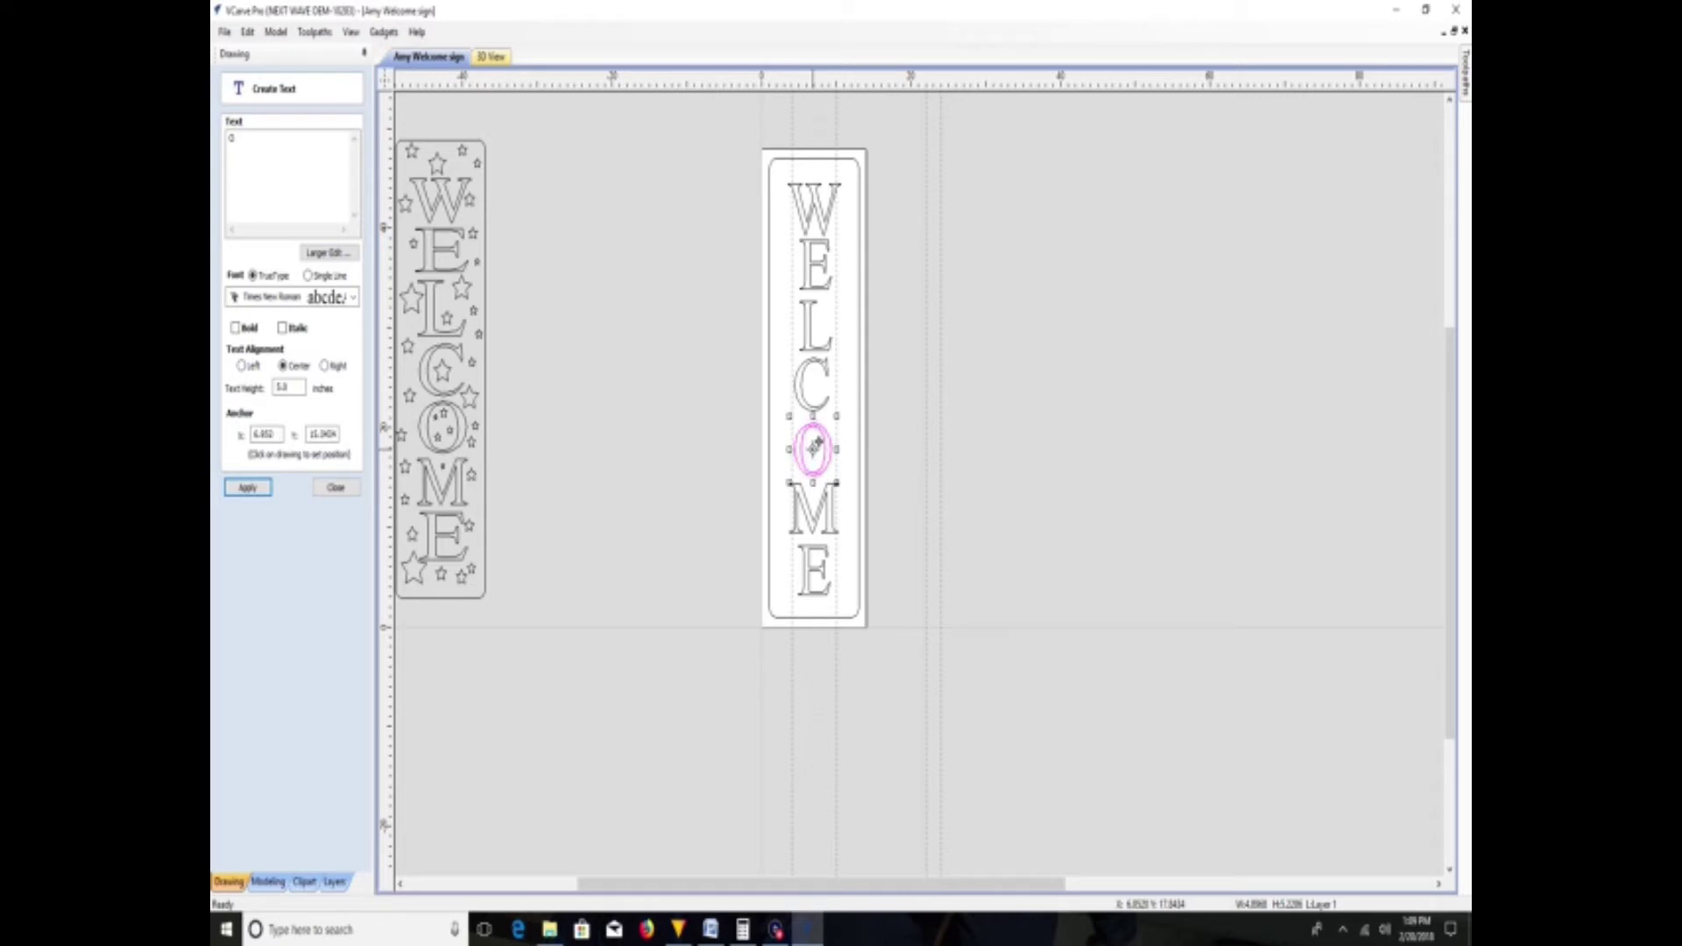
- Adjust the C, L and upper E positions, then close the Create Text form
click(806, 379)
drag(813, 378, 813, 378)
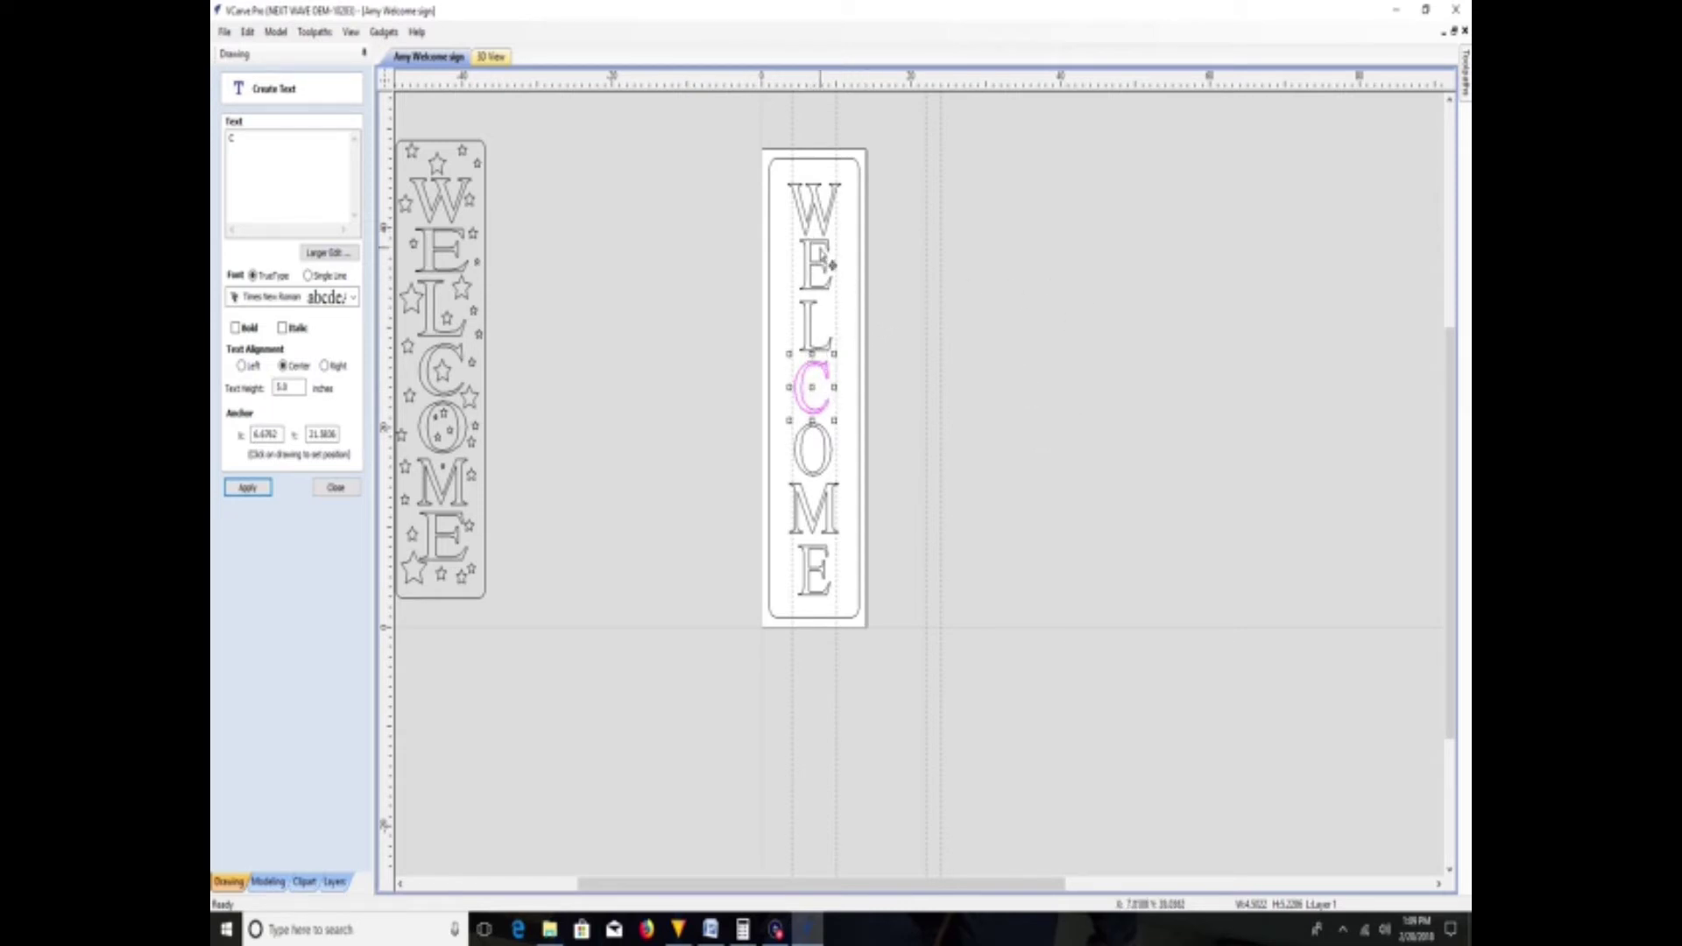
click(817, 331)
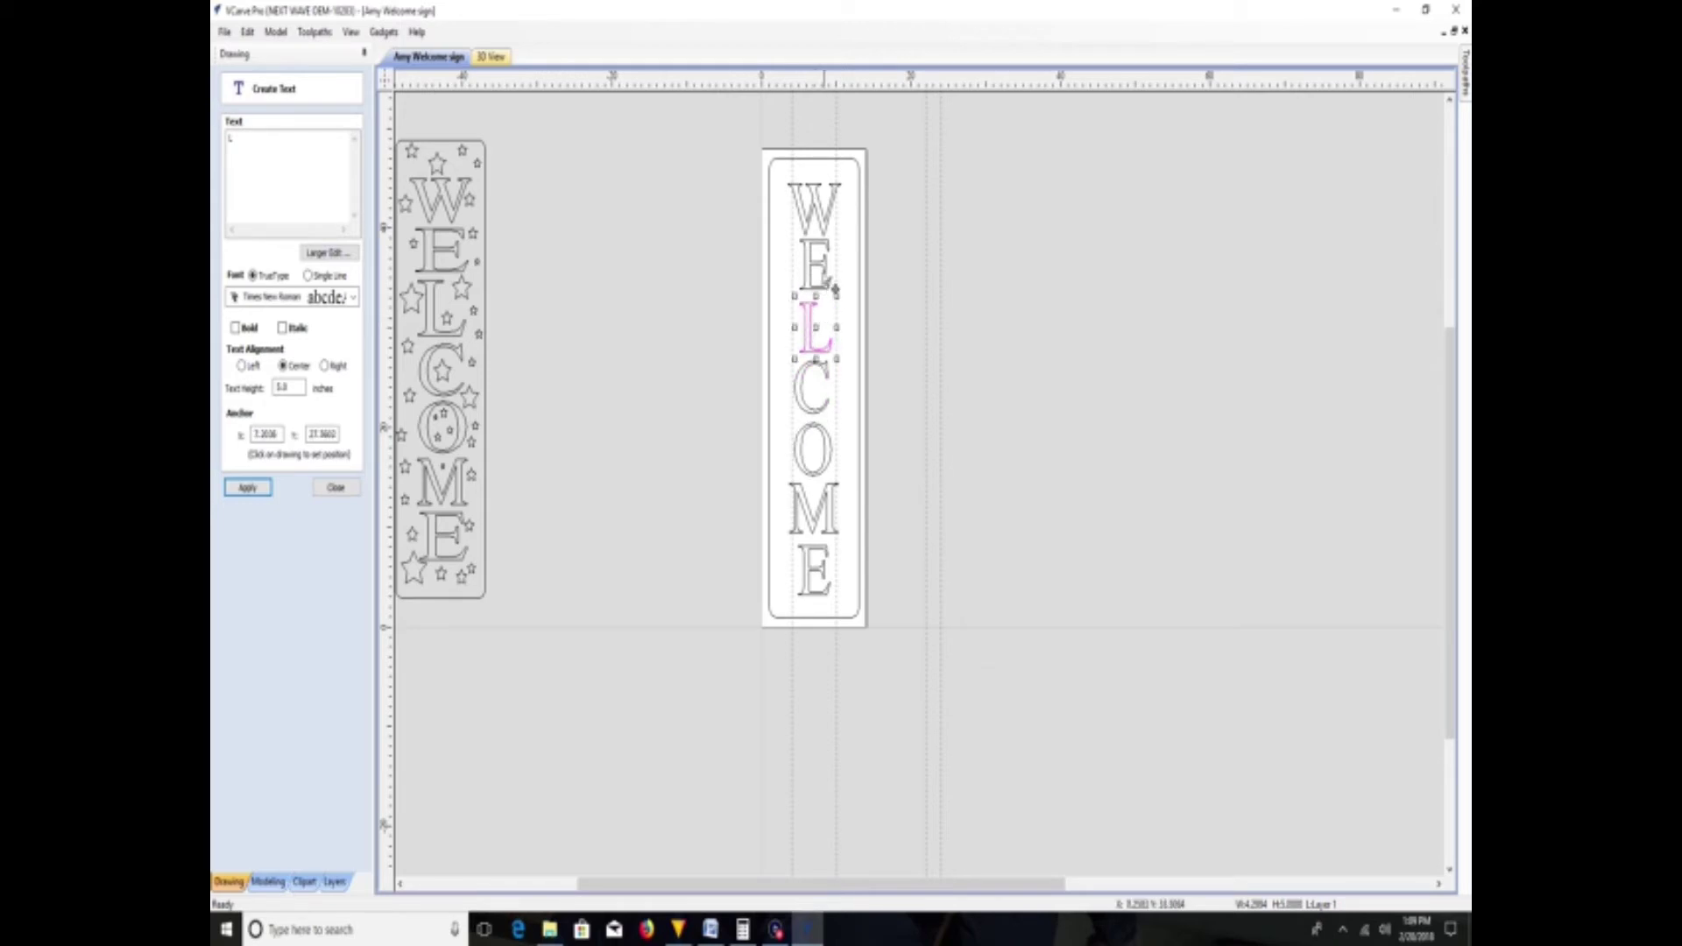
click(826, 280)
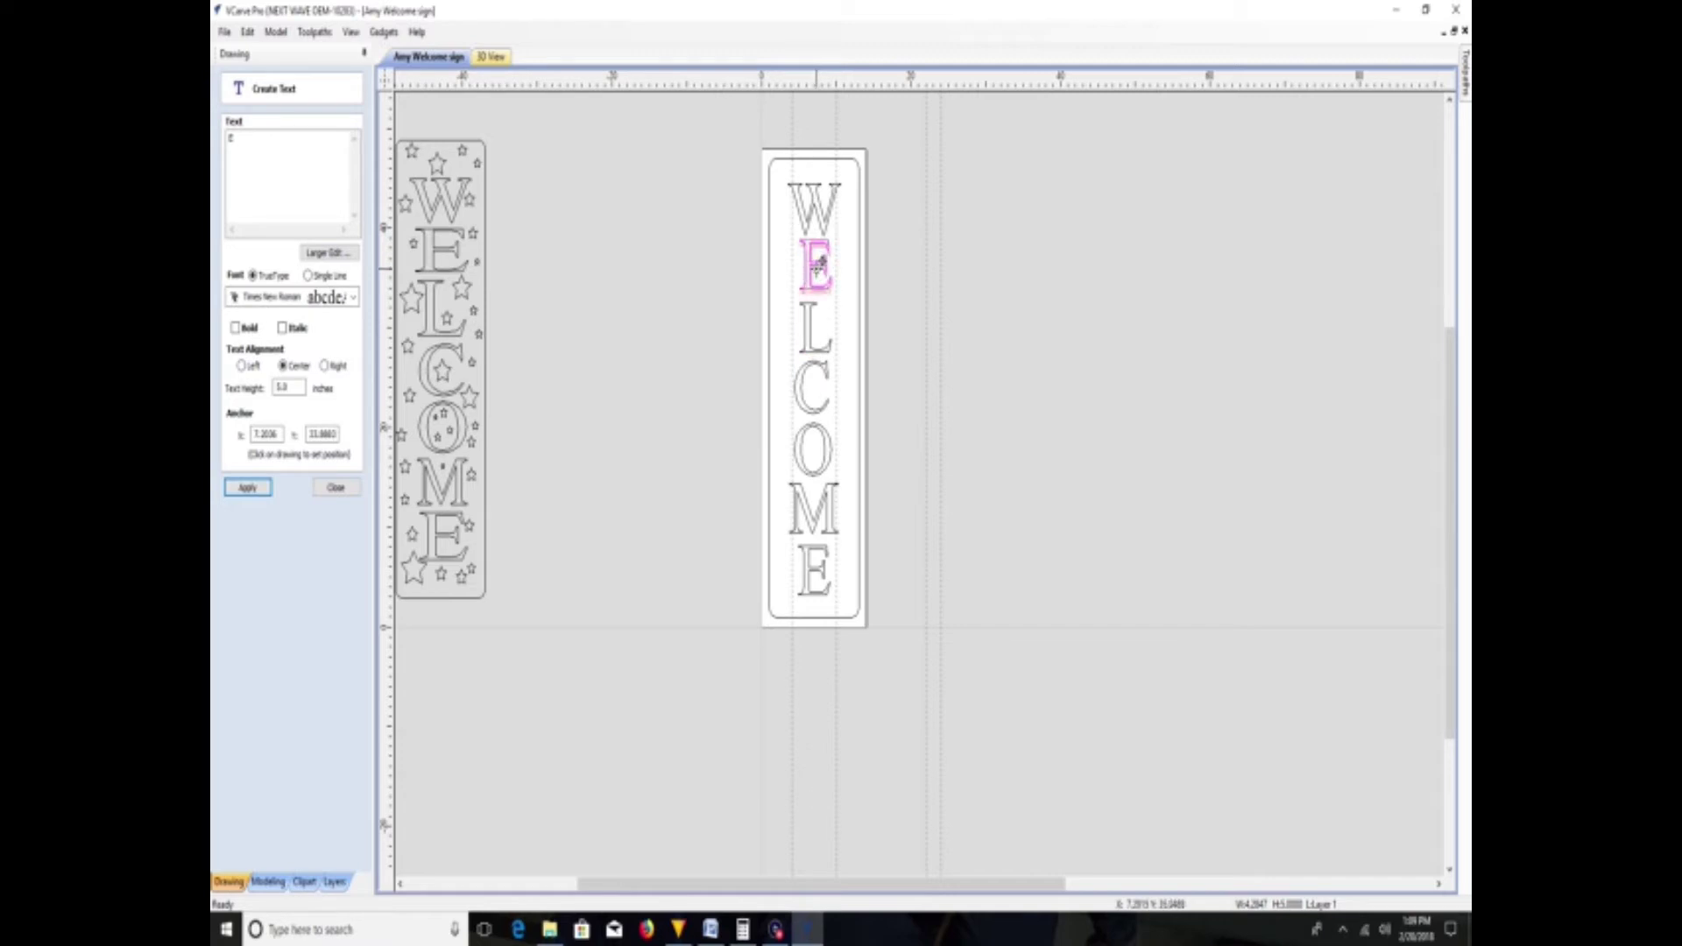
click(818, 263)
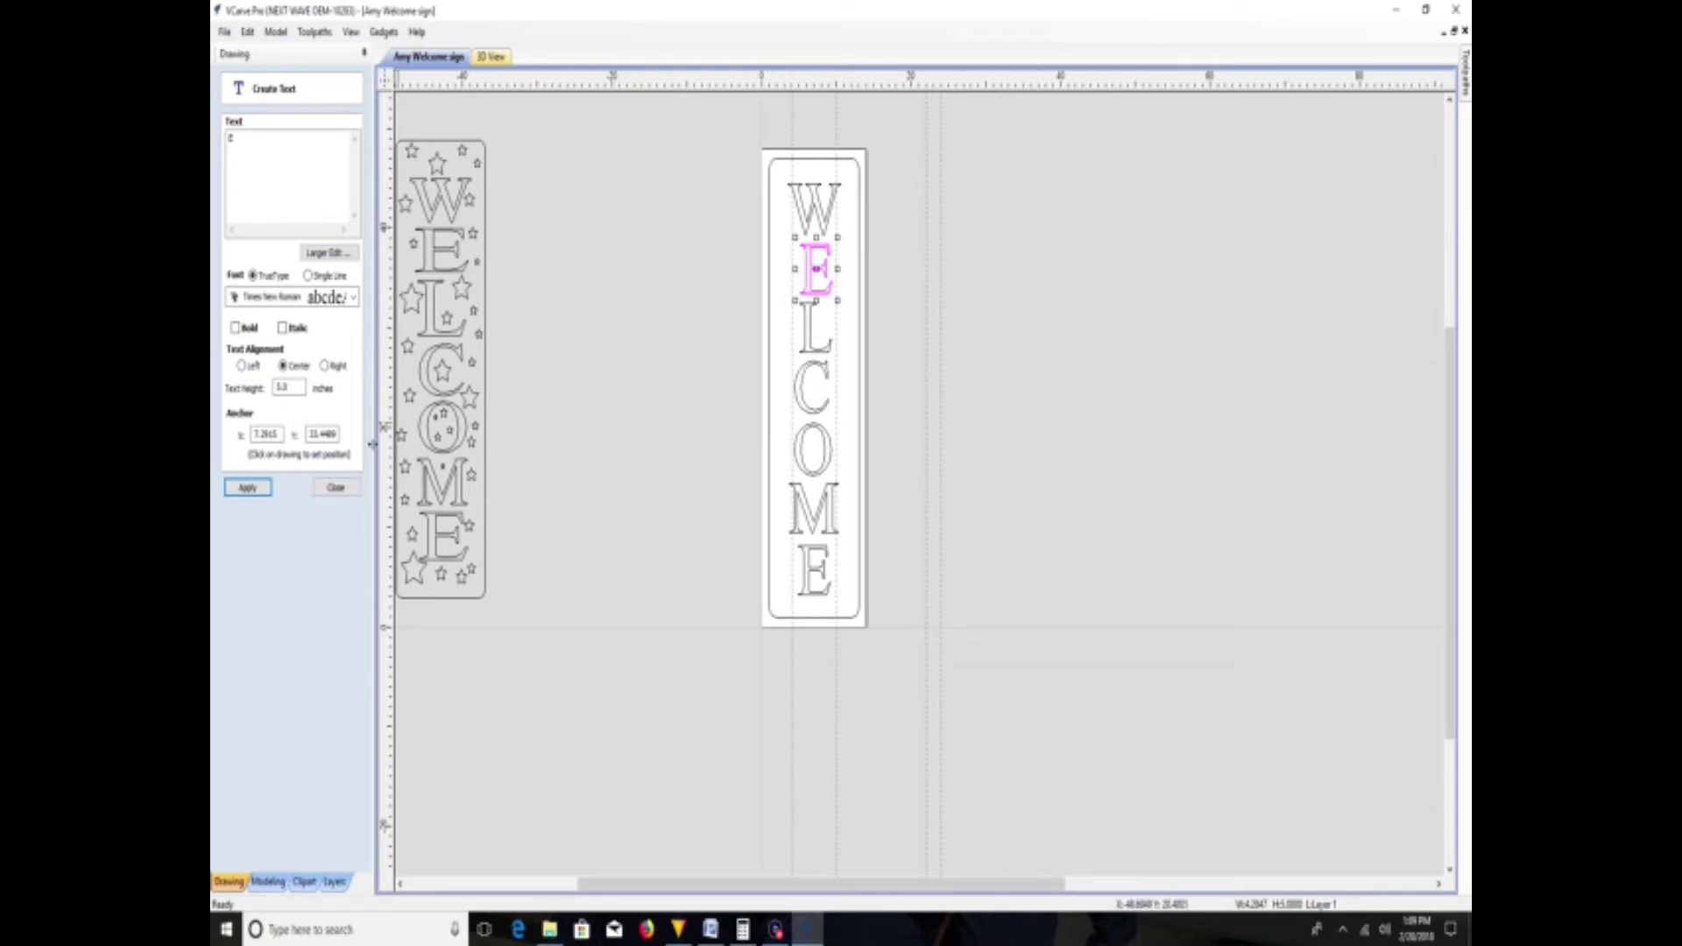
click(336, 488)
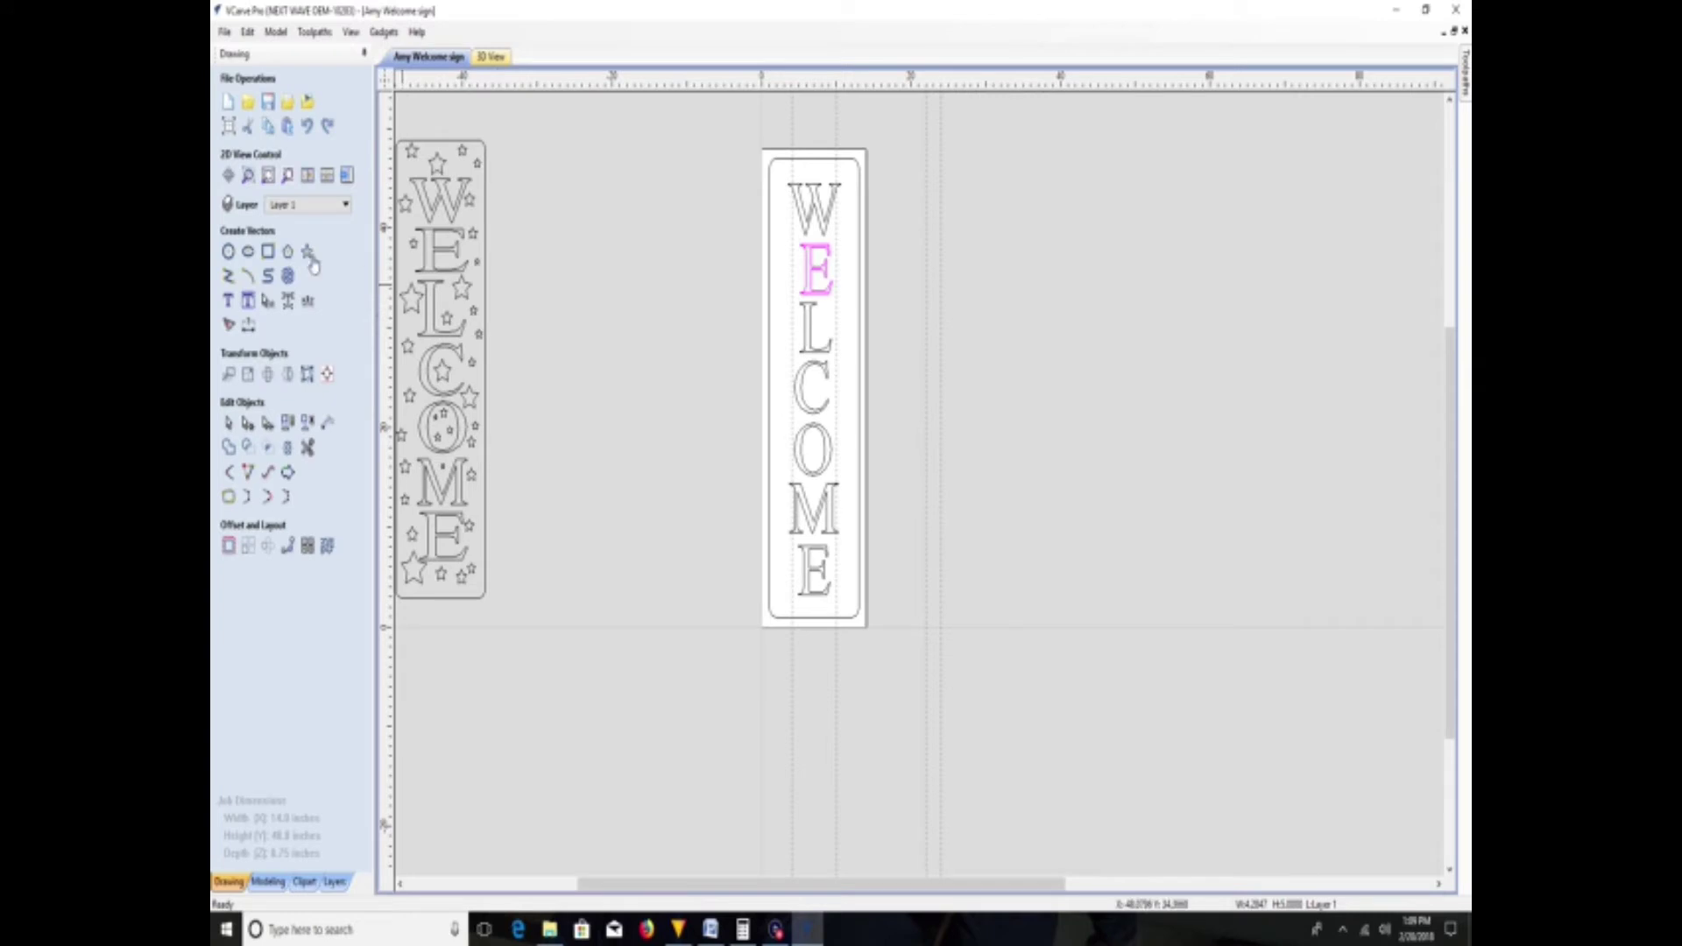
- Draw ten stars around the W, L, C, O and E letters, including a larger one left of the bottom E
click(309, 254)
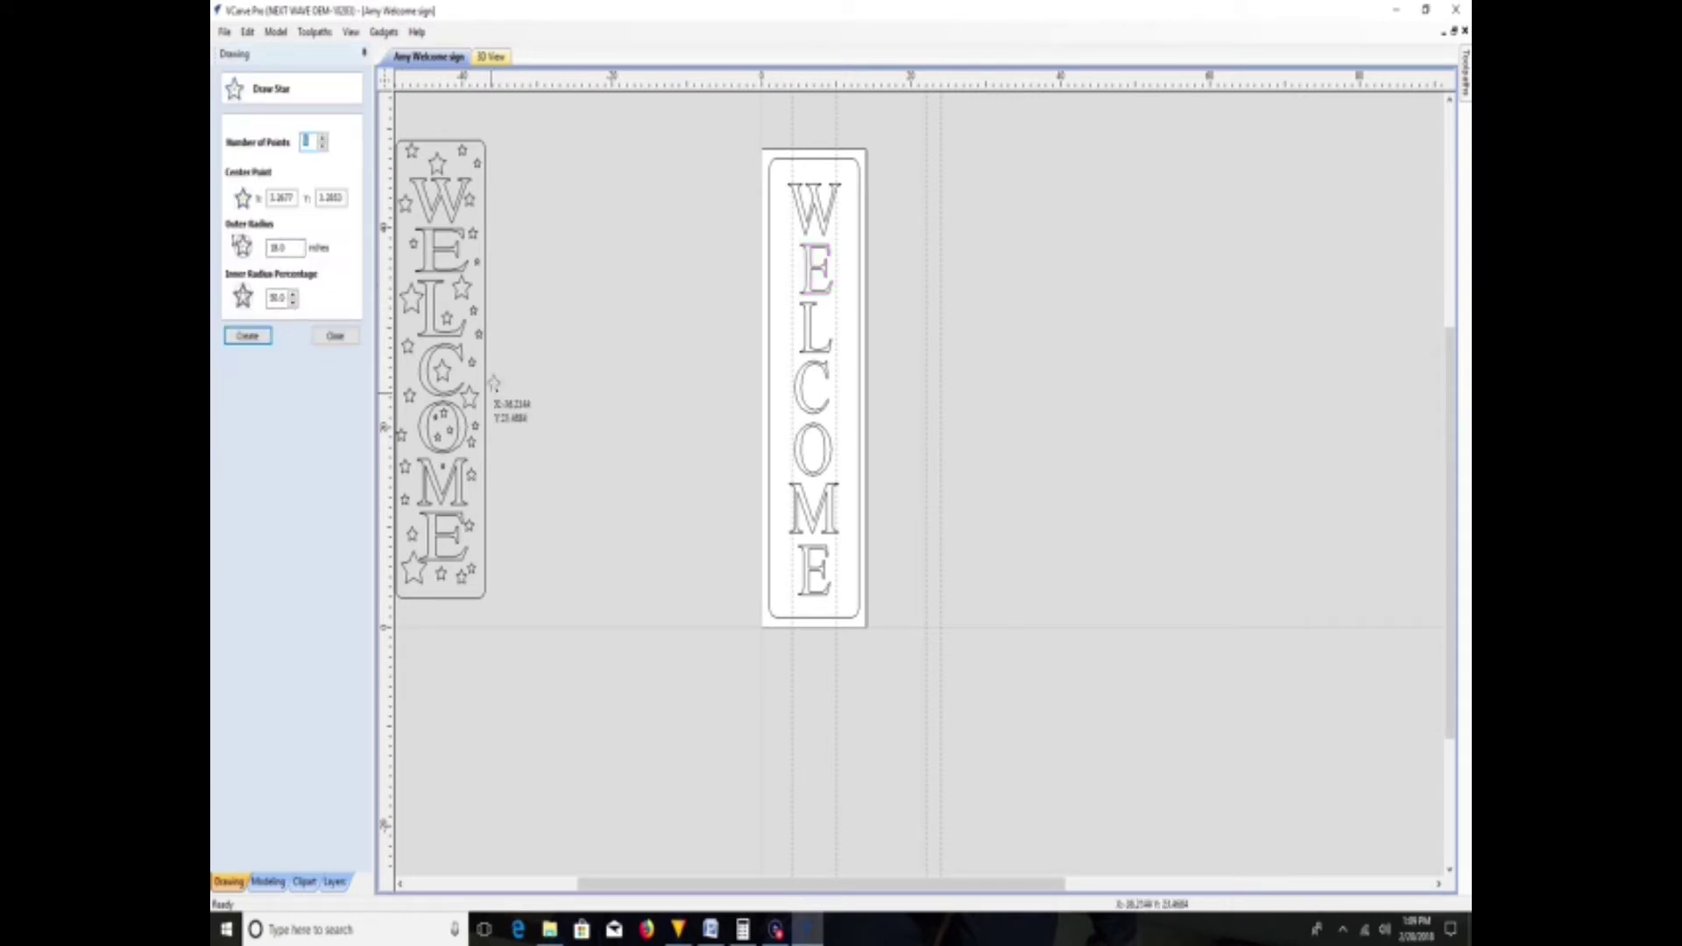
drag(790, 165, 805, 271)
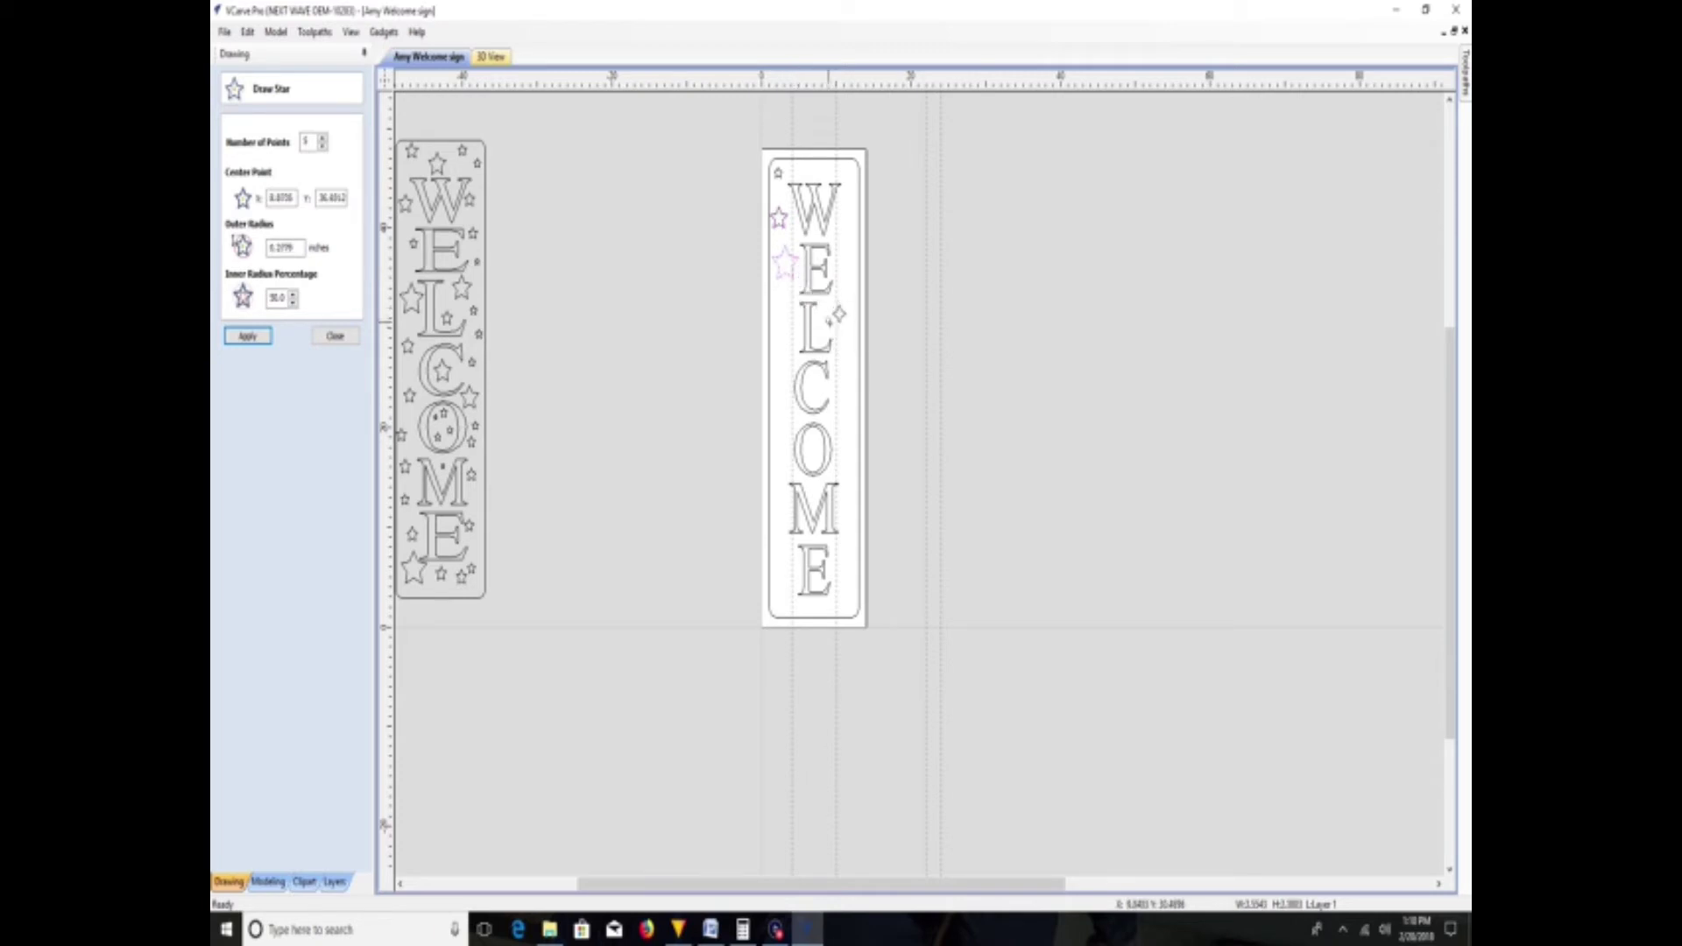
drag(828, 319, 836, 326)
drag(839, 387, 860, 442)
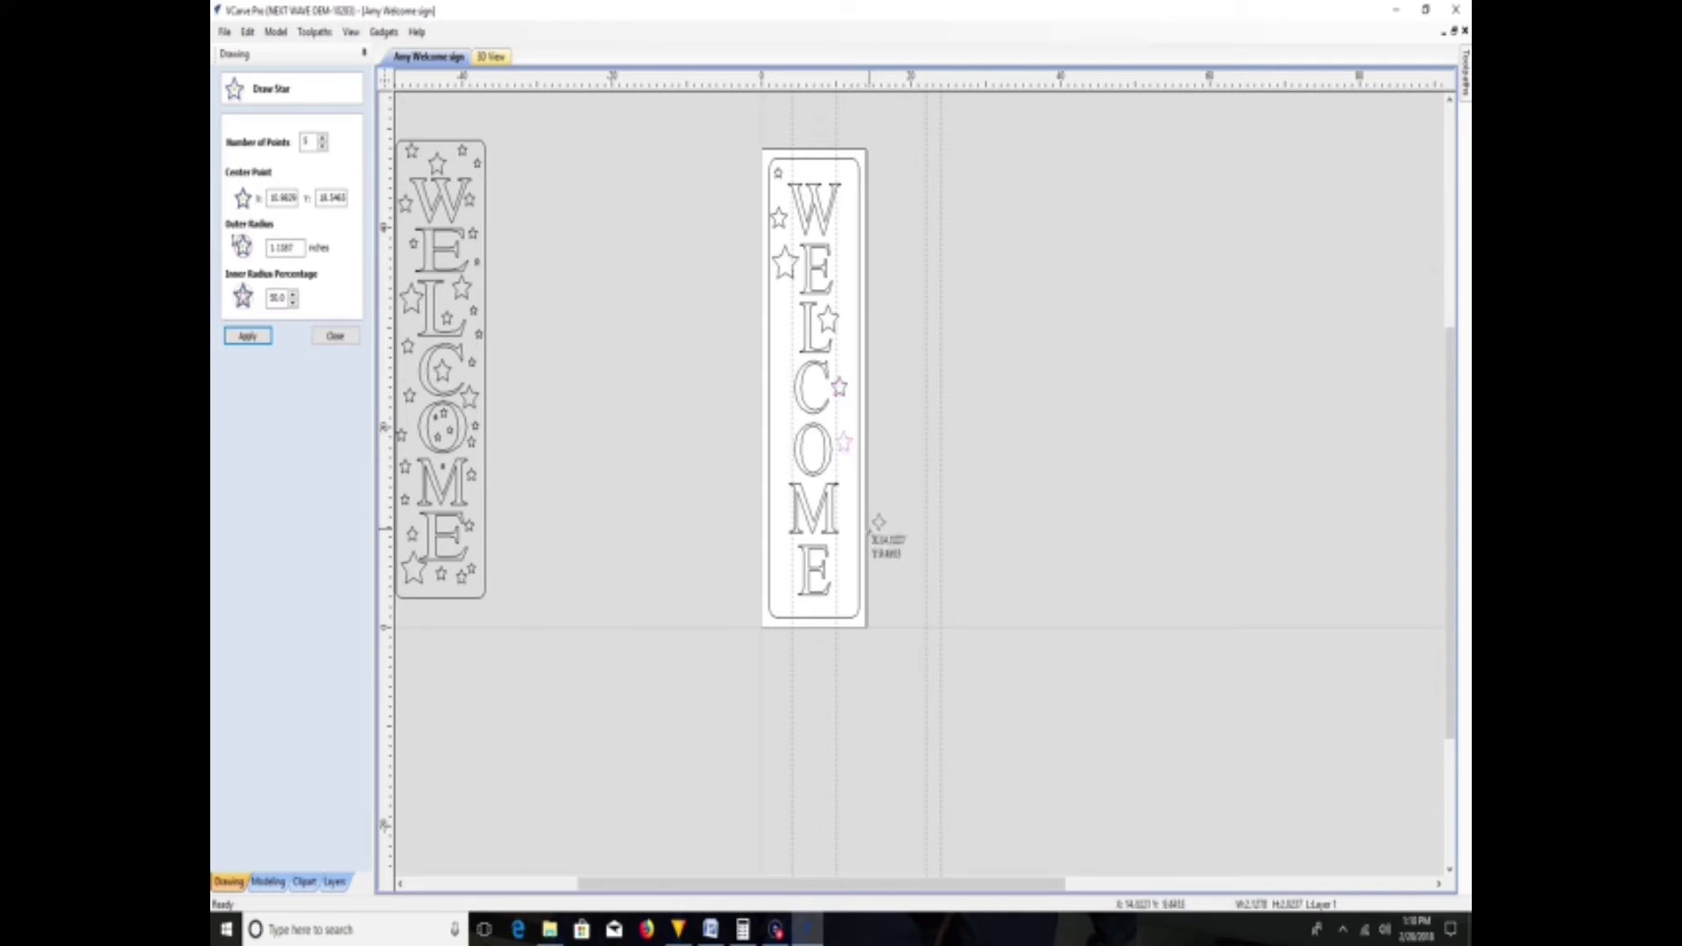
drag(845, 561, 857, 558)
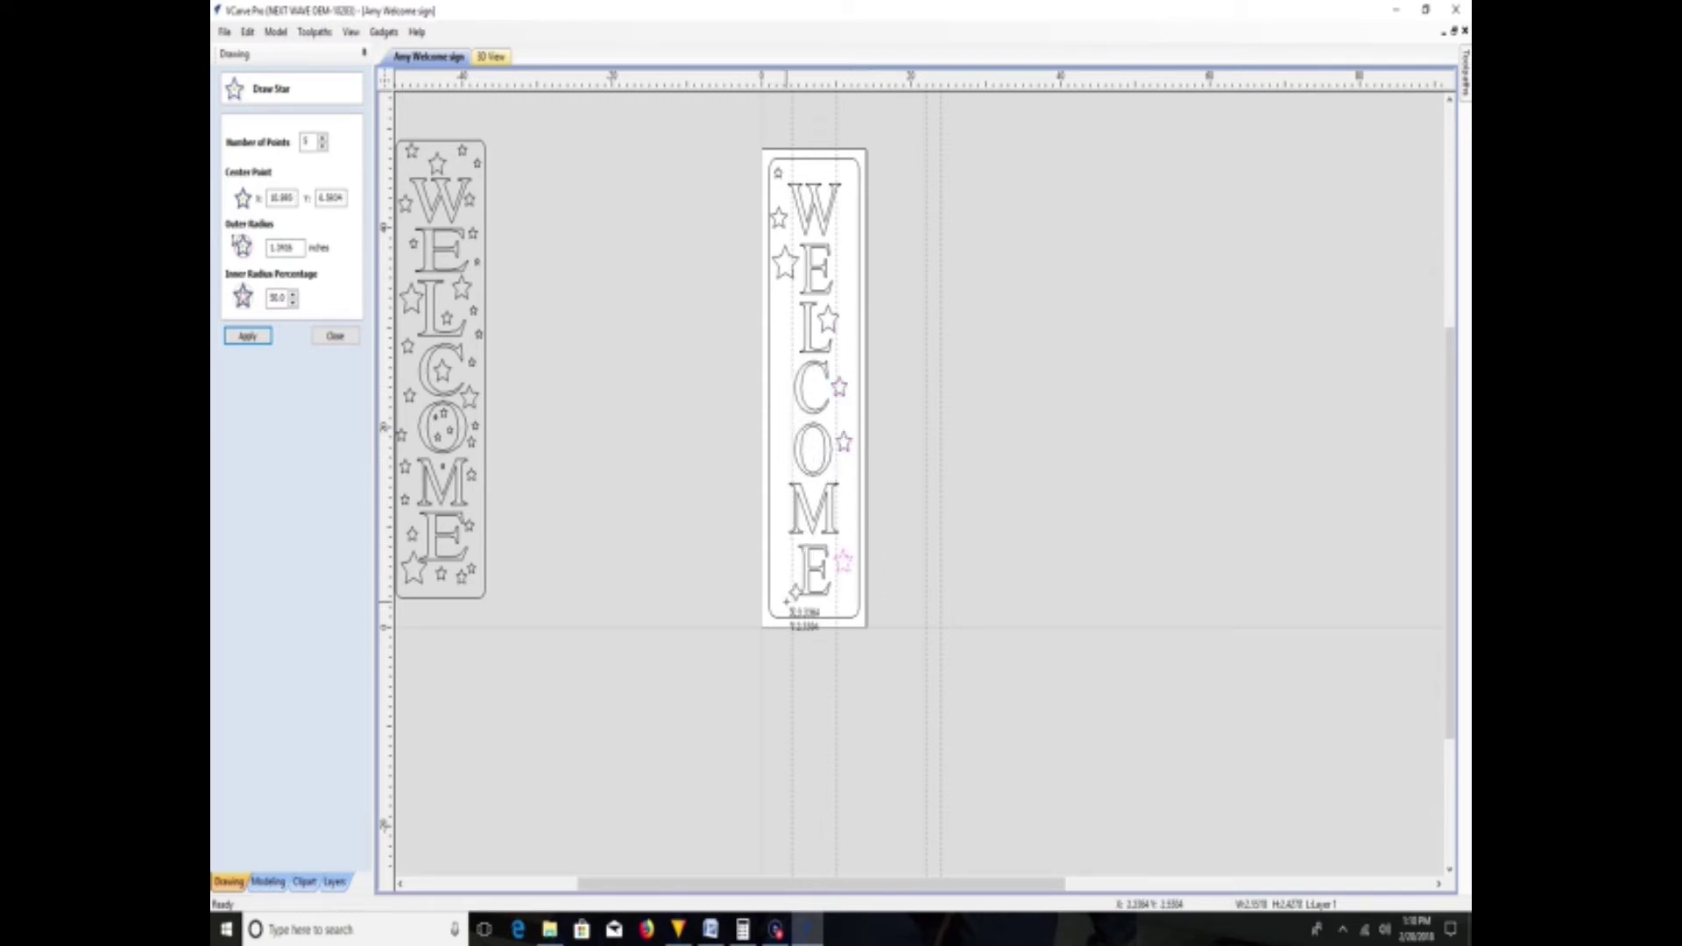
mouse_move(782, 561)
mouse_down()
mouse_move(793, 596)
mouse_move(823, 610)
mouse_up()
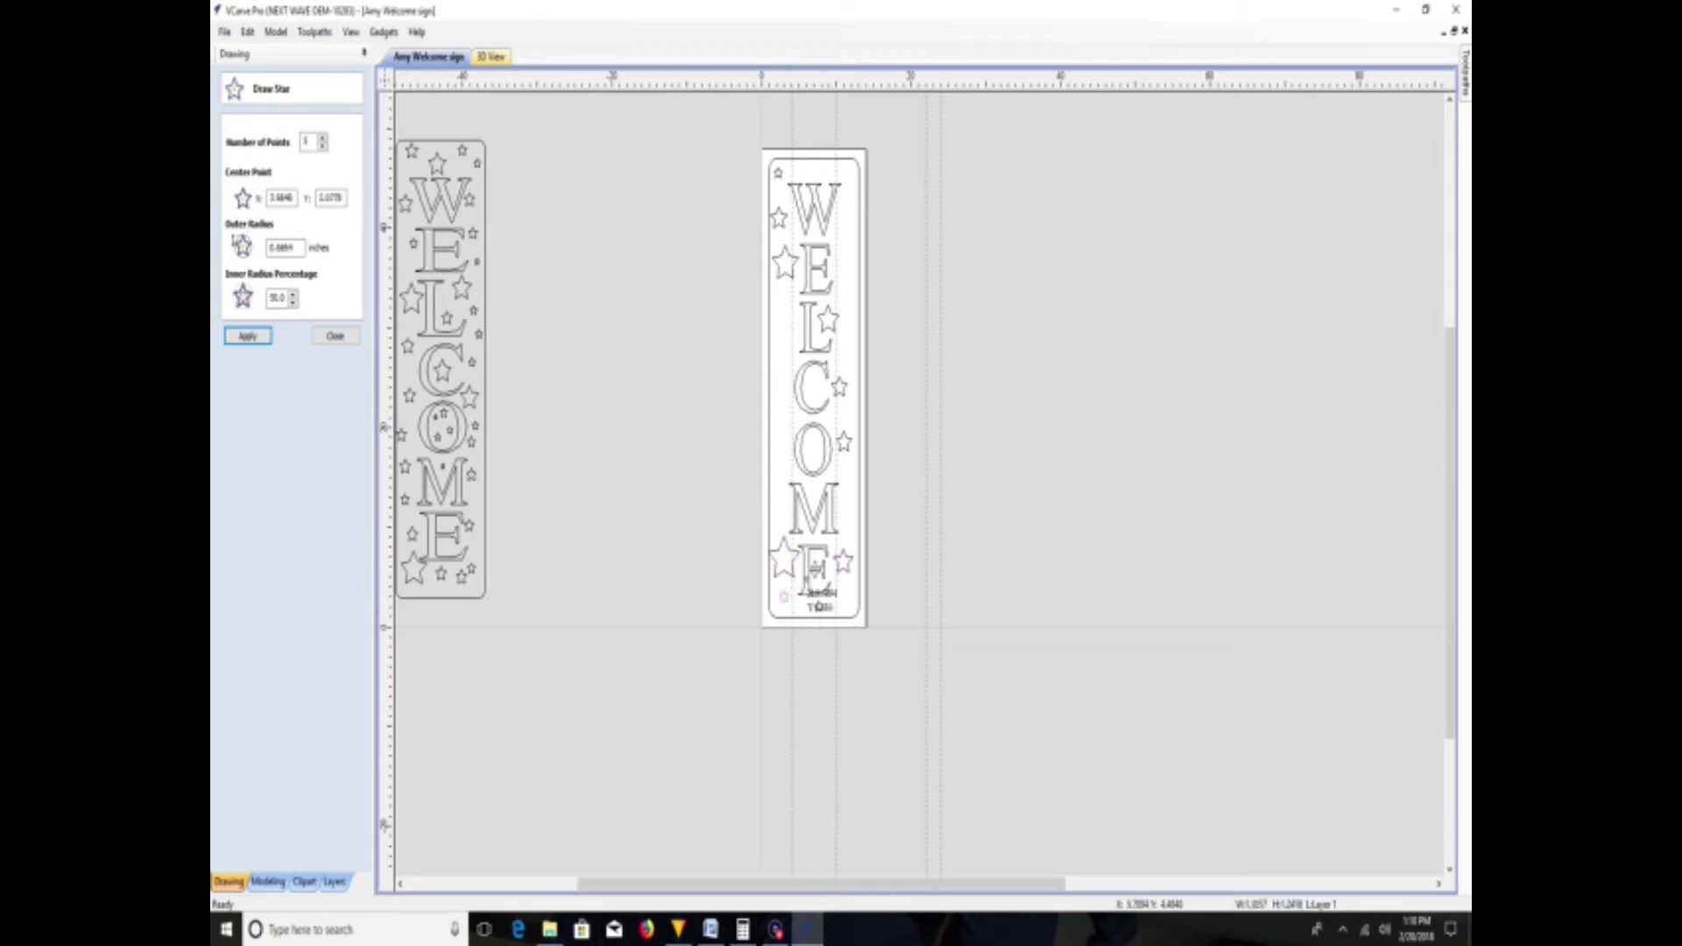
drag(768, 405, 832, 389)
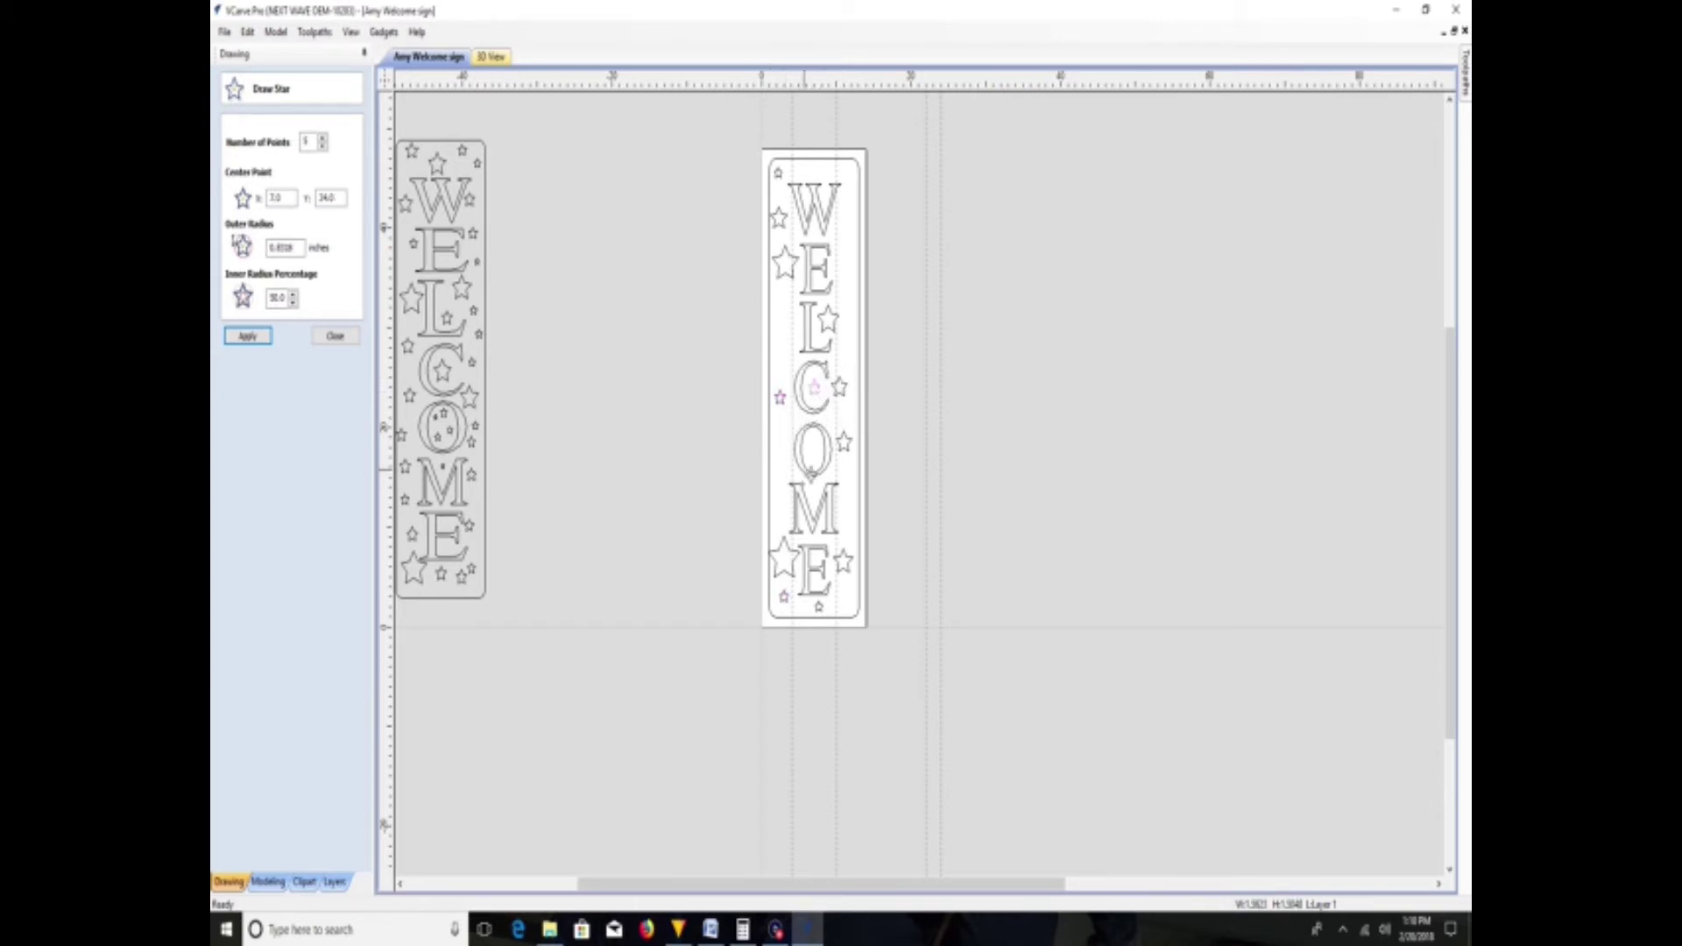
drag(791, 322, 780, 331)
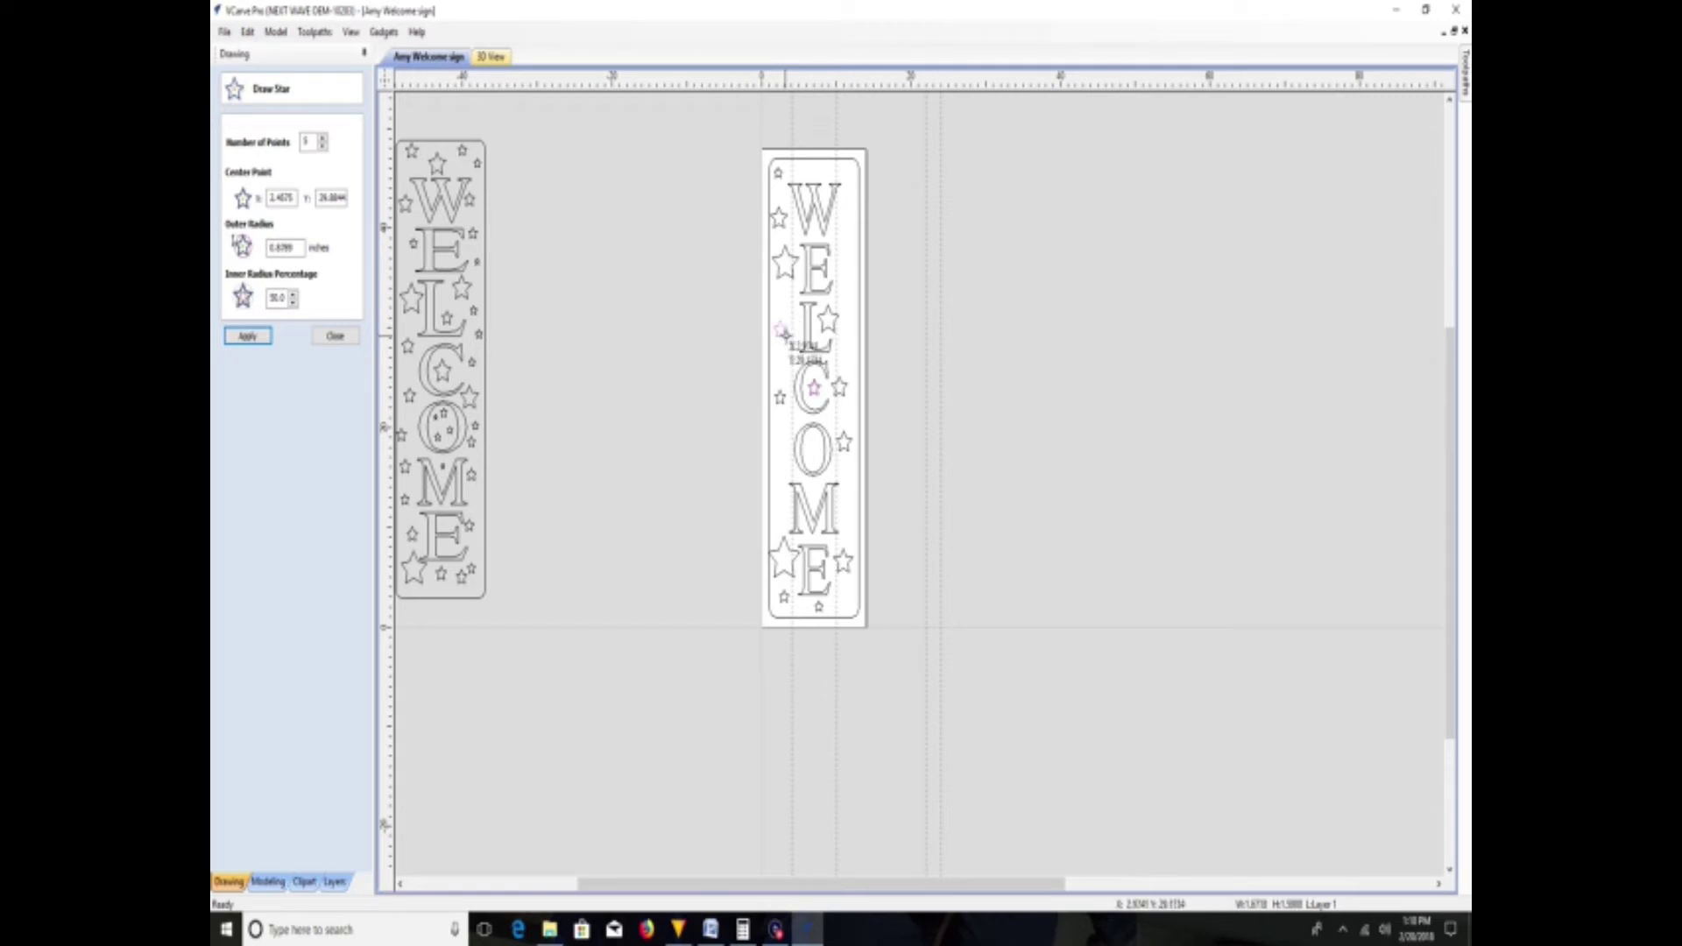
drag(784, 462, 789, 471)
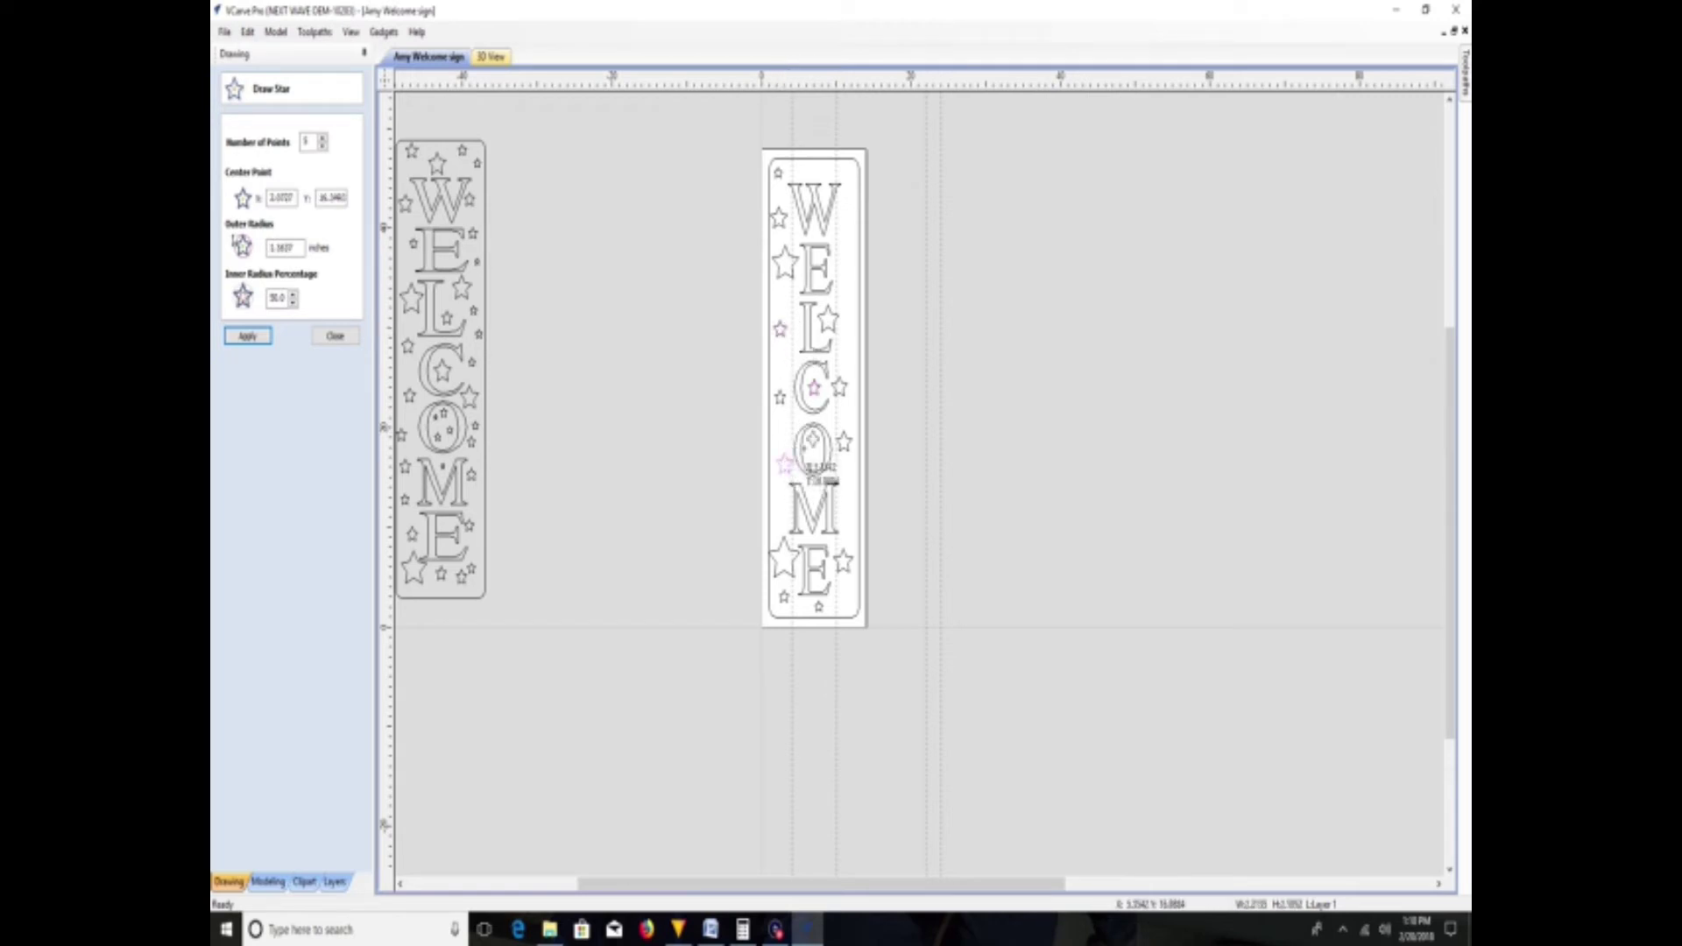
drag(846, 226, 856, 232)
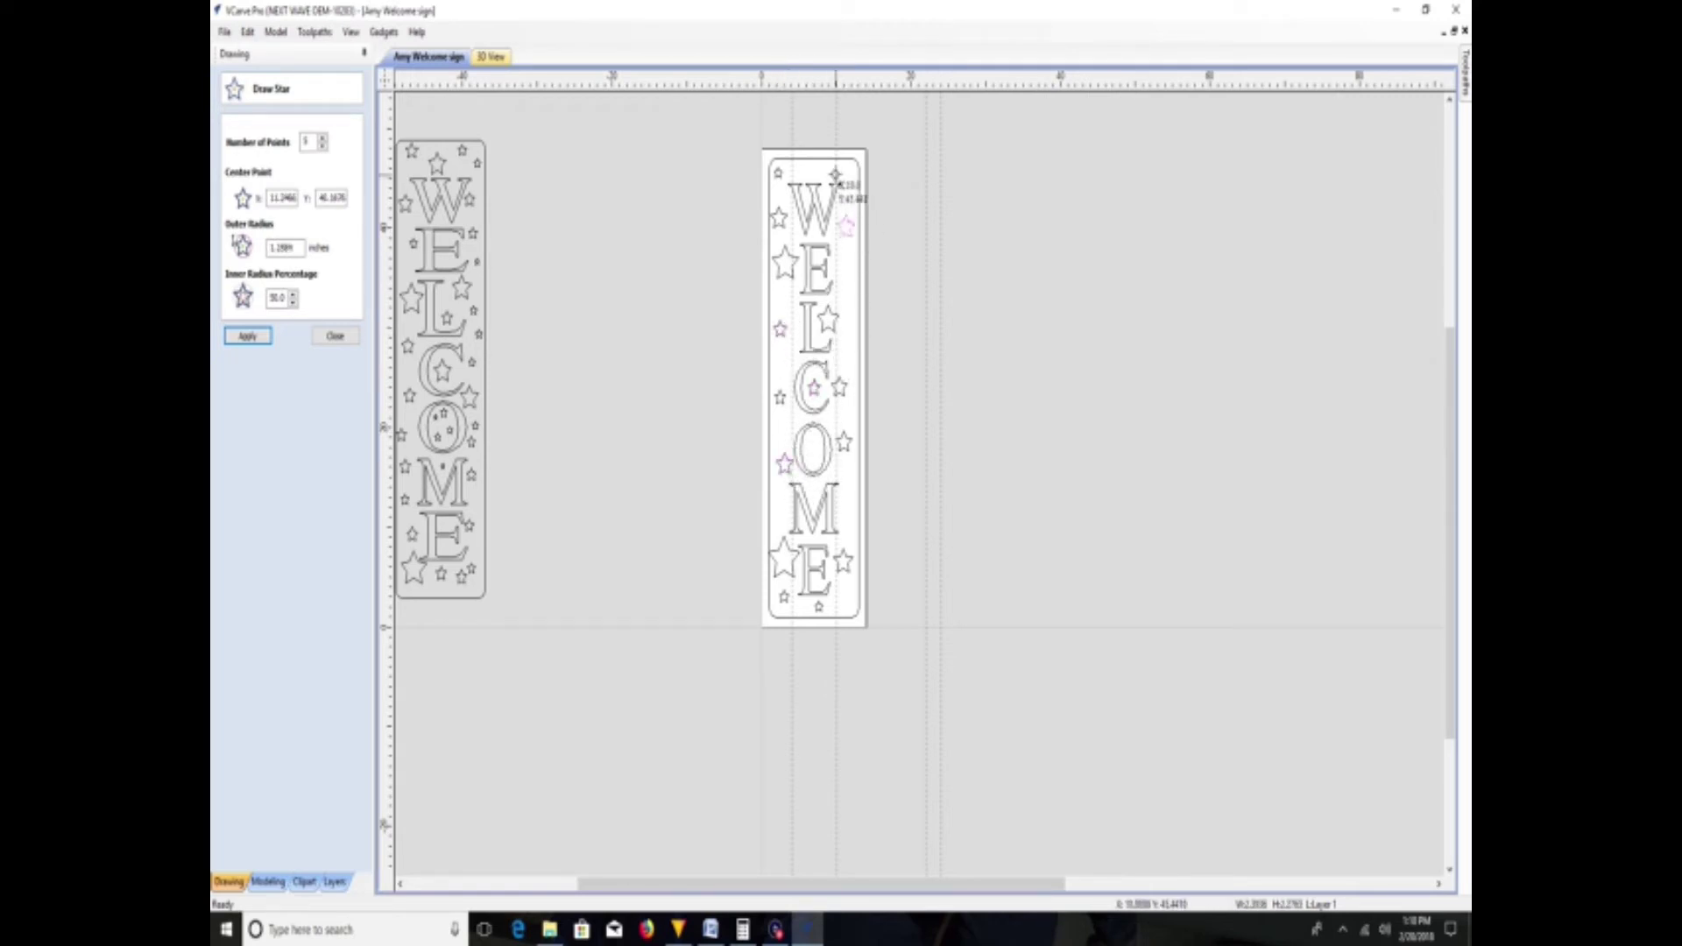
drag(826, 167, 831, 168)
- Delete the unwanted top star and draw a replacement at the top centre of the sign
key(Escape)
right_click(830, 168)
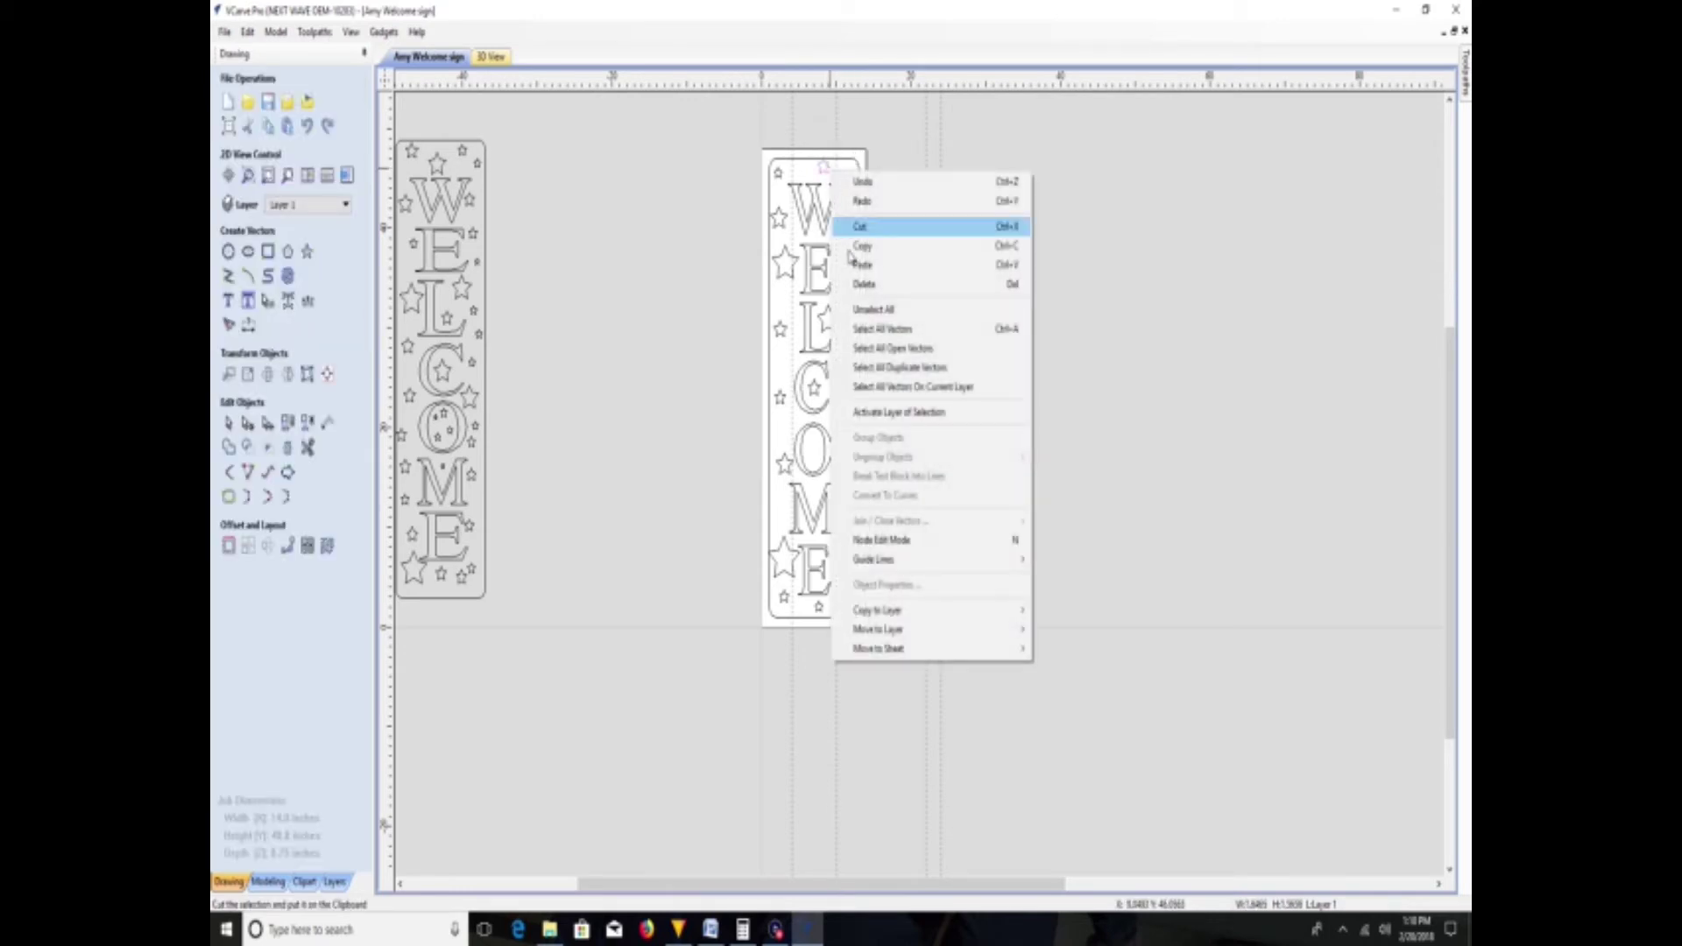
click(862, 284)
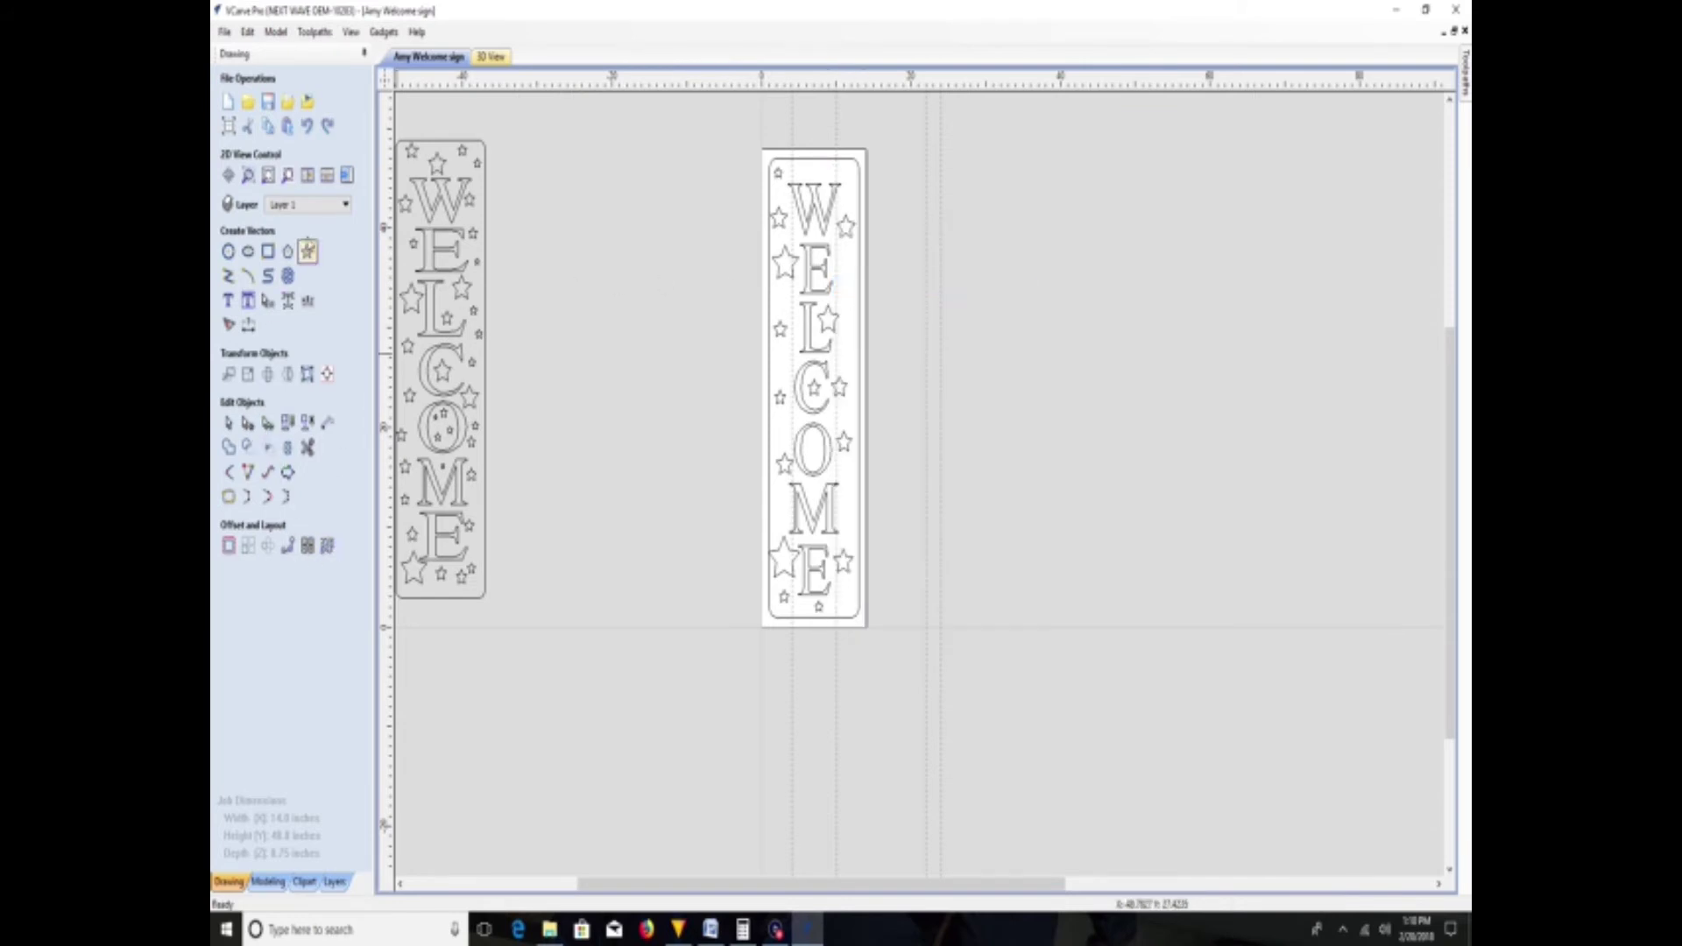
click(310, 252)
drag(828, 165, 813, 170)
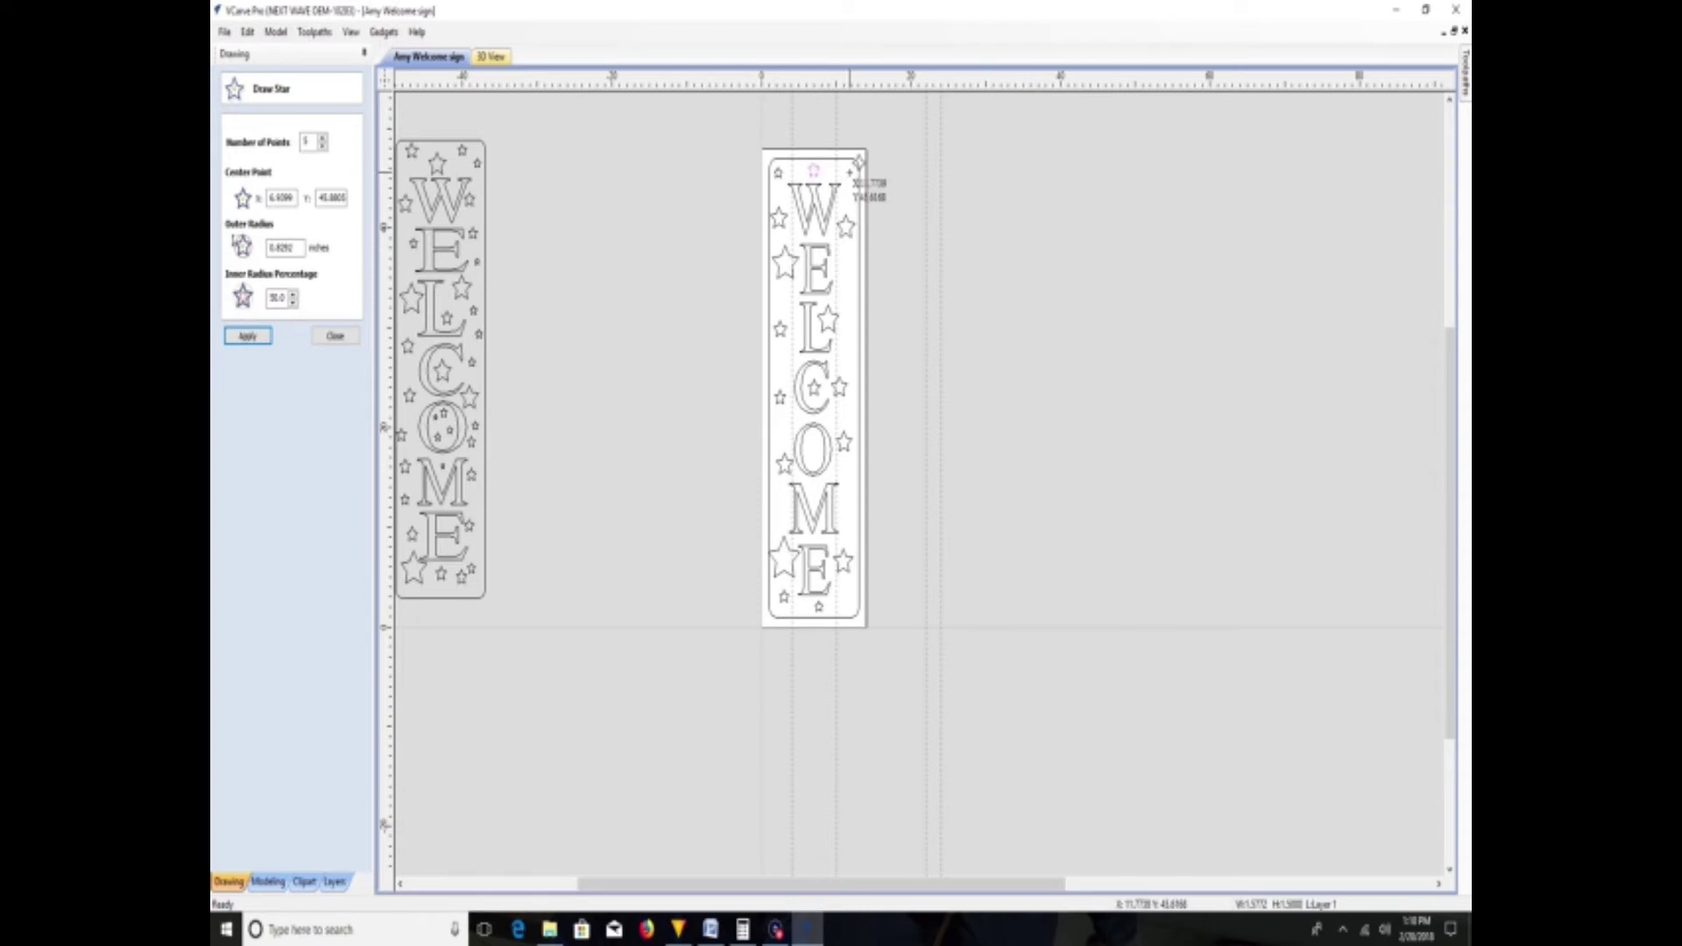
- Add small stars right of the upper E, L, O and M, in the bottom-right corner and inside the O
click(847, 291)
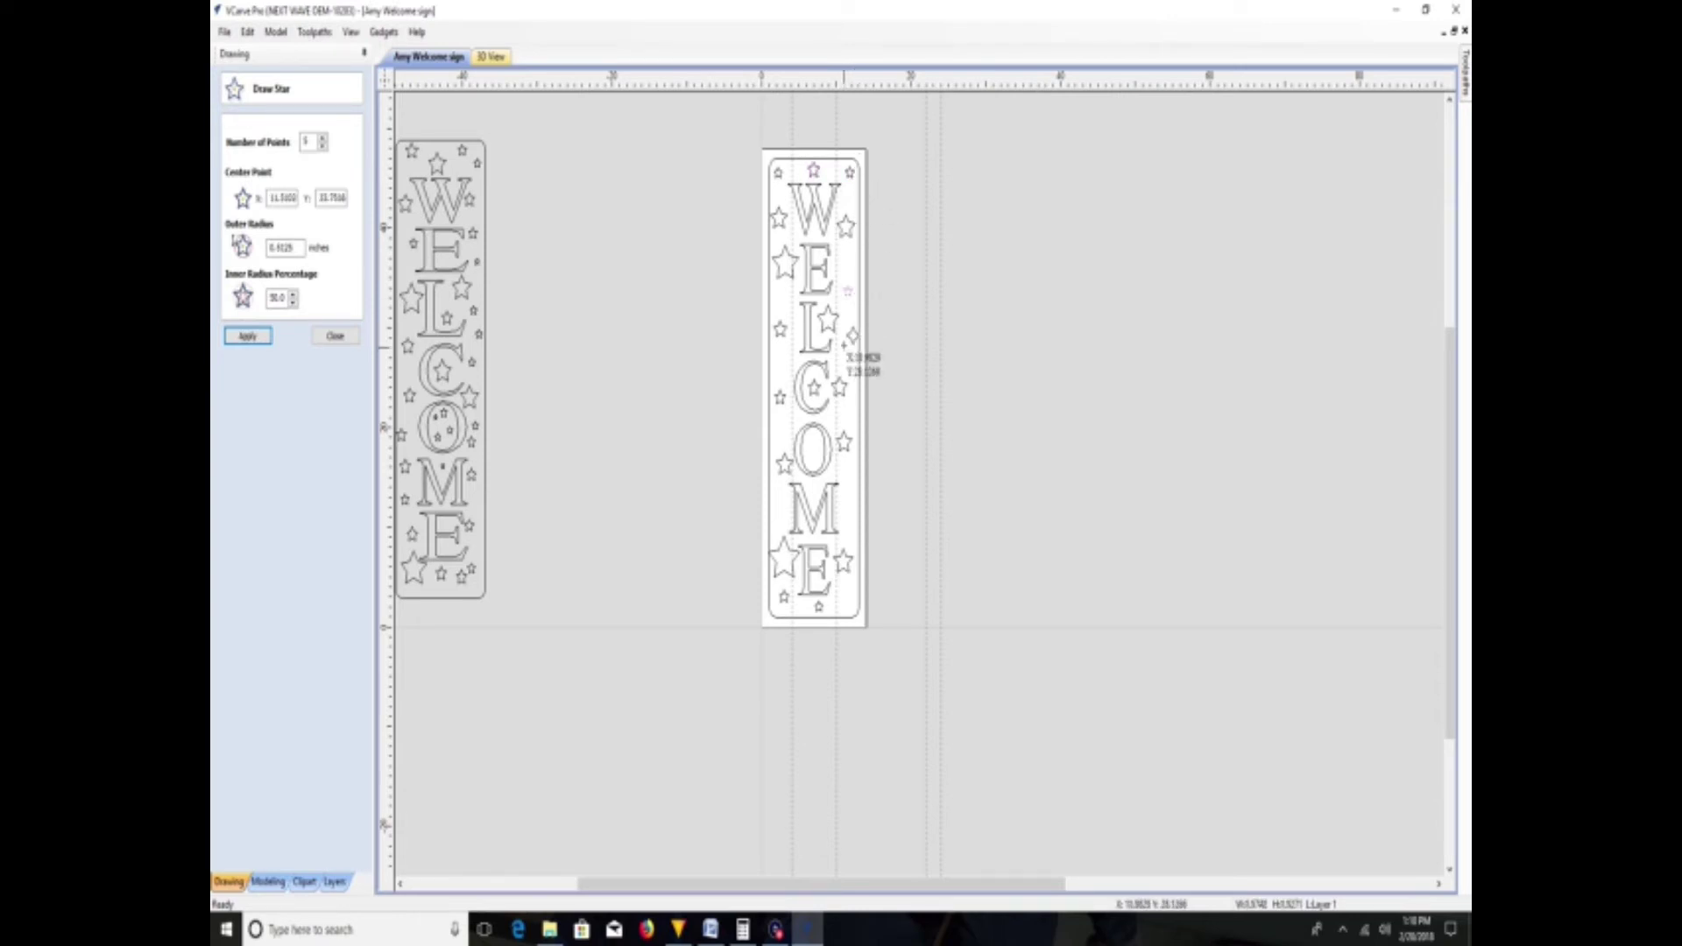
click(848, 343)
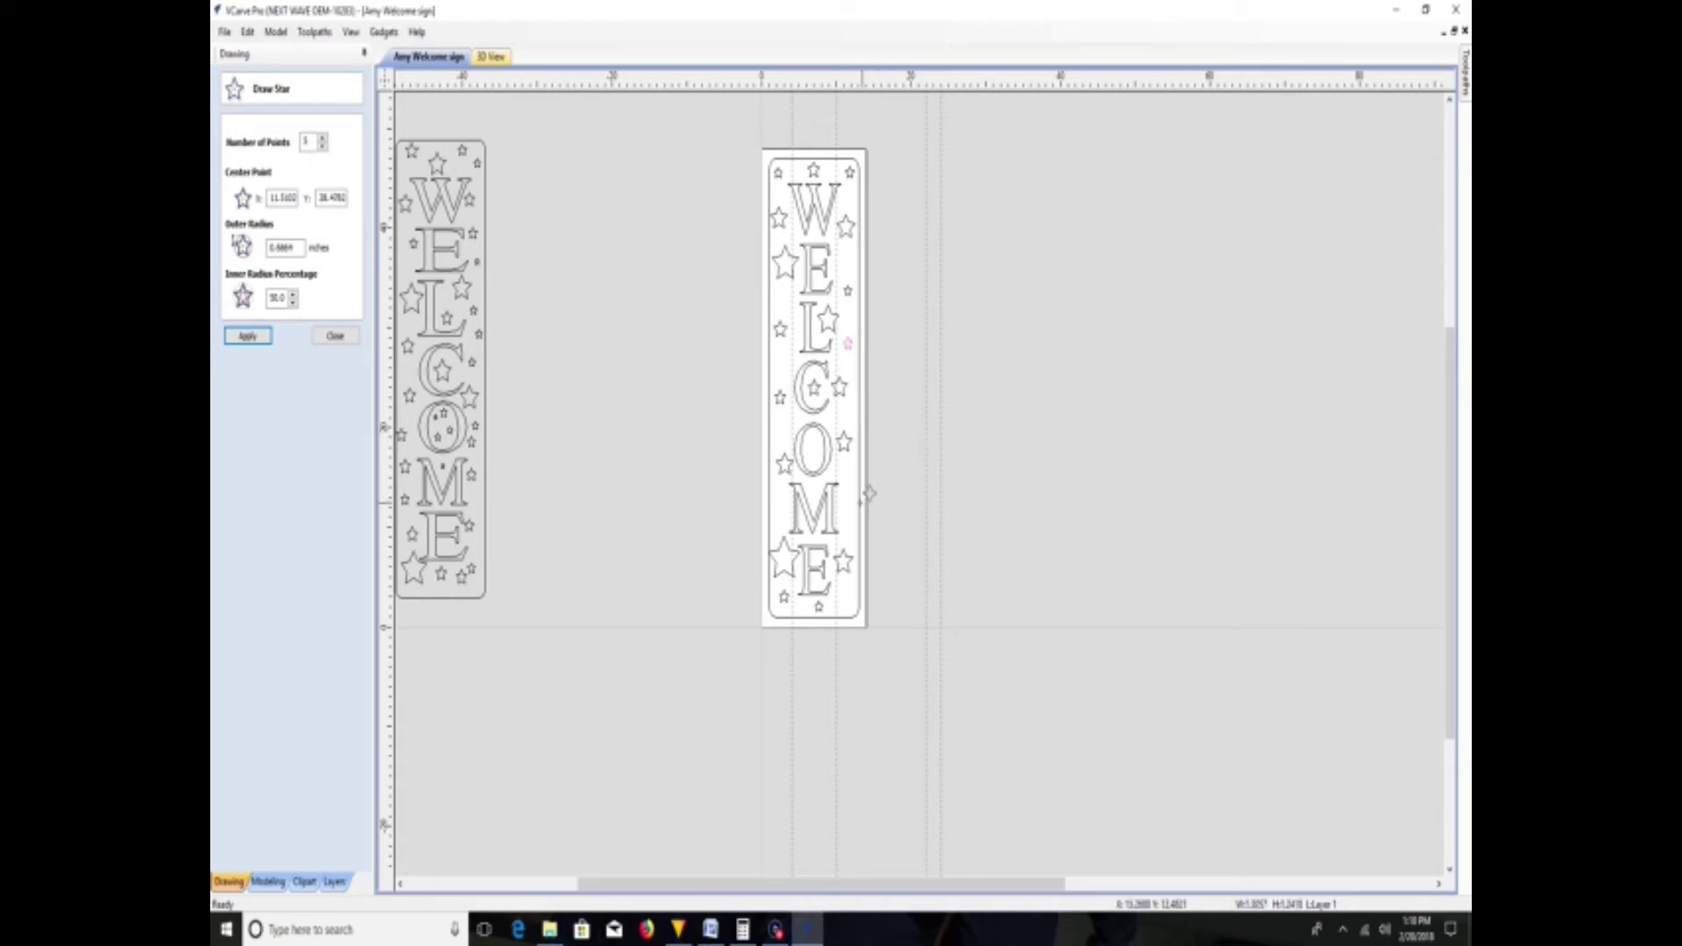
click(845, 474)
click(848, 478)
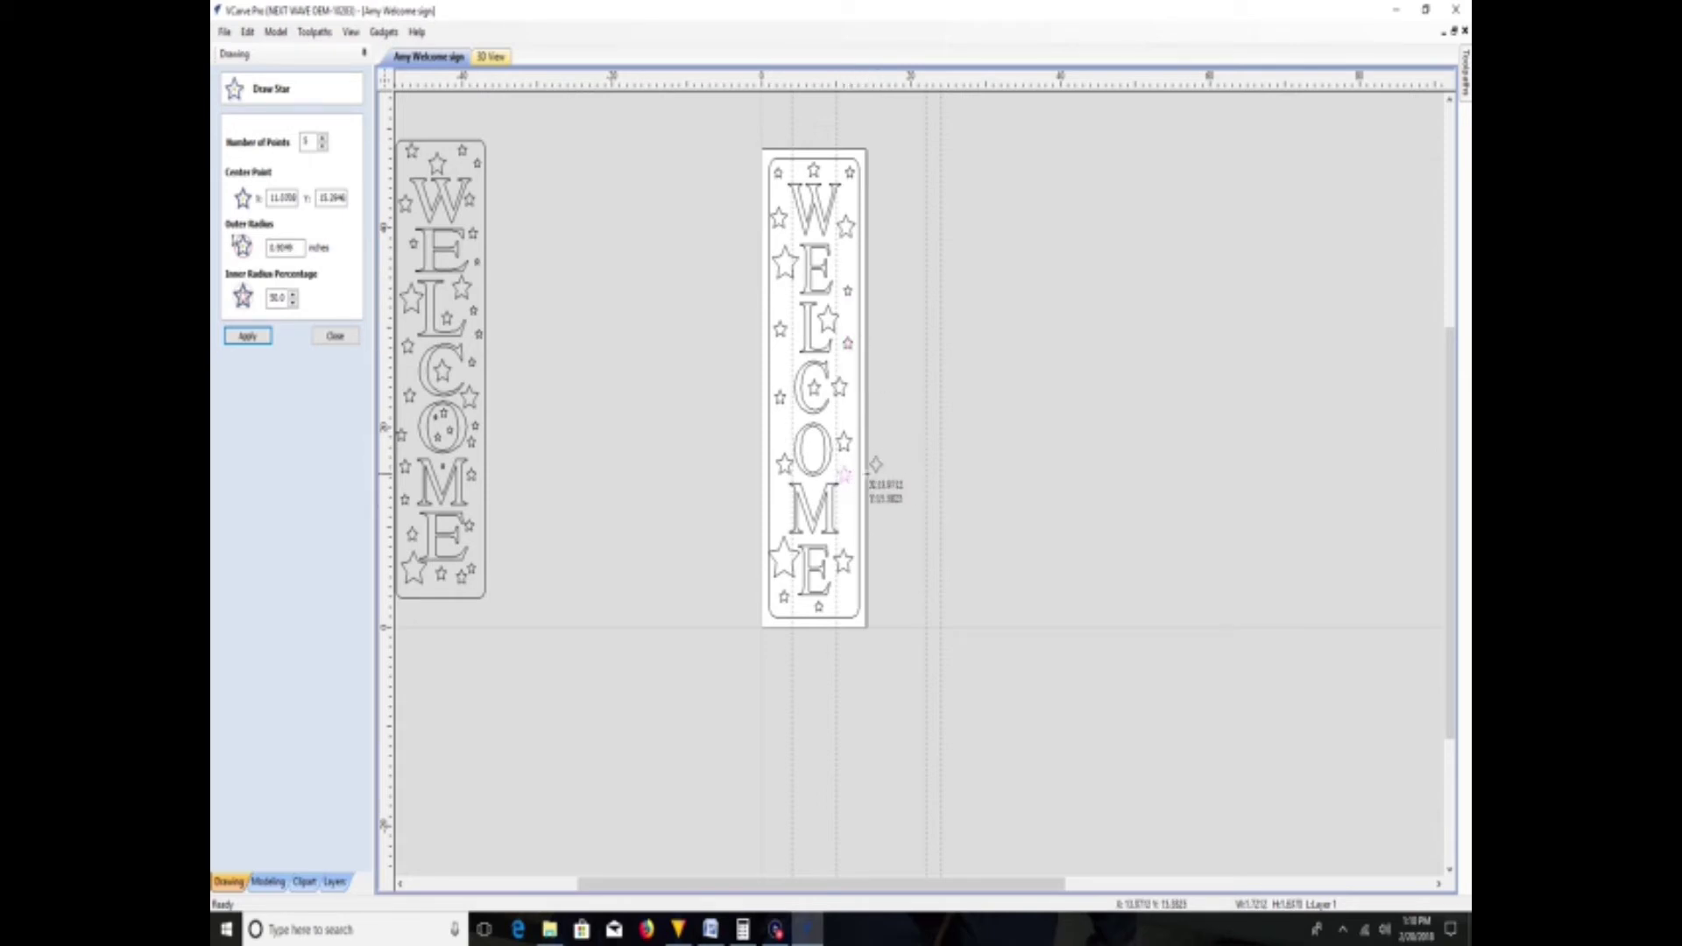
click(848, 532)
click(851, 537)
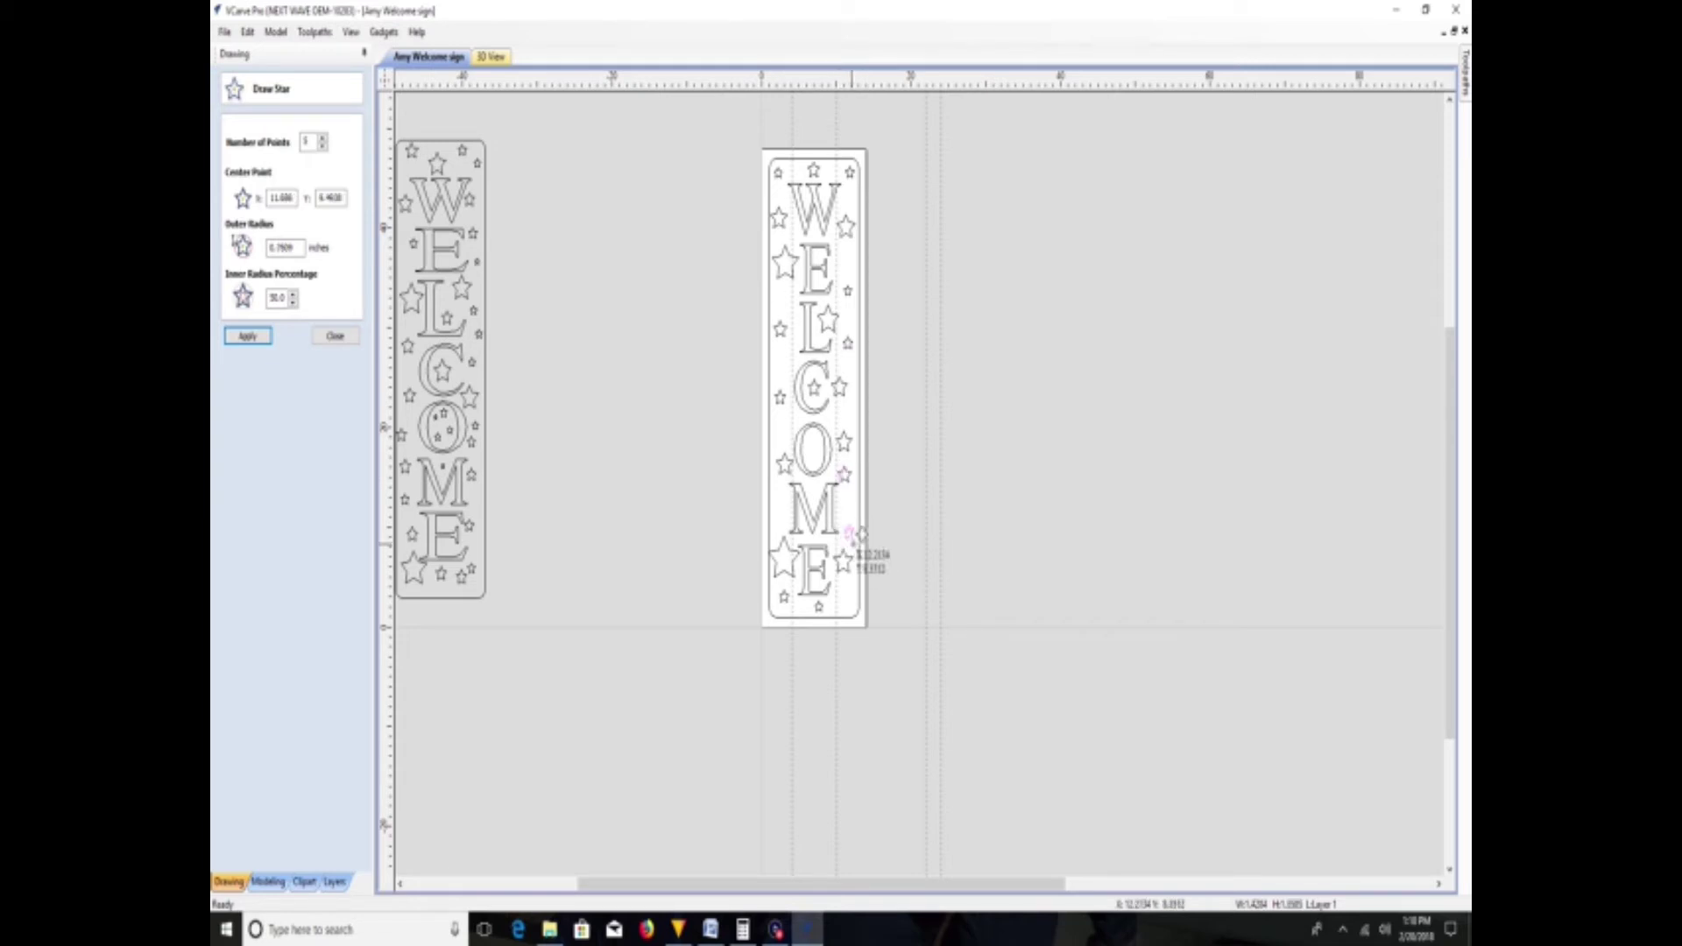
click(846, 603)
click(849, 607)
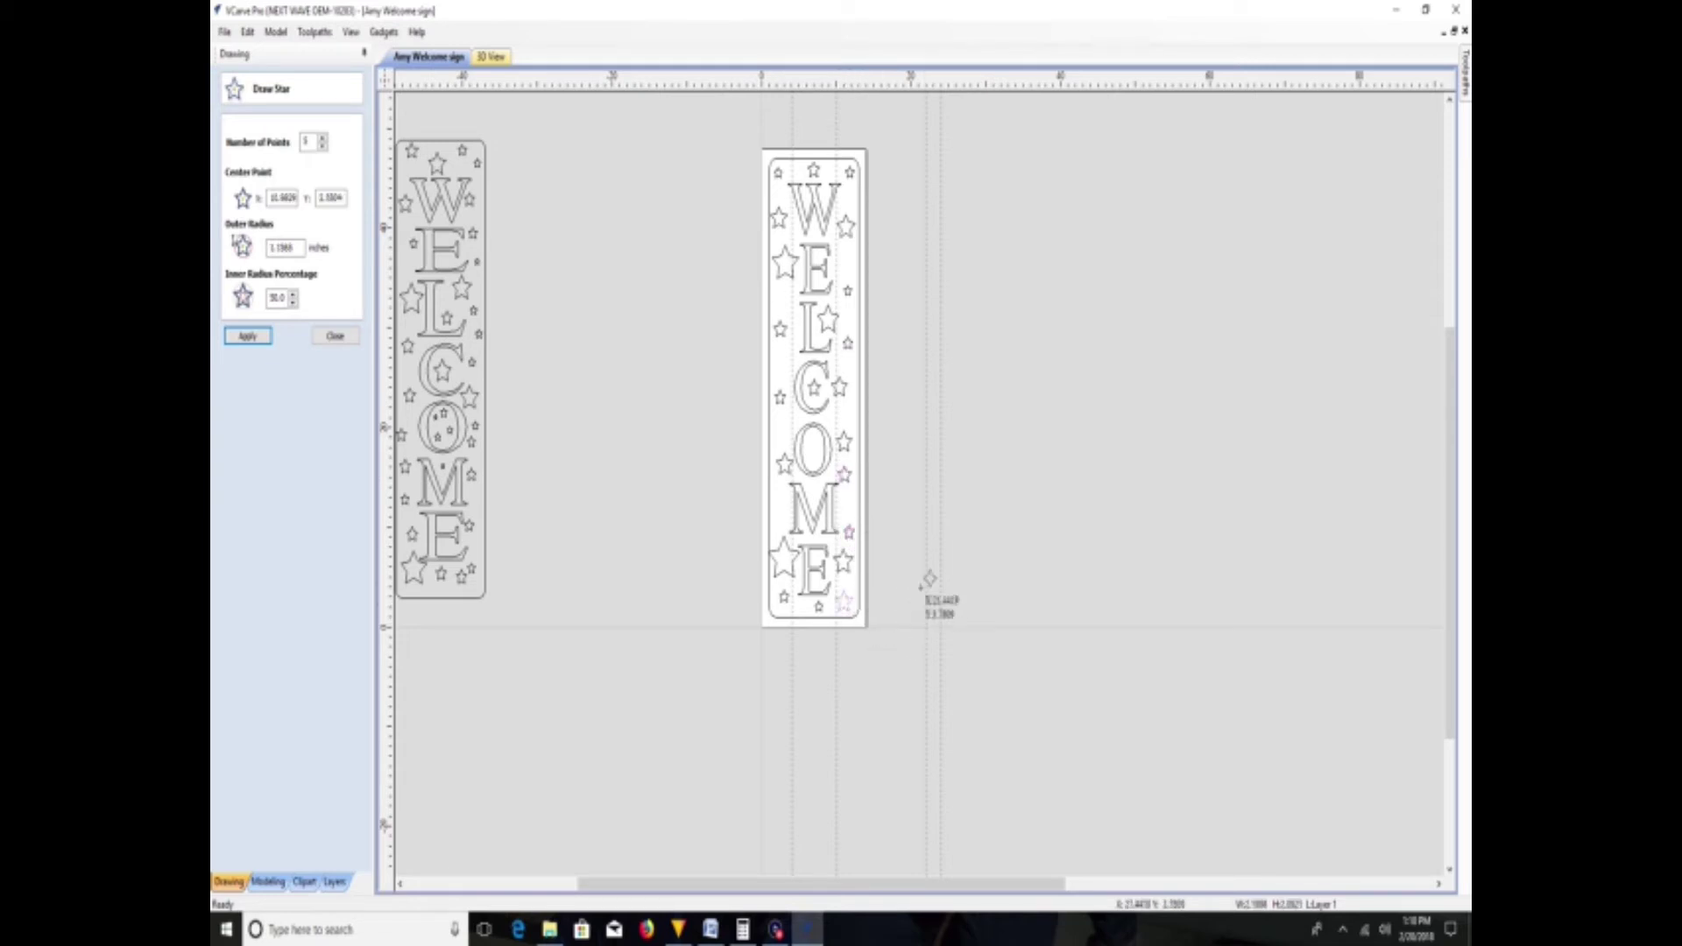
click(811, 452)
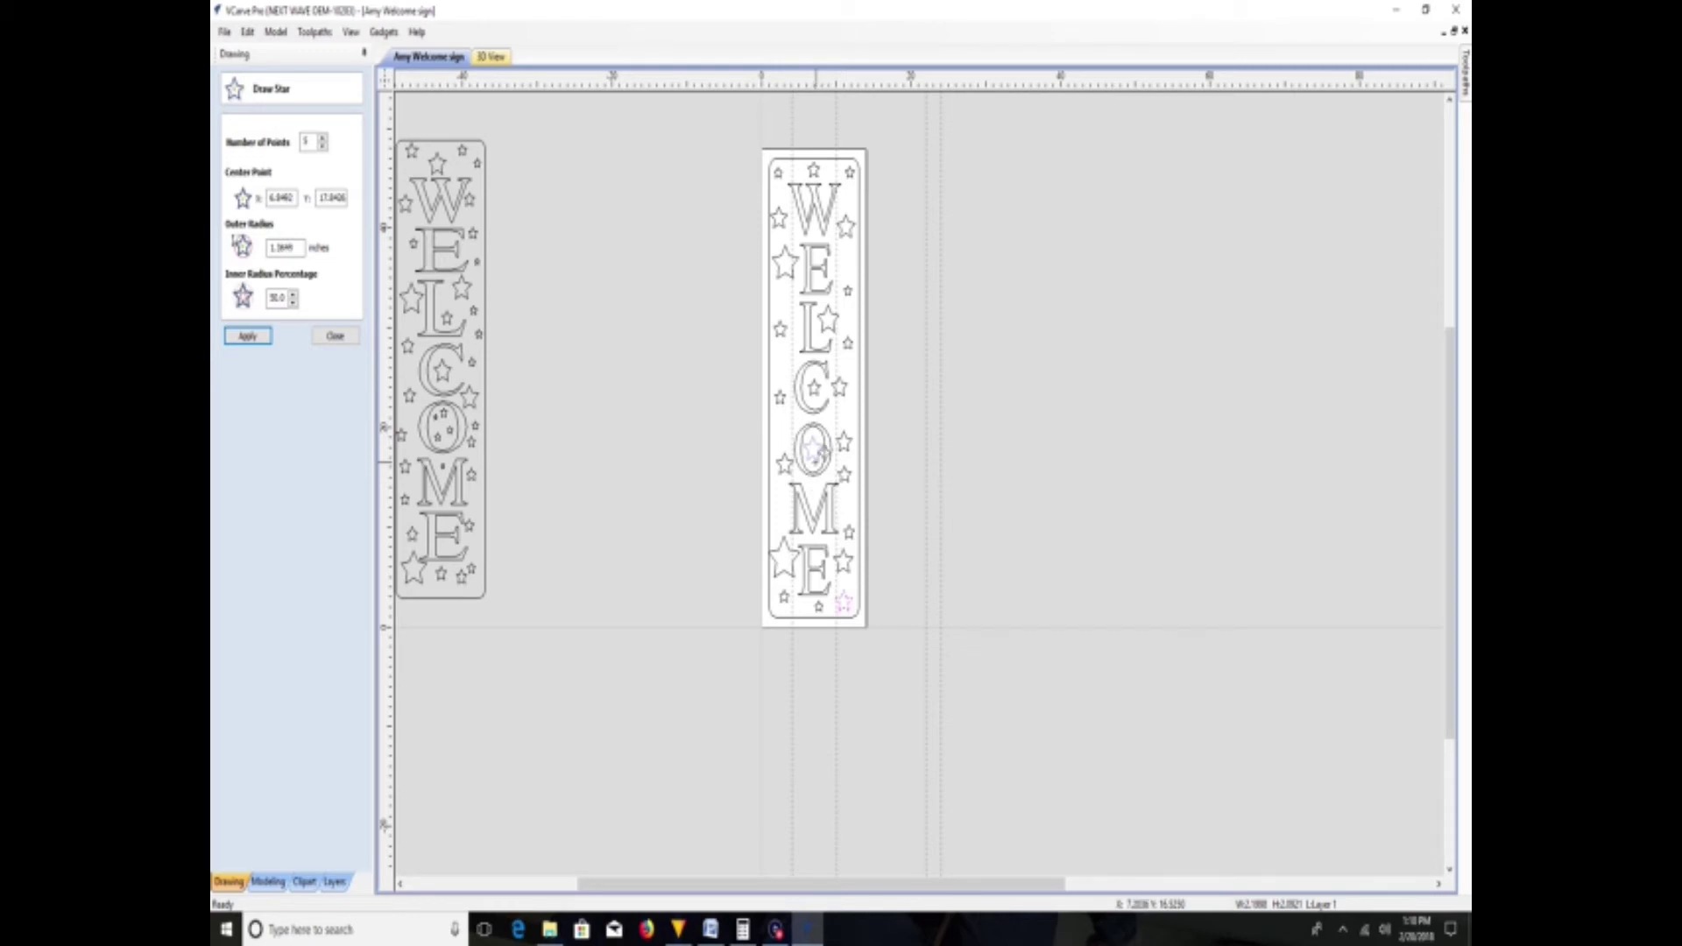
click(823, 452)
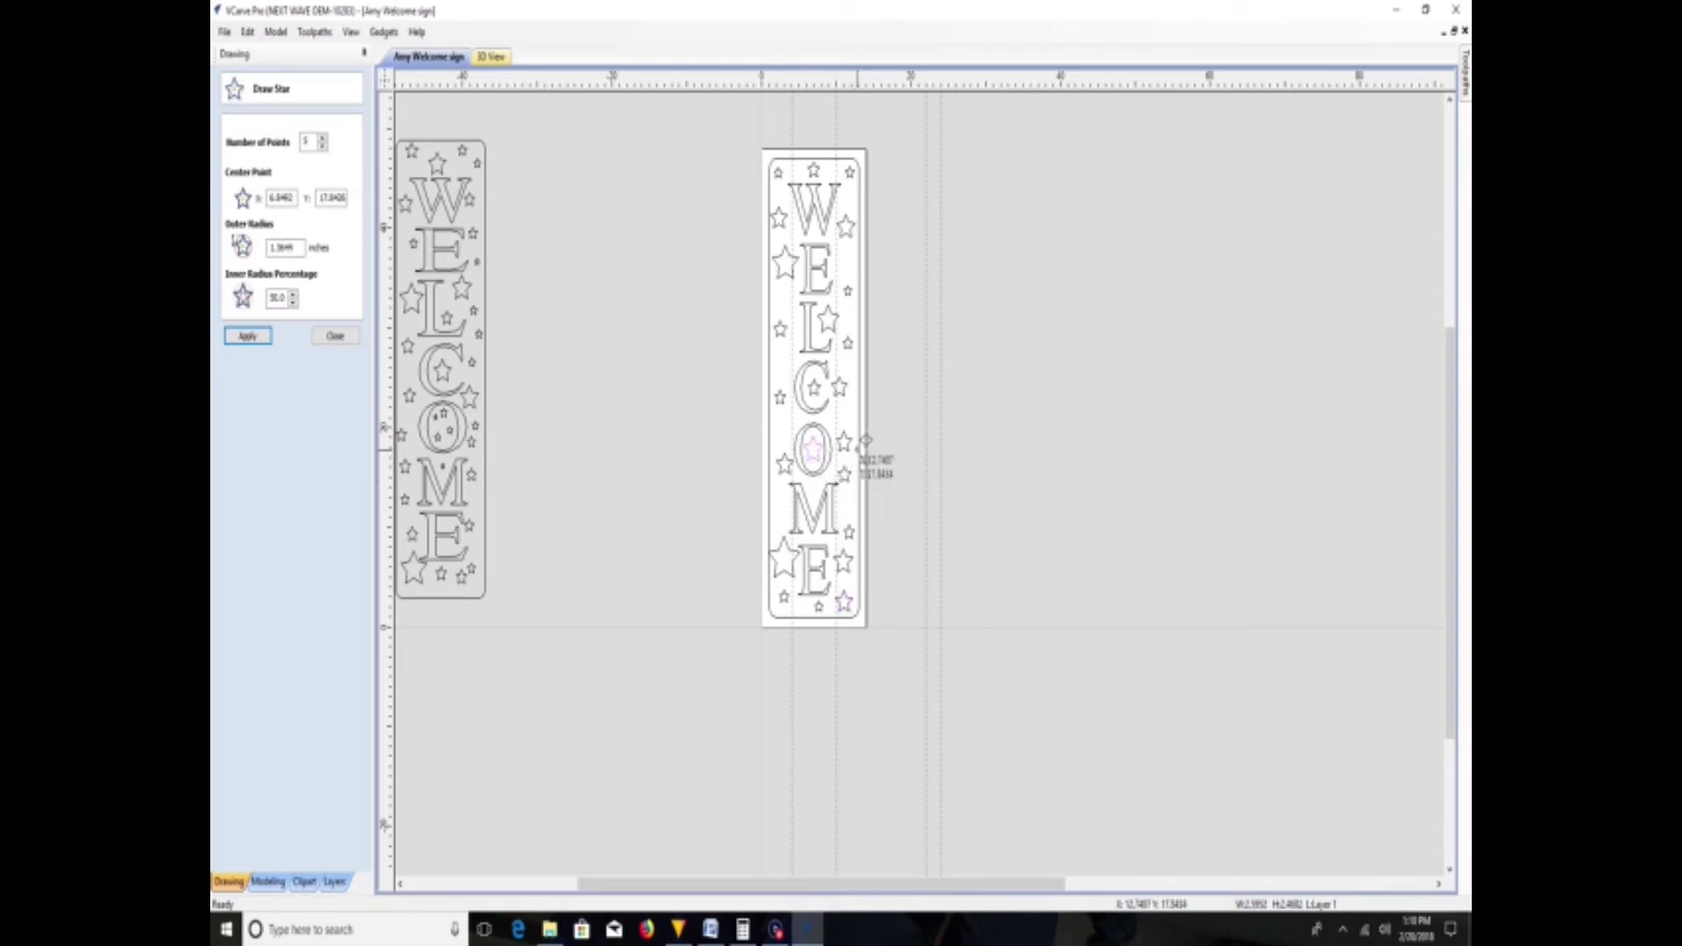
- Add stars beside the E, L and C with radii of about 0.99, 0.6798 and 0.74 inch
click(786, 338)
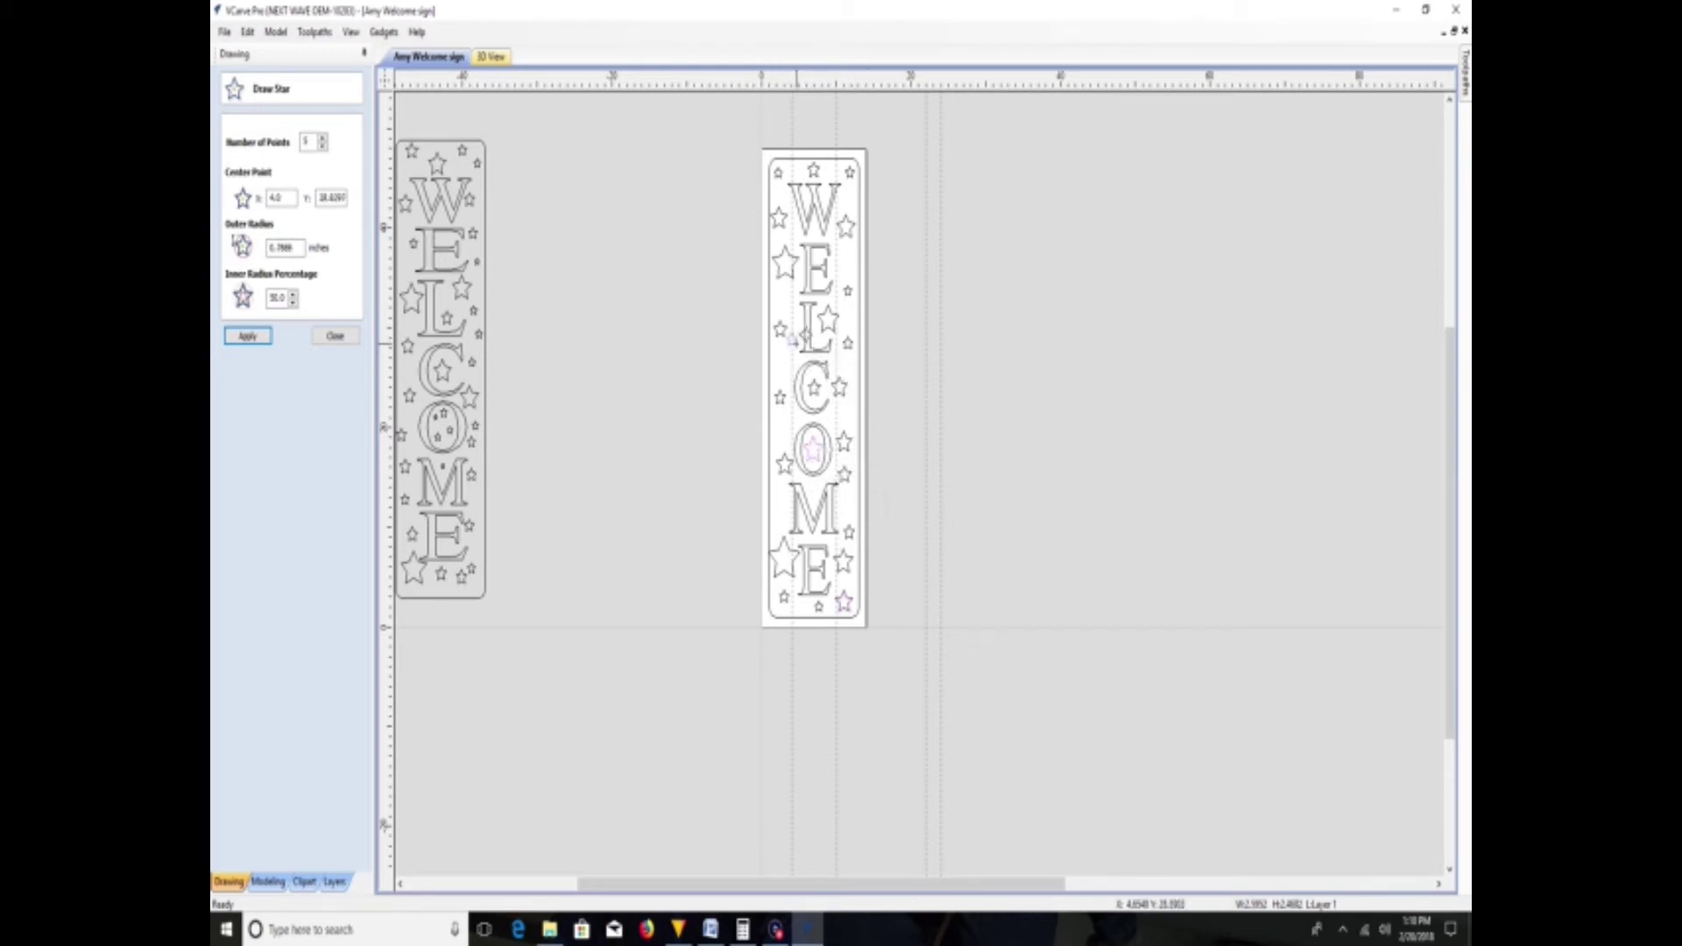
click(780, 293)
click(786, 289)
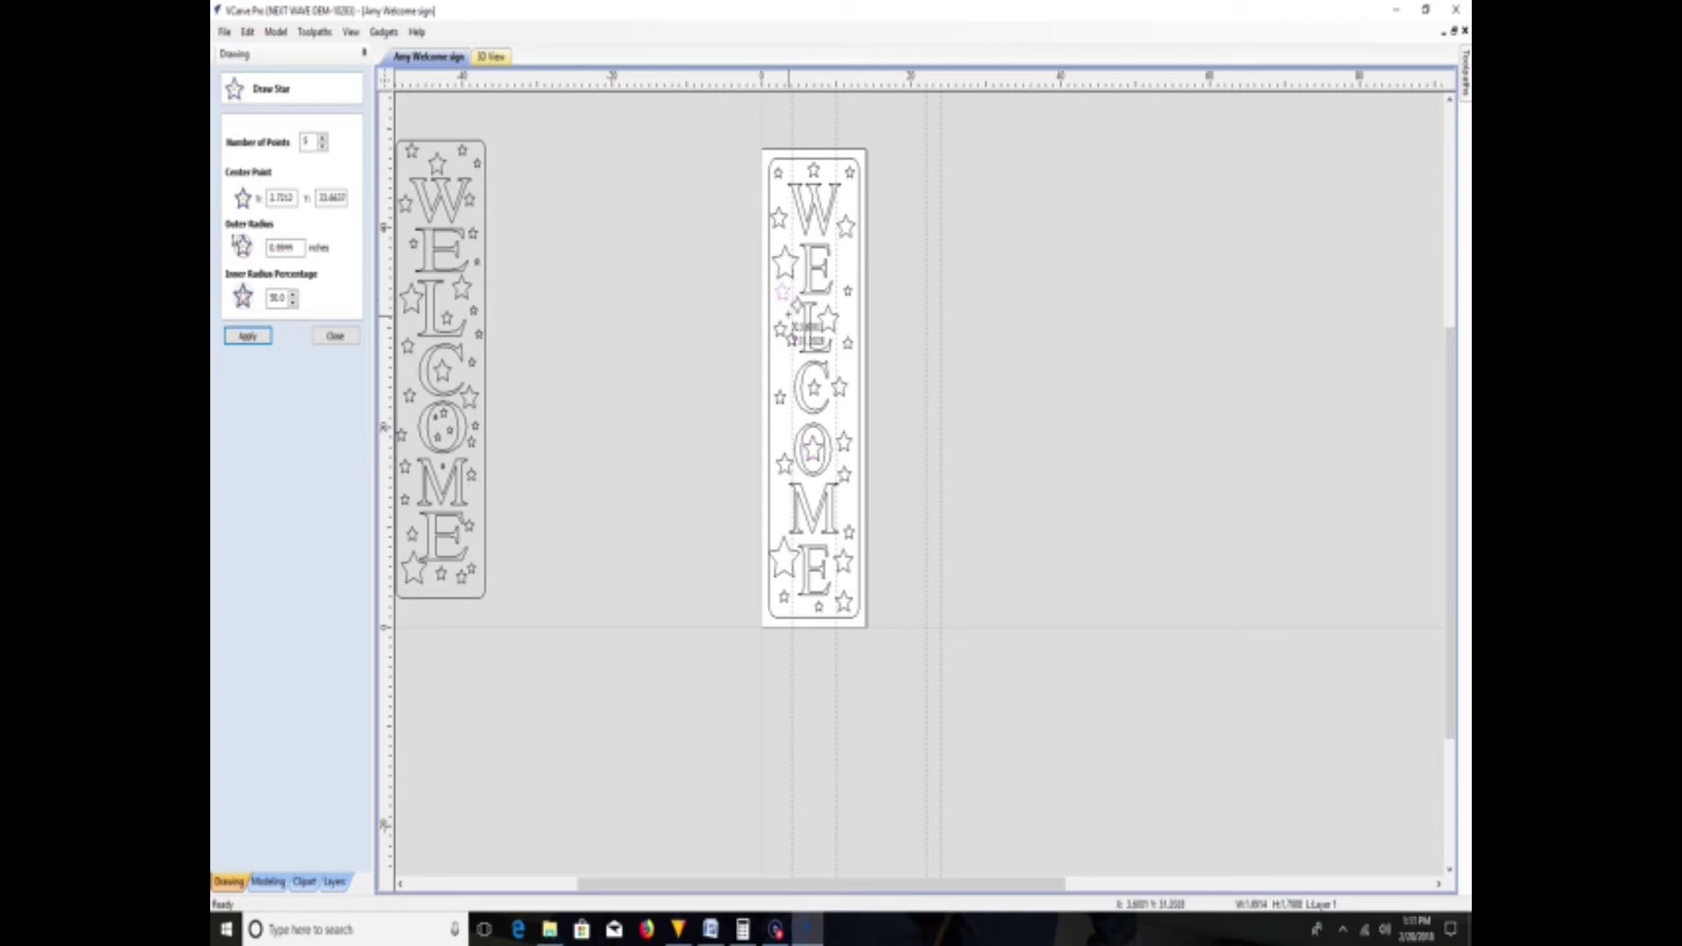
click(788, 313)
click(793, 310)
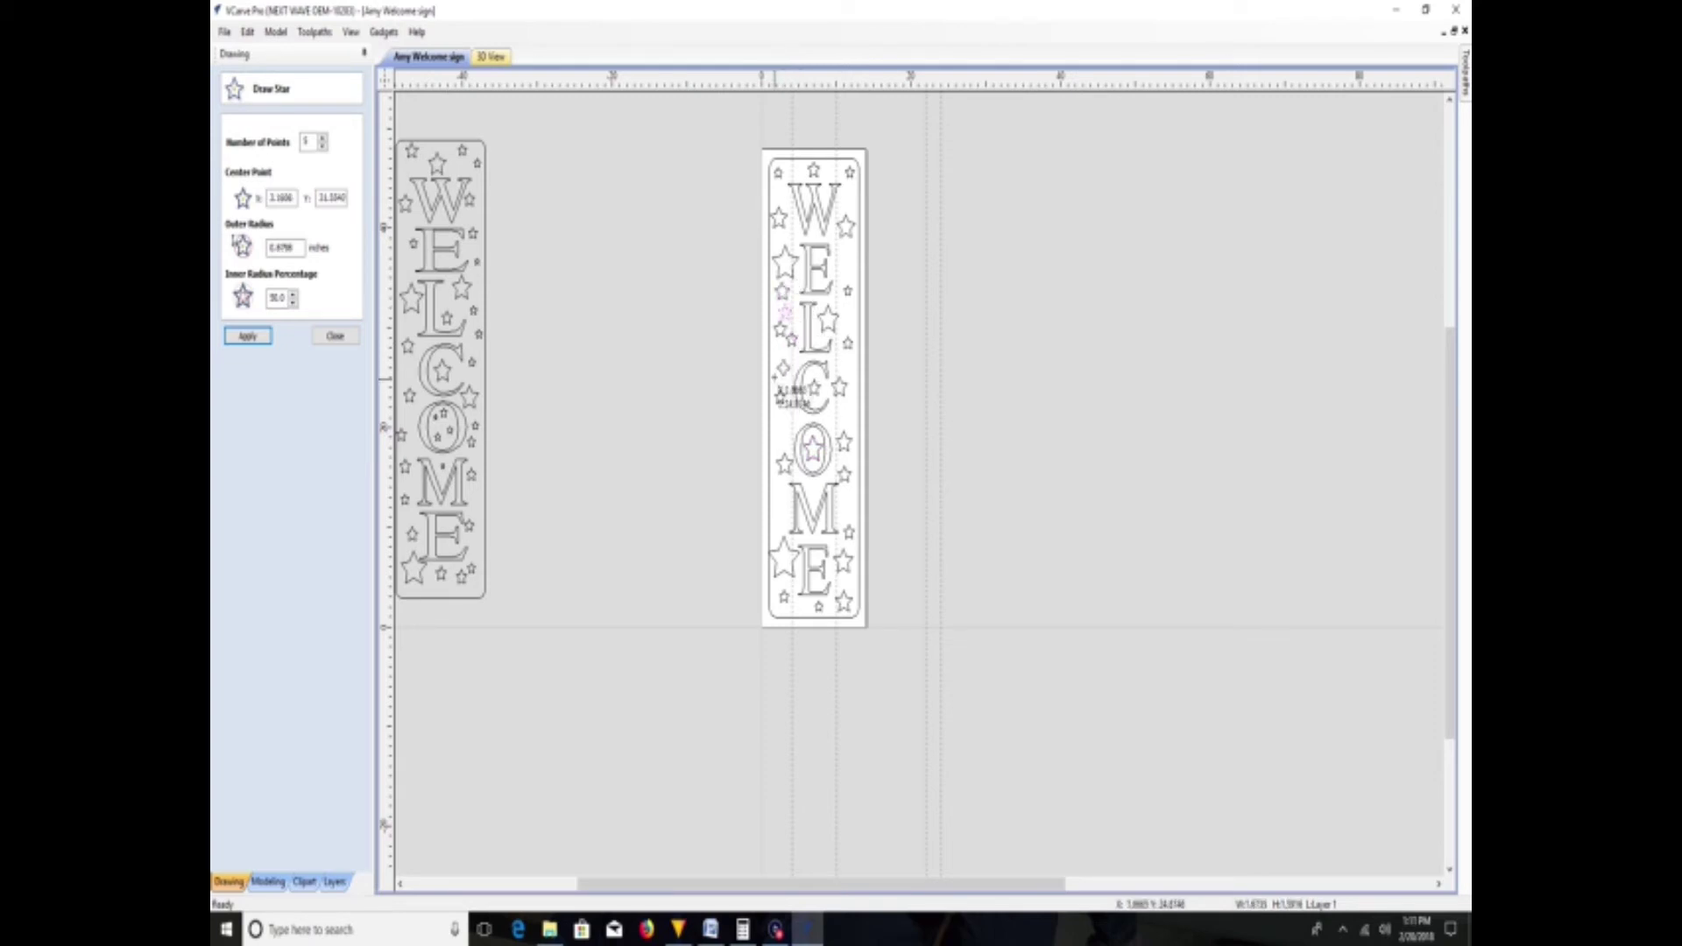
click(776, 370)
click(791, 363)
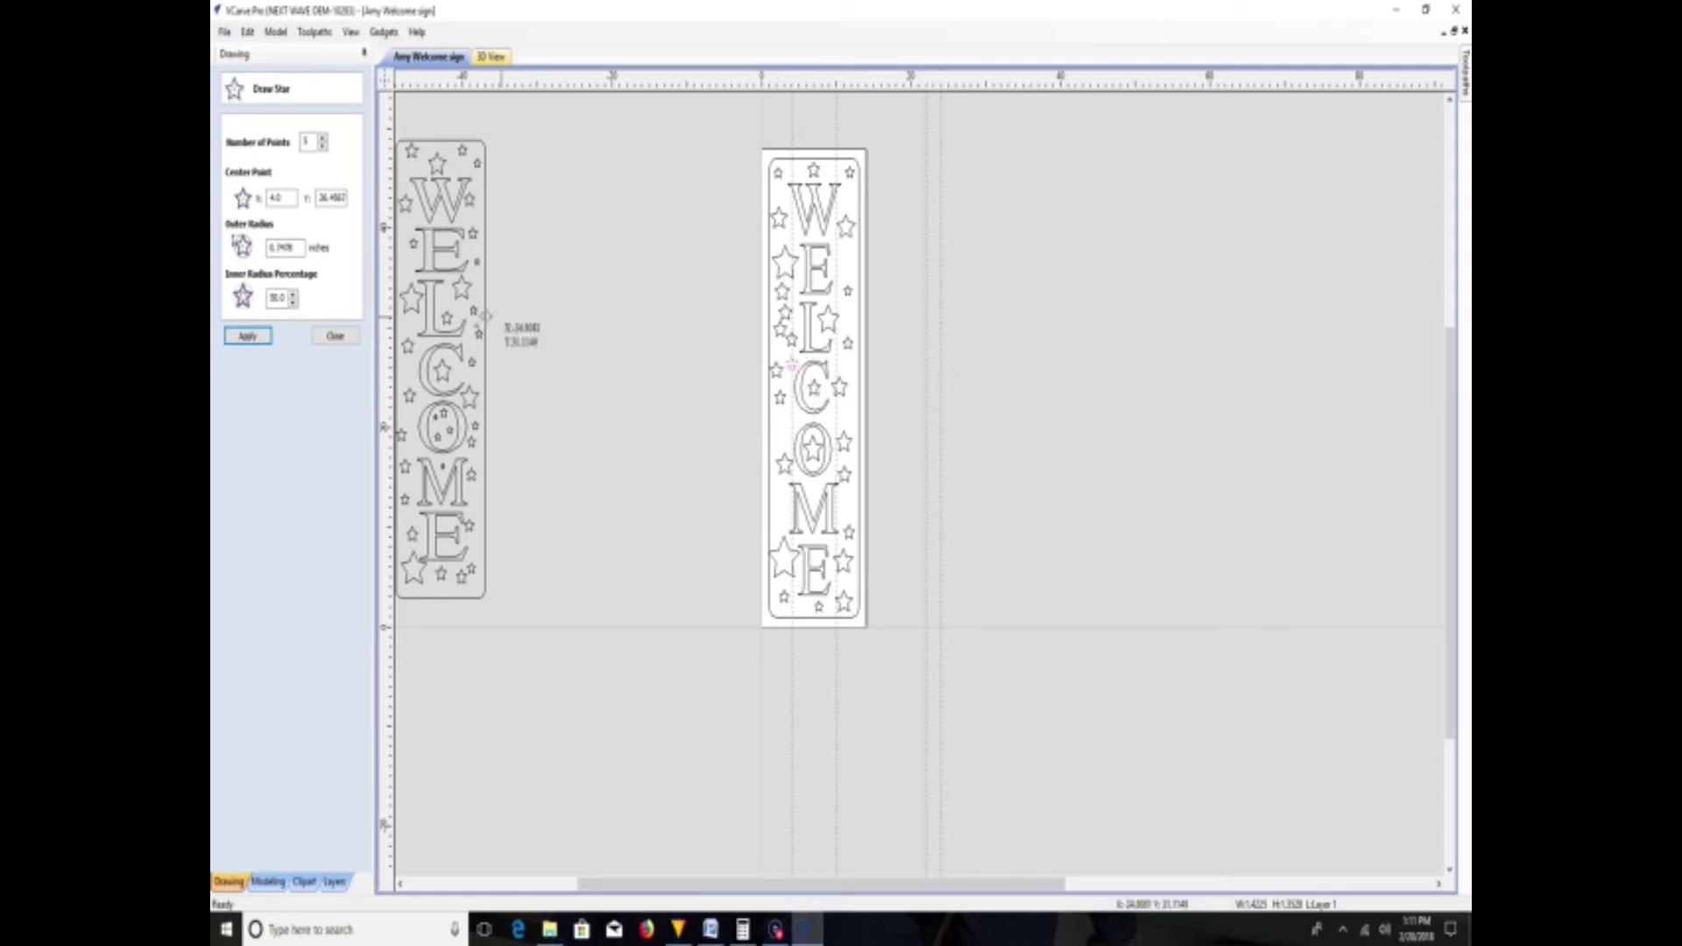
click(337, 336)
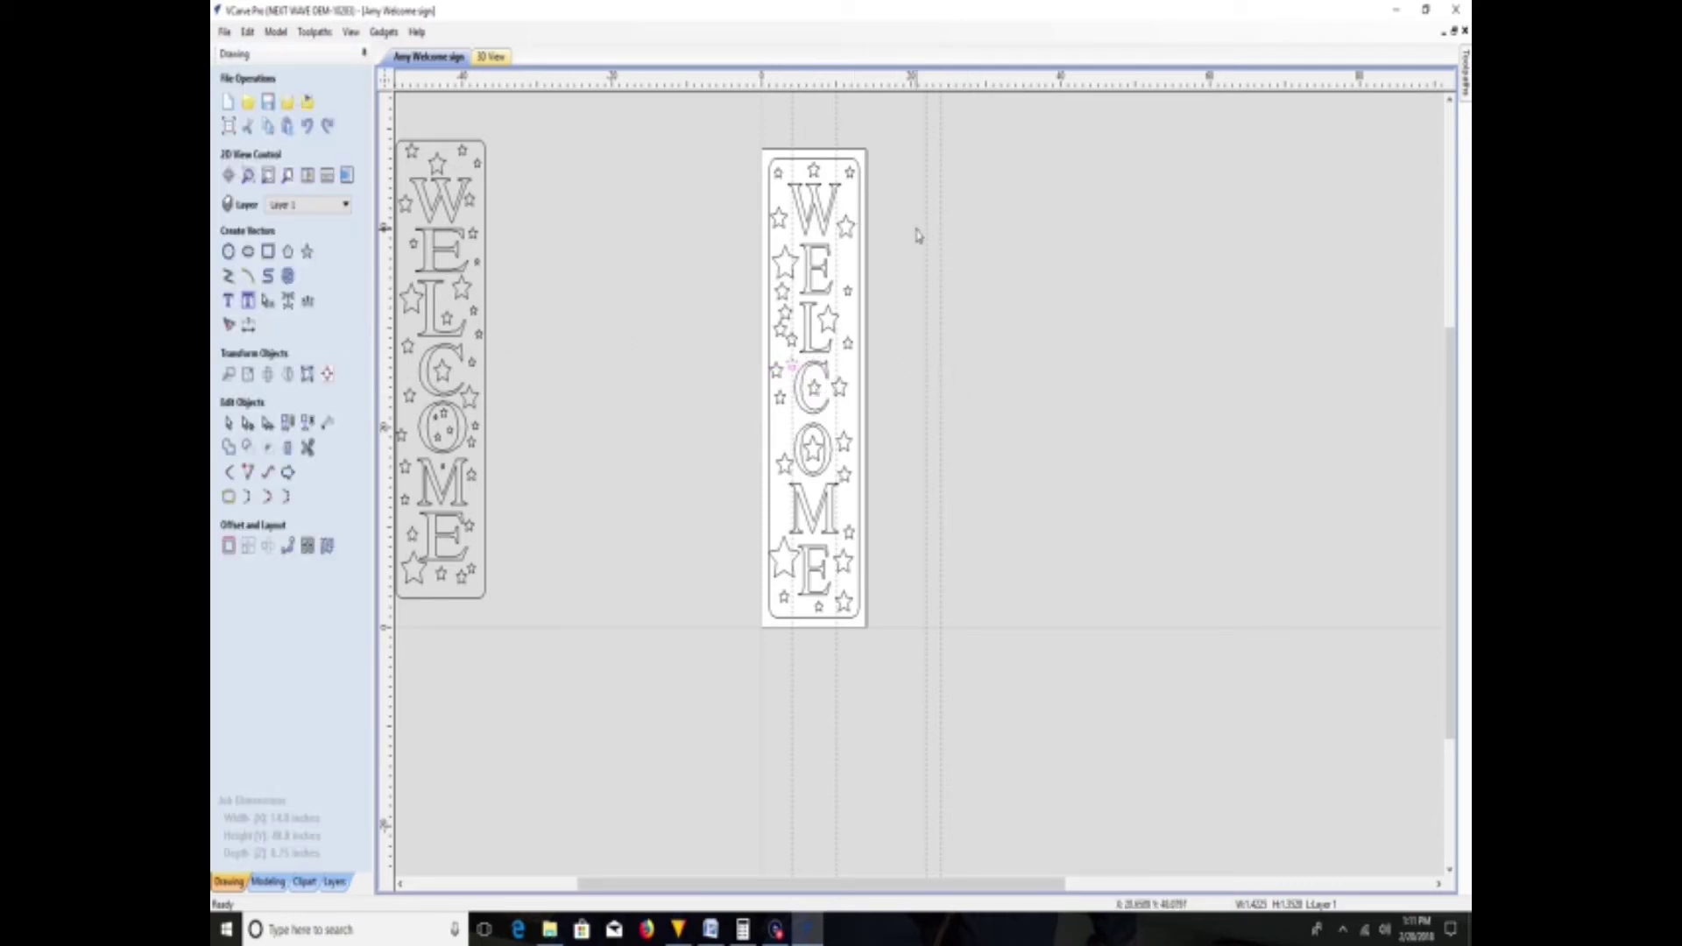
- Group the border, WELCOME letters and stars into one object and reselect it for toolpathing
click(833, 163)
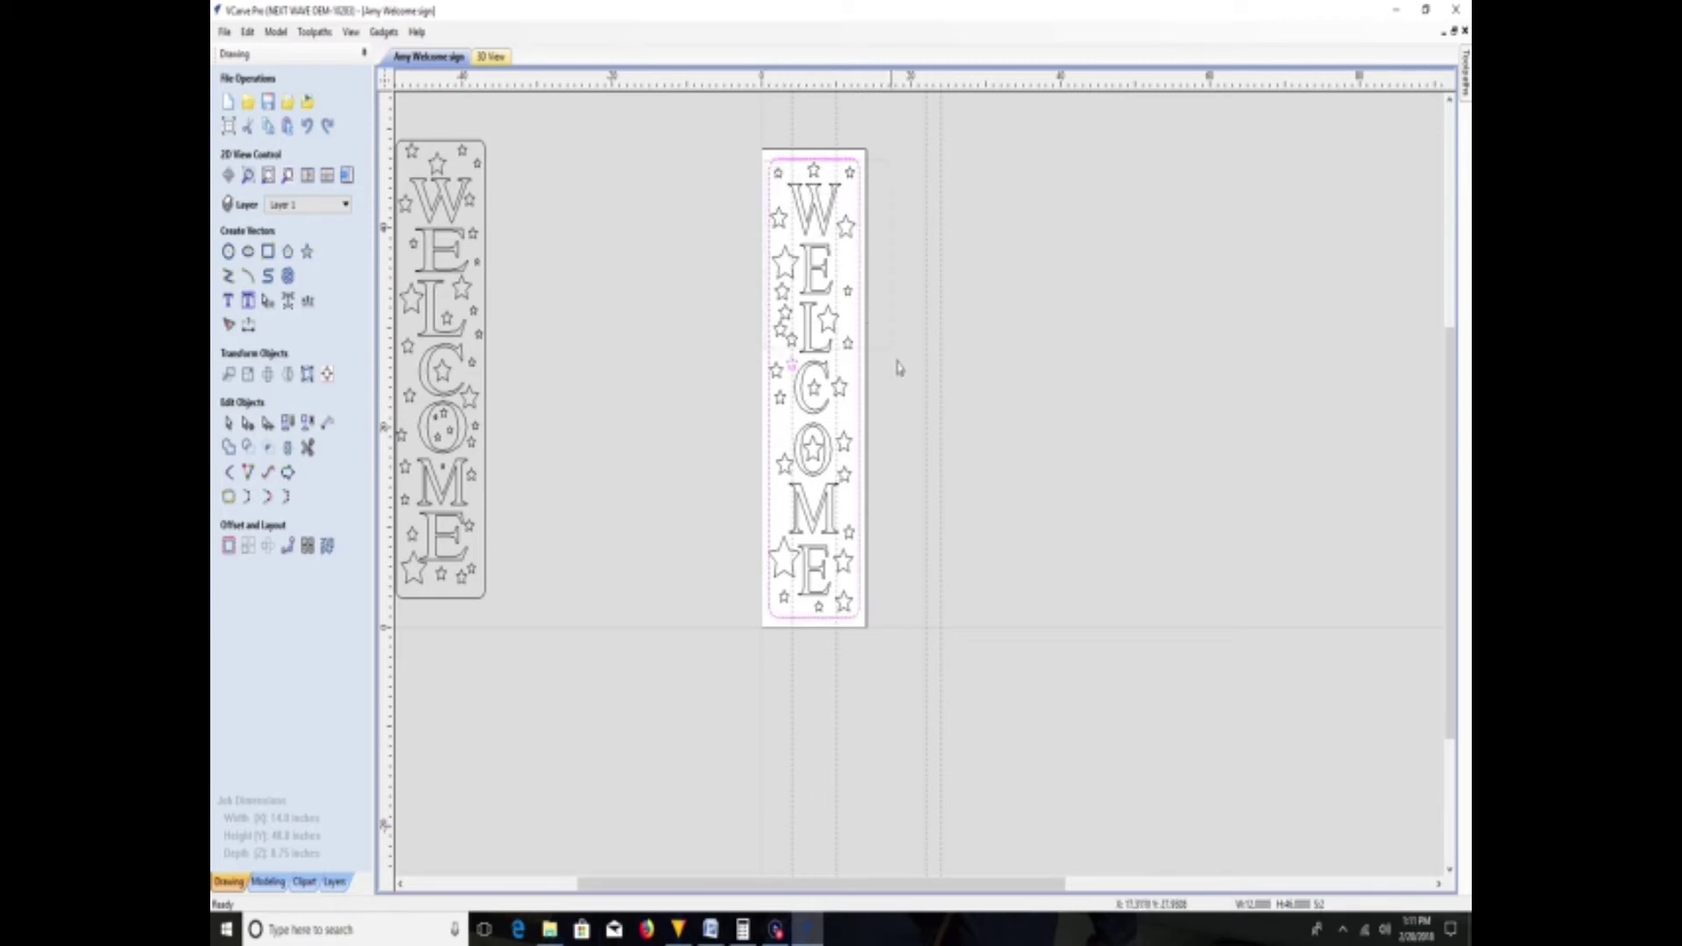
key(ctrl+a)
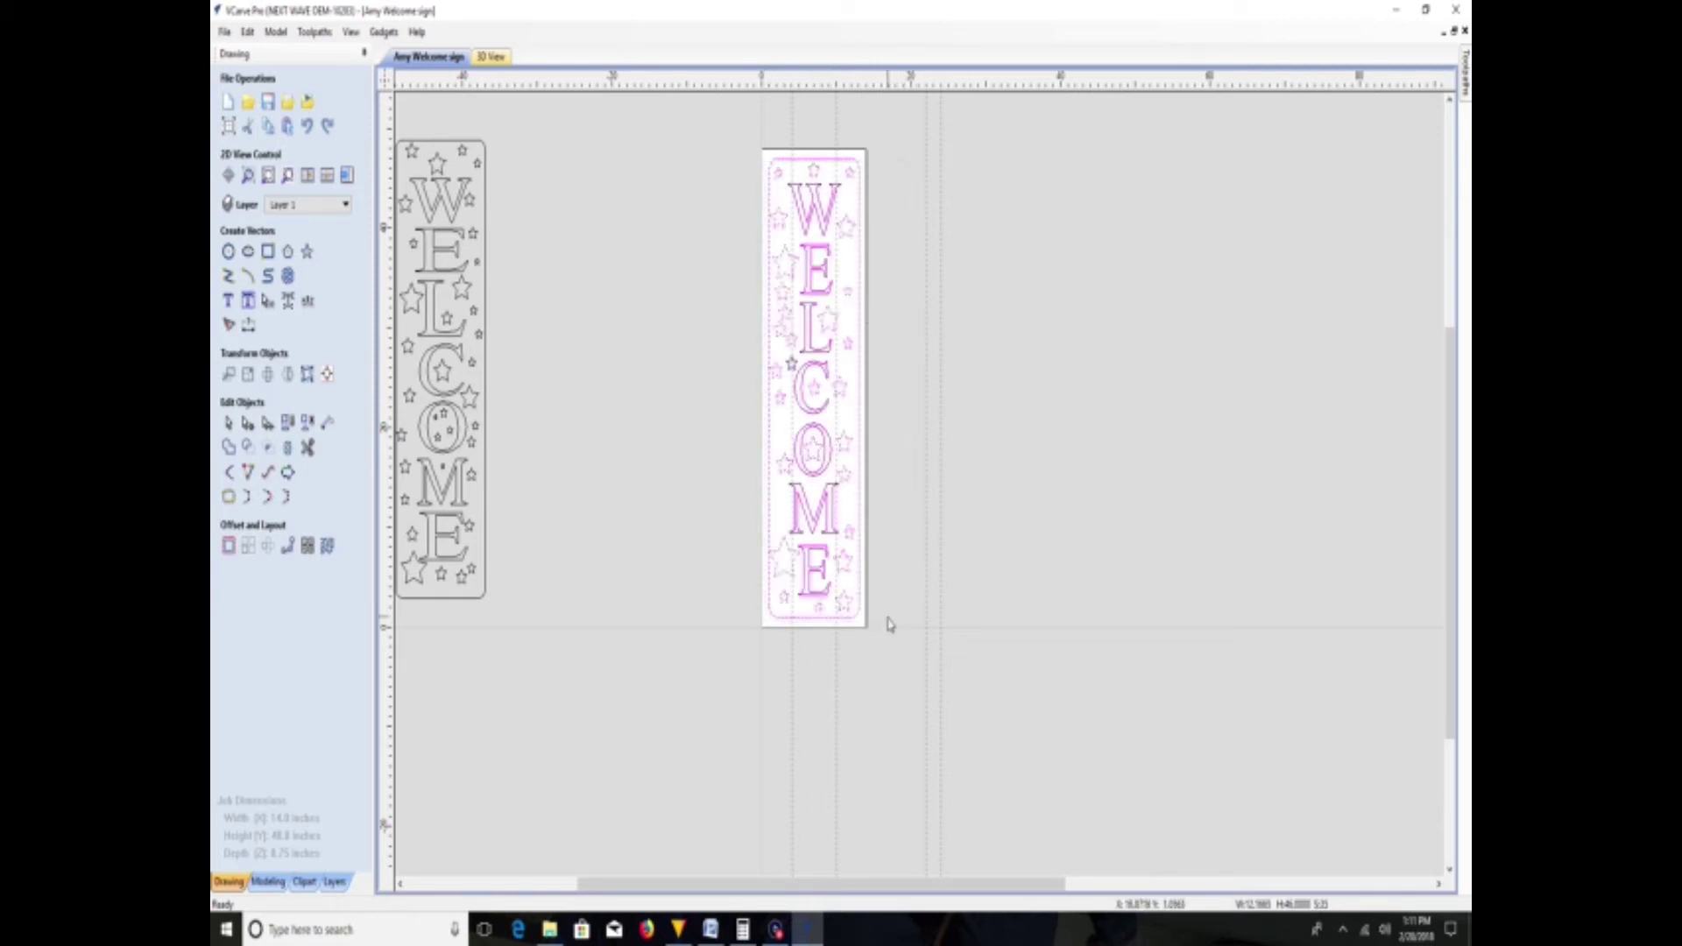
right_click(821, 367)
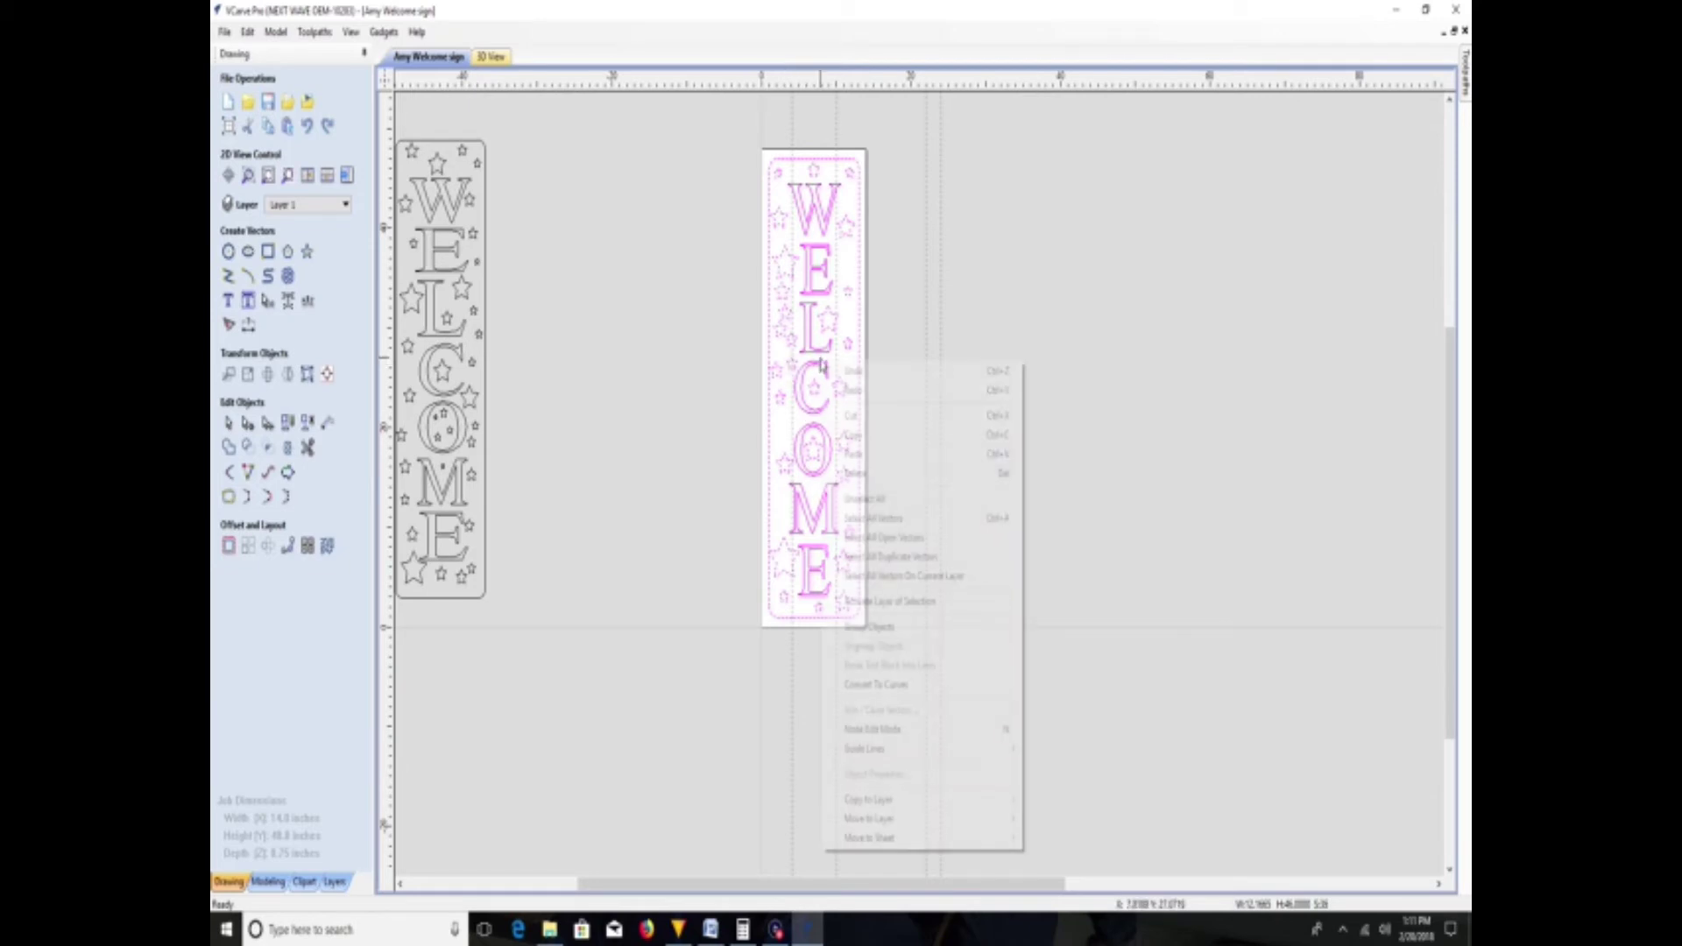
click(871, 627)
key(Escape)
click(859, 353)
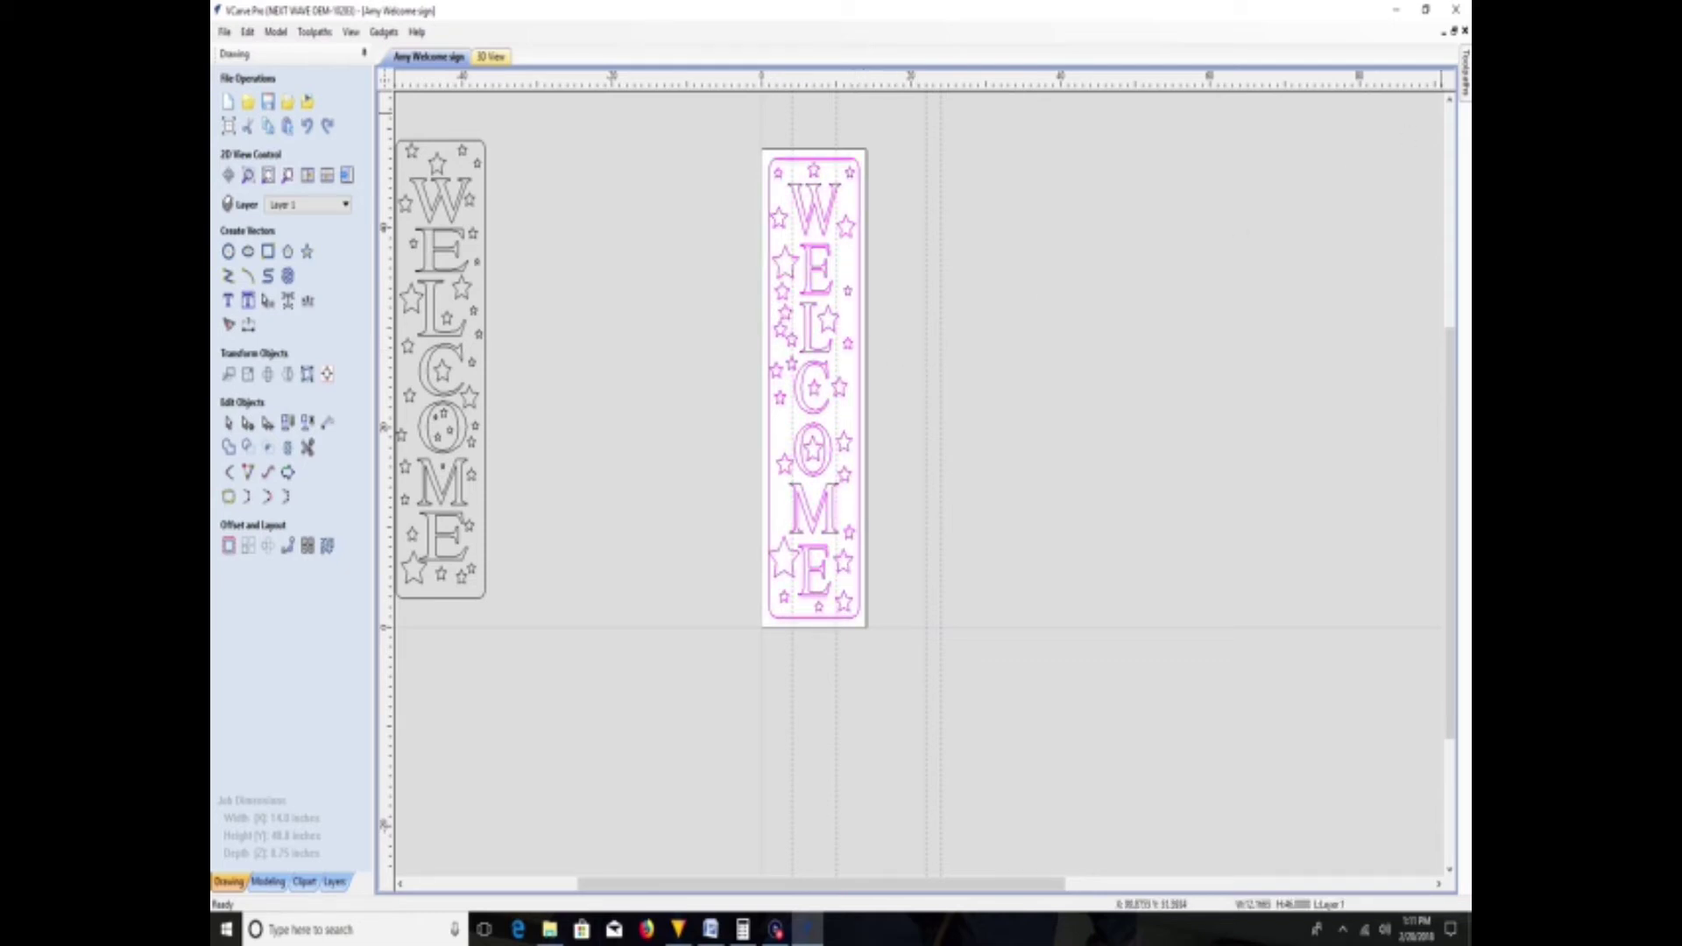
click(1464, 88)
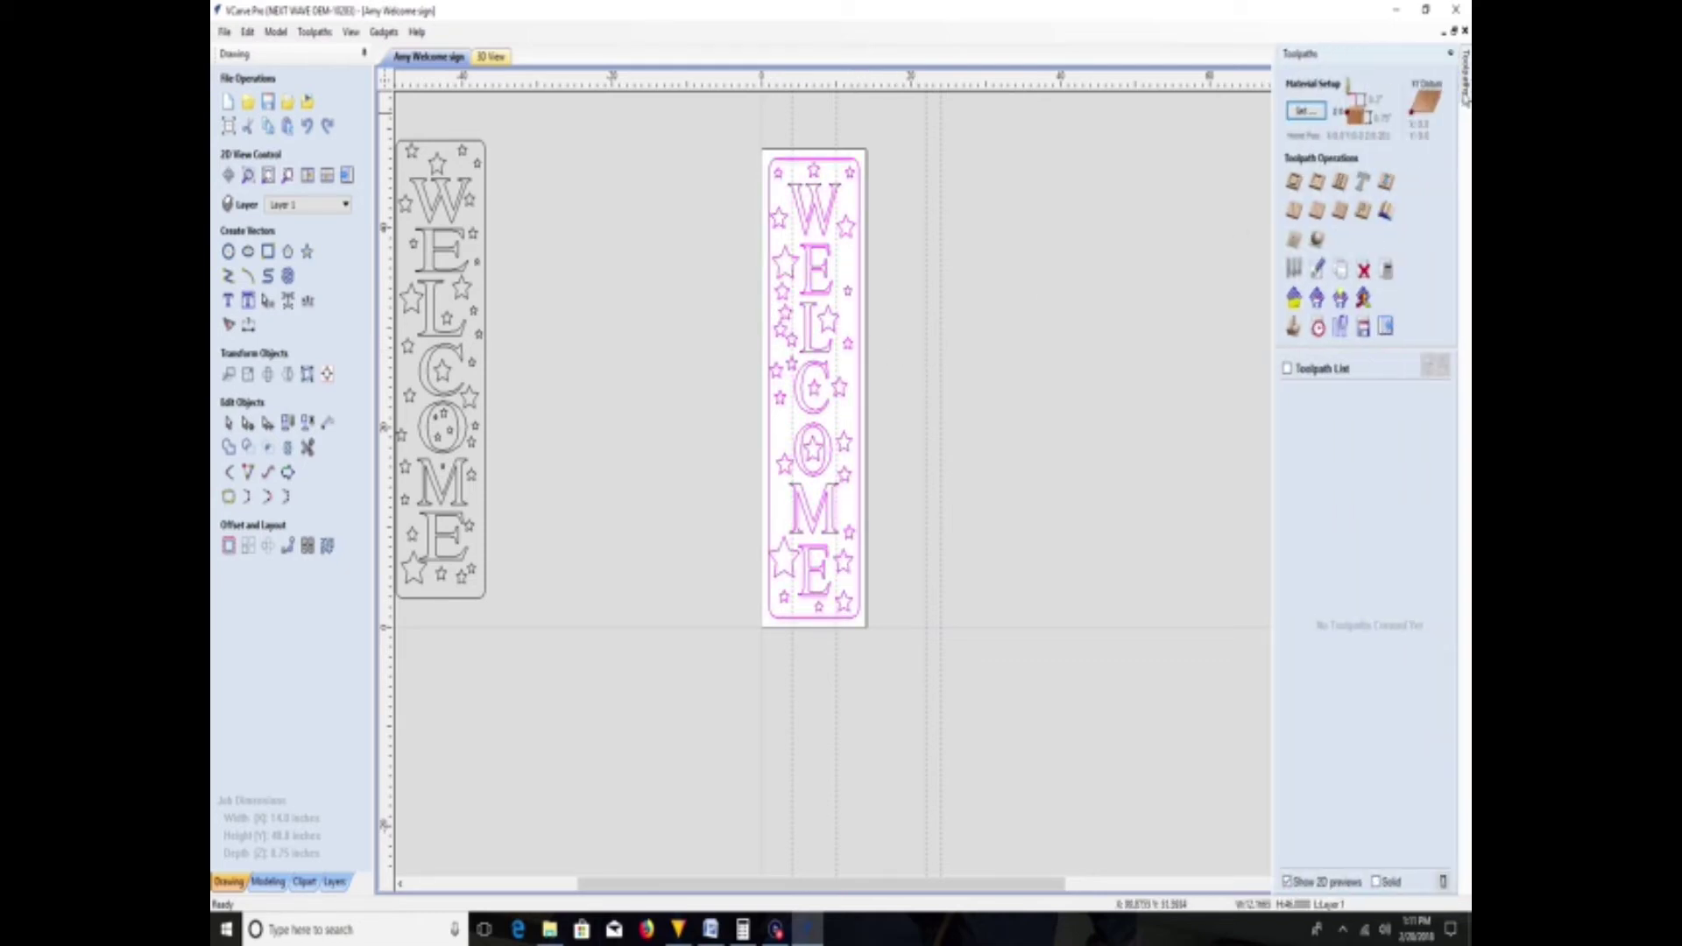
- Create a V-Carve/Engraving toolpath with the default depth and tool settings and calculate it
click(1294, 212)
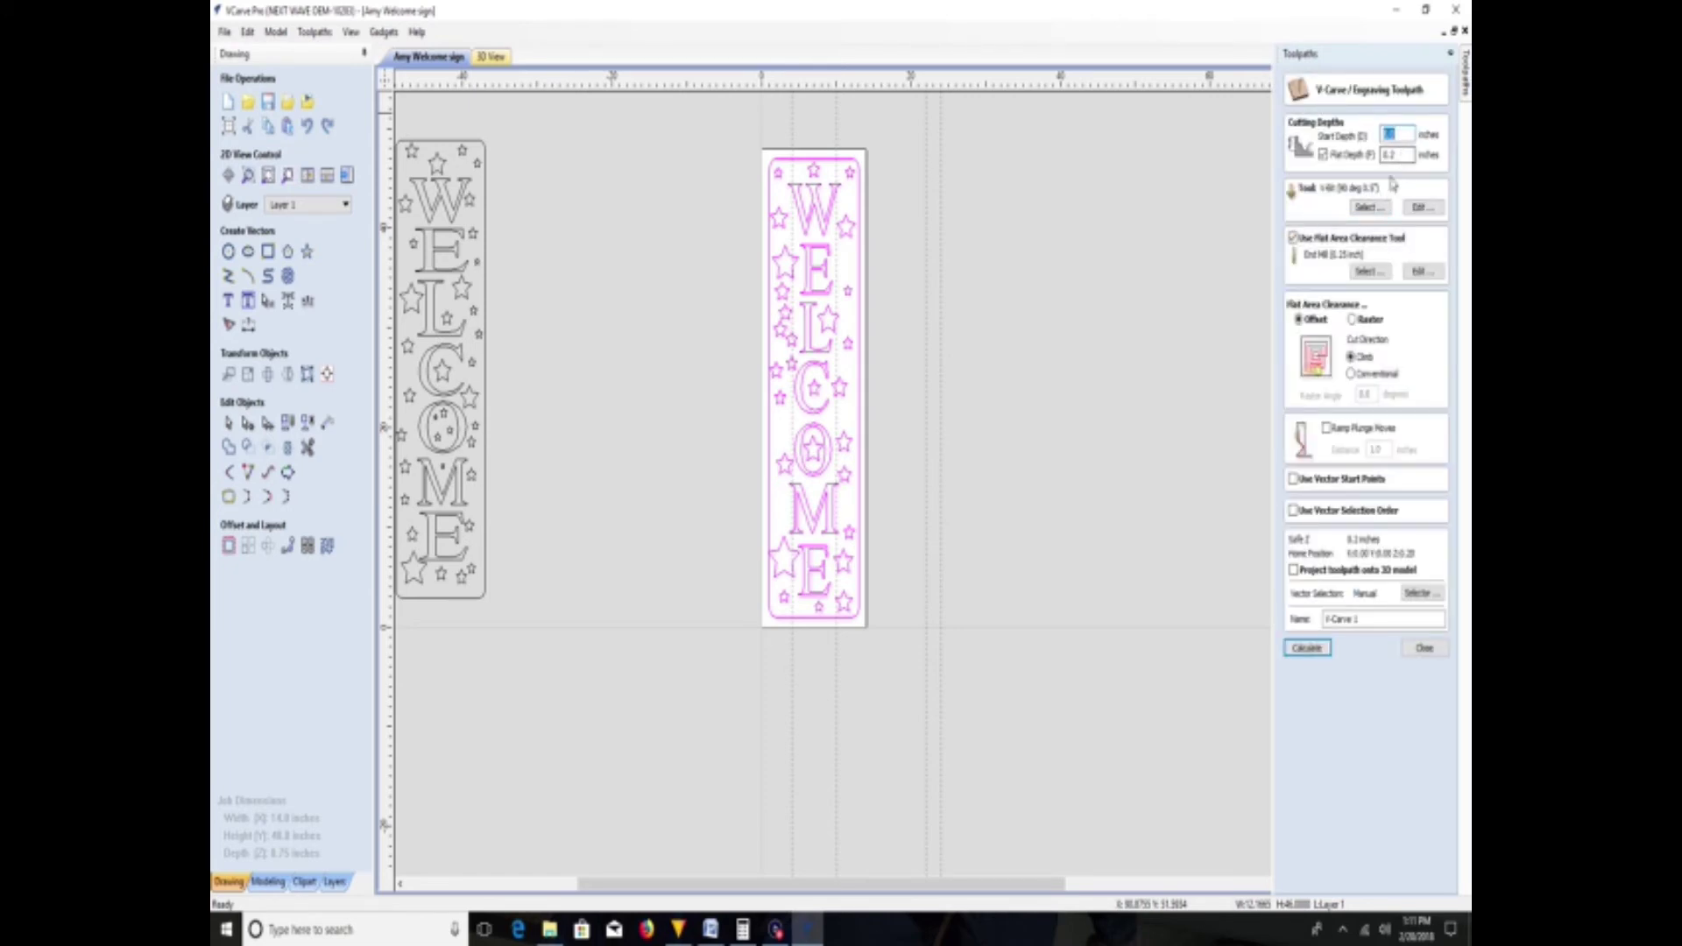
click(1316, 649)
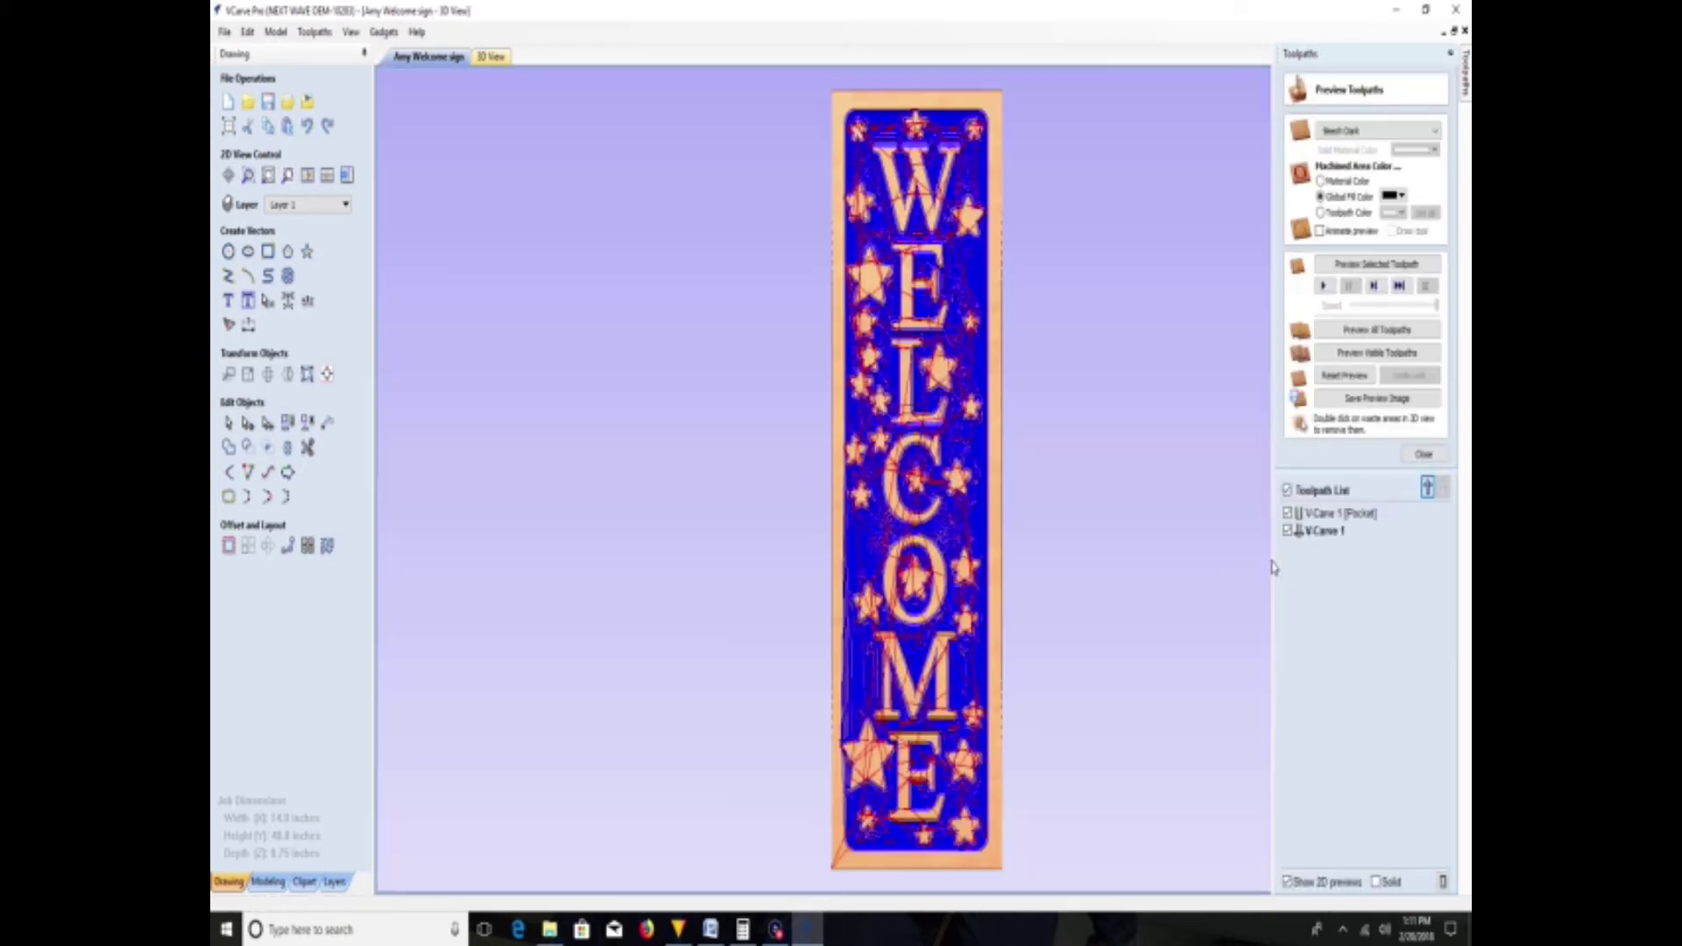
- Preview the visible toolpaths, orbit the carved sign in 3D, then return to the 2D drawing
click(1350, 354)
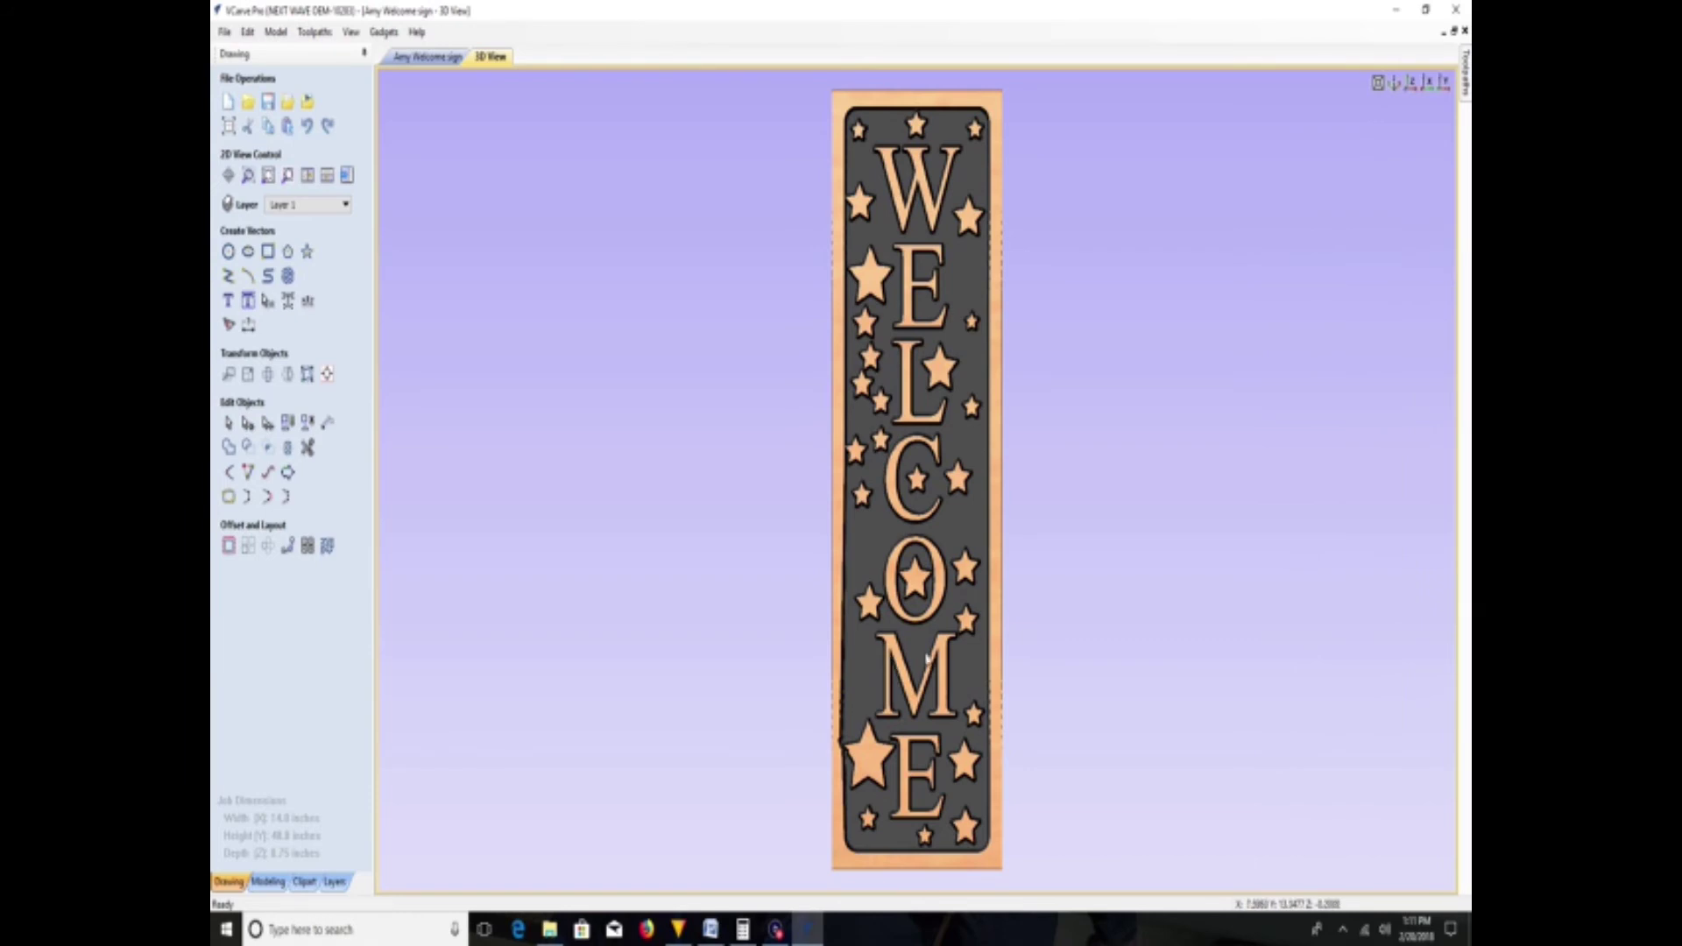
scroll(892, 716, up, 4)
drag(814, 490, 839, 361)
drag(605, 736, 629, 710)
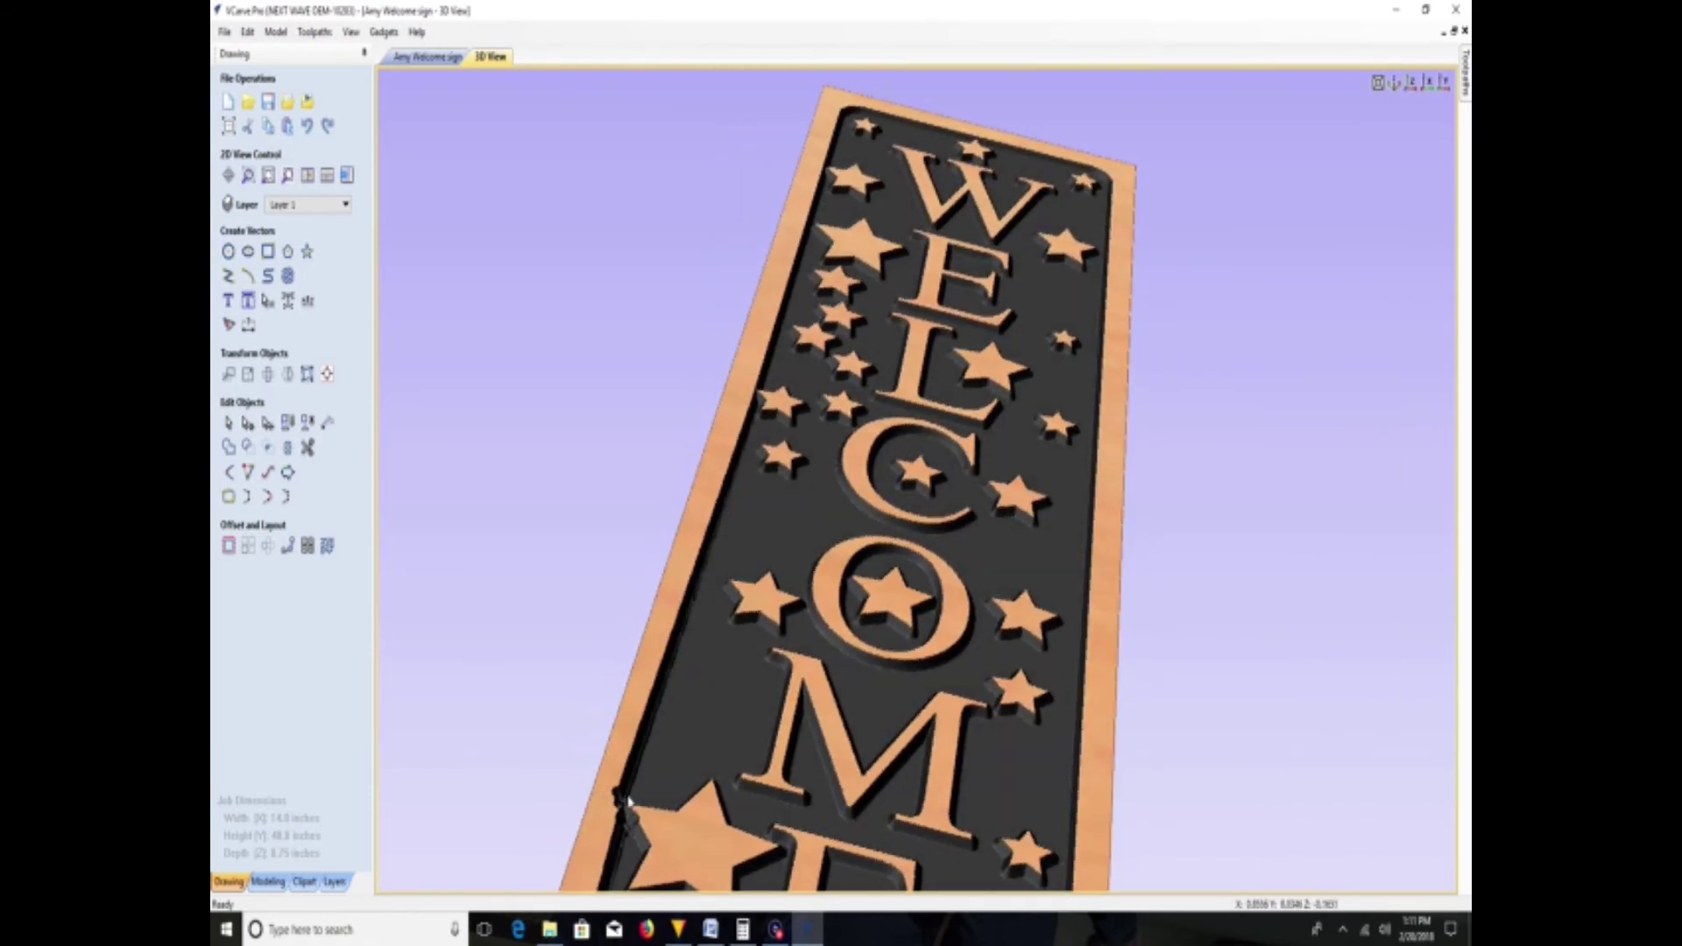
click(429, 57)
- Open and close Interactive Vector Trim without trimming anything
scroll(798, 569, up, 3)
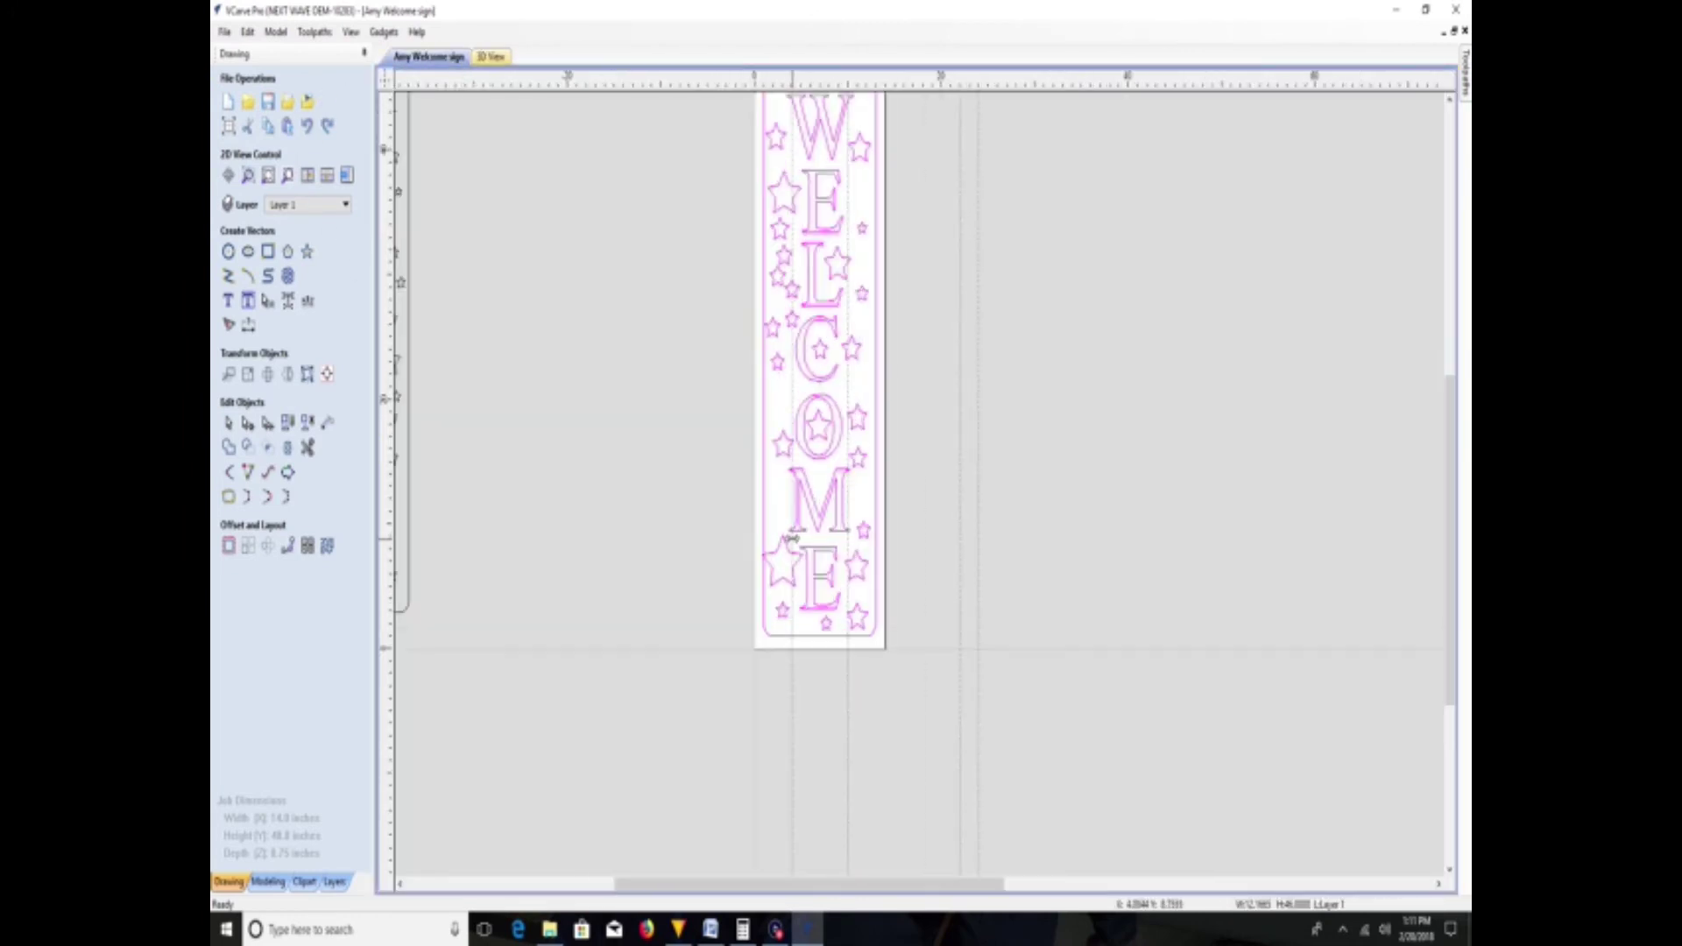
scroll(784, 561, up, 2)
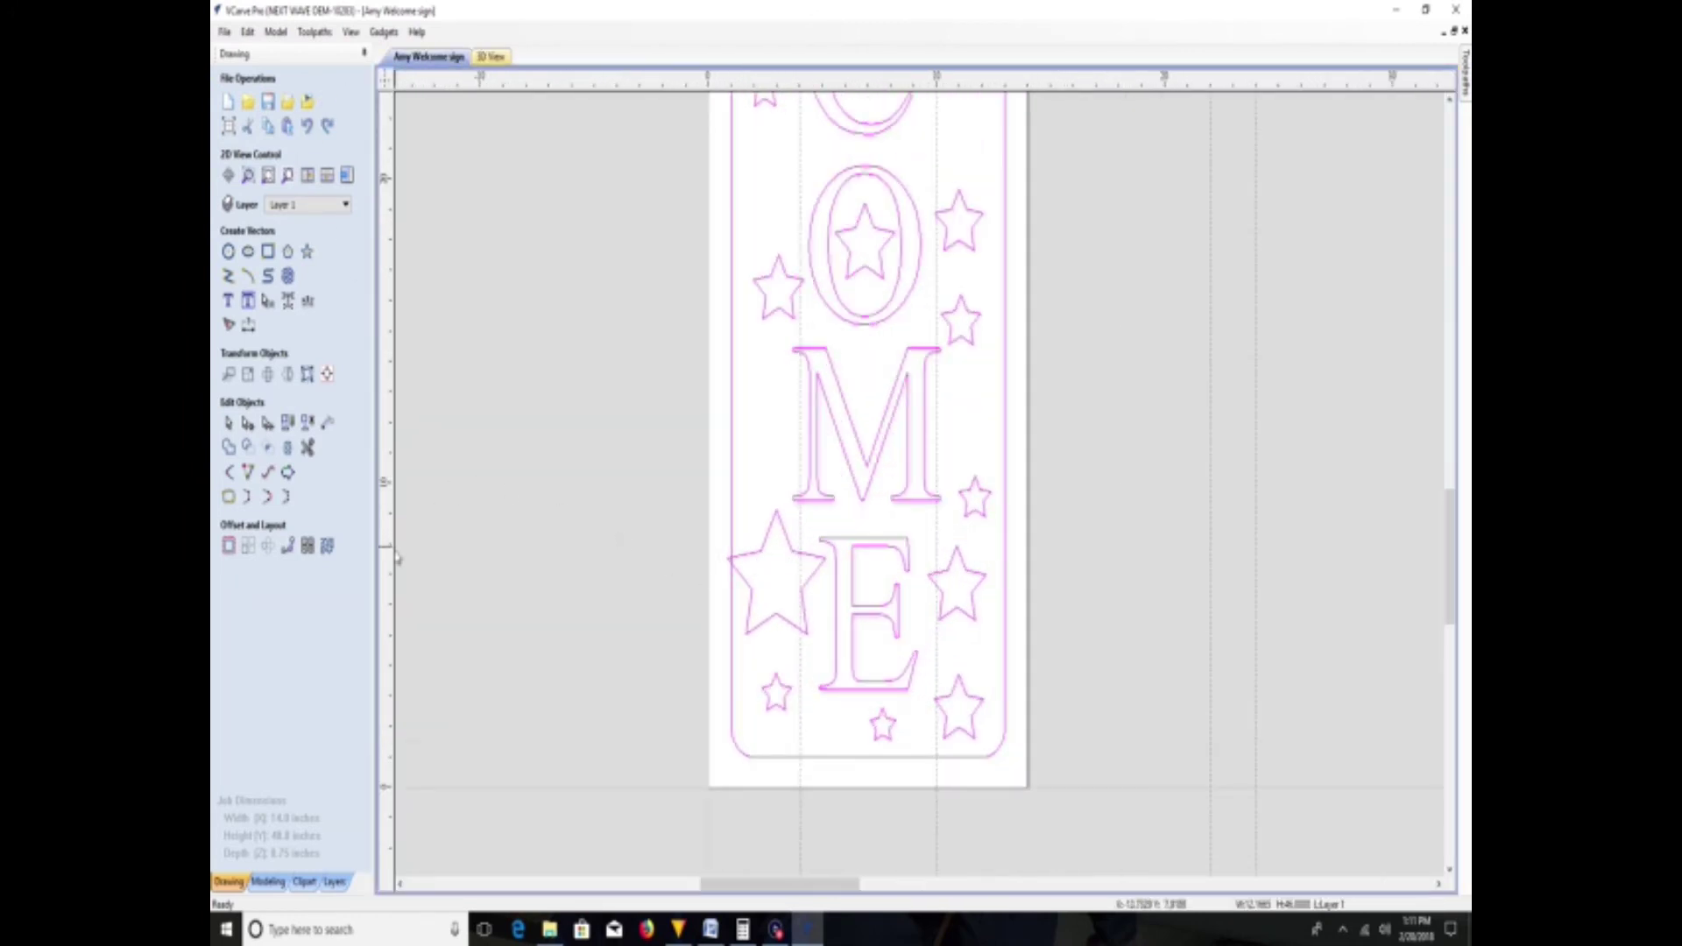
click(308, 448)
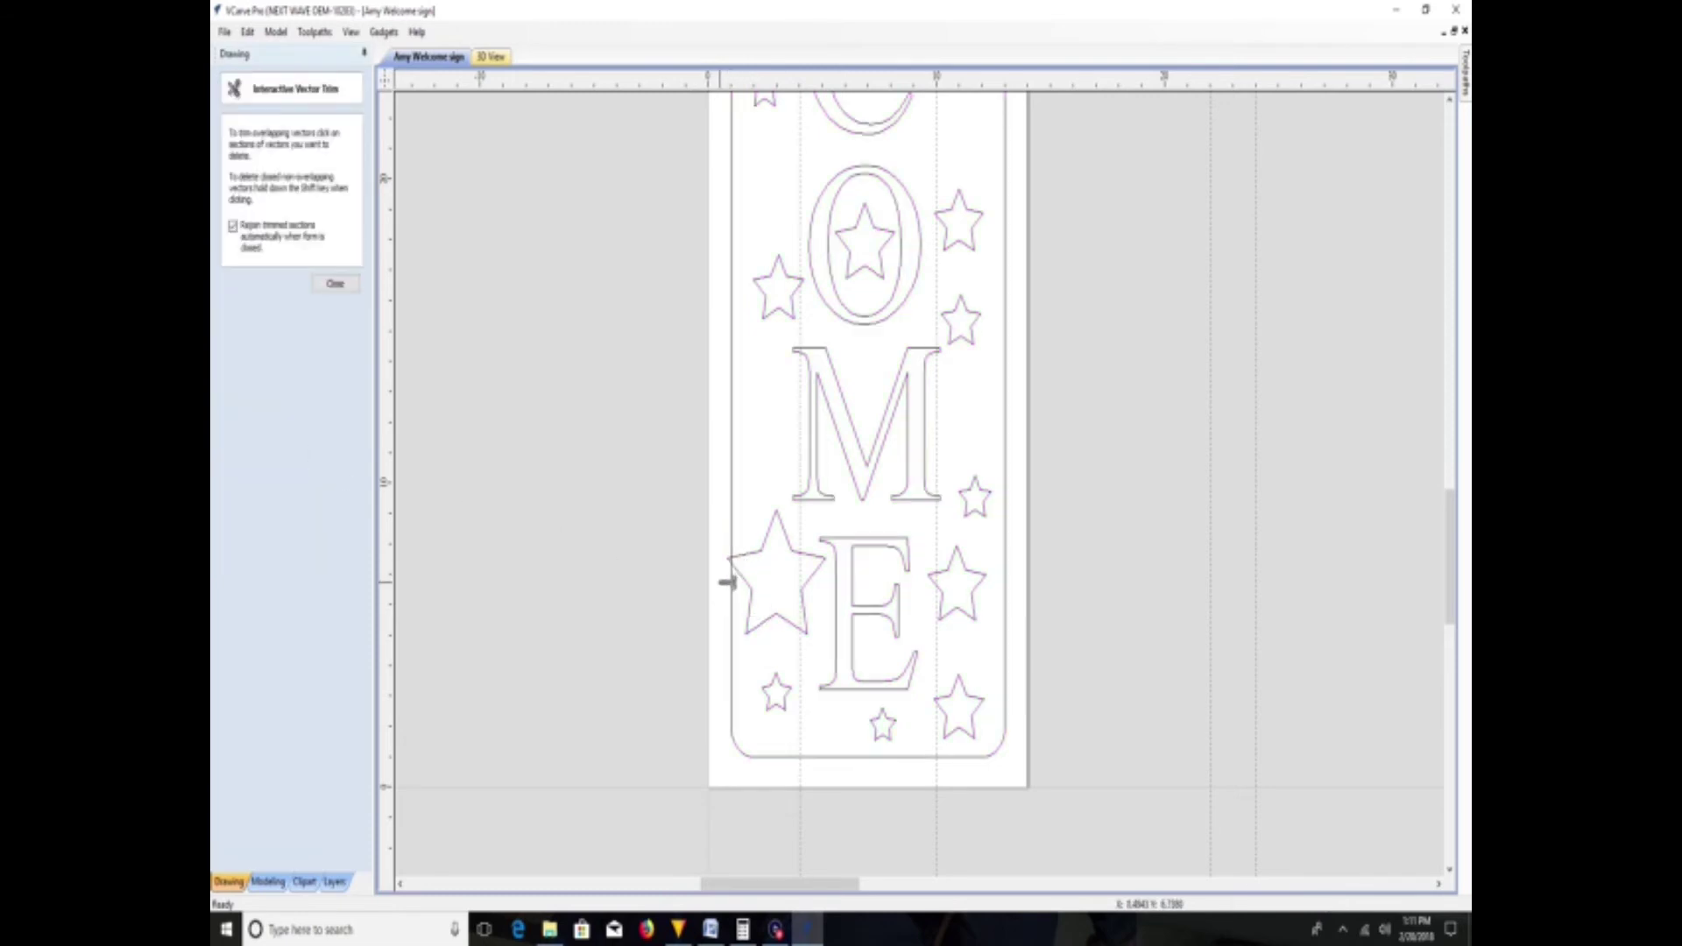
scroll(727, 582, up, 2)
click(334, 283)
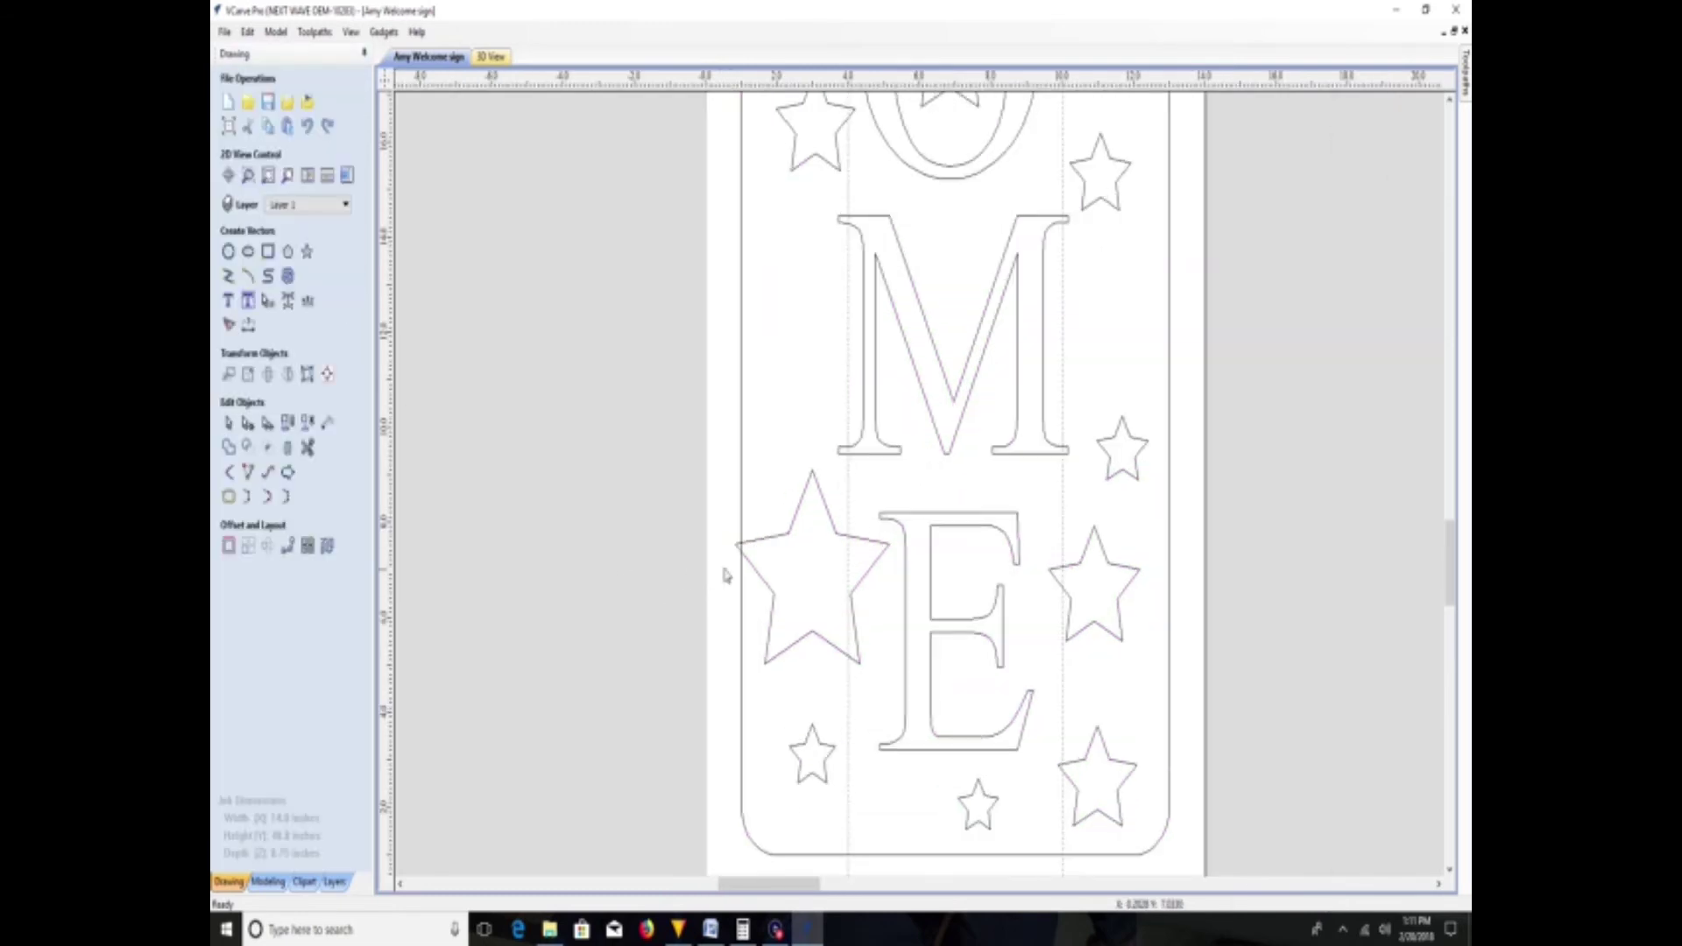
- Ungroup the sign onto the groups layer and clear the selection
right_click(775, 544)
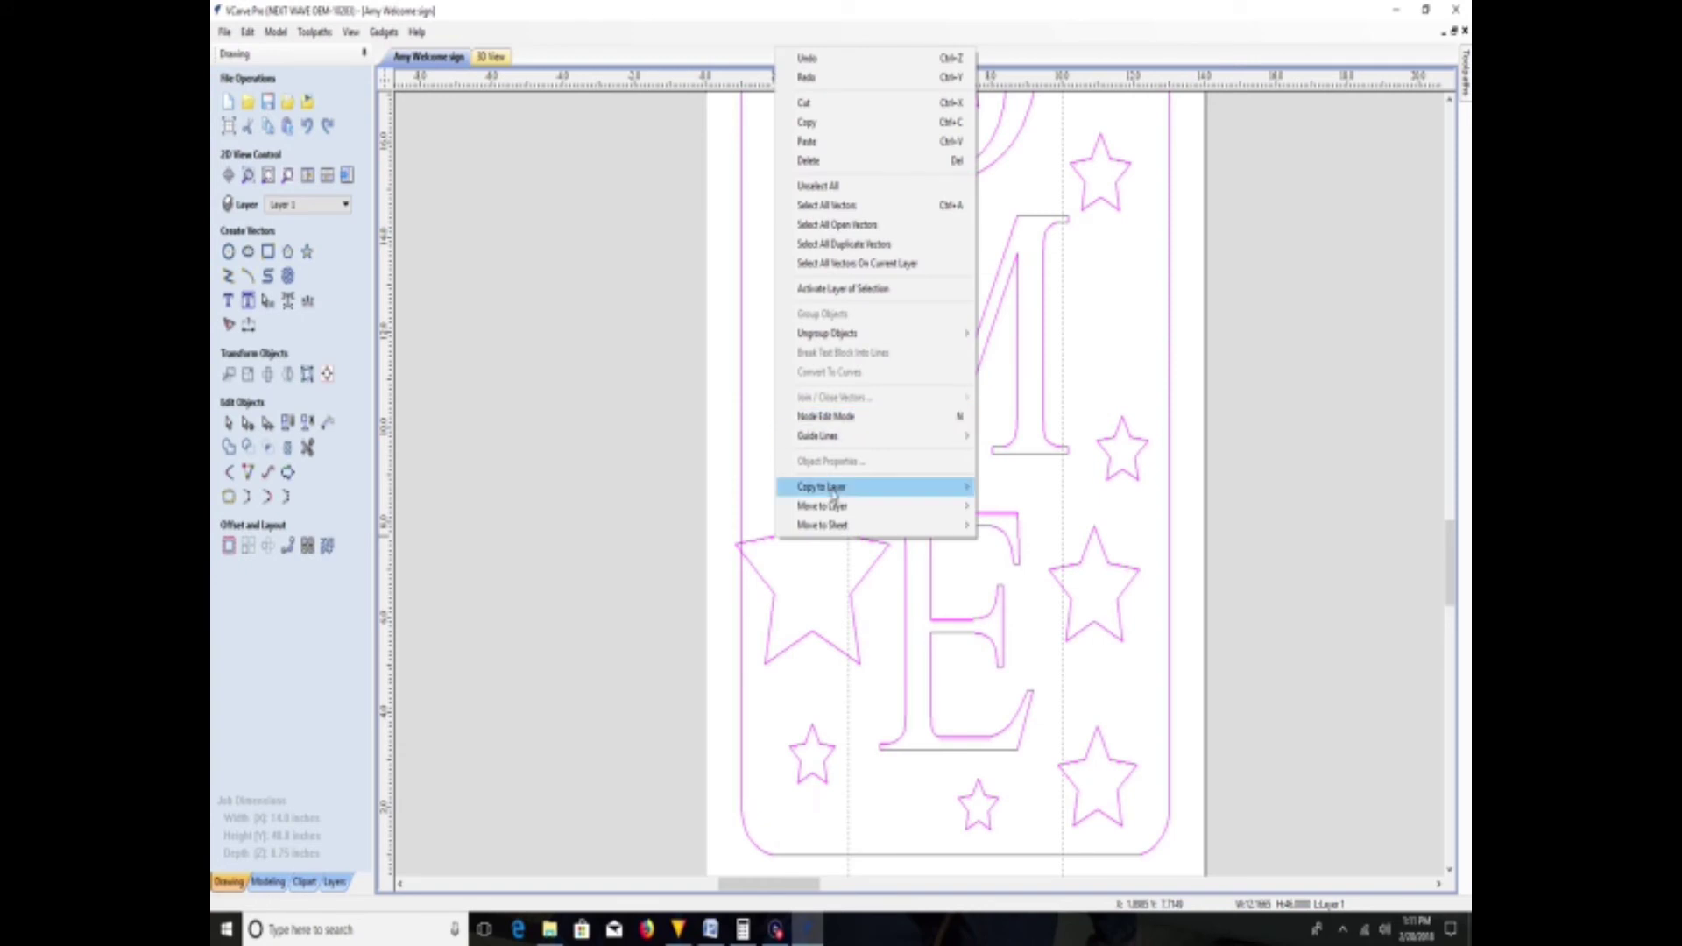
mouse_move(832, 333)
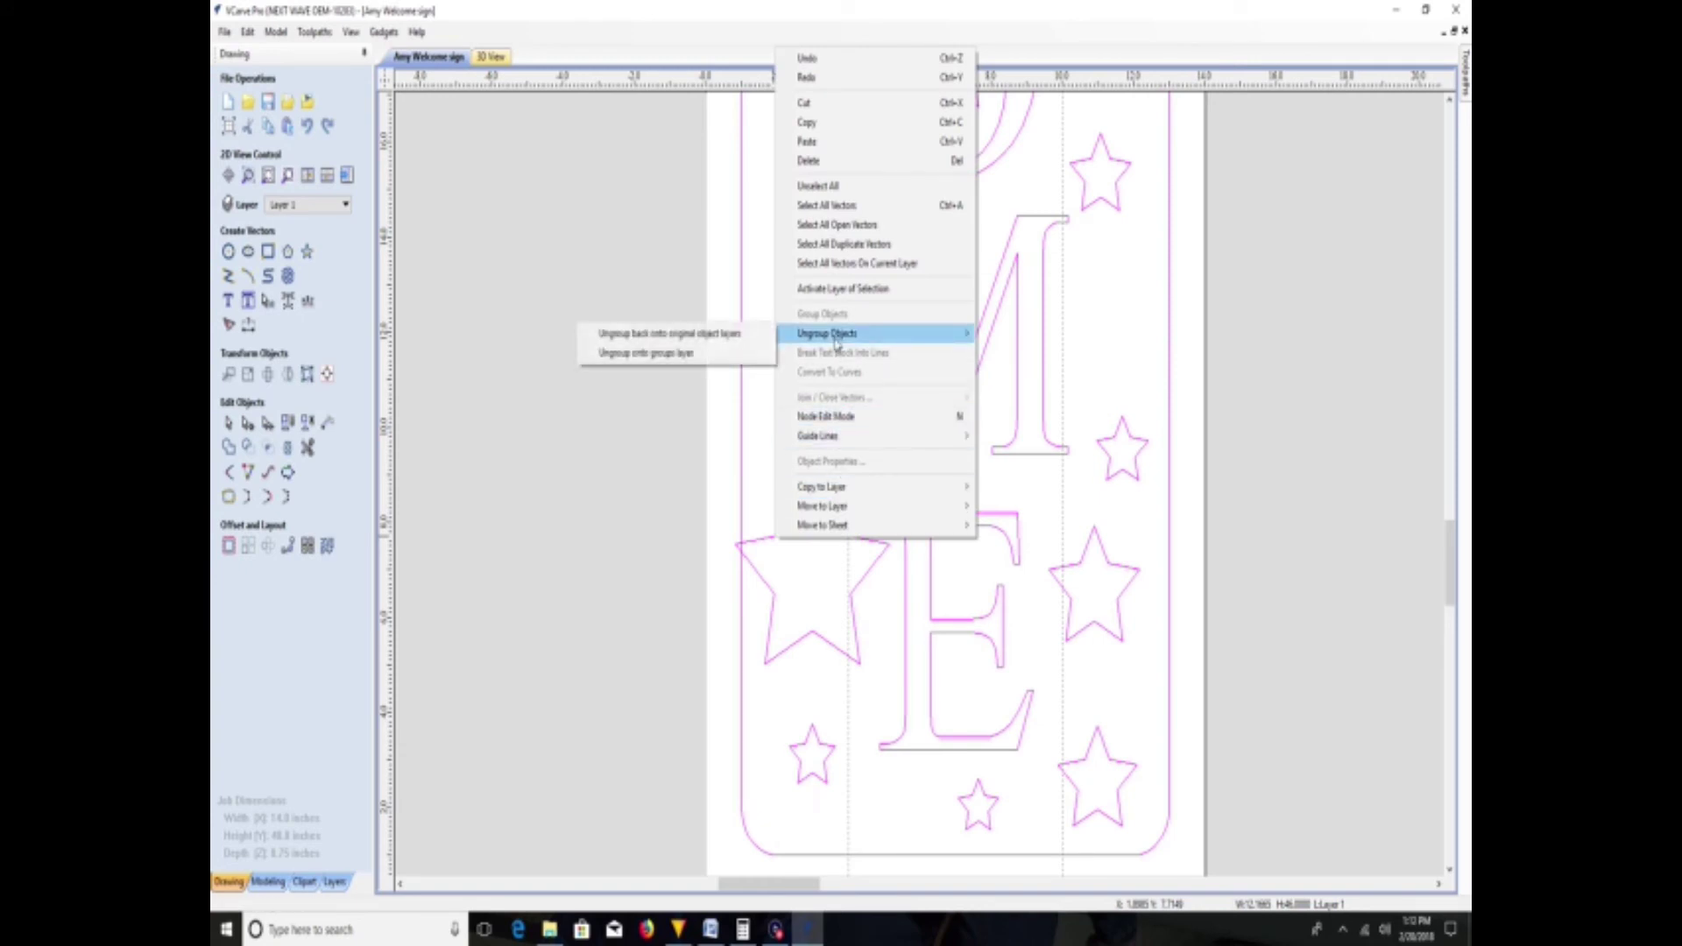
click(699, 354)
click(759, 408)
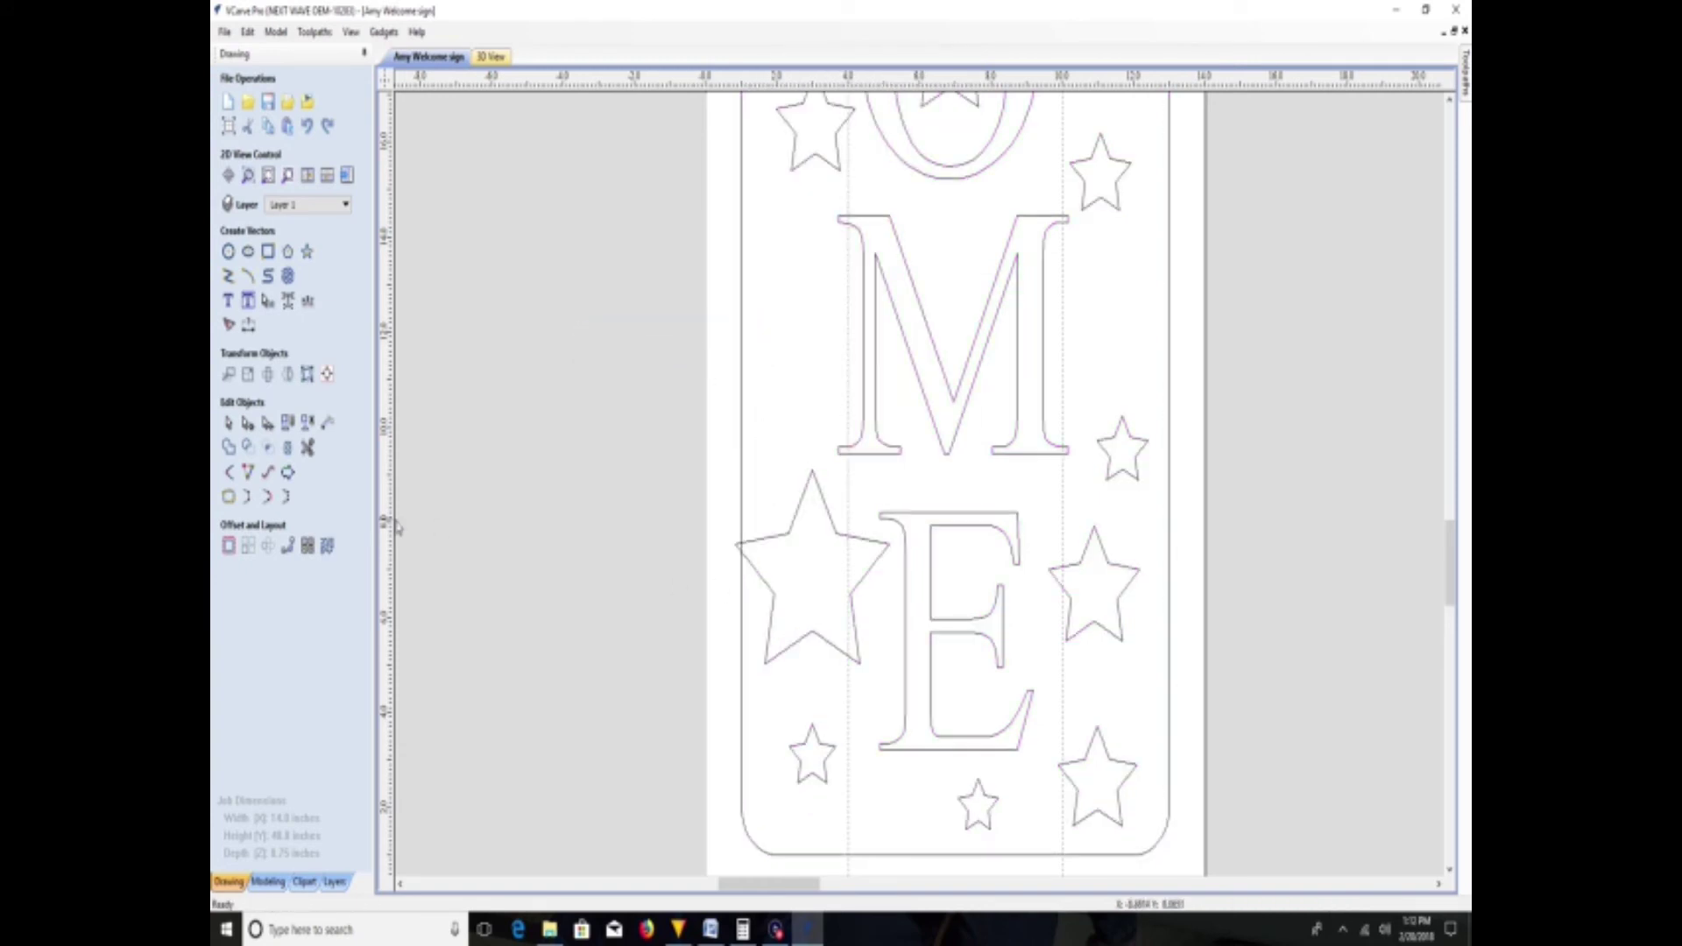
- Review the ungrouped sign in Interactive Vector Trim, then marquee-select all its vectors
click(306, 448)
scroll(752, 575, up, 5)
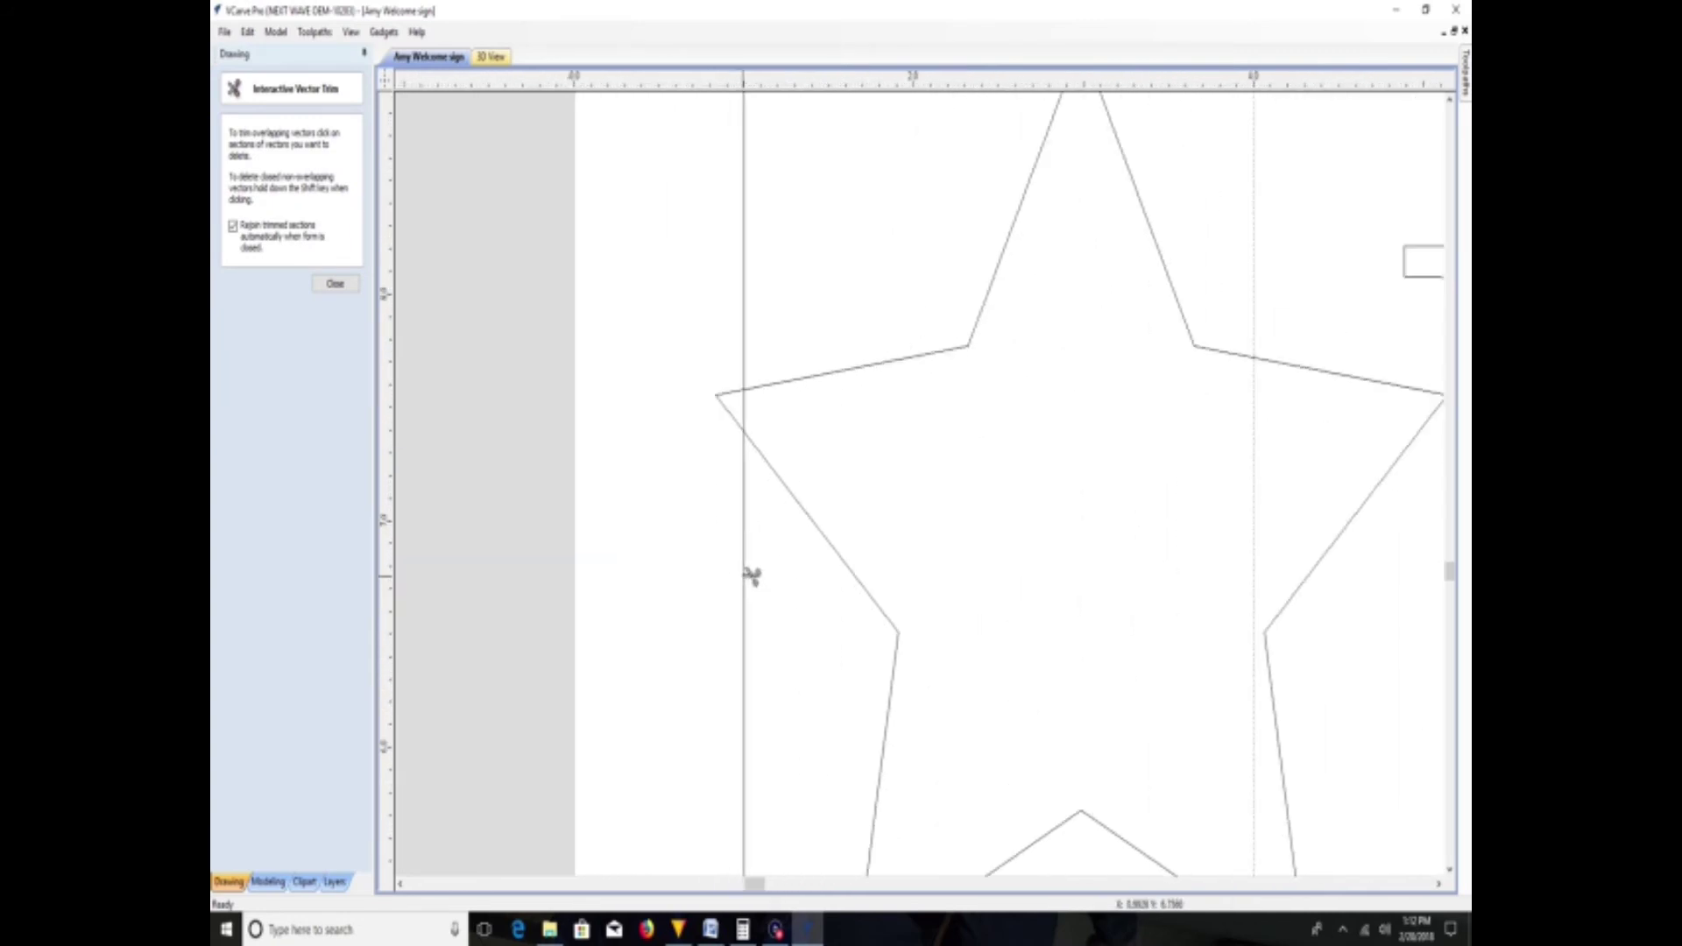
scroll(805, 539, down, 4)
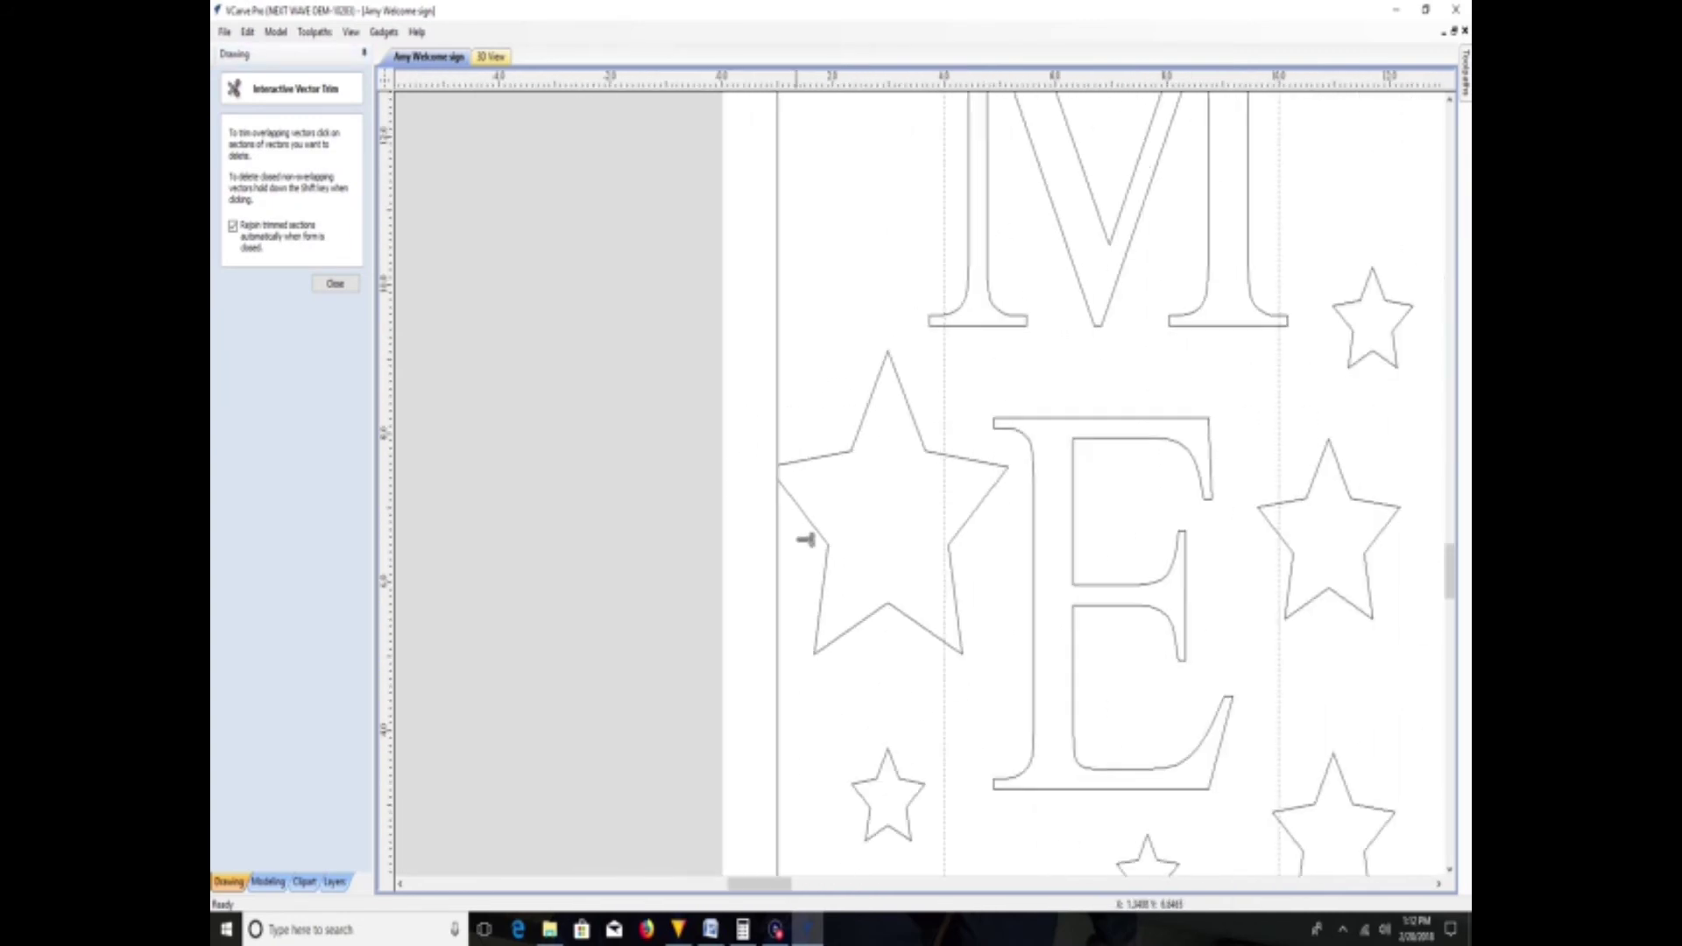
scroll(805, 540, down, 3)
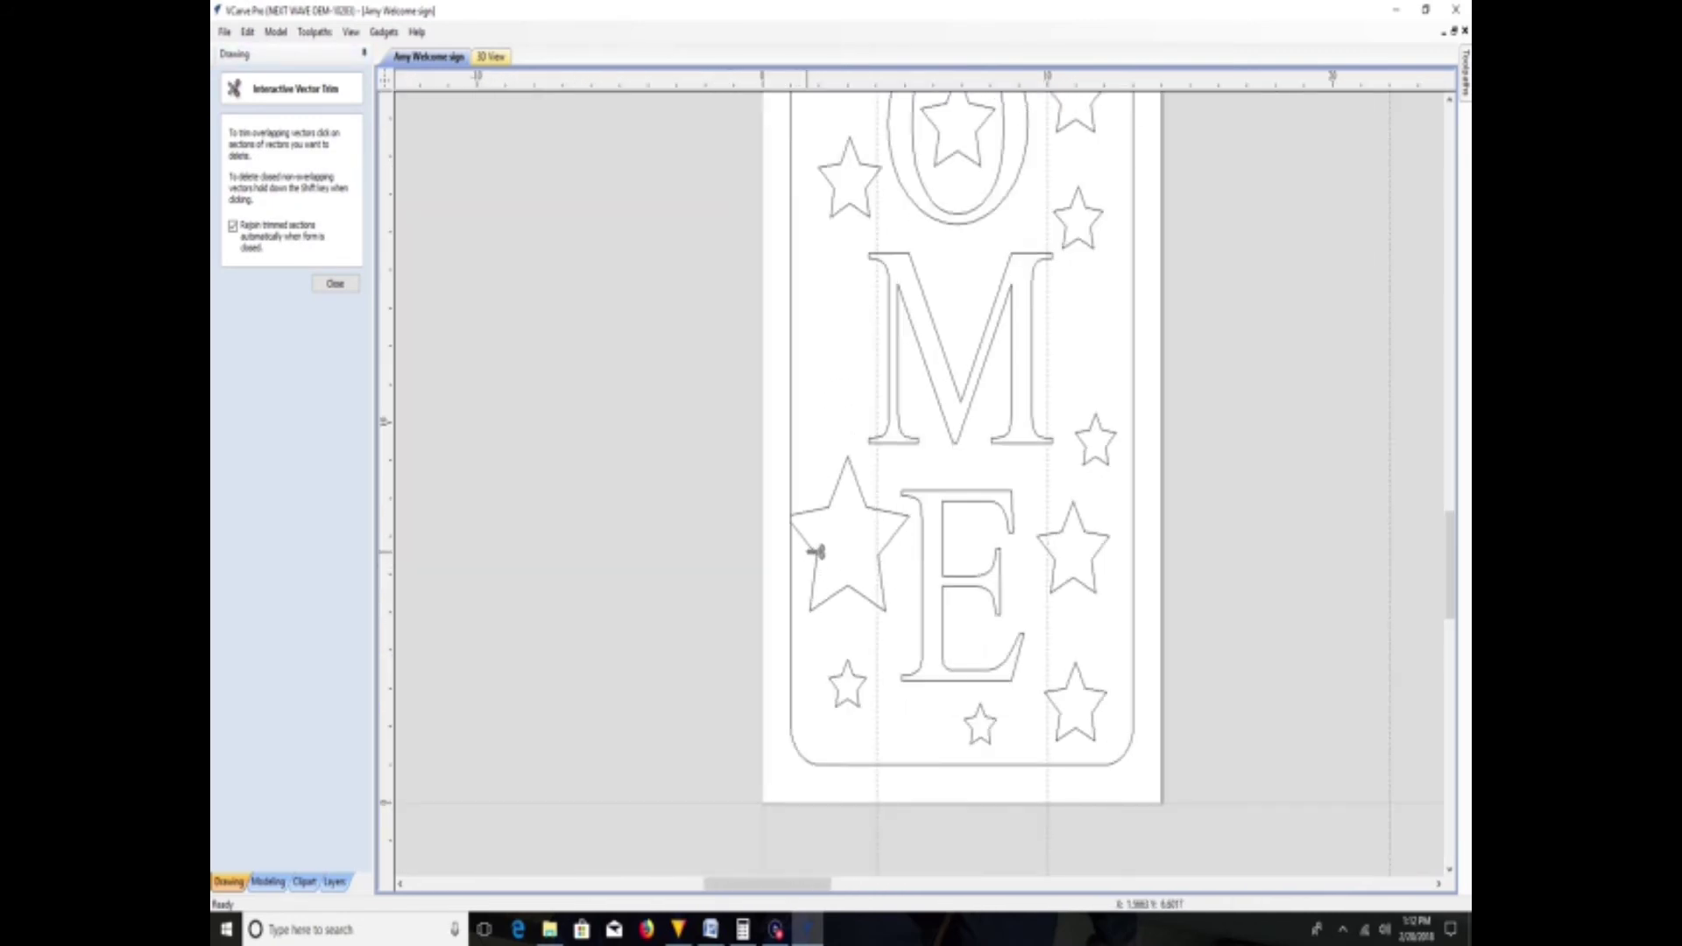
scroll(815, 551, down, 2)
scroll(836, 156, up, 3)
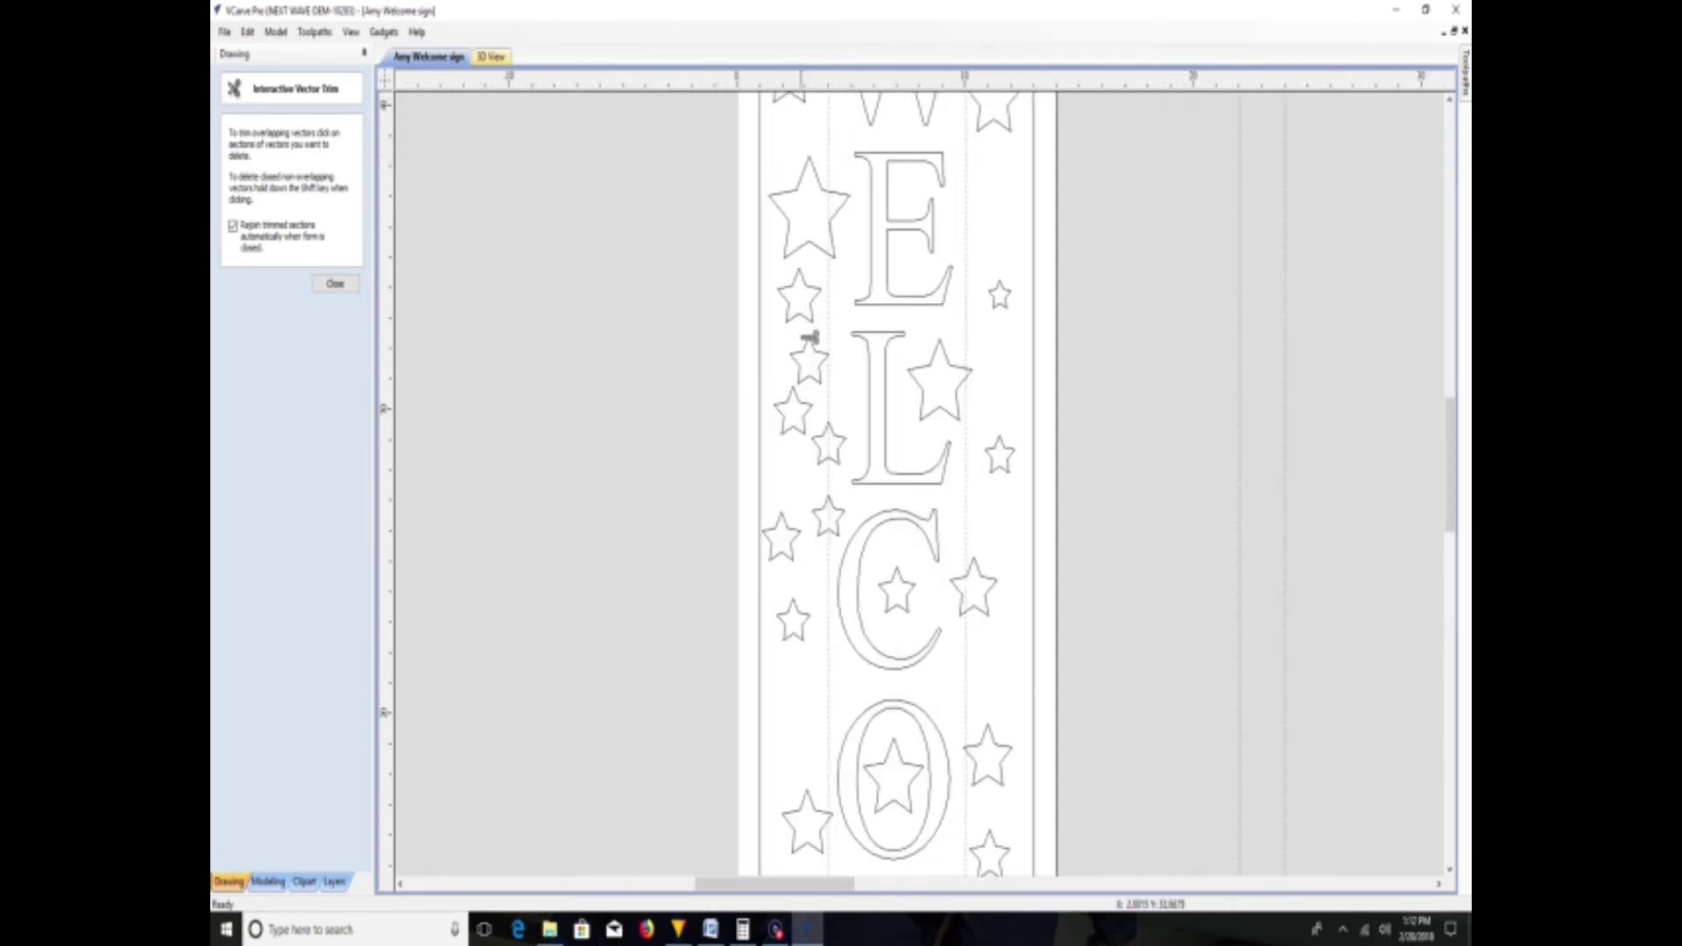
scroll(808, 350, up, 2)
scroll(818, 350, down, 3)
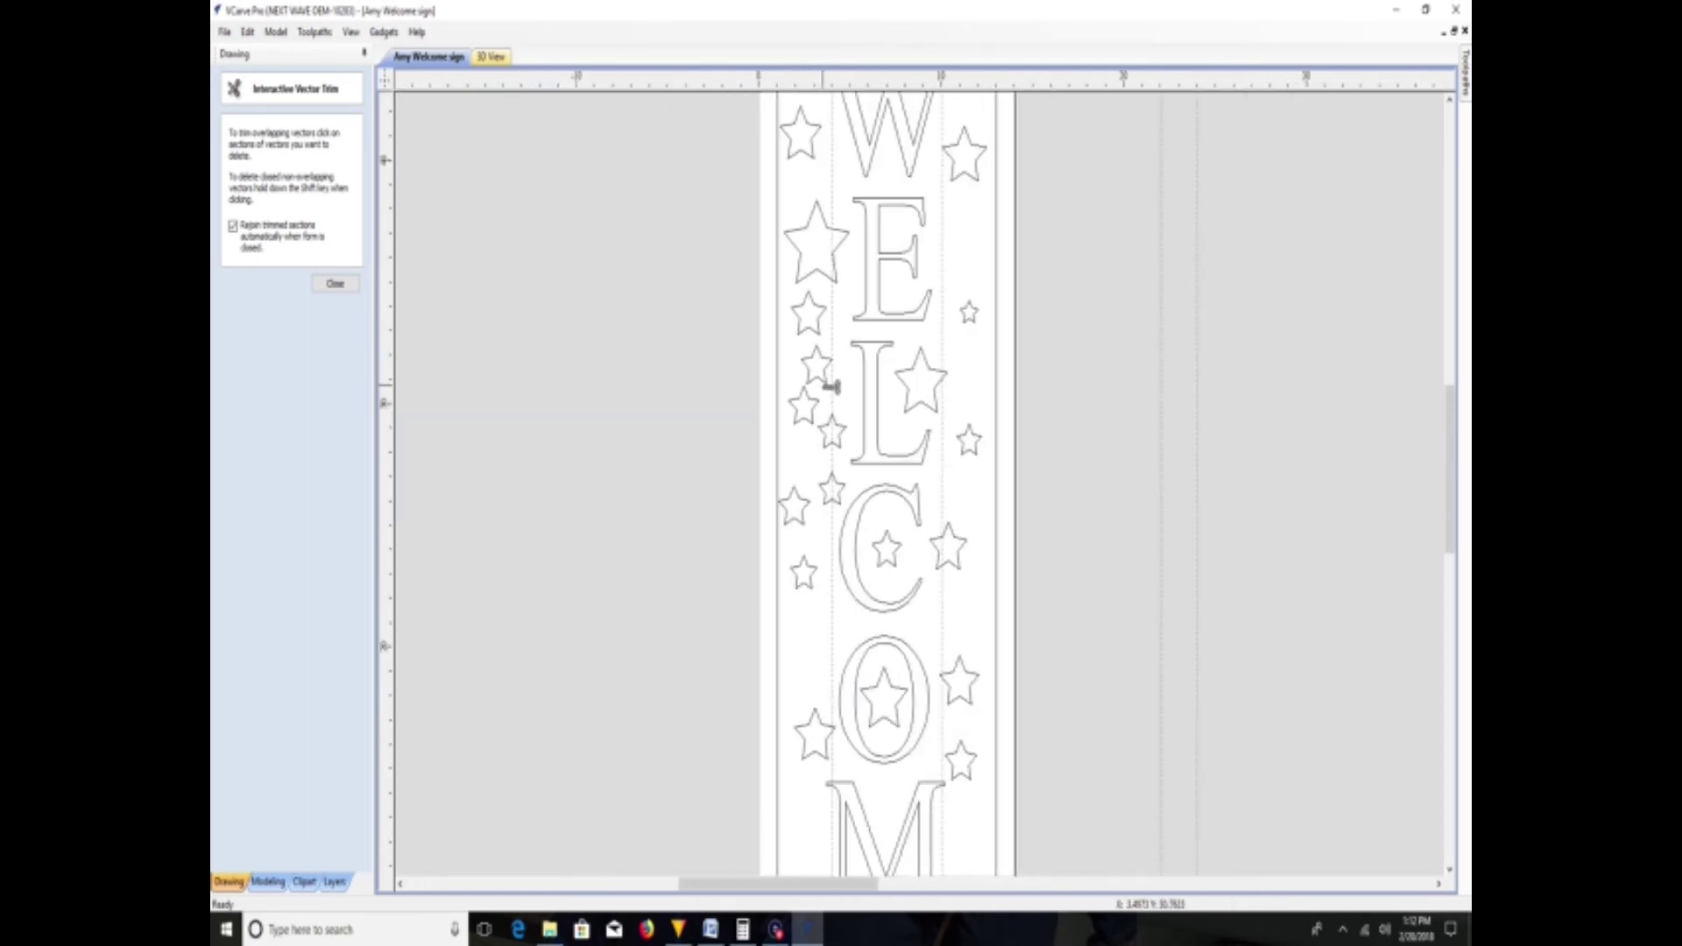
scroll(830, 386, down, 3)
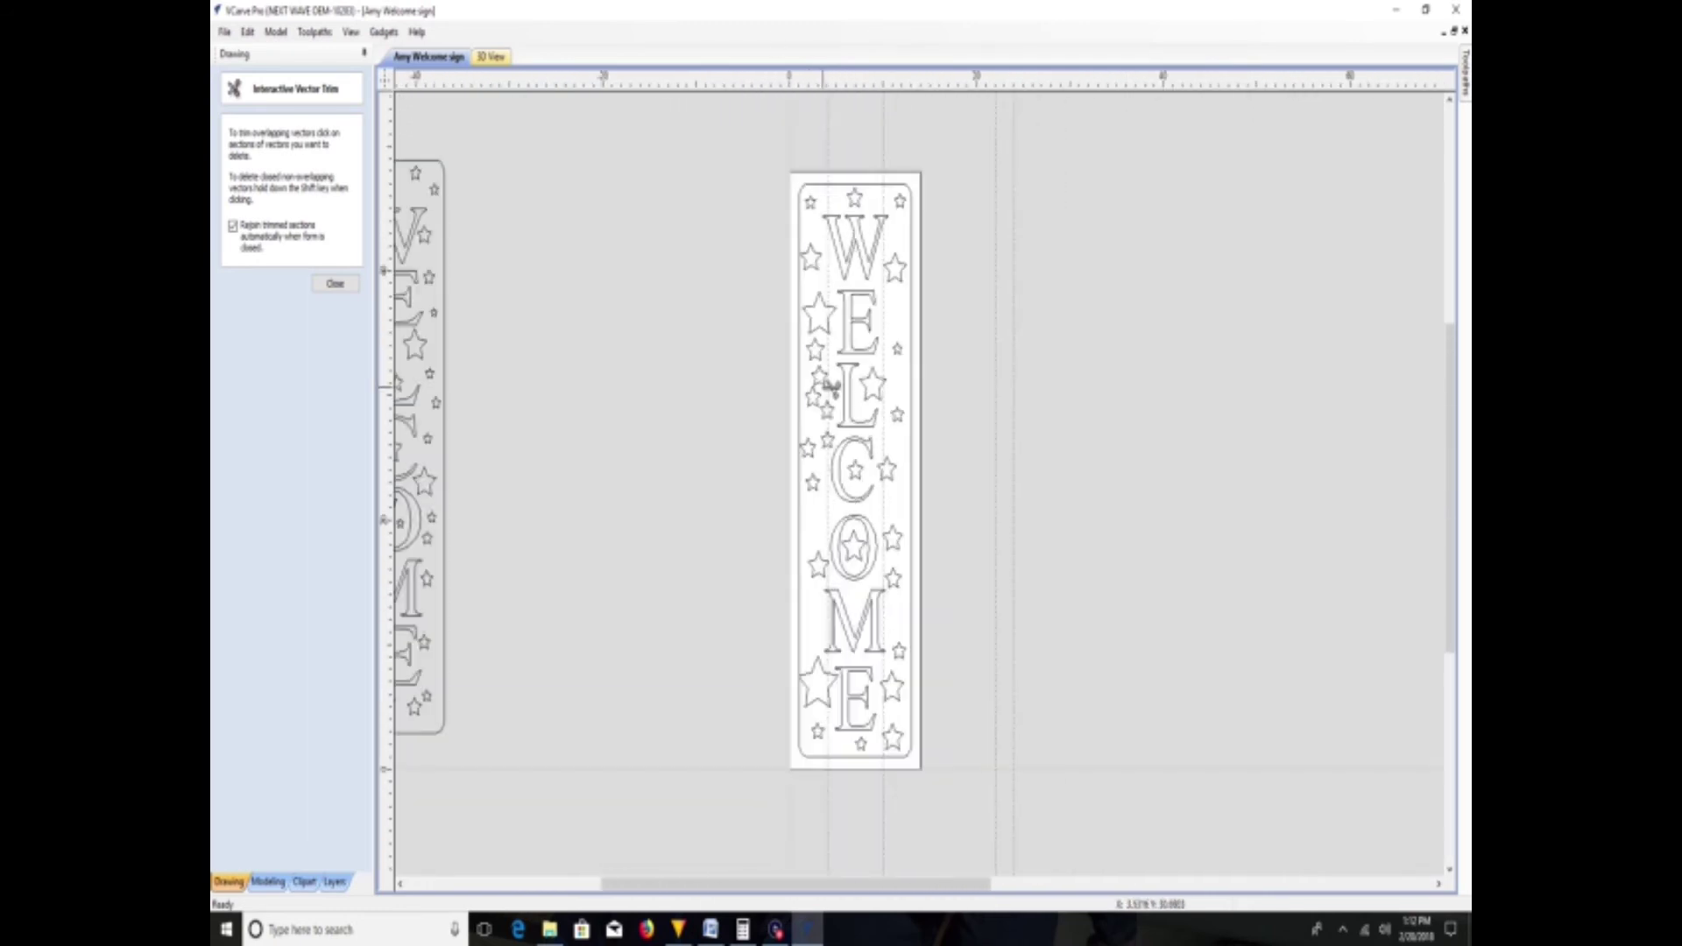
click(337, 283)
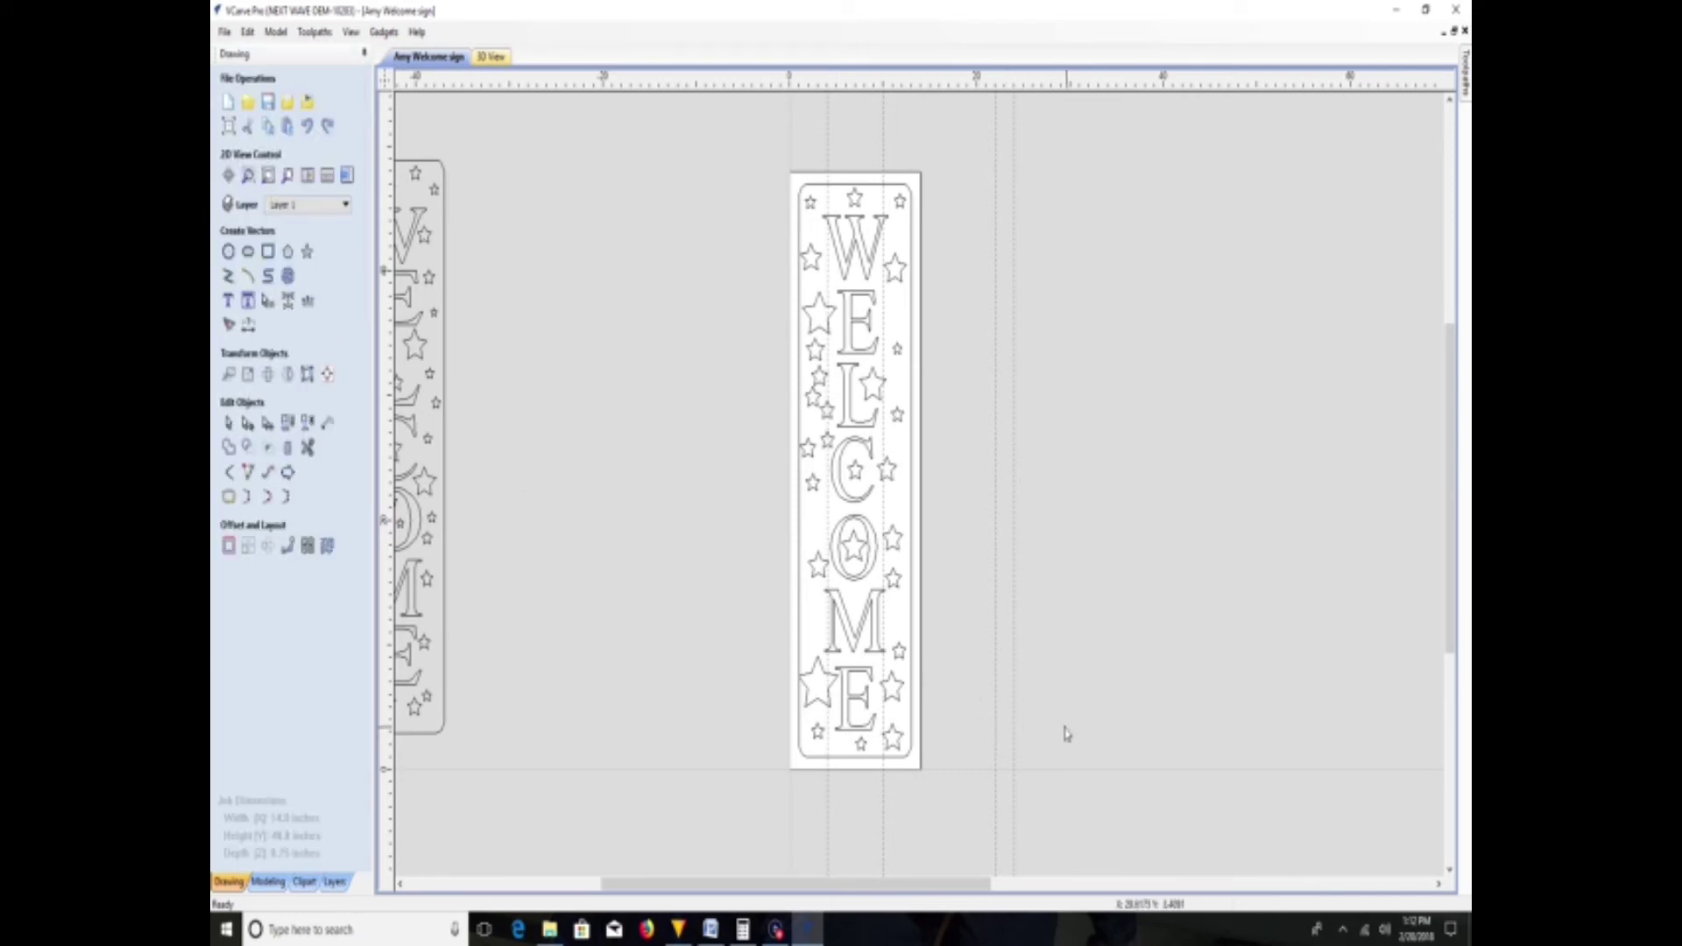
drag(741, 144, 990, 791)
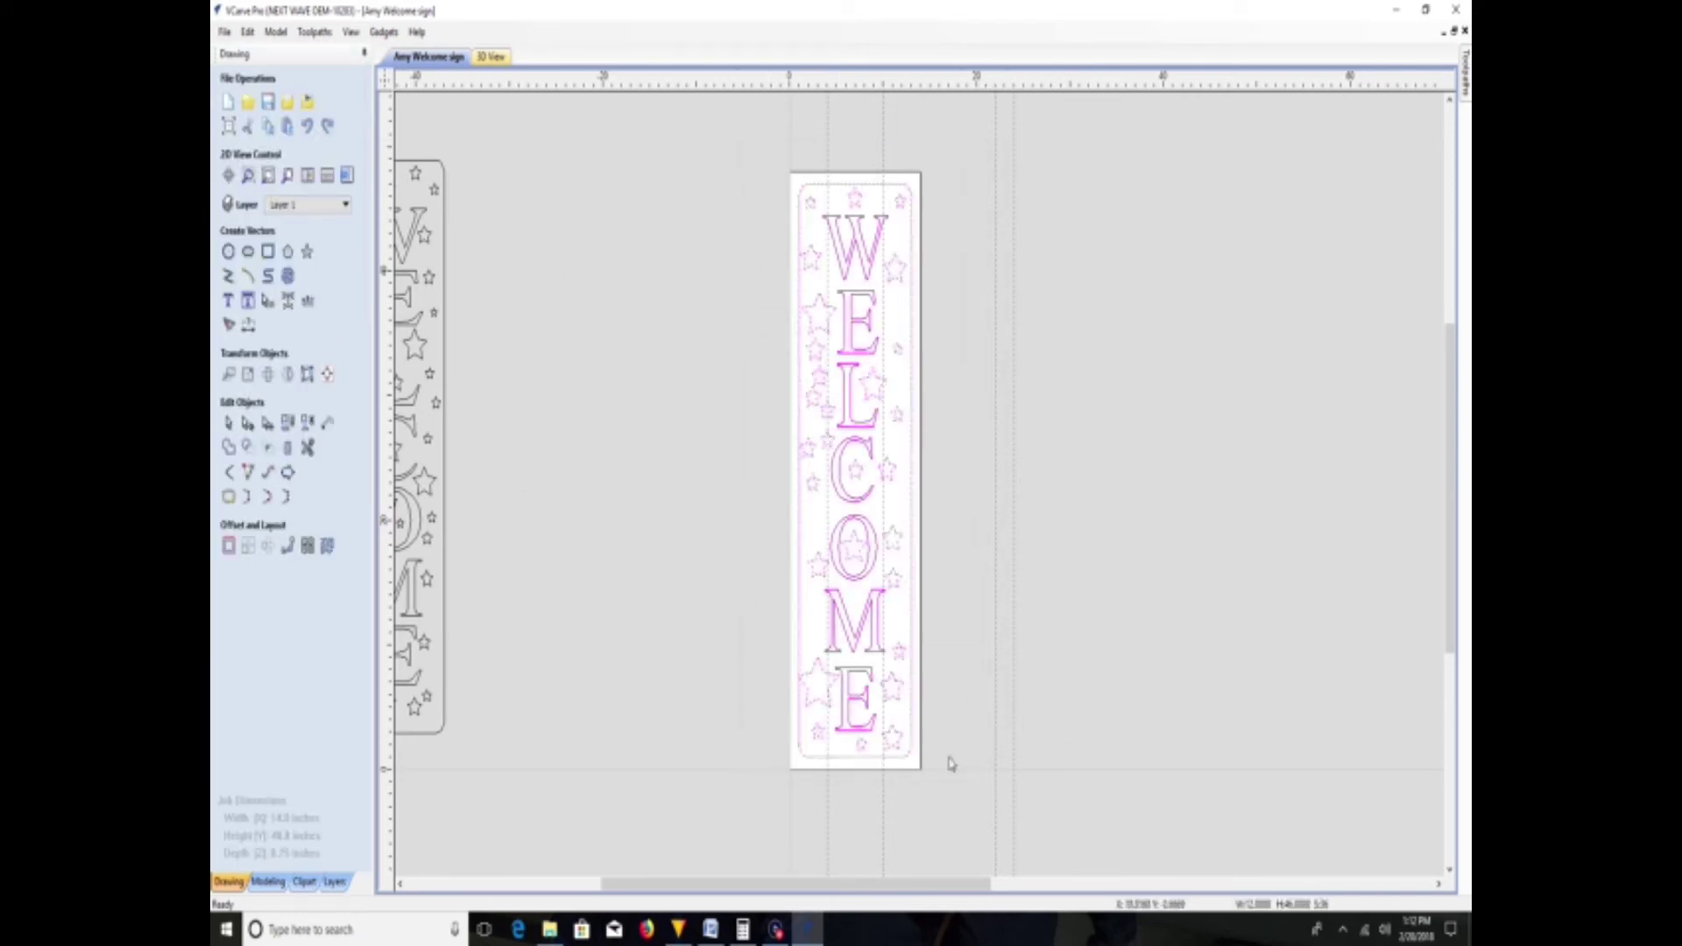
right_click(866, 648)
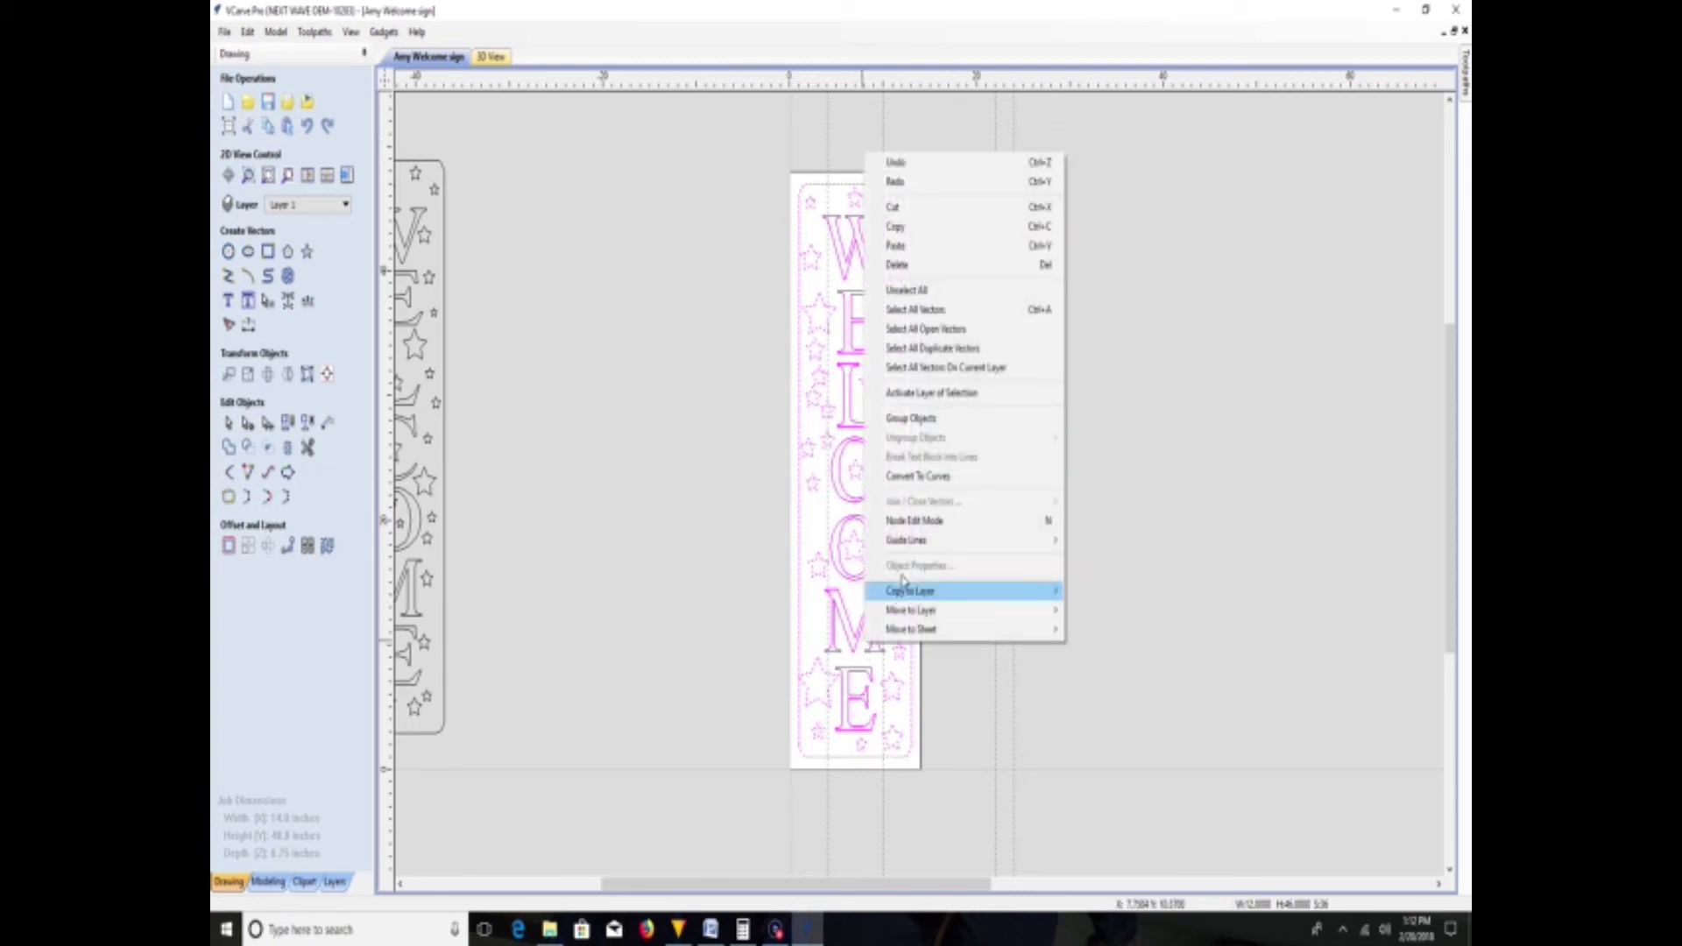
- Regroup the sign and recalculate V-Carve 1, accepting the Ignoring Grouped Open Vectors warning
click(911, 418)
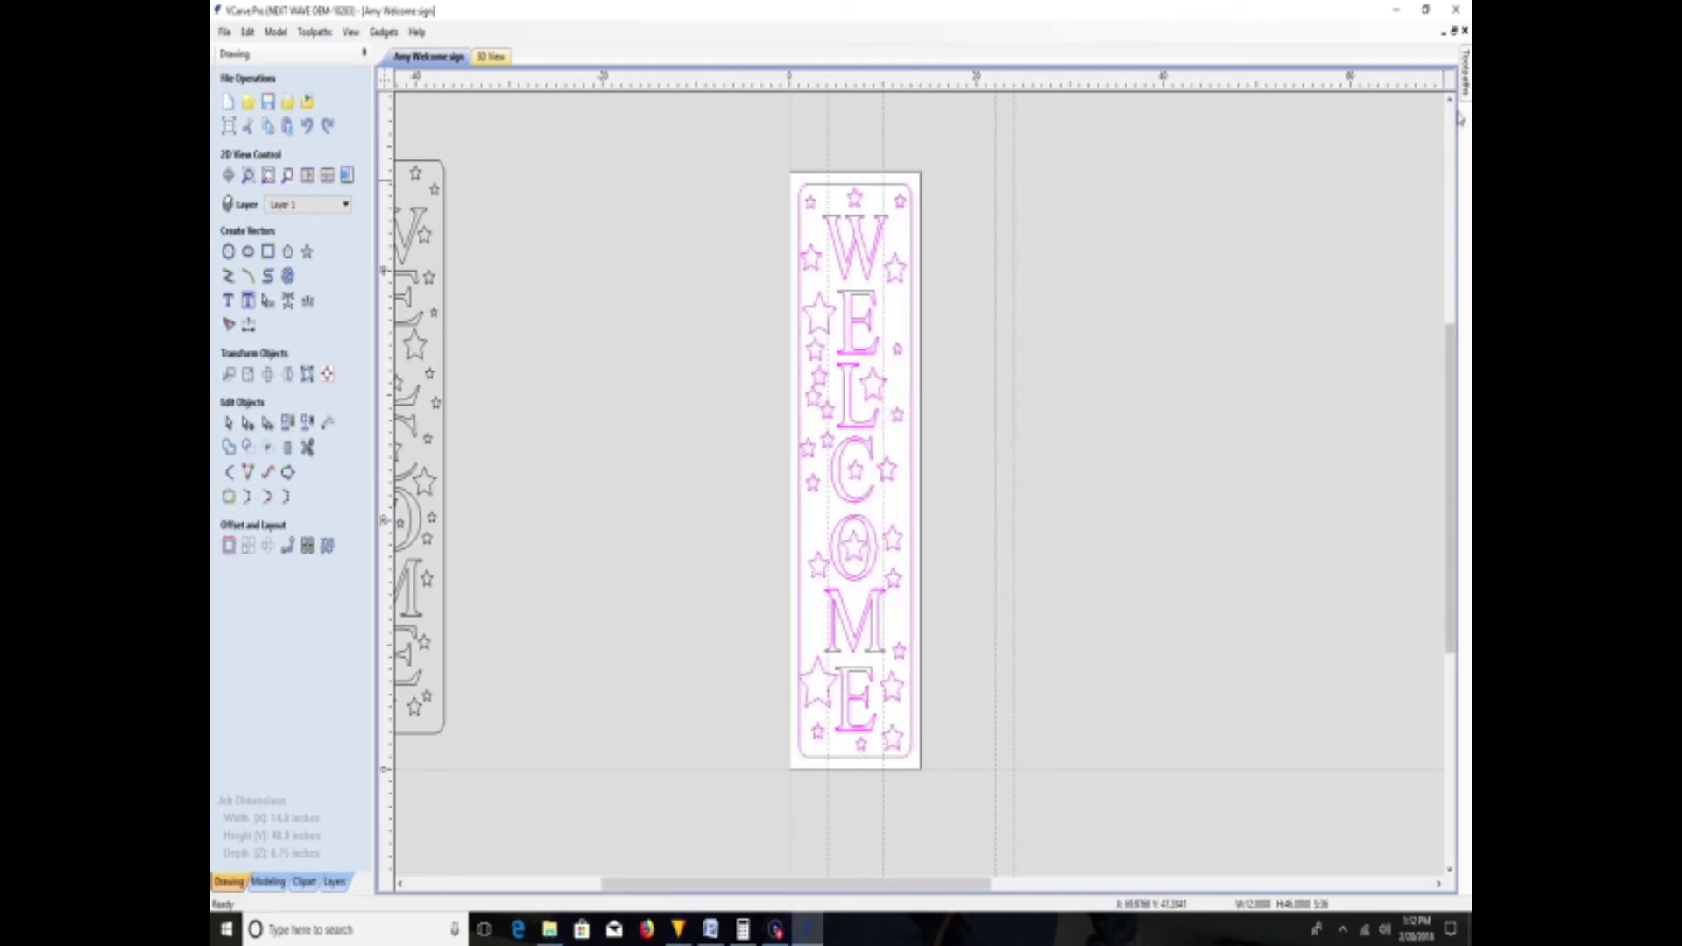
click(1464, 72)
right_click(1330, 517)
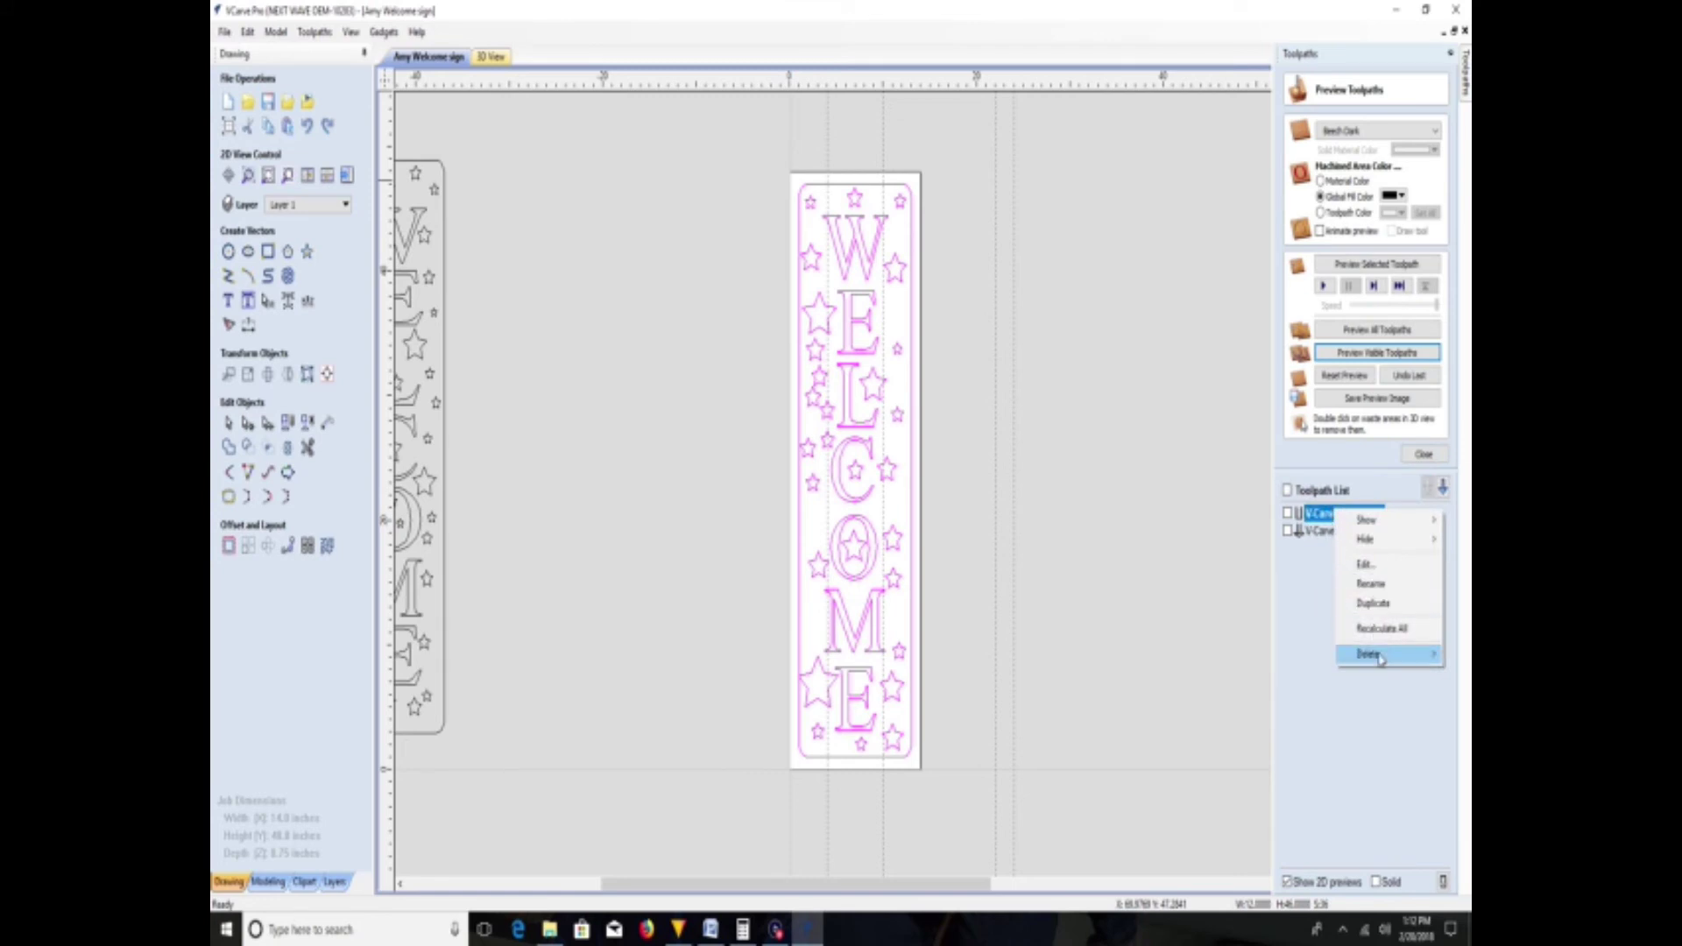
click(1372, 565)
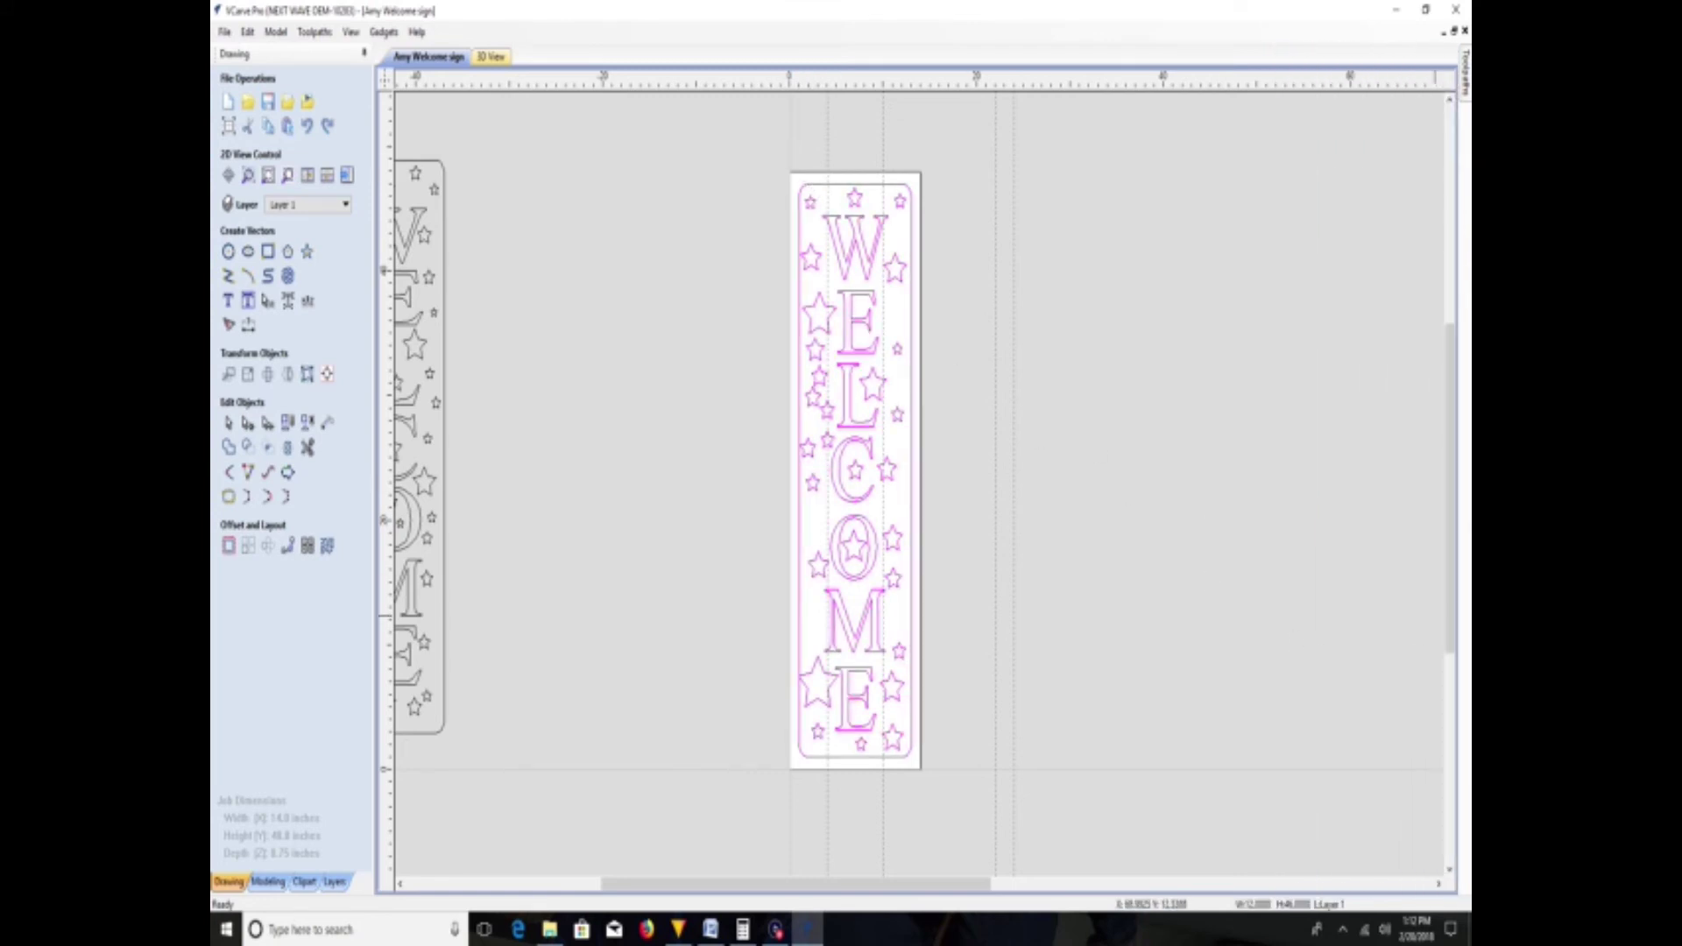
click(1468, 214)
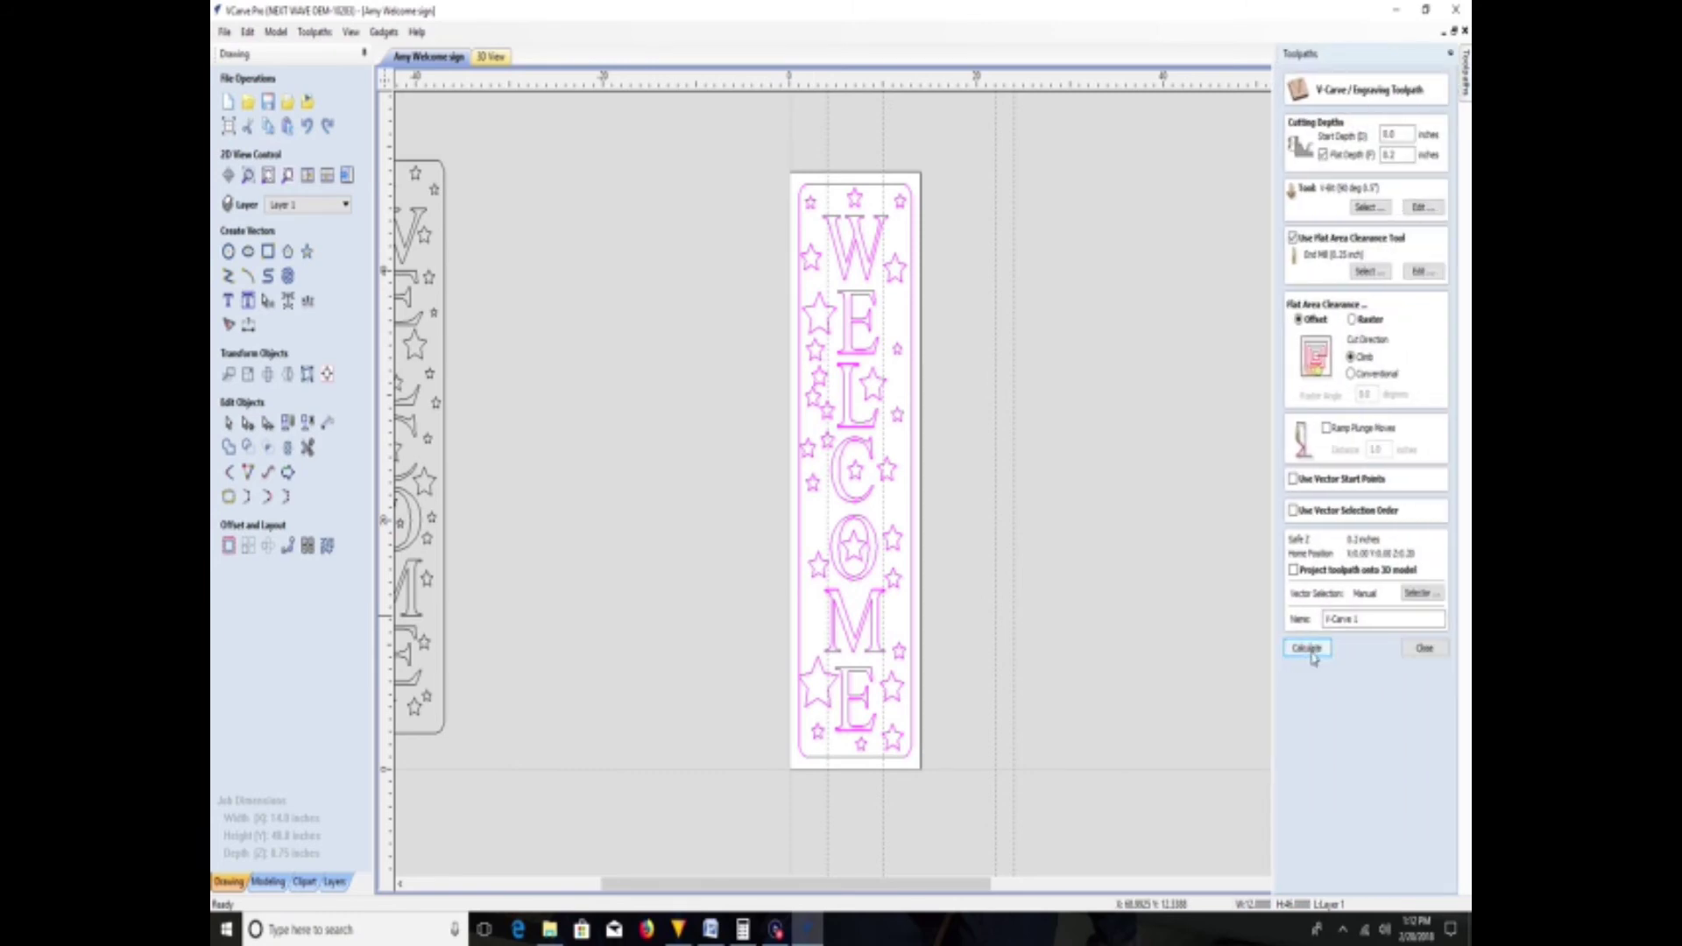
click(1307, 648)
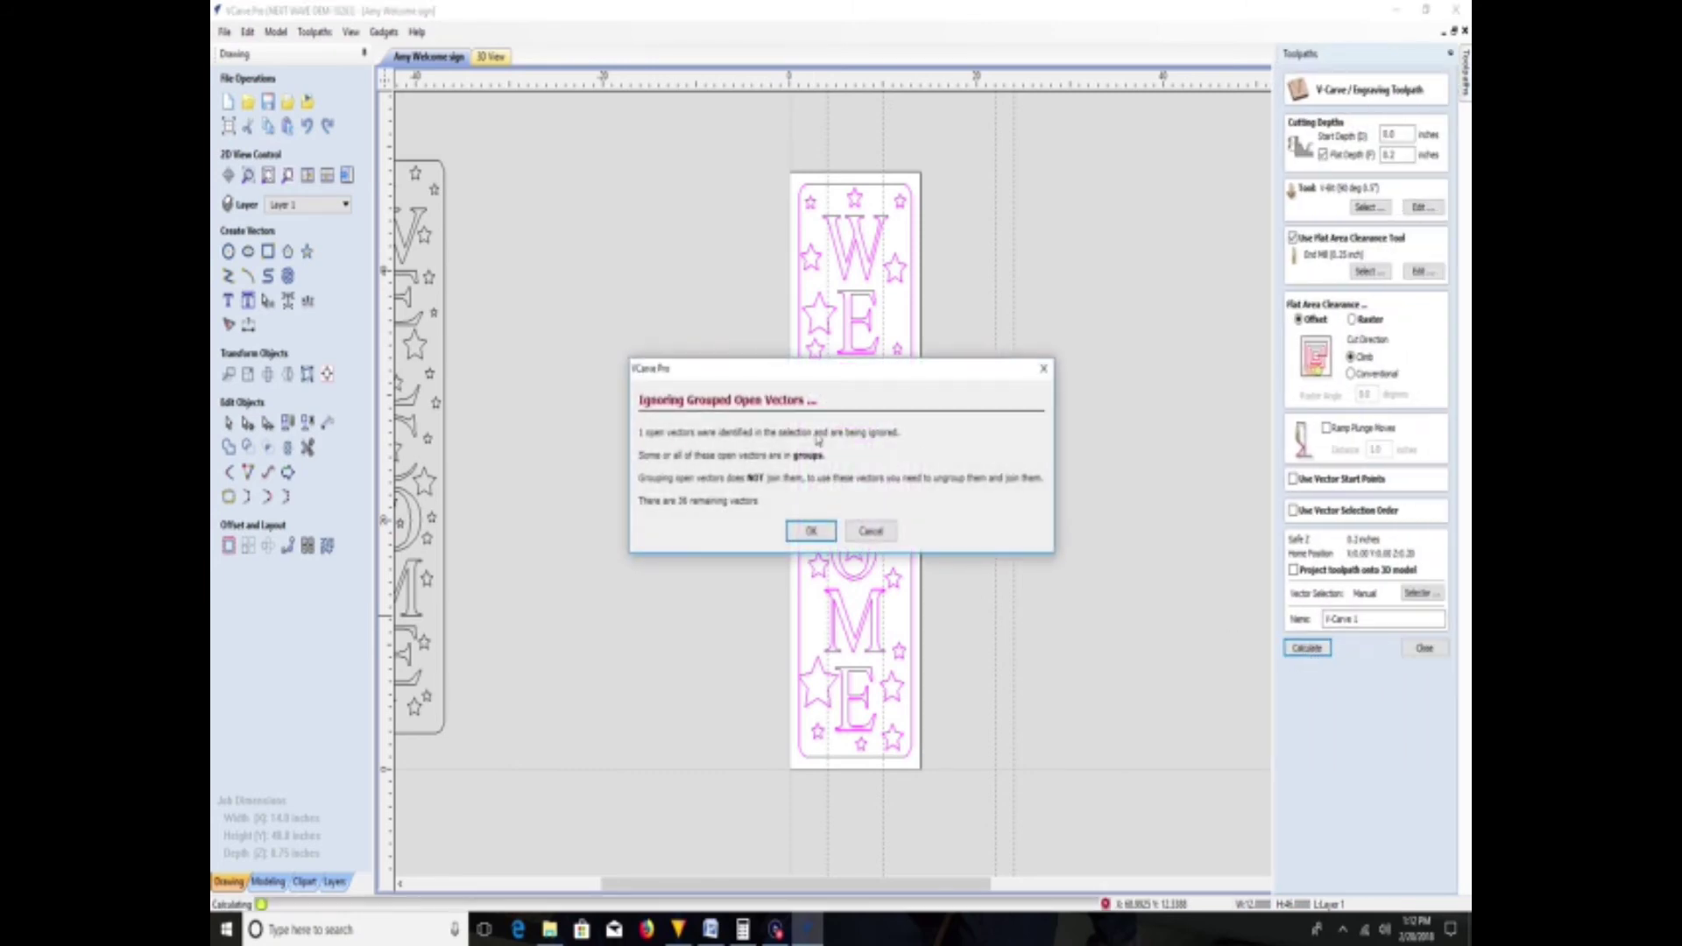
click(818, 532)
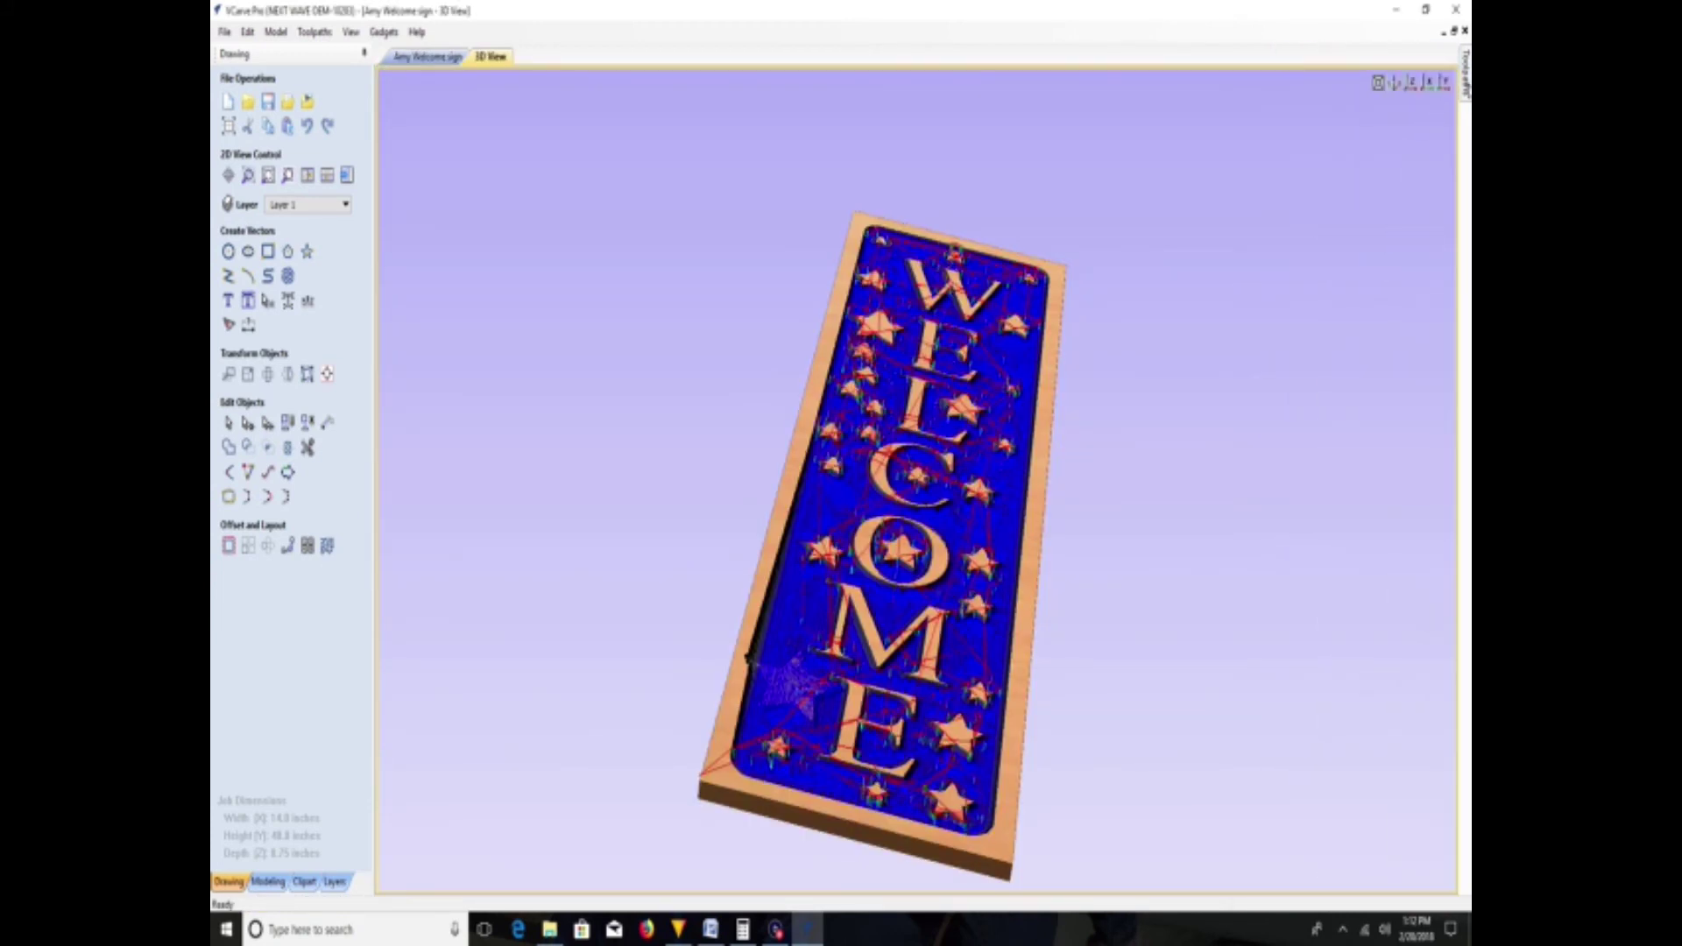
- Reset the preview, render the visible toolpaths and tilt the carved sign into perspective
mouse_move(1467, 79)
click(1346, 375)
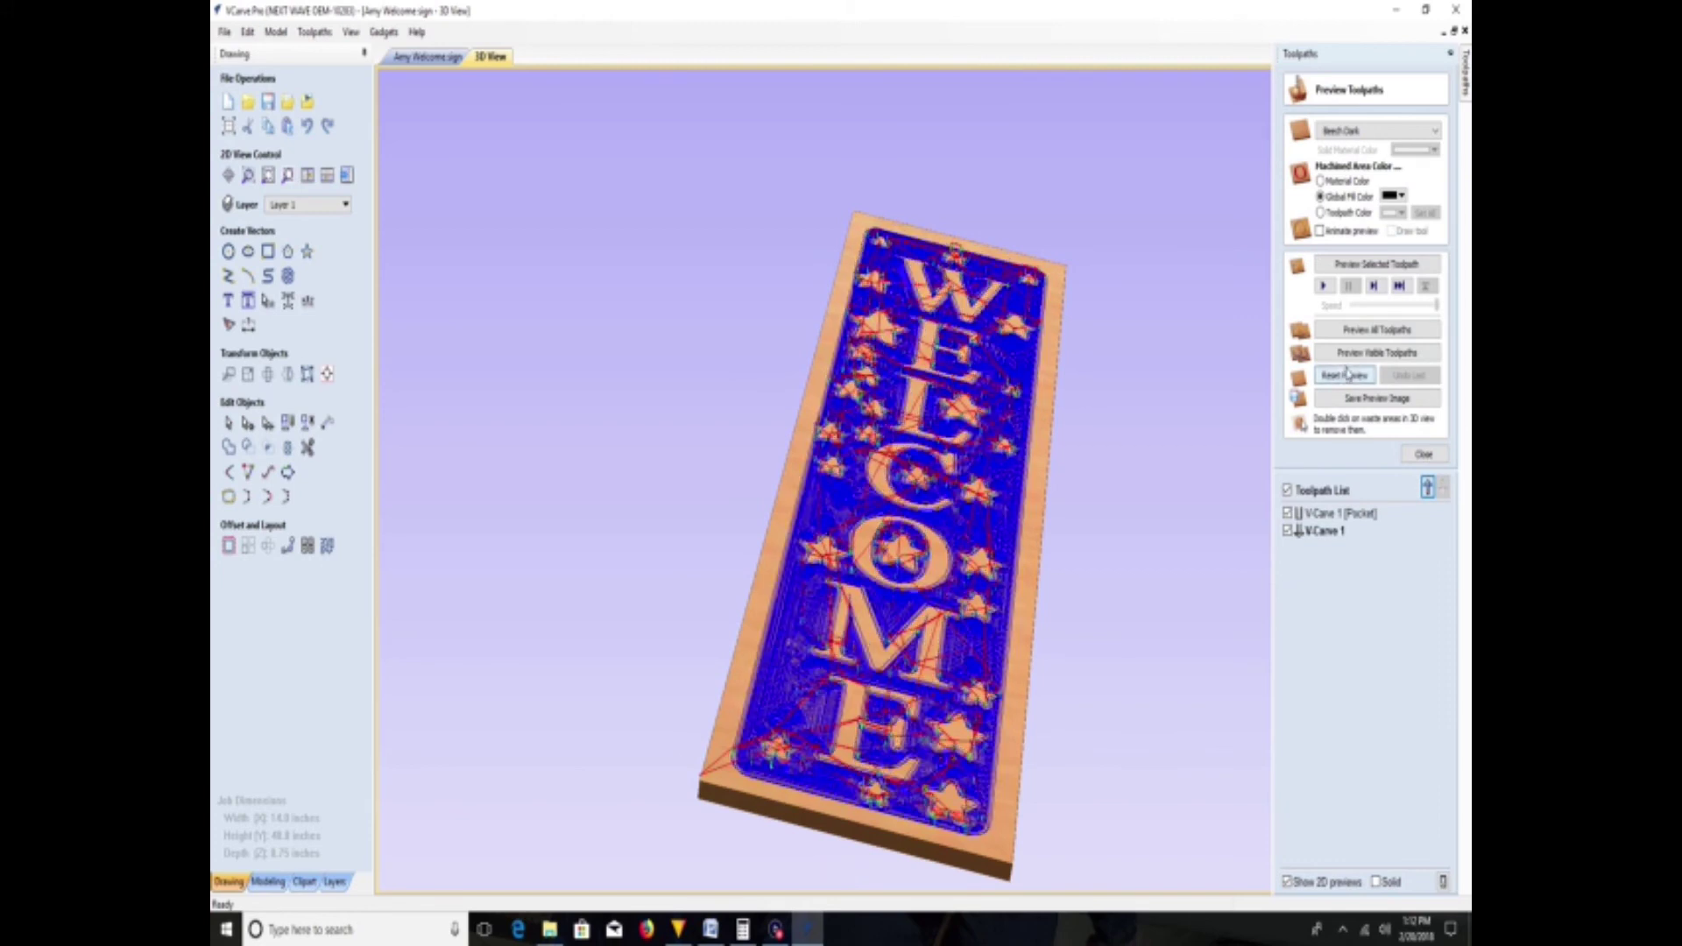
click(1359, 353)
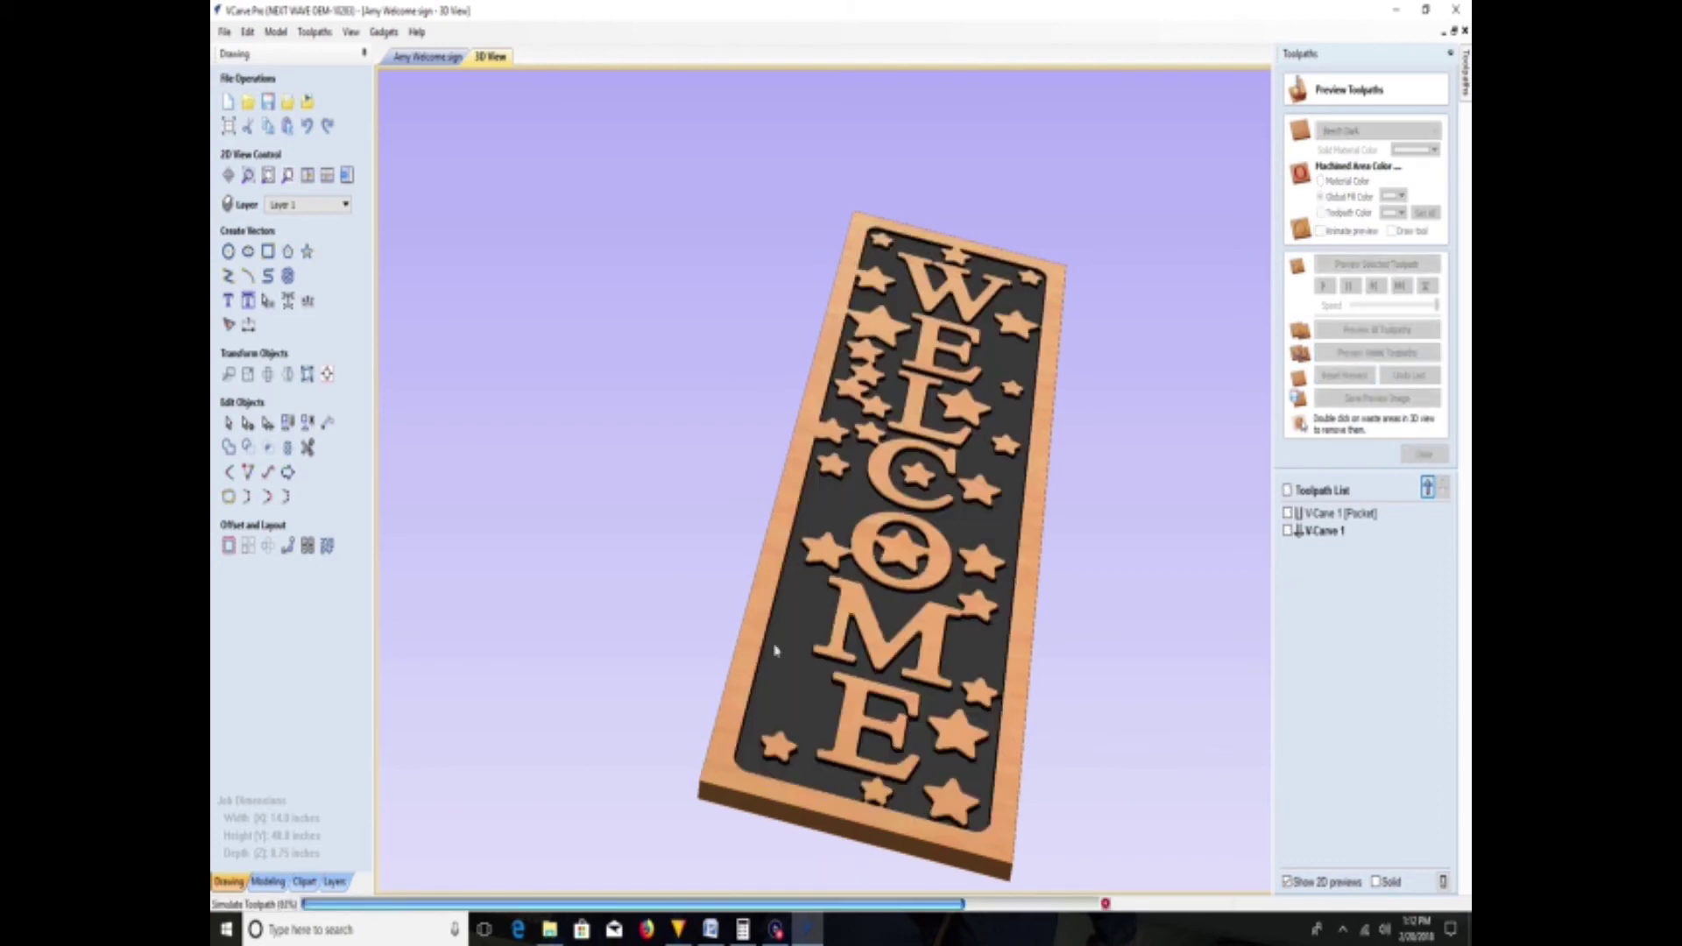
scroll(797, 714, up, 3)
drag(797, 714, 920, 657)
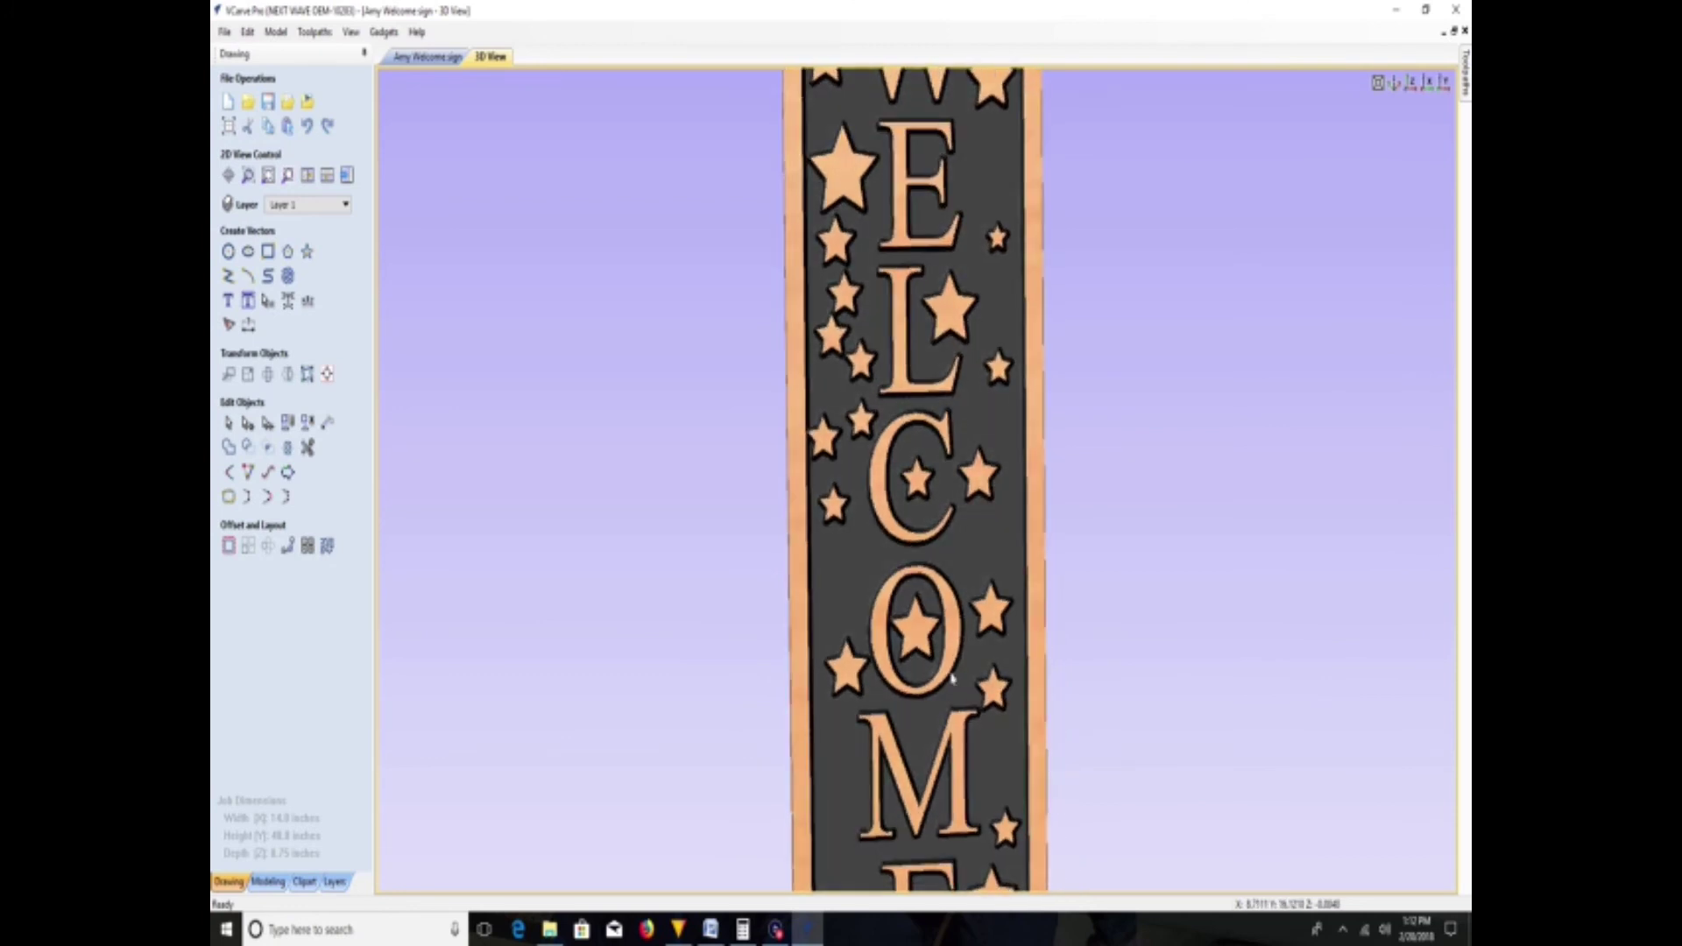
scroll(920, 657, down, 3)
- Return to the 2D drawing and ungroup the sign onto the groups layer
click(437, 61)
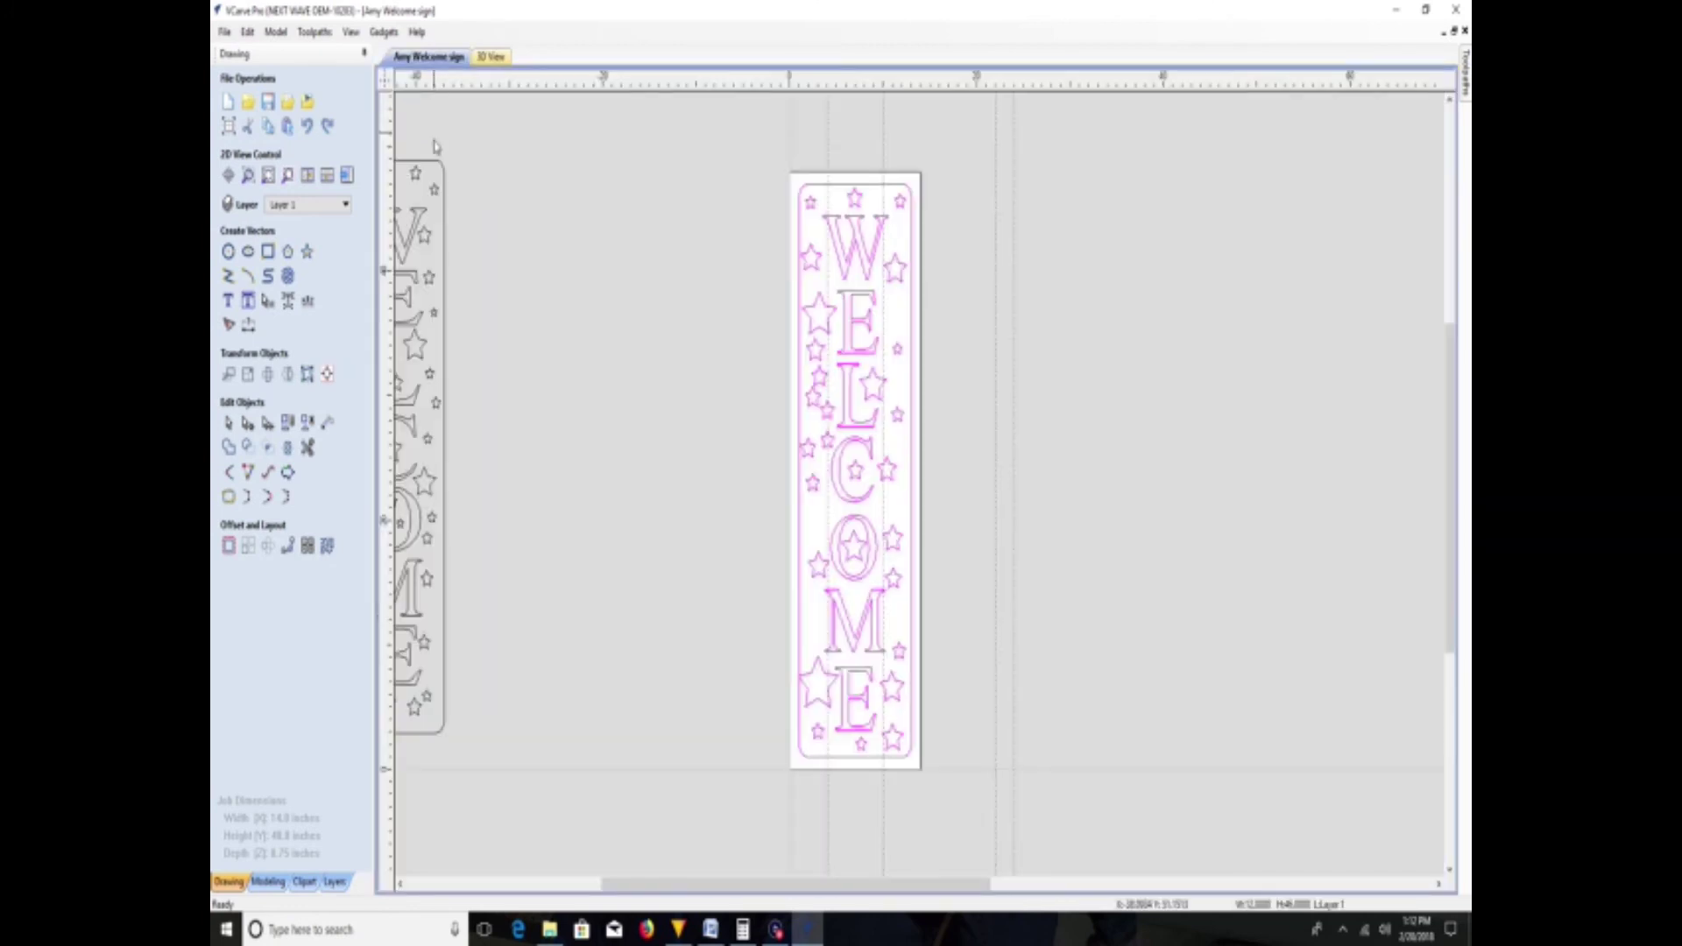
scroll(789, 695, down, 1)
scroll(802, 683, up, 4)
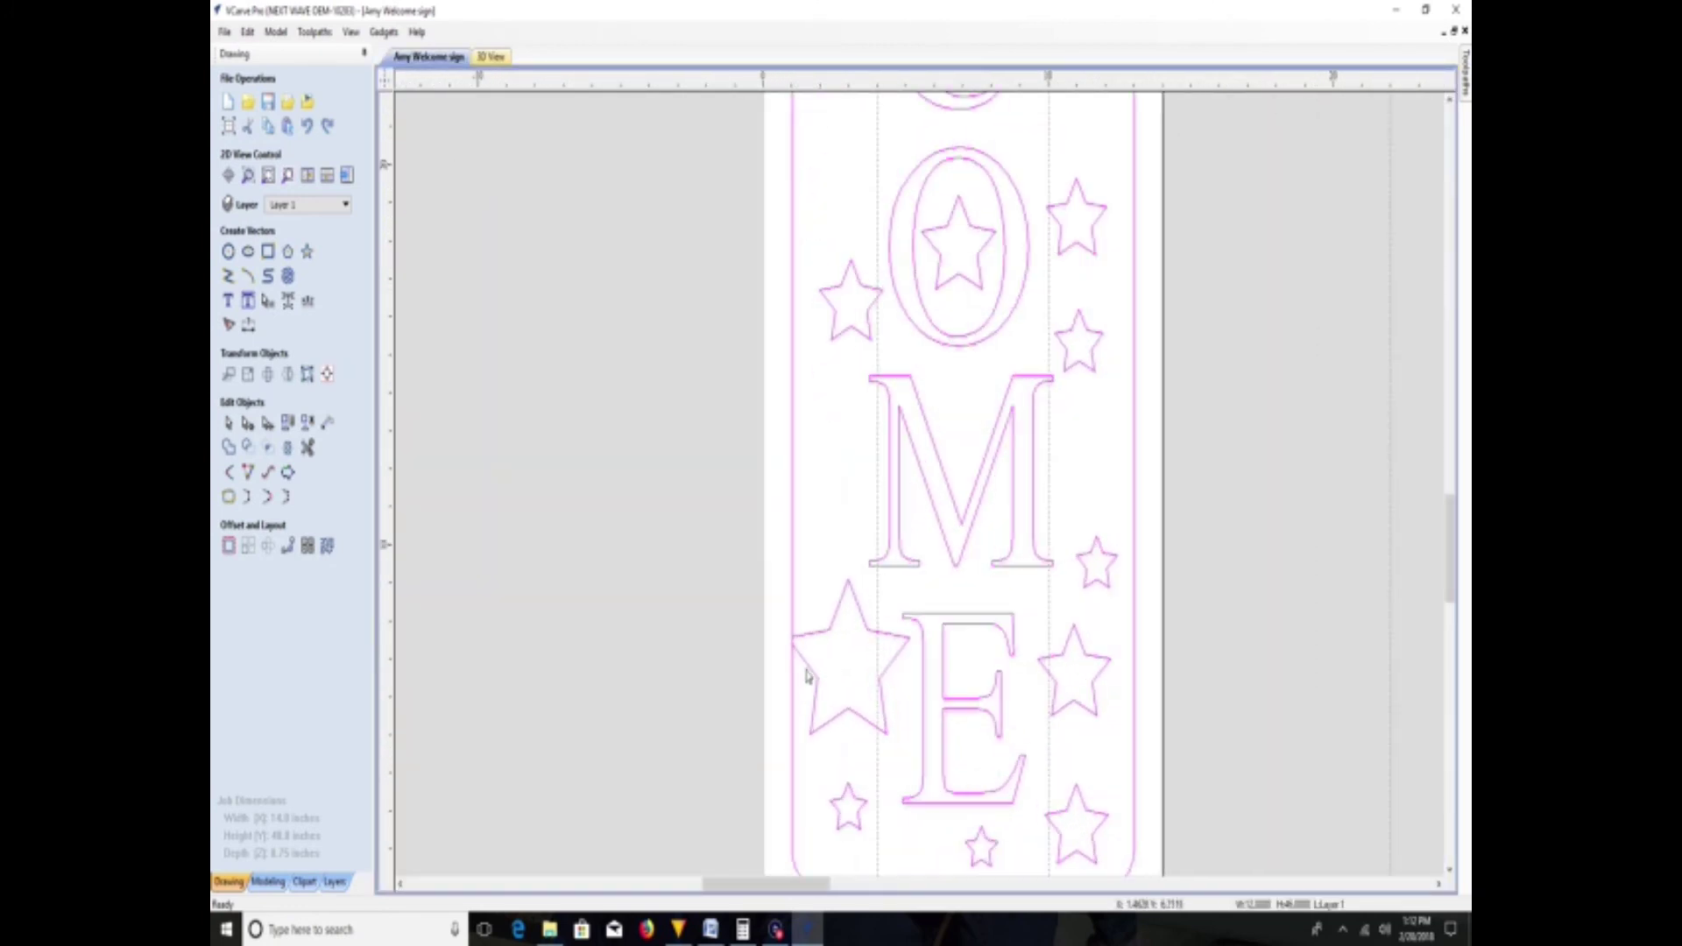
right_click(801, 576)
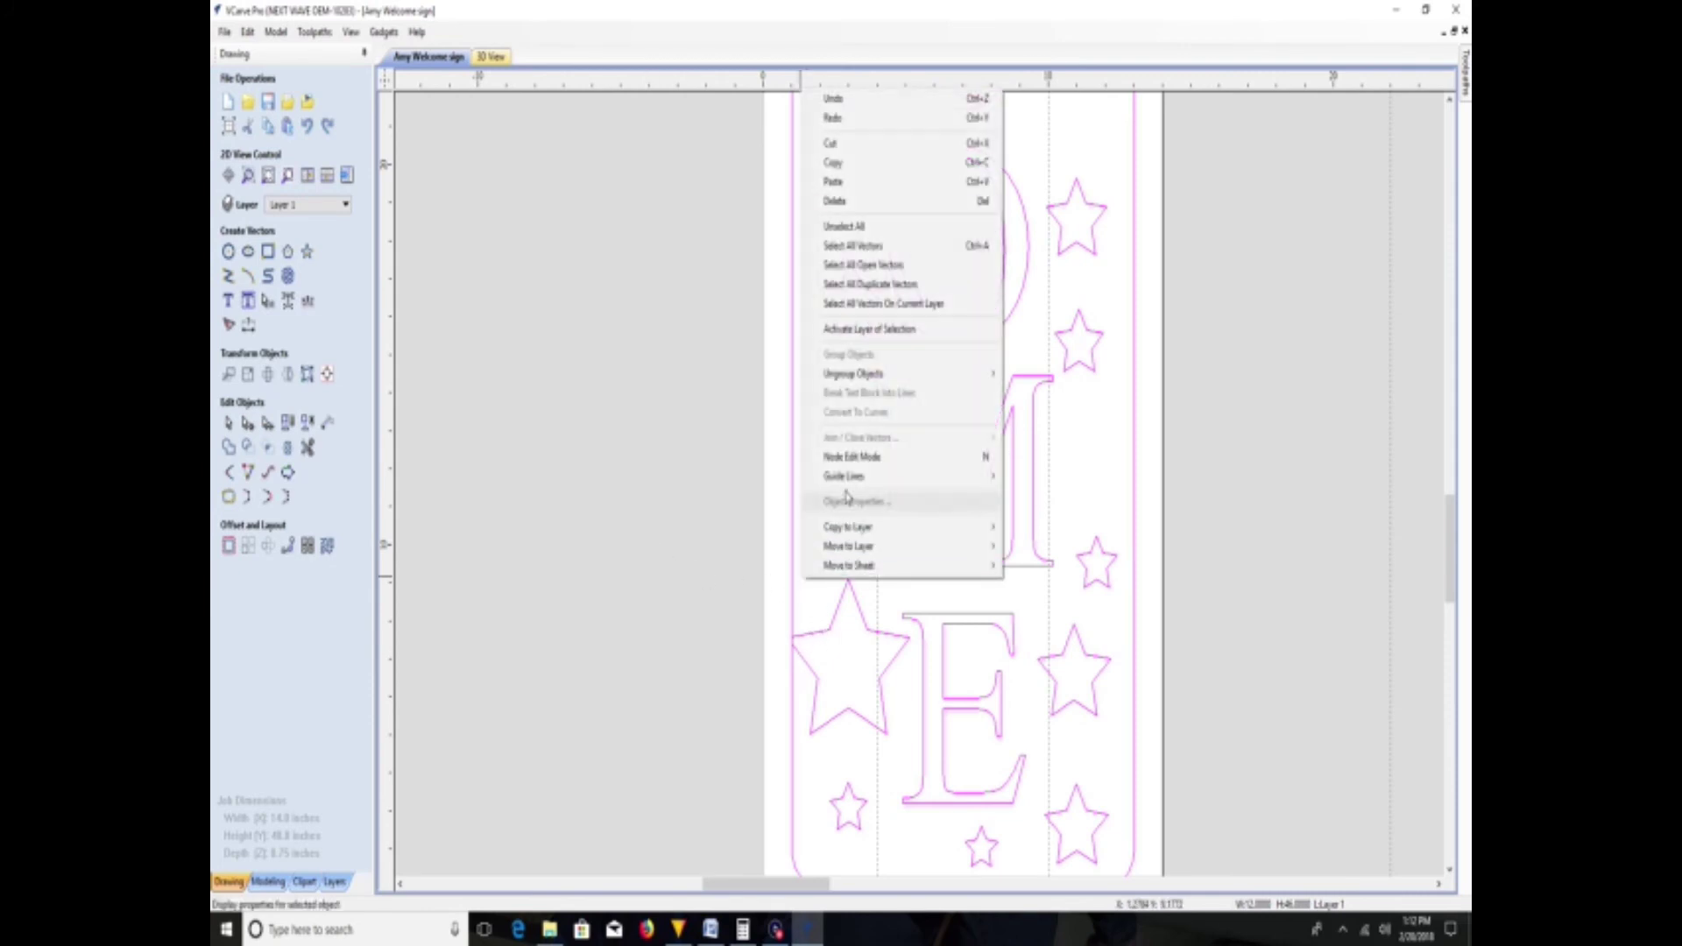
mouse_move(856, 379)
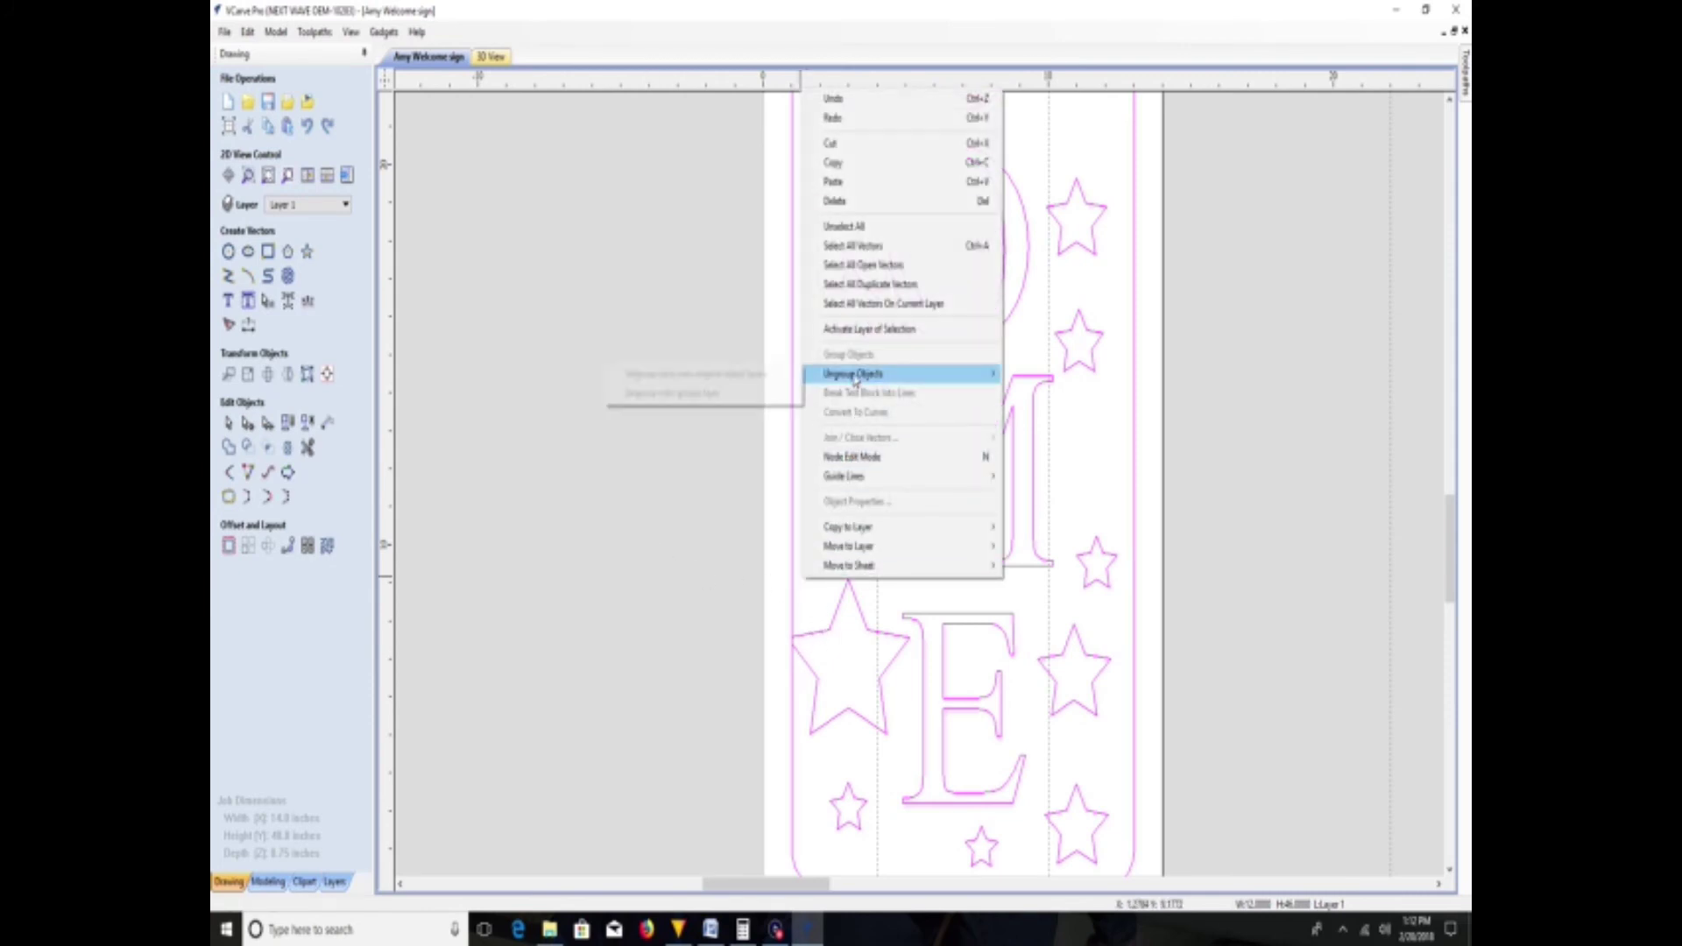
click(722, 393)
- Delete the large star left of the bottom E and draw a new star there
click(837, 615)
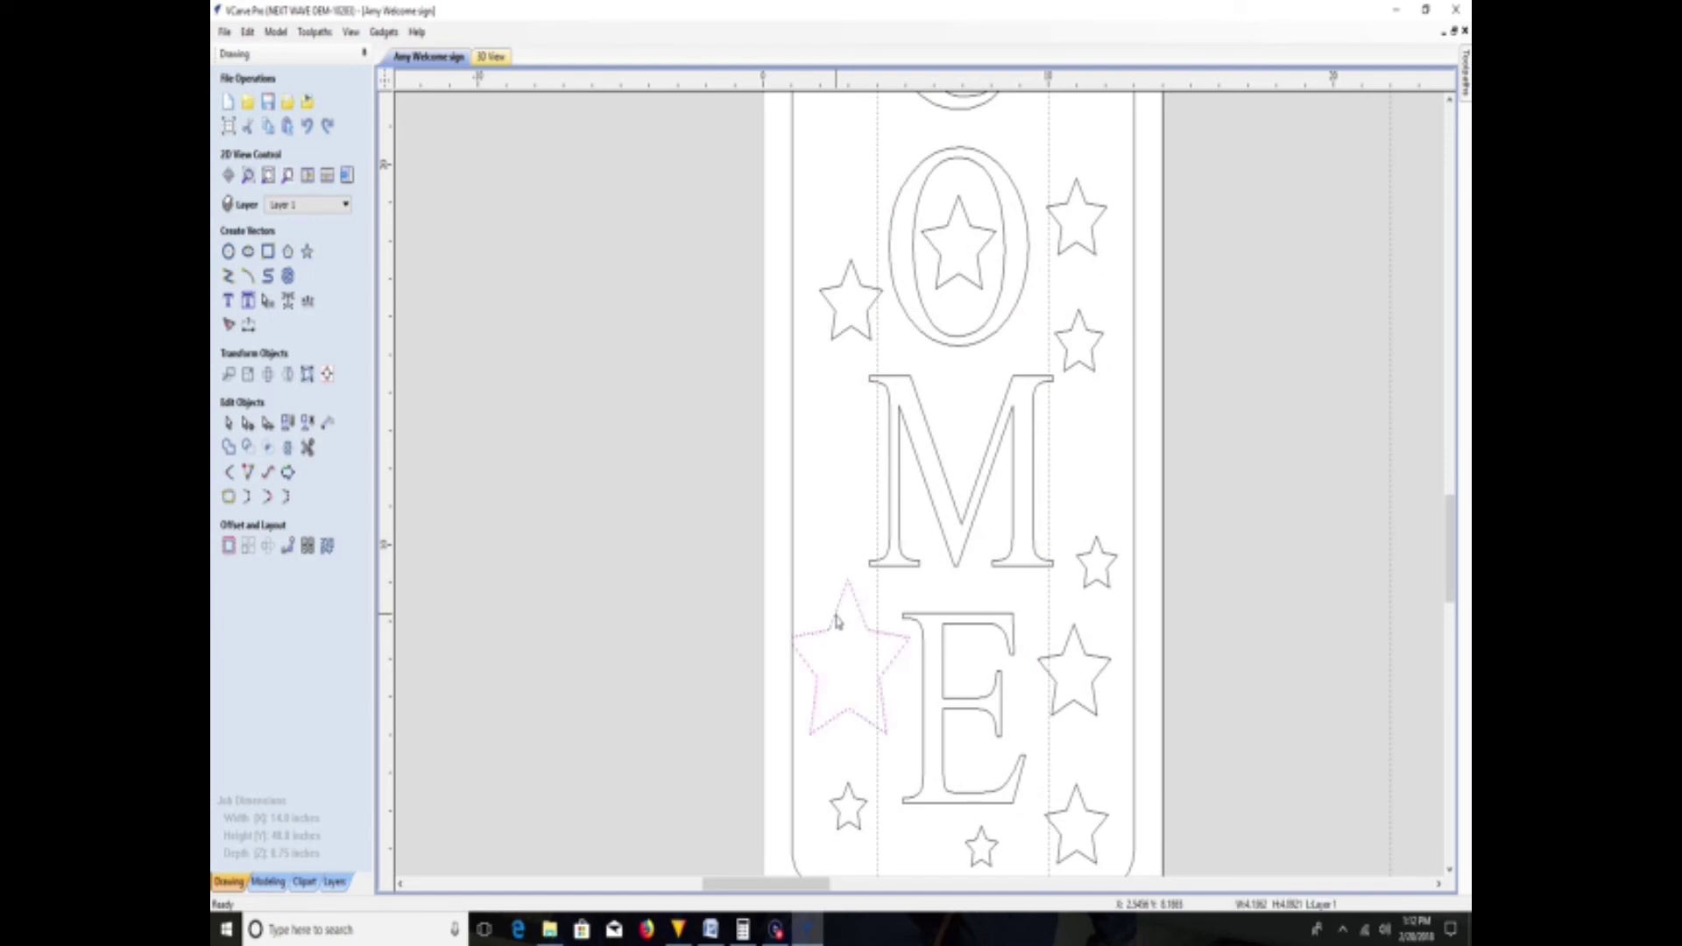
right_click(837, 618)
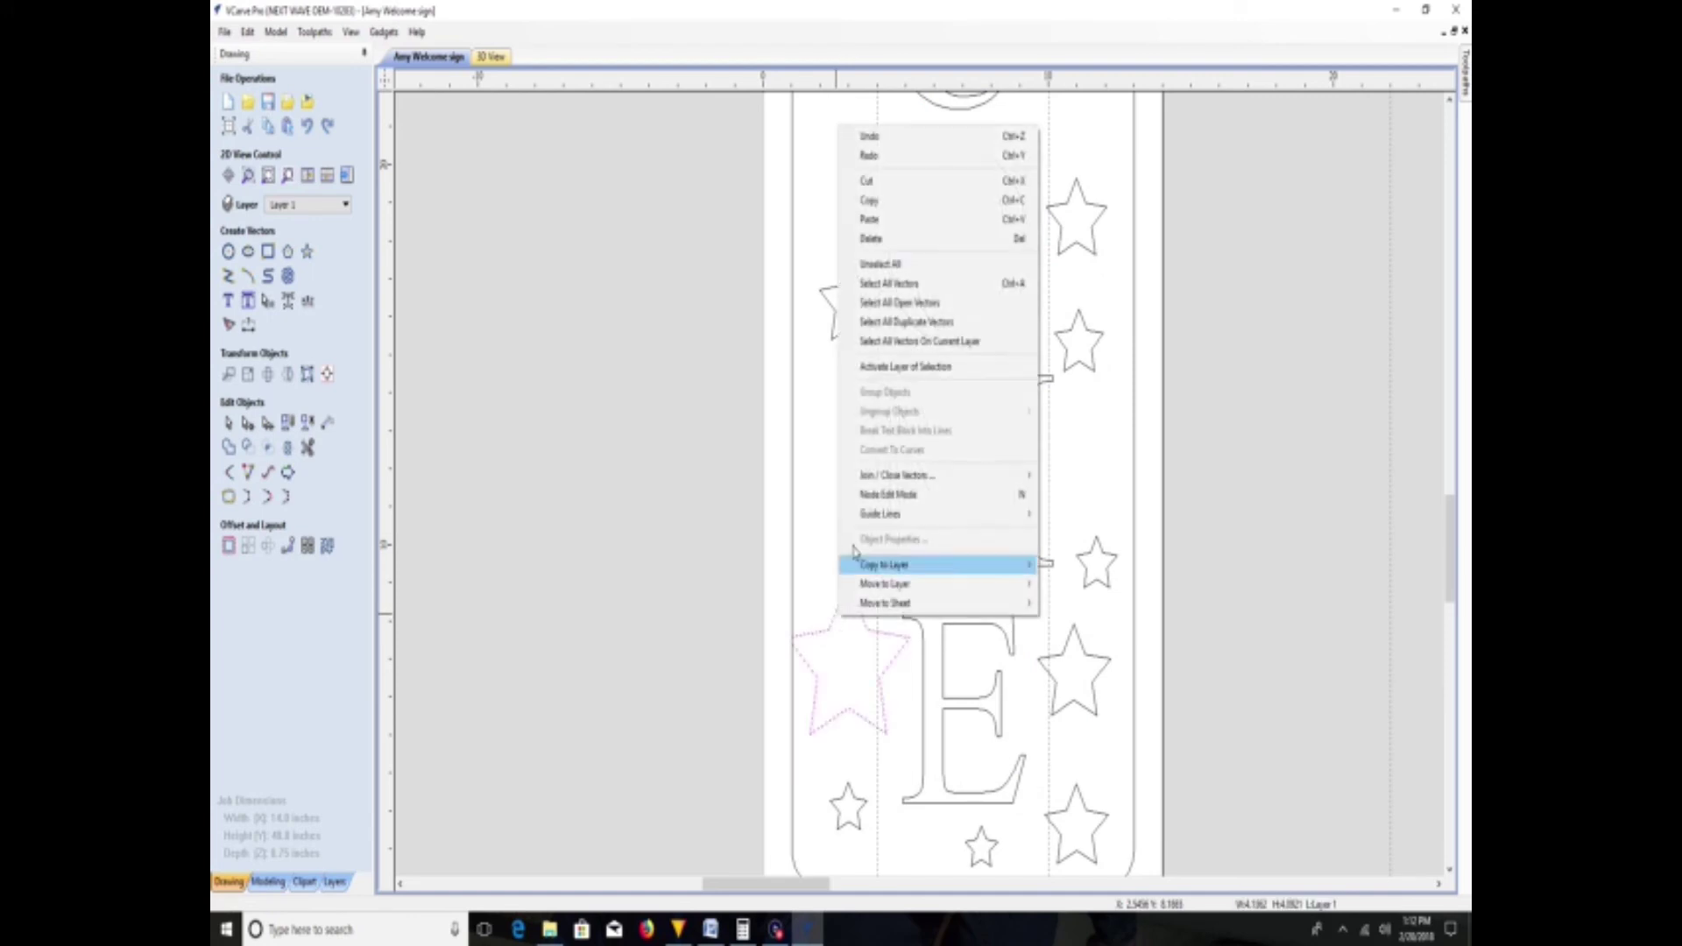
click(871, 240)
click(307, 251)
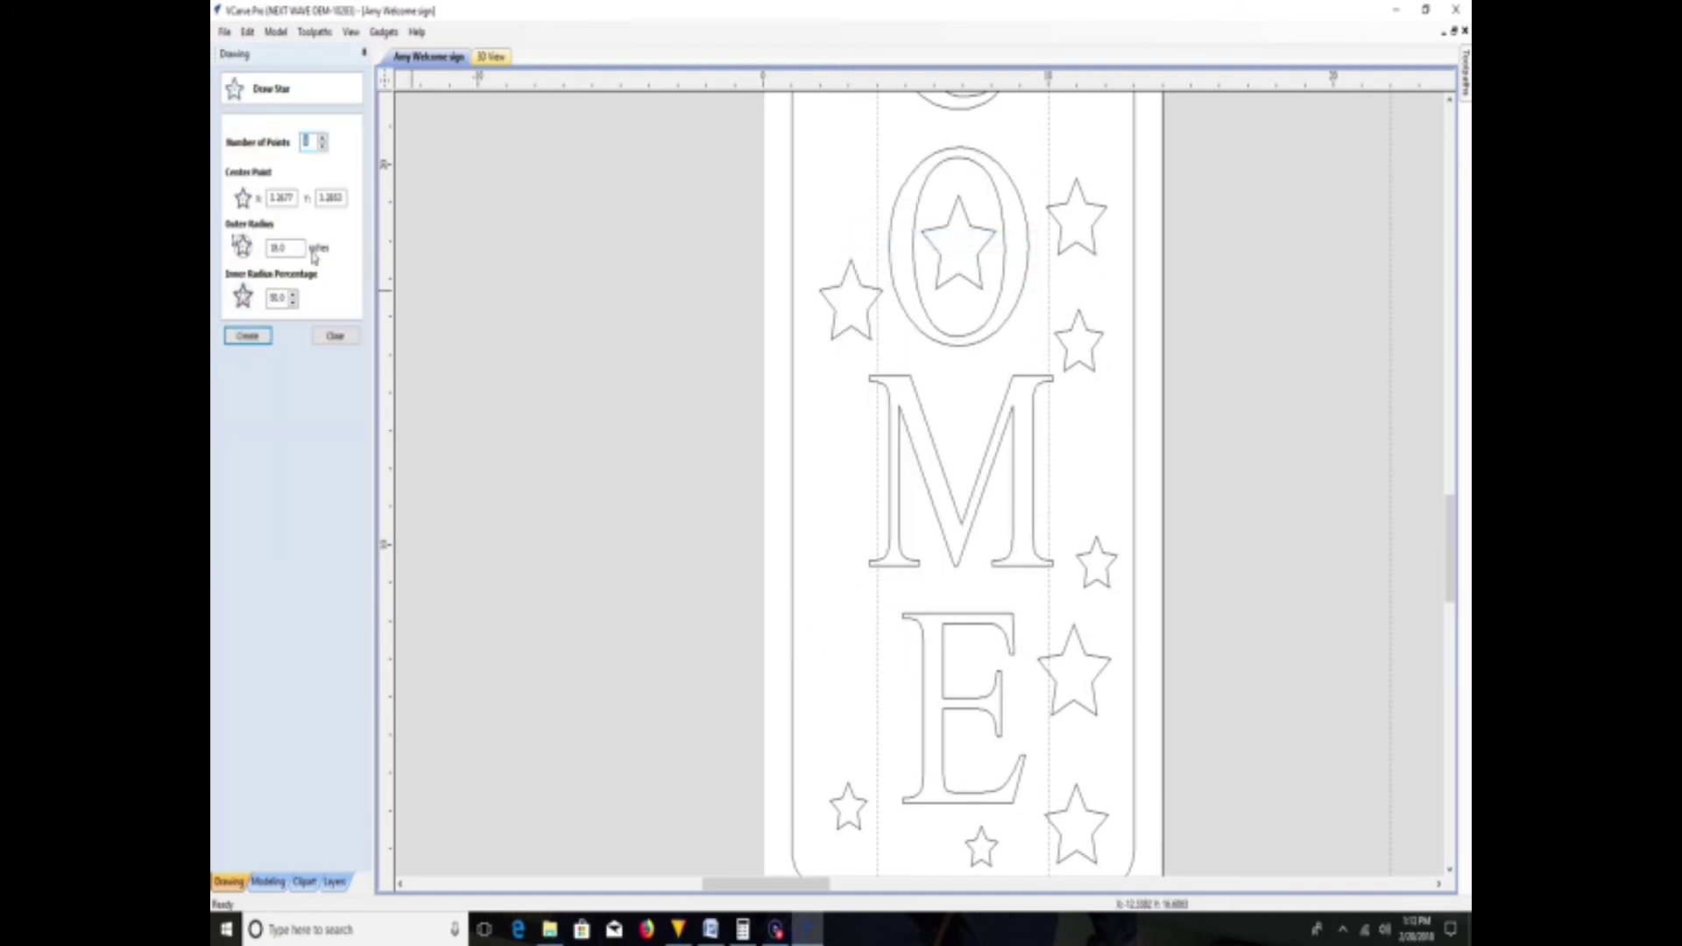
drag(843, 631, 895, 732)
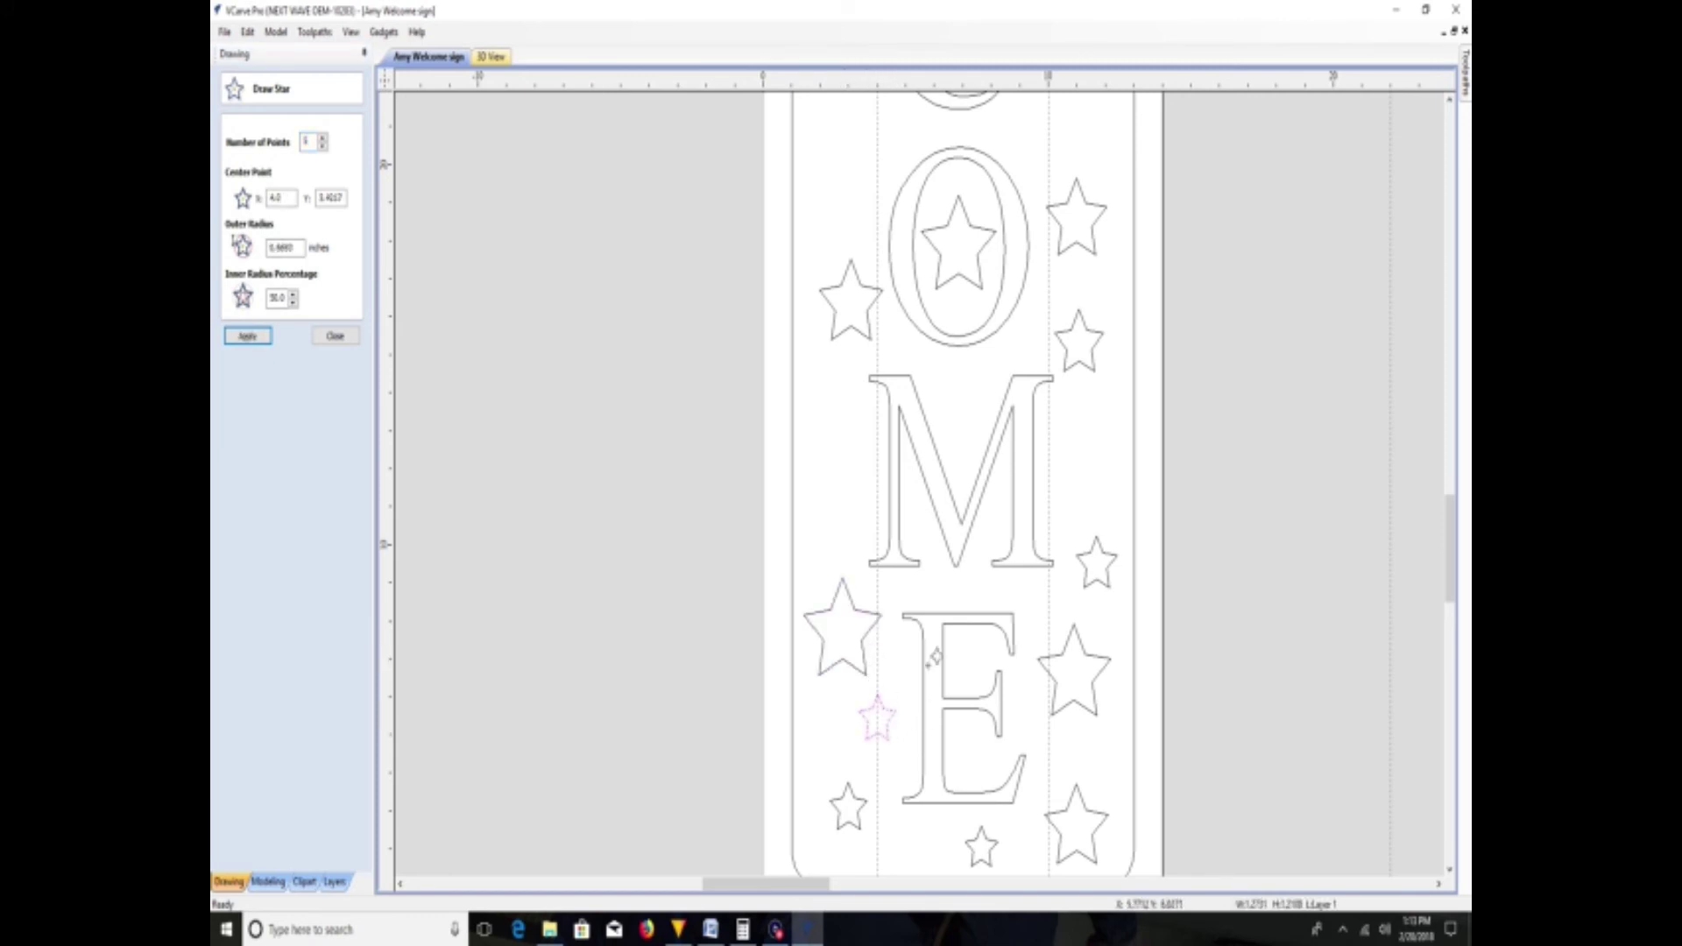
click(333, 338)
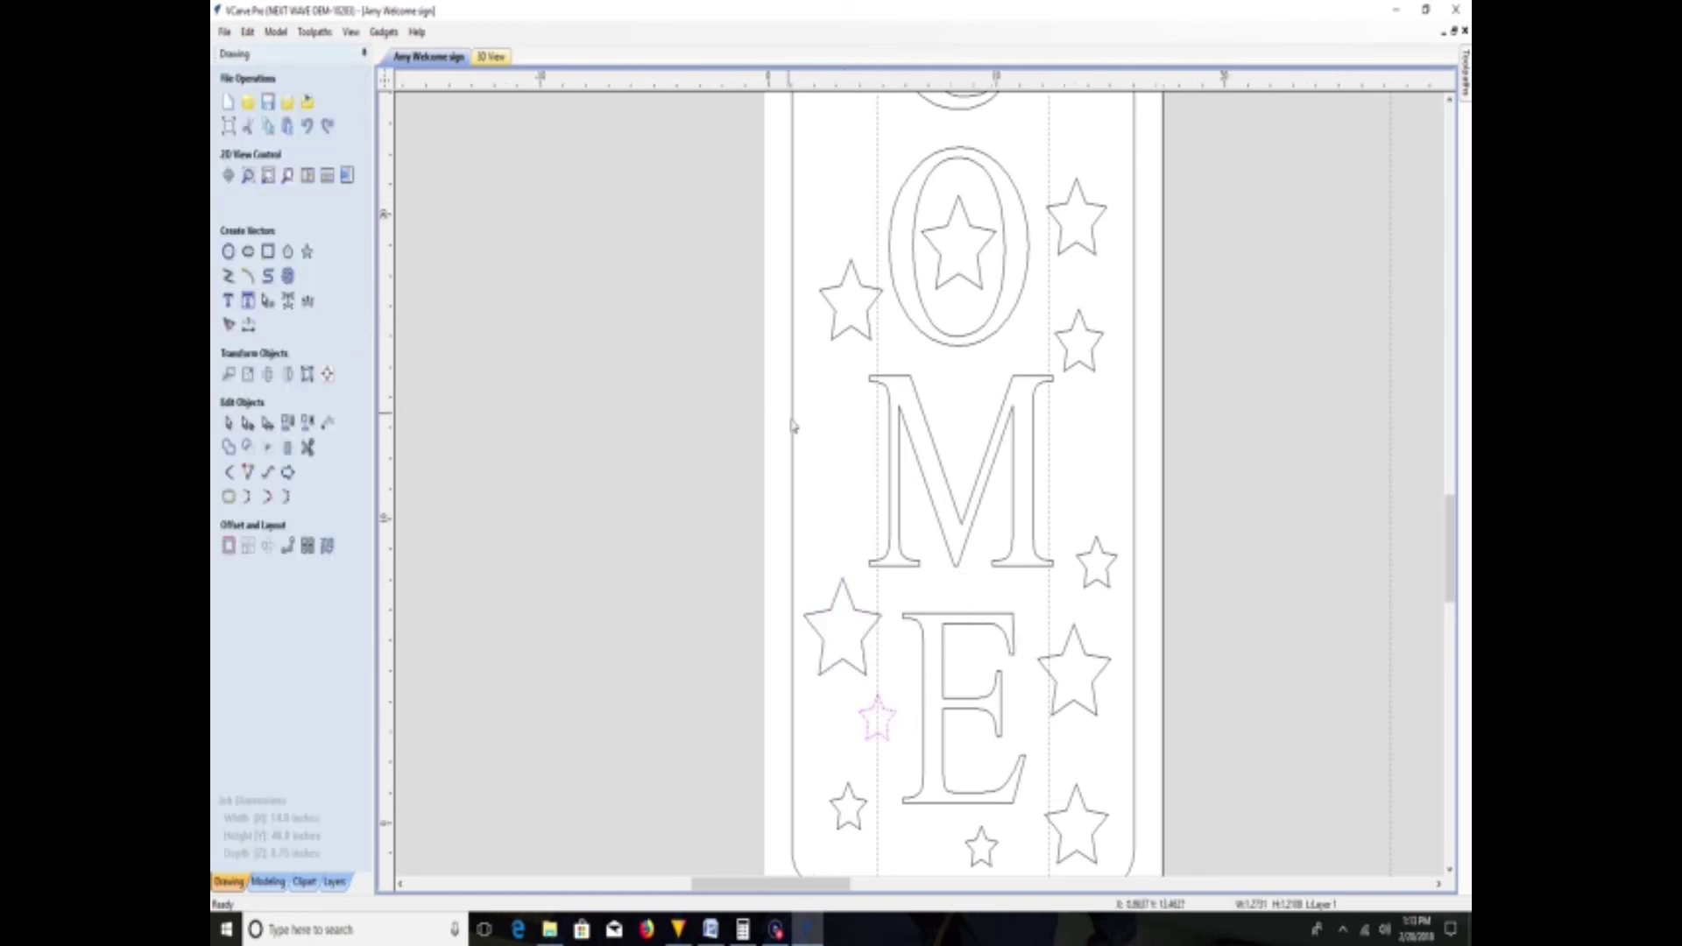
scroll(854, 184, down, 5)
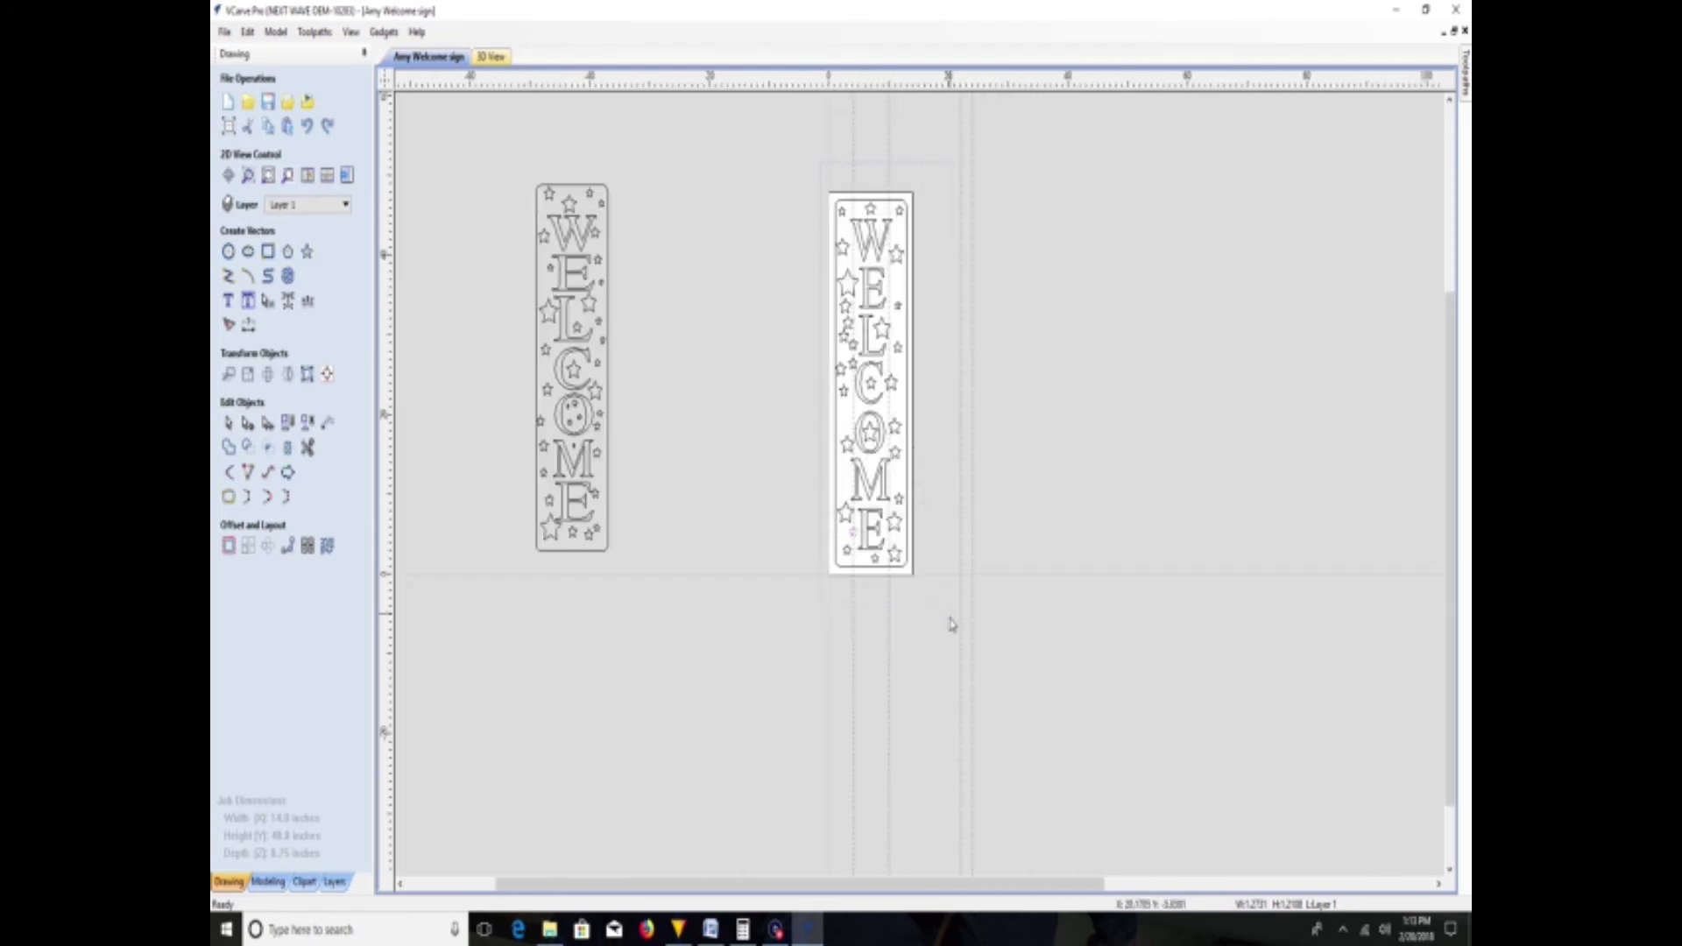
- Select all the sign's vectors with Ctrl+A and group them
key(ctrl+a)
right_click(878, 425)
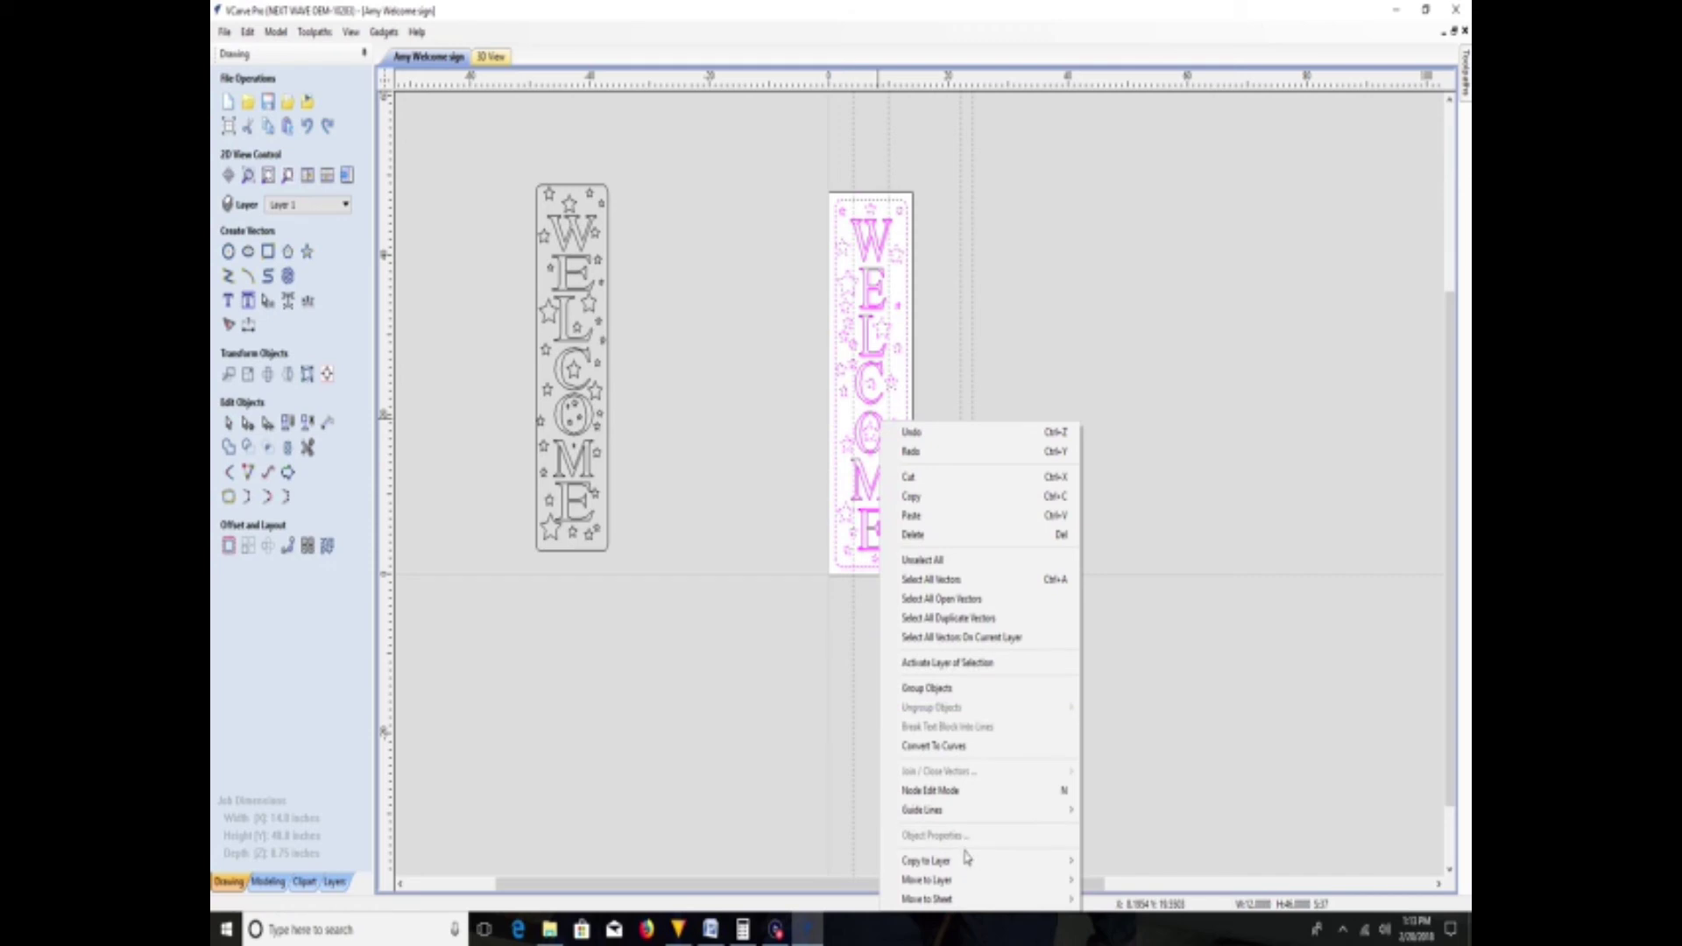
click(927, 688)
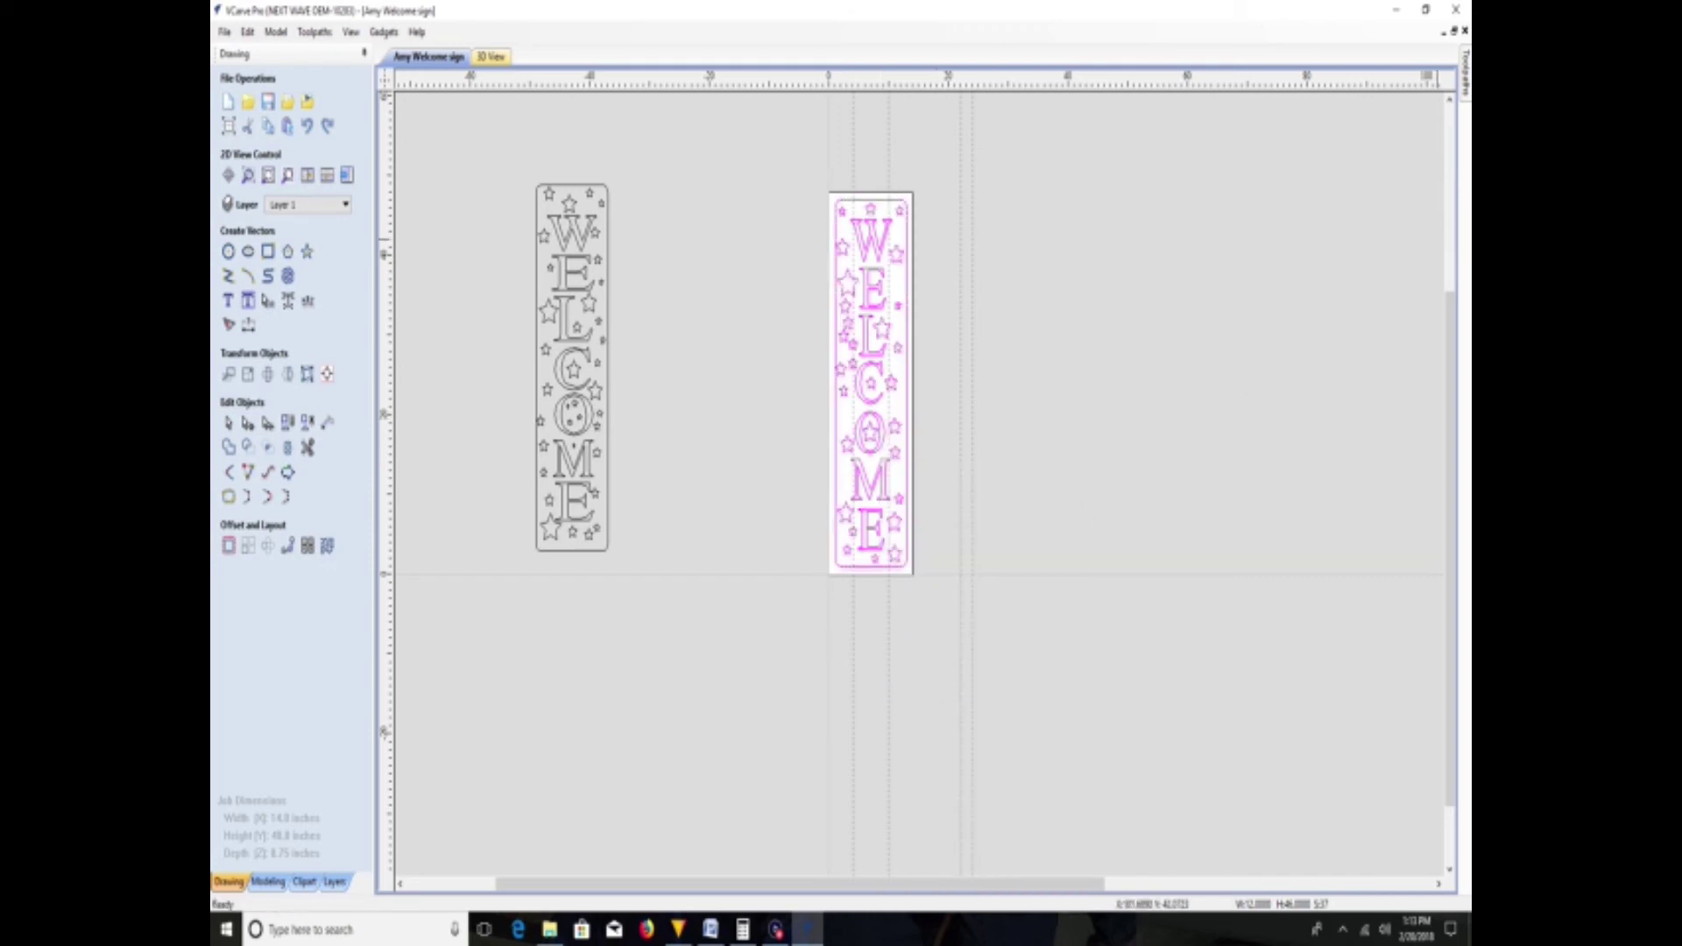
- Edit the V-Carve 1 toolpath and recalculate it with the updated star layout
mouse_move(1466, 92)
right_click(1353, 525)
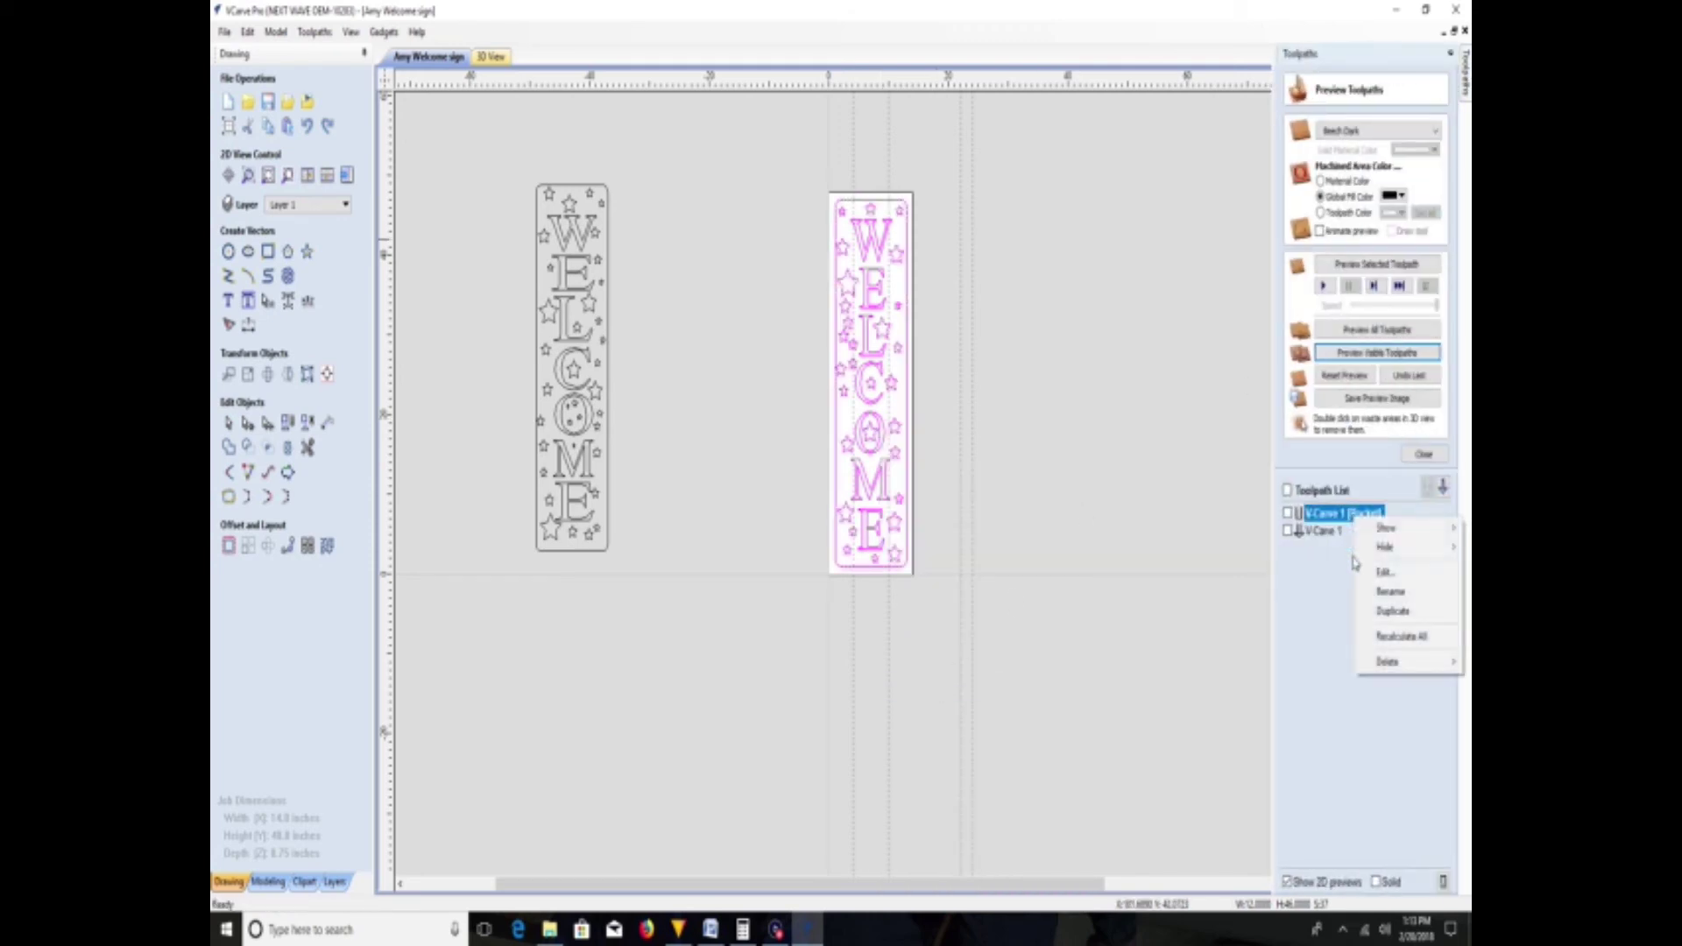
click(1393, 567)
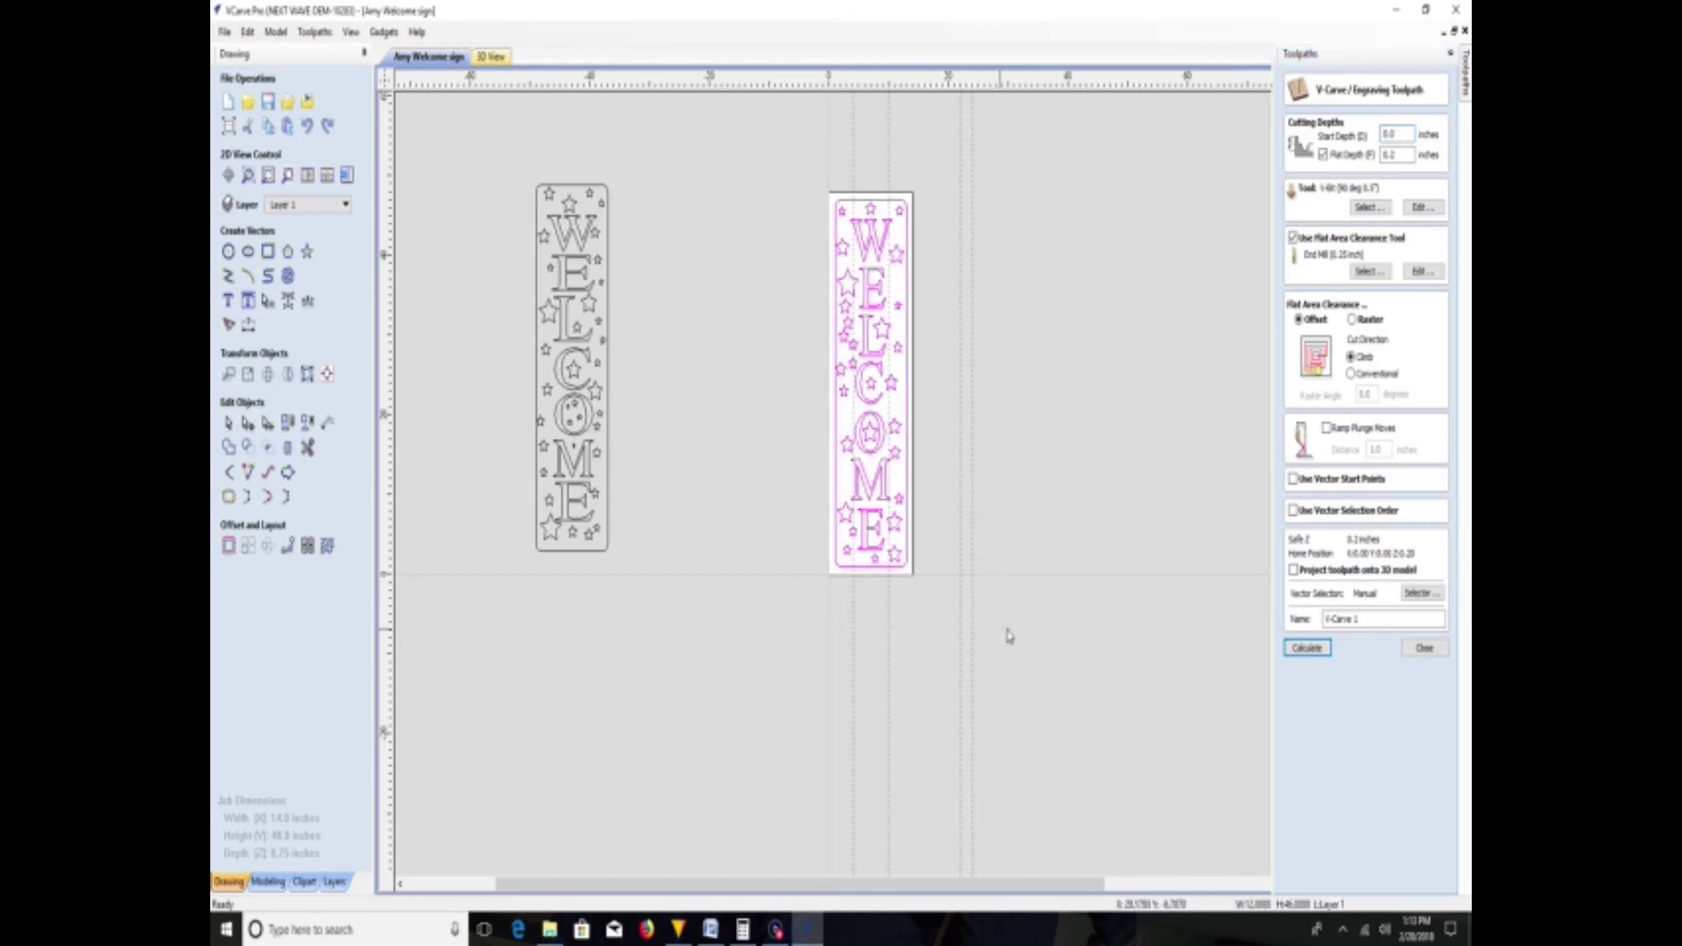
click(1305, 648)
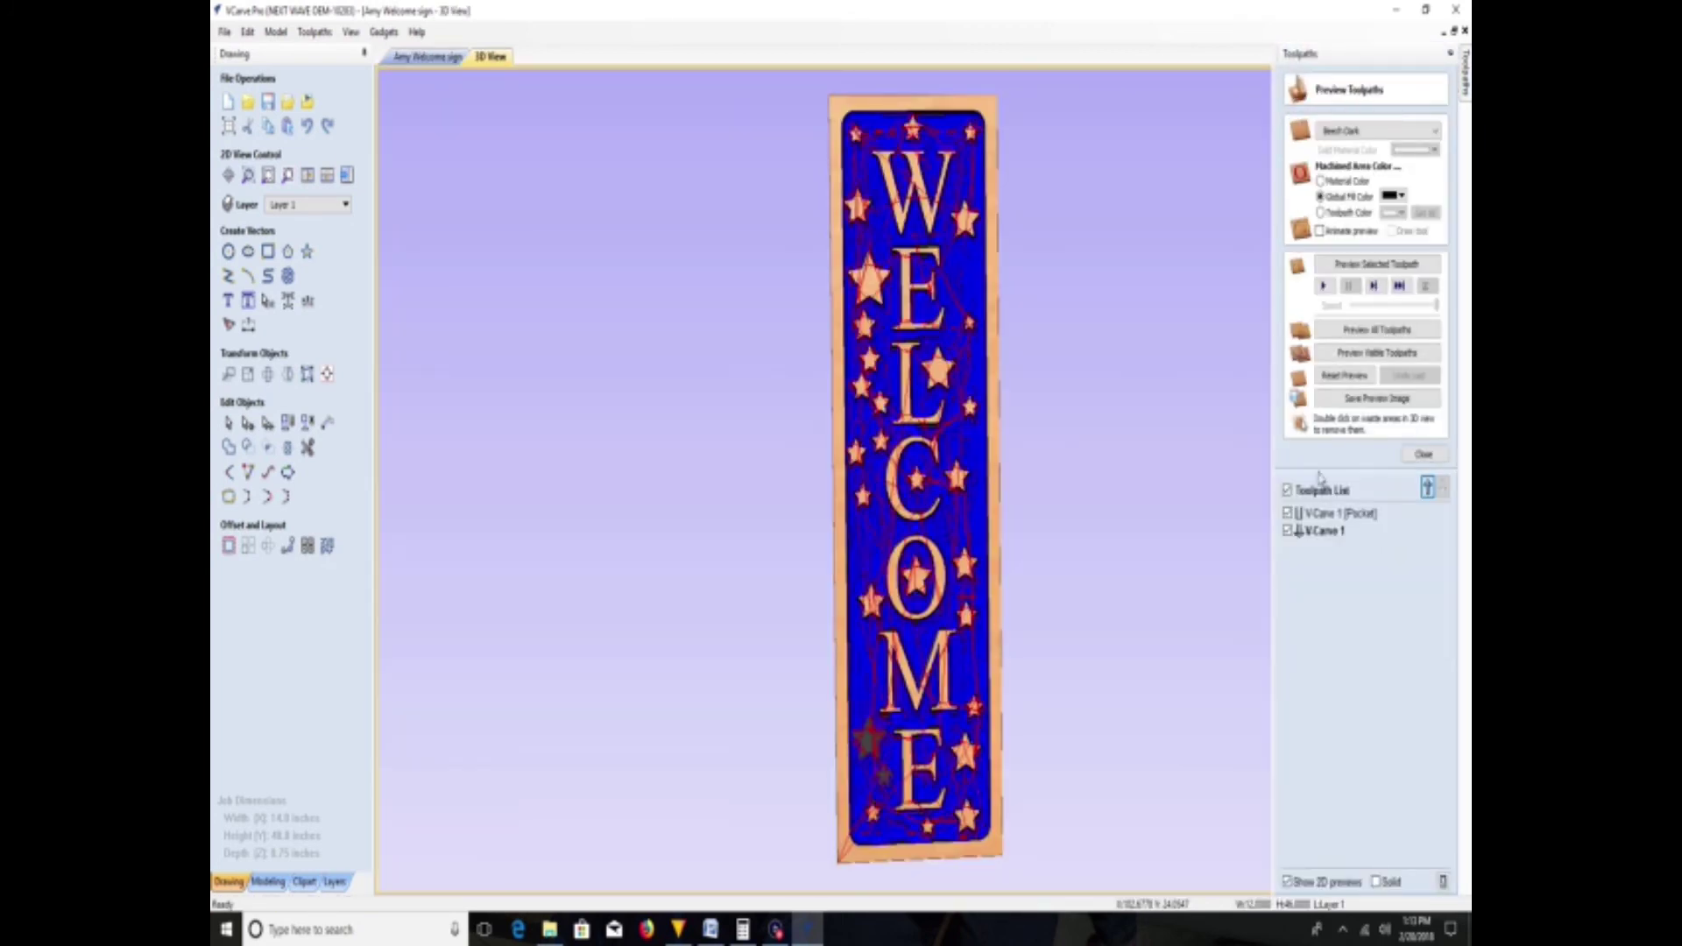
- Reset and re-render the preview, then zoom and rotate to inspect the re-carved letters and stars
click(1345, 375)
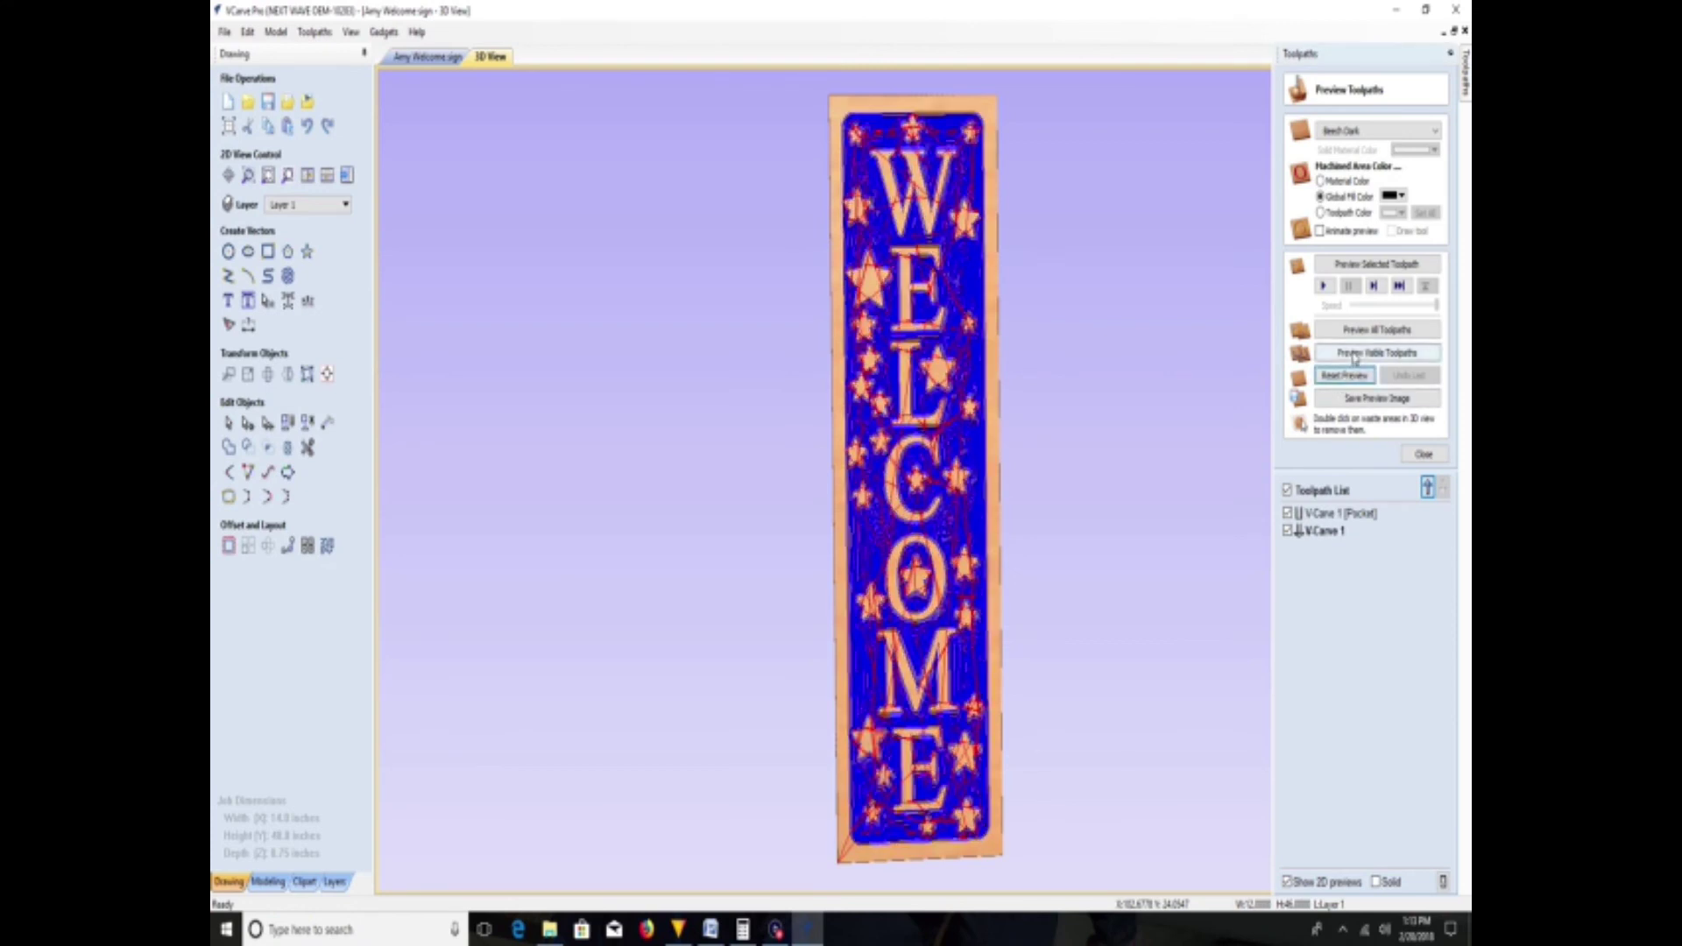
click(1377, 352)
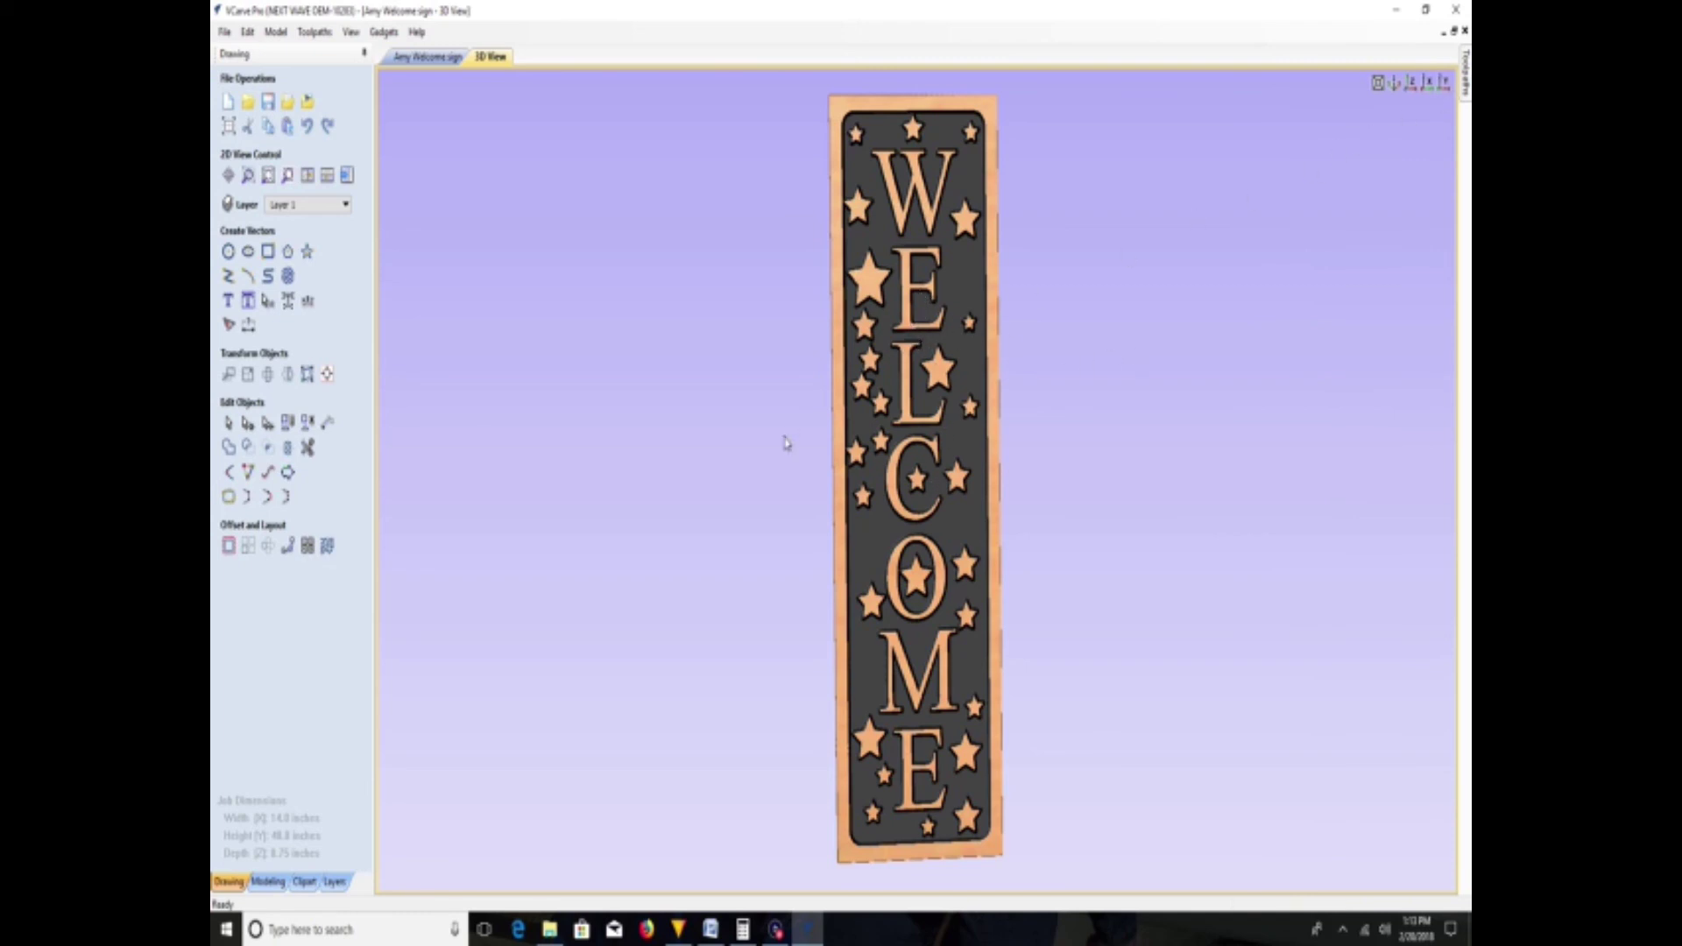
scroll(892, 404, up, 5)
scroll(891, 400, up, 3)
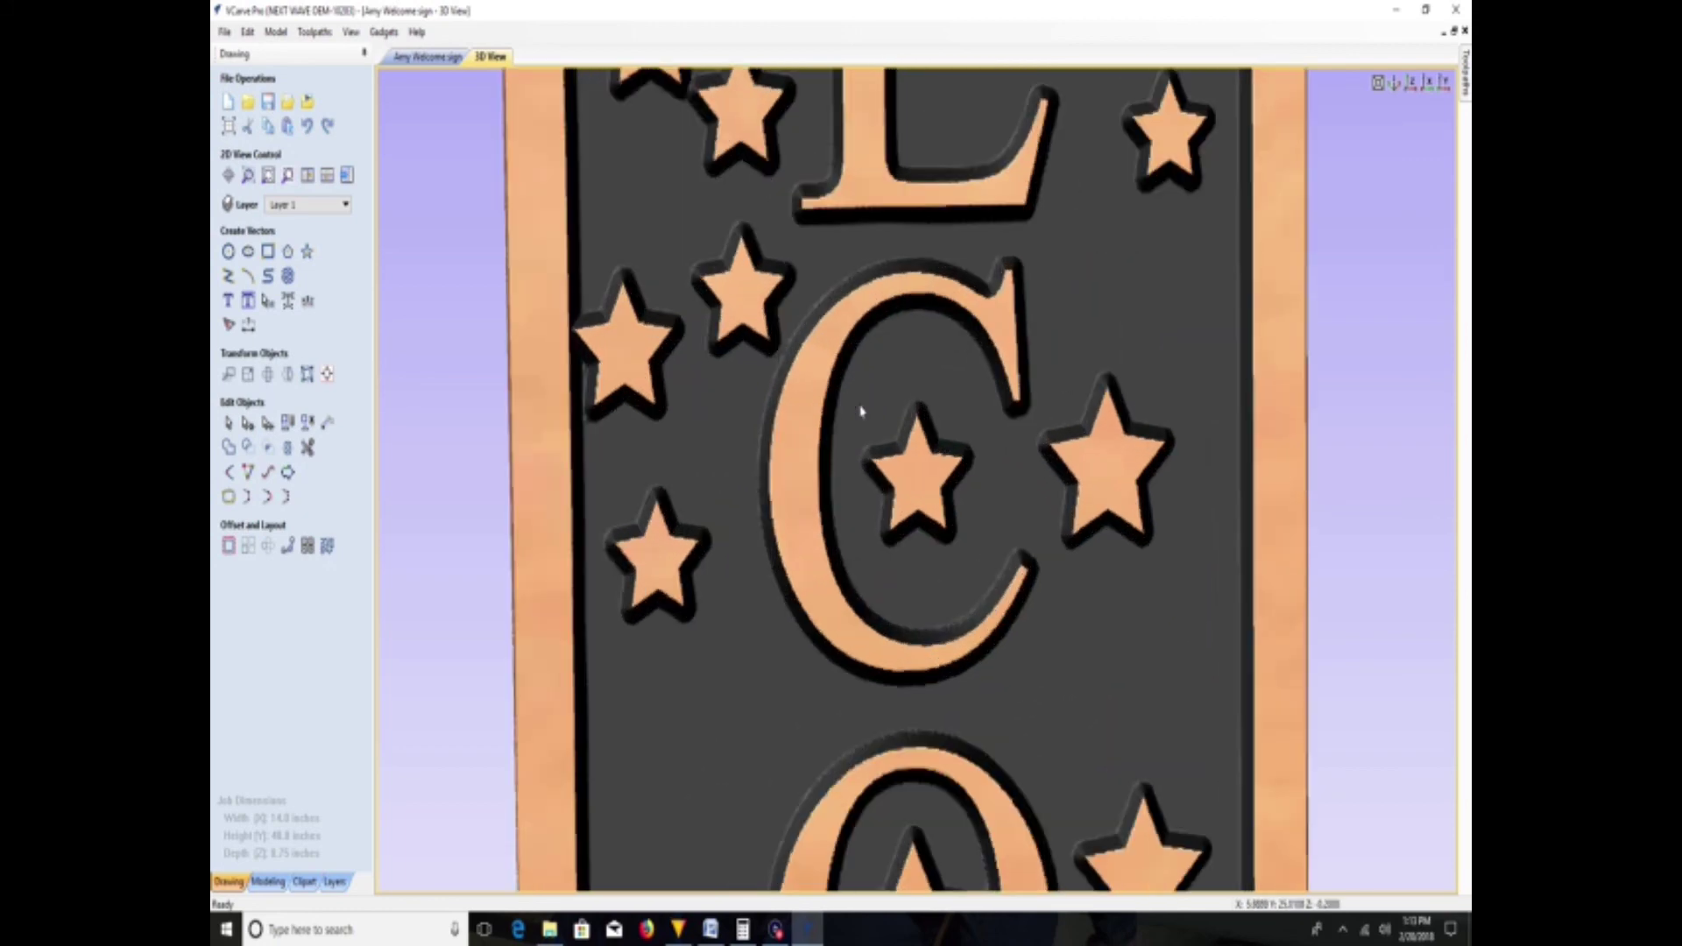
scroll(870, 442, up, 2)
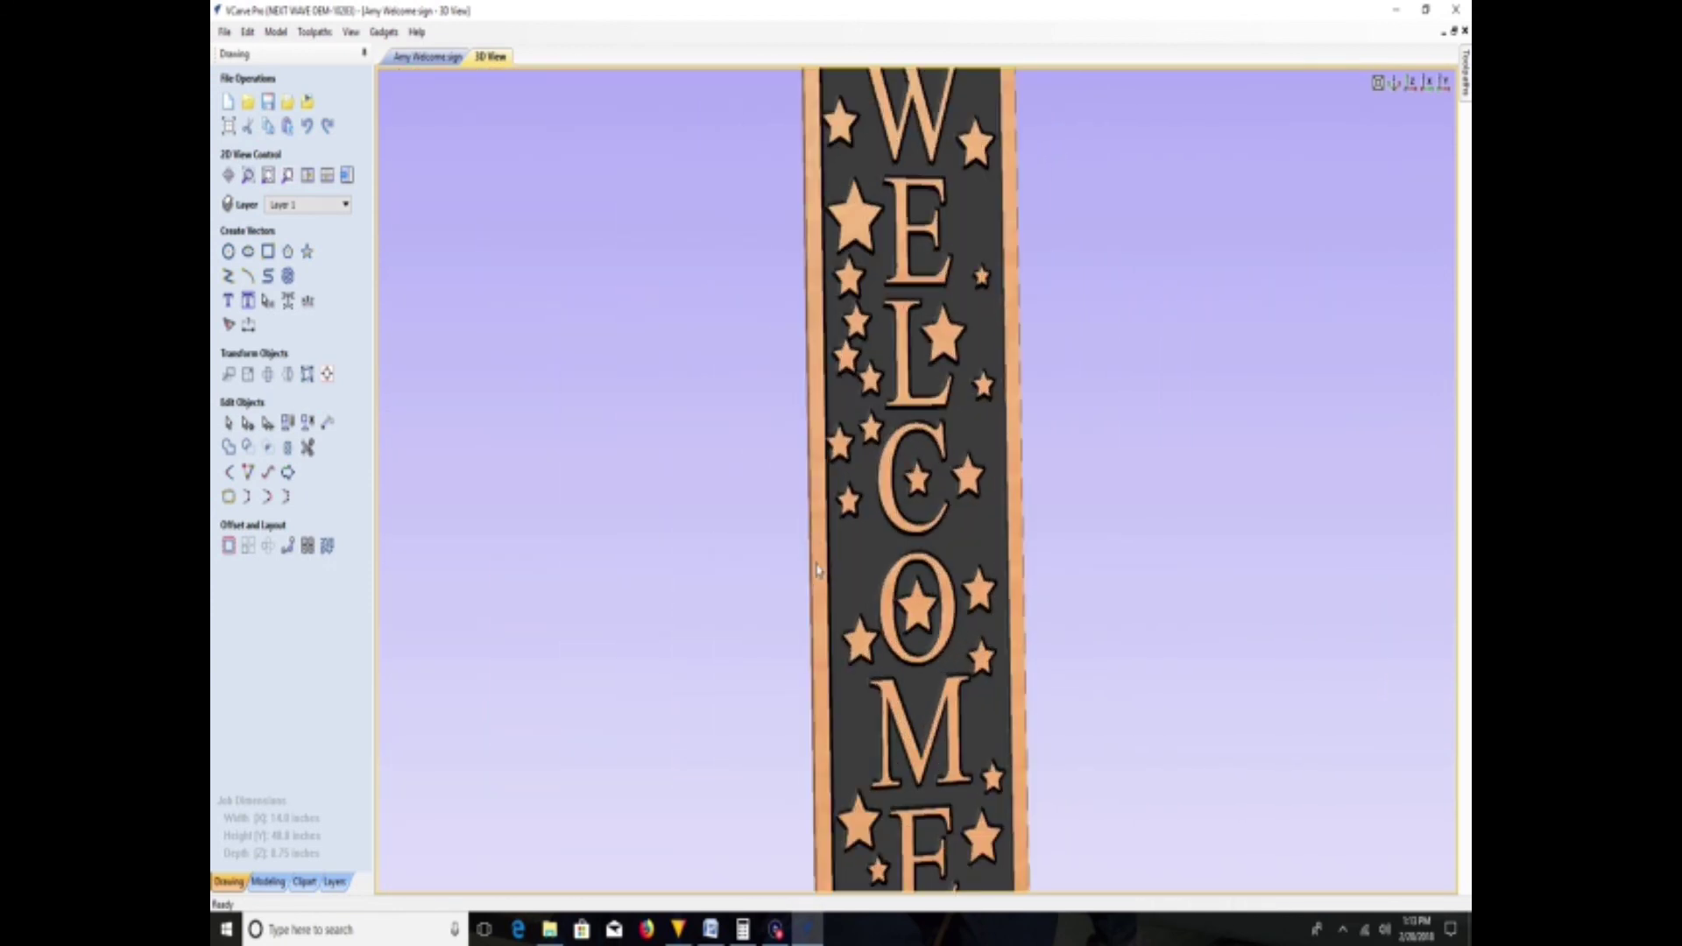
scroll(819, 572, down, 2)
scroll(821, 565, up, 2)
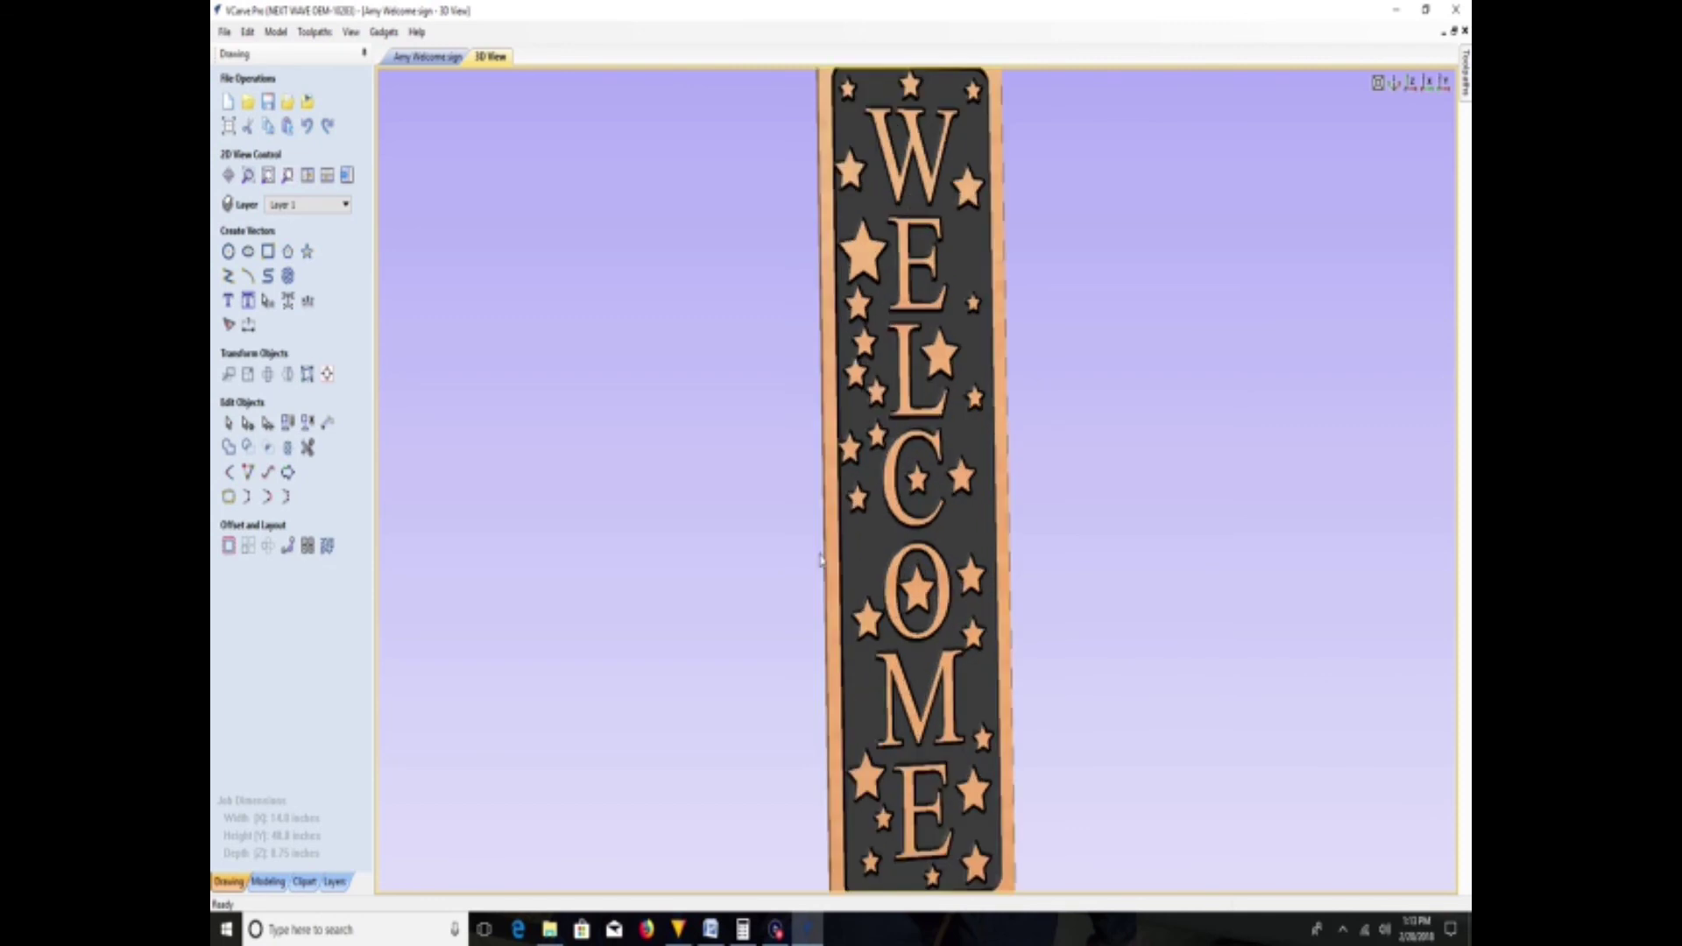
scroll(841, 559, down, 2)
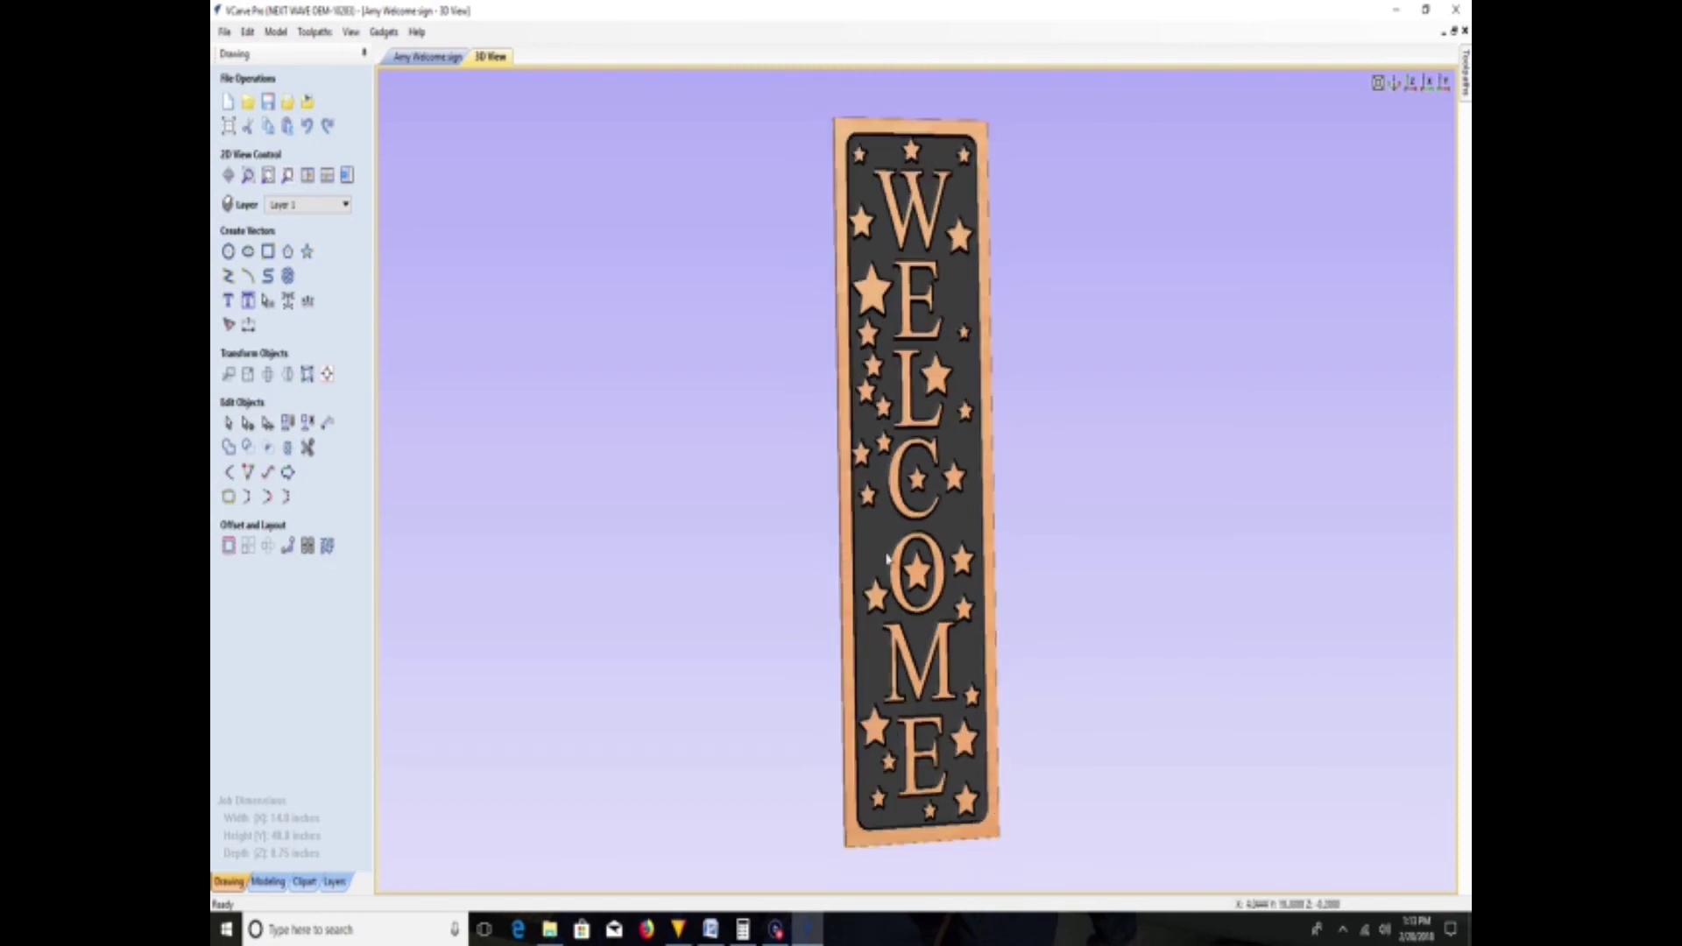
drag(844, 558, 869, 561)
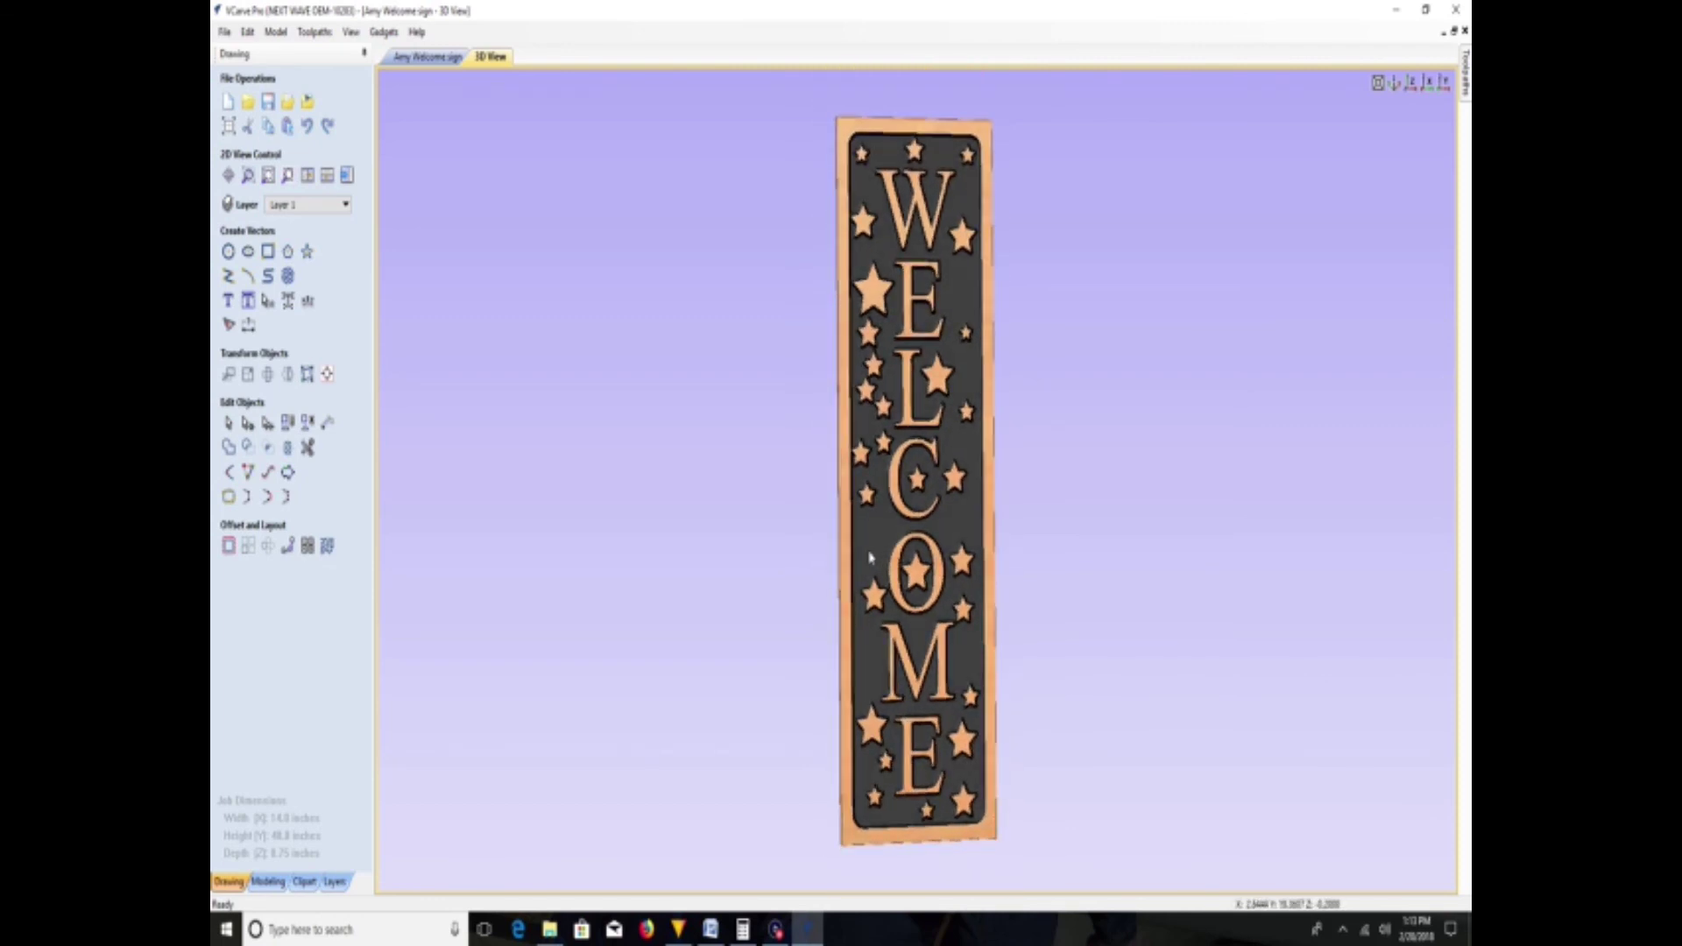